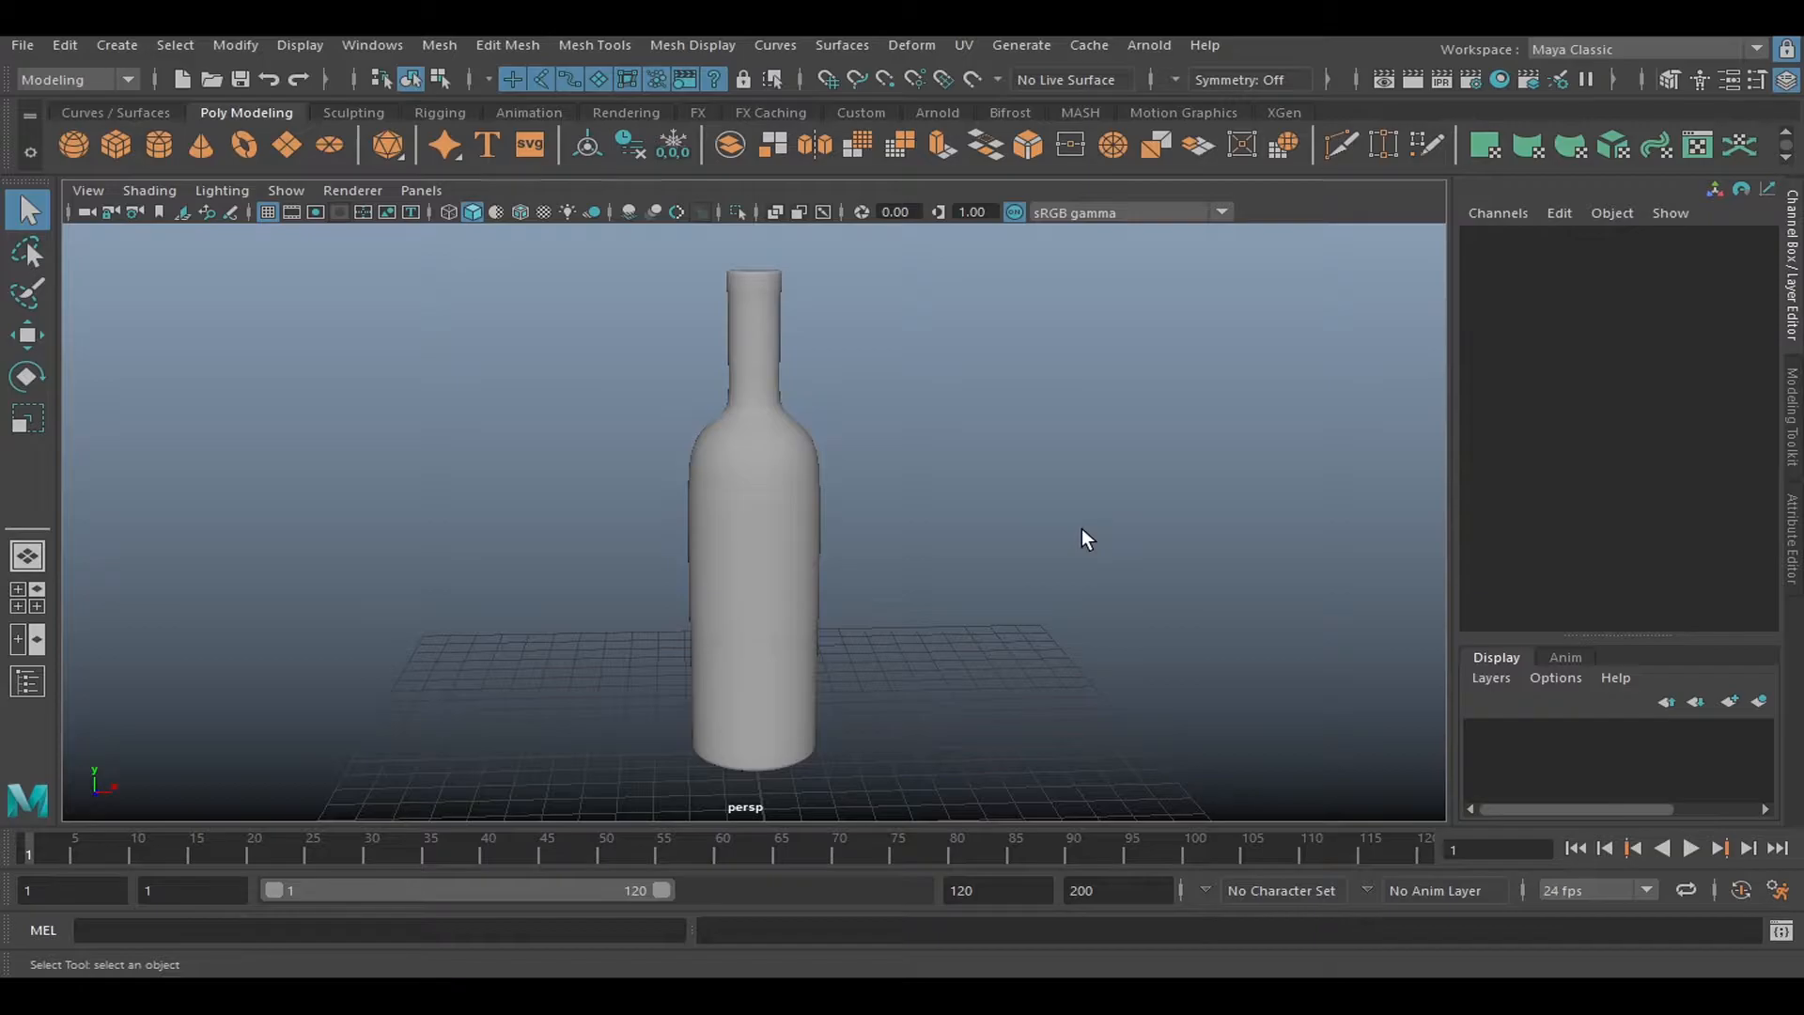
Switch to the Rigging menu set.
left_click_drag(1077, 540, 1024, 575, "alt")
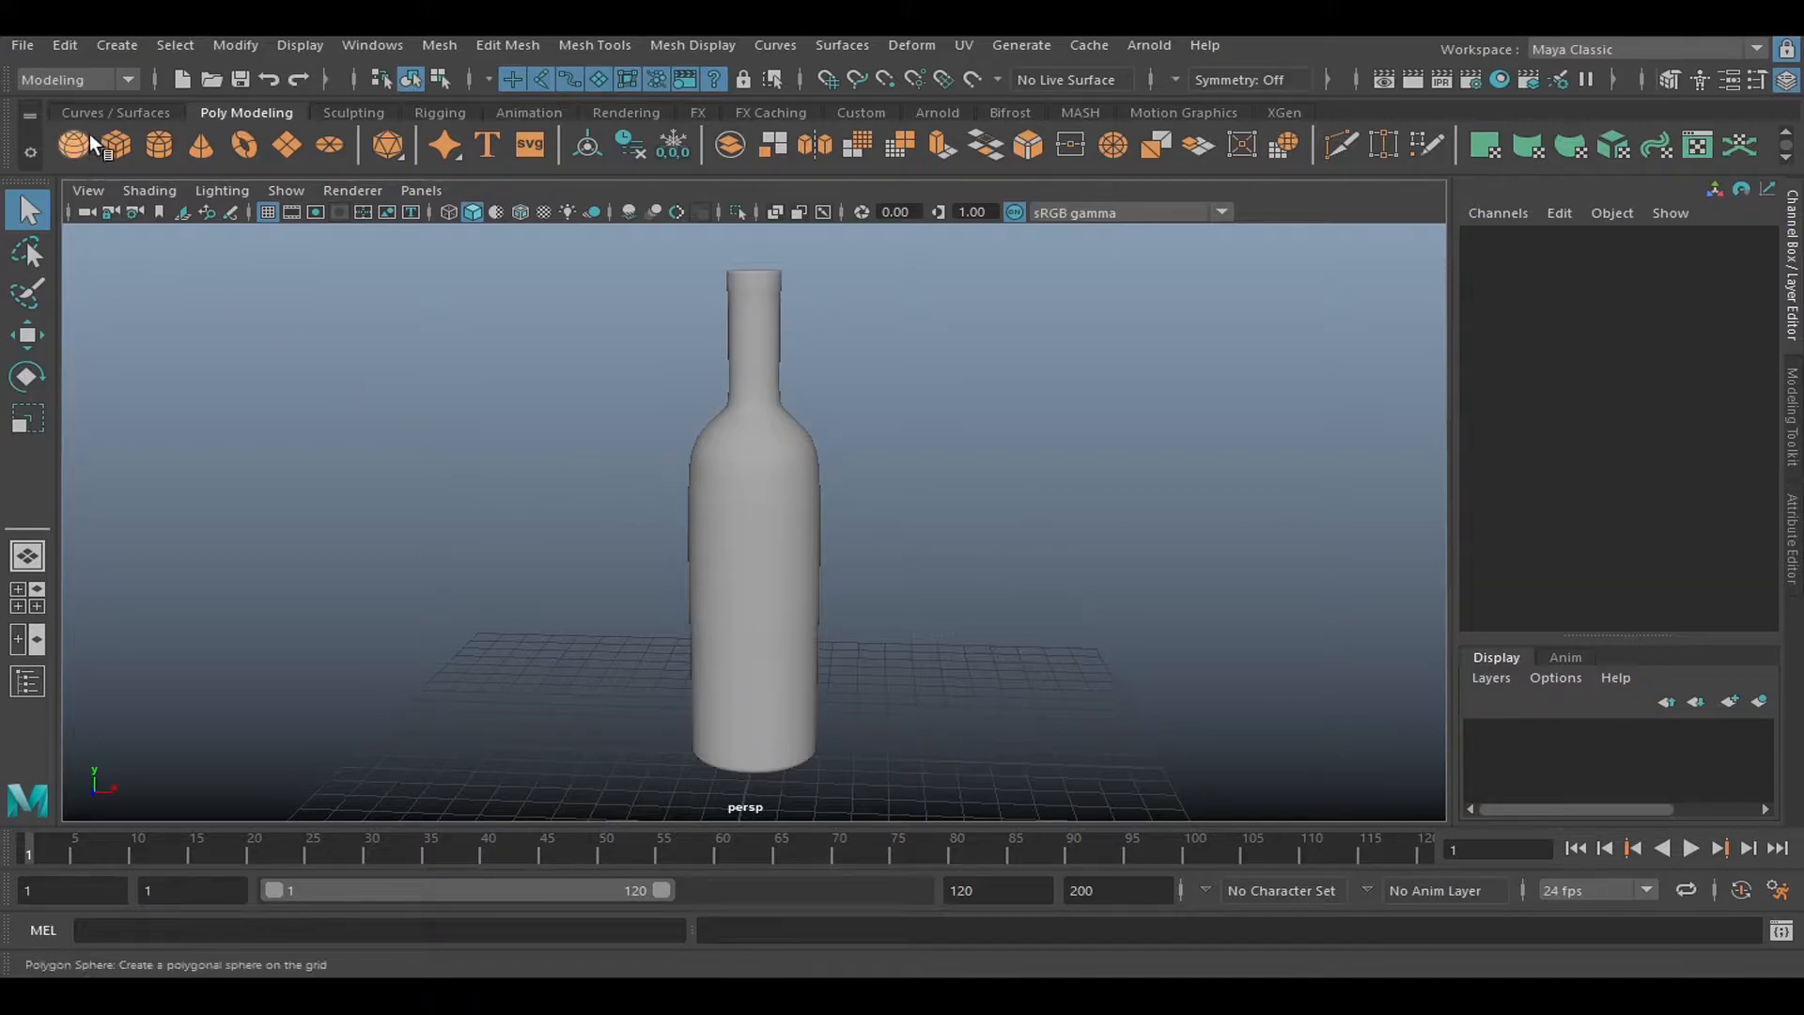
left_click(85, 79)
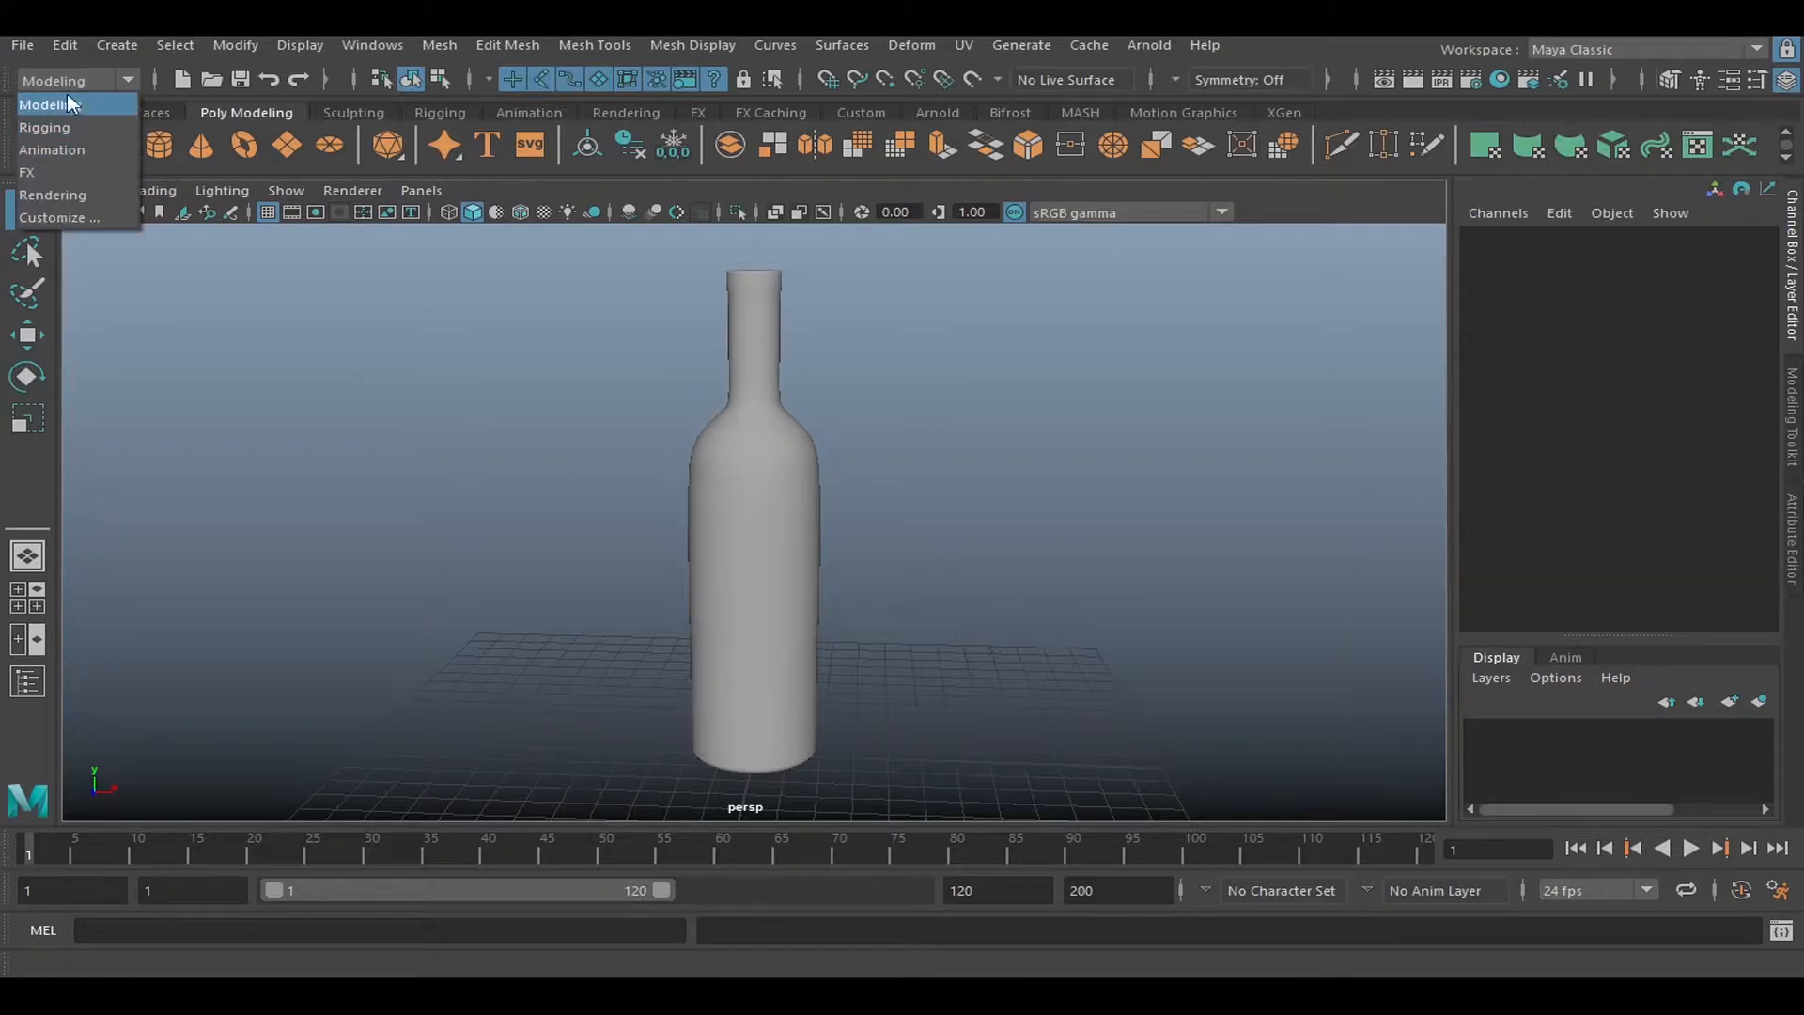
left_click(44, 127)
Start a joint chain with Create Joints, placing five joints in a nearly straight row behind the bottle across the grid.
left_click(450, 45)
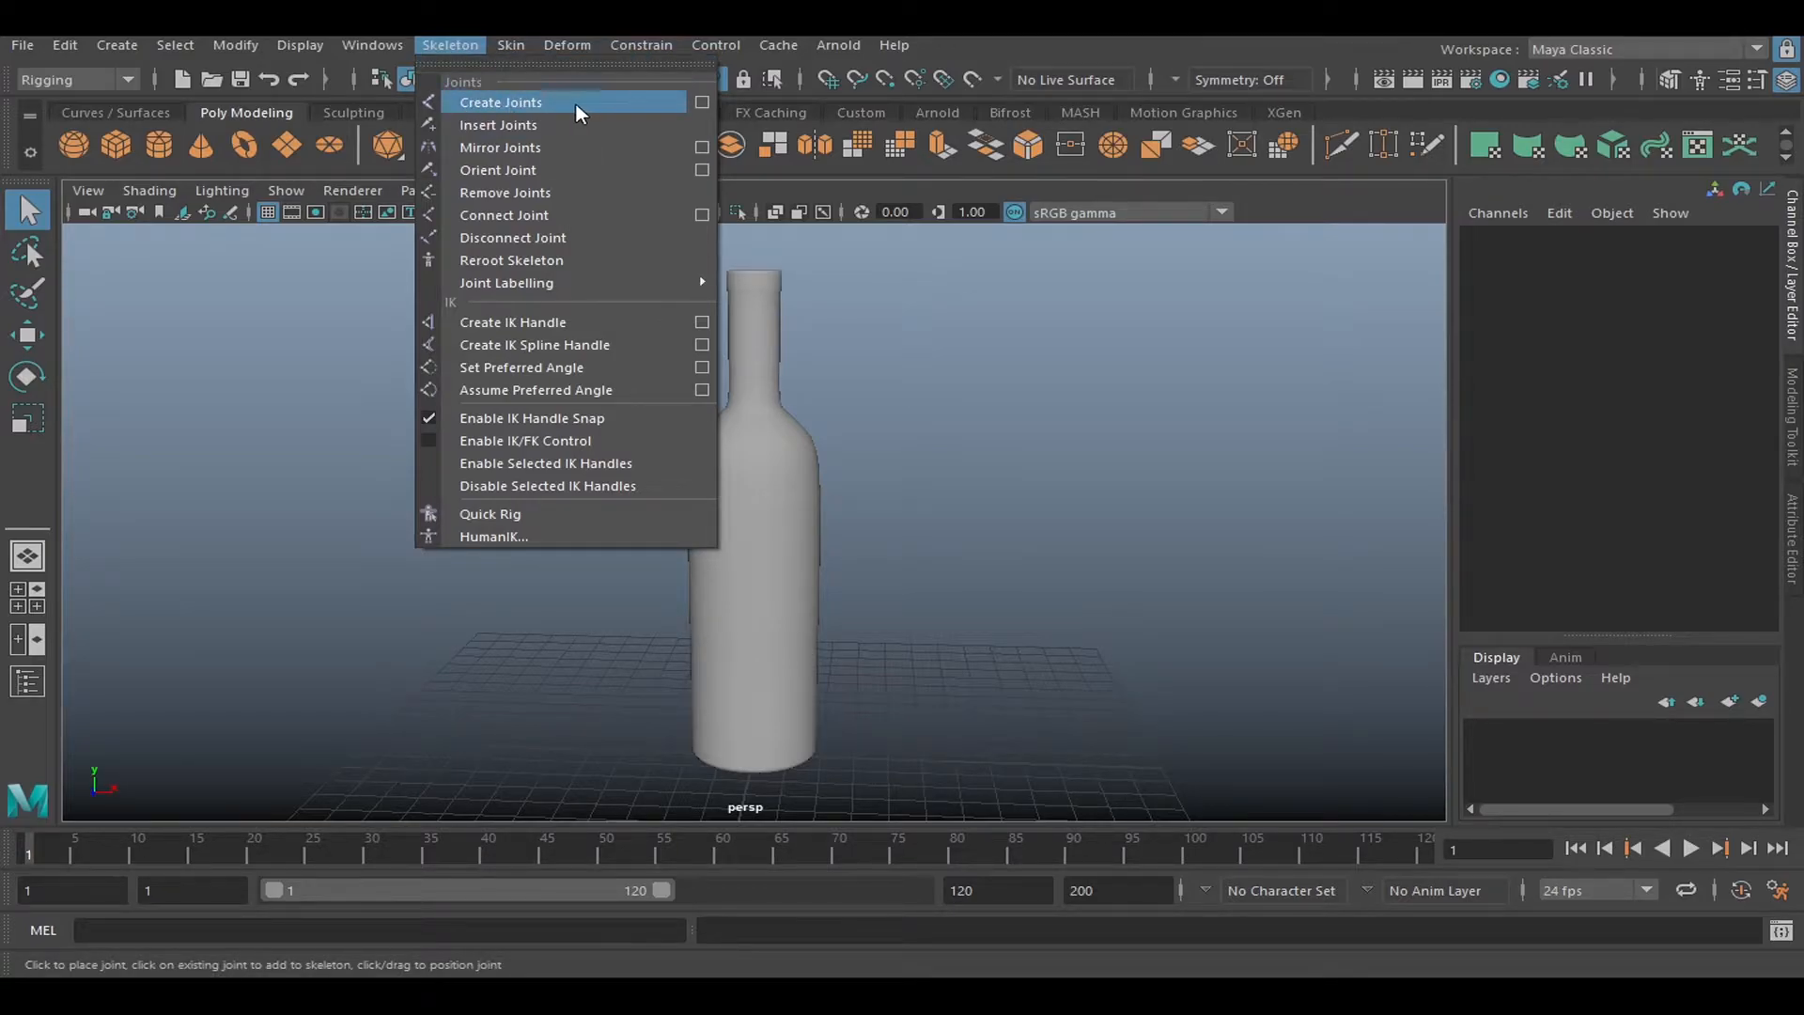
left_click(527, 101)
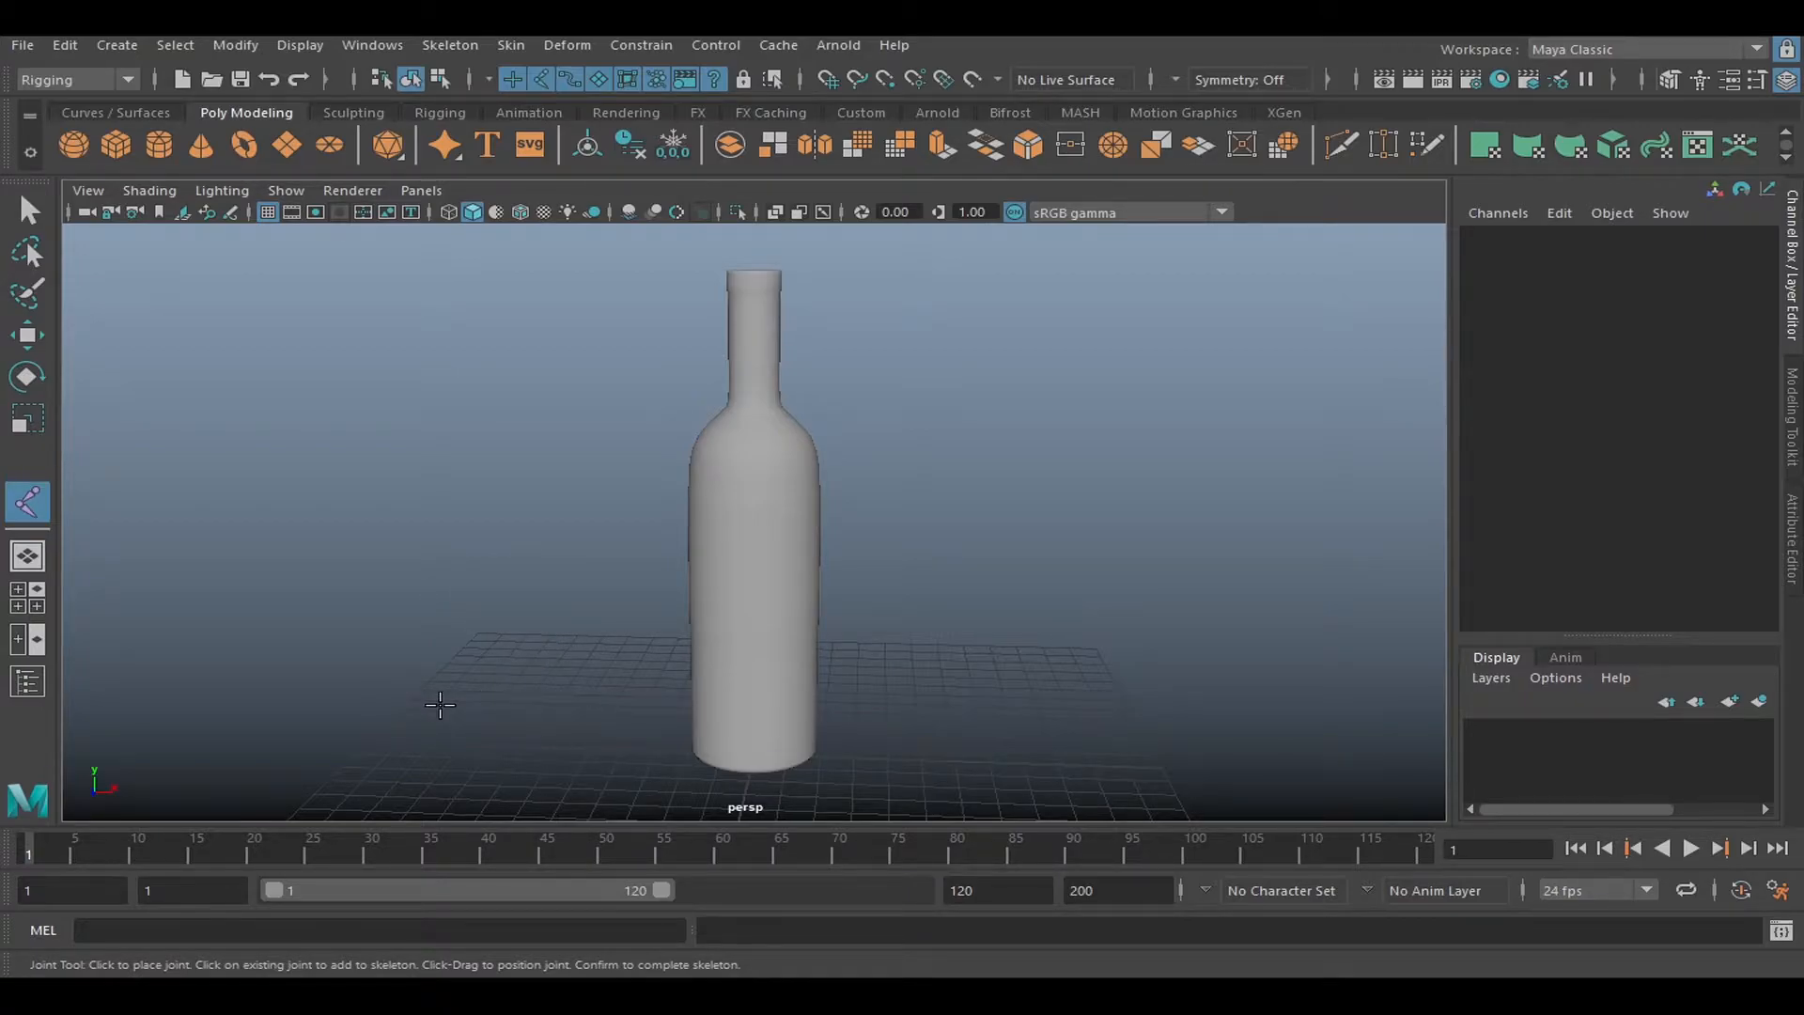
left_click(416, 707)
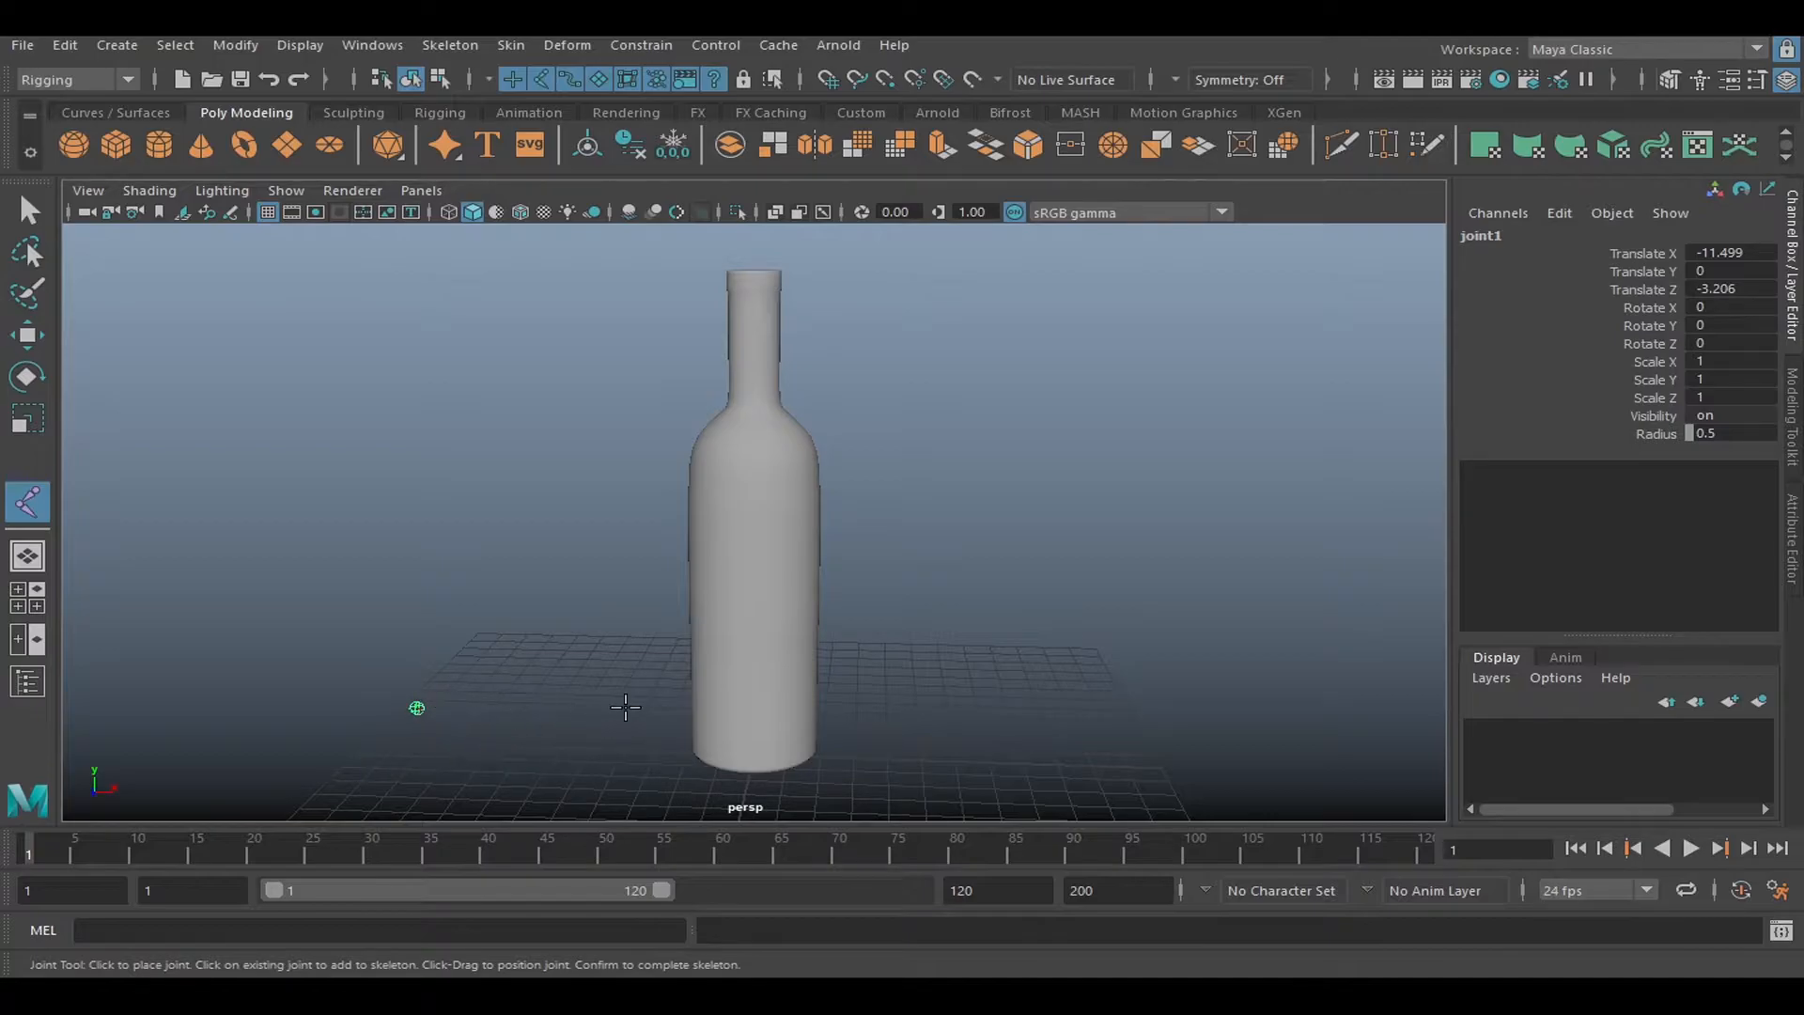
left_click(625, 707)
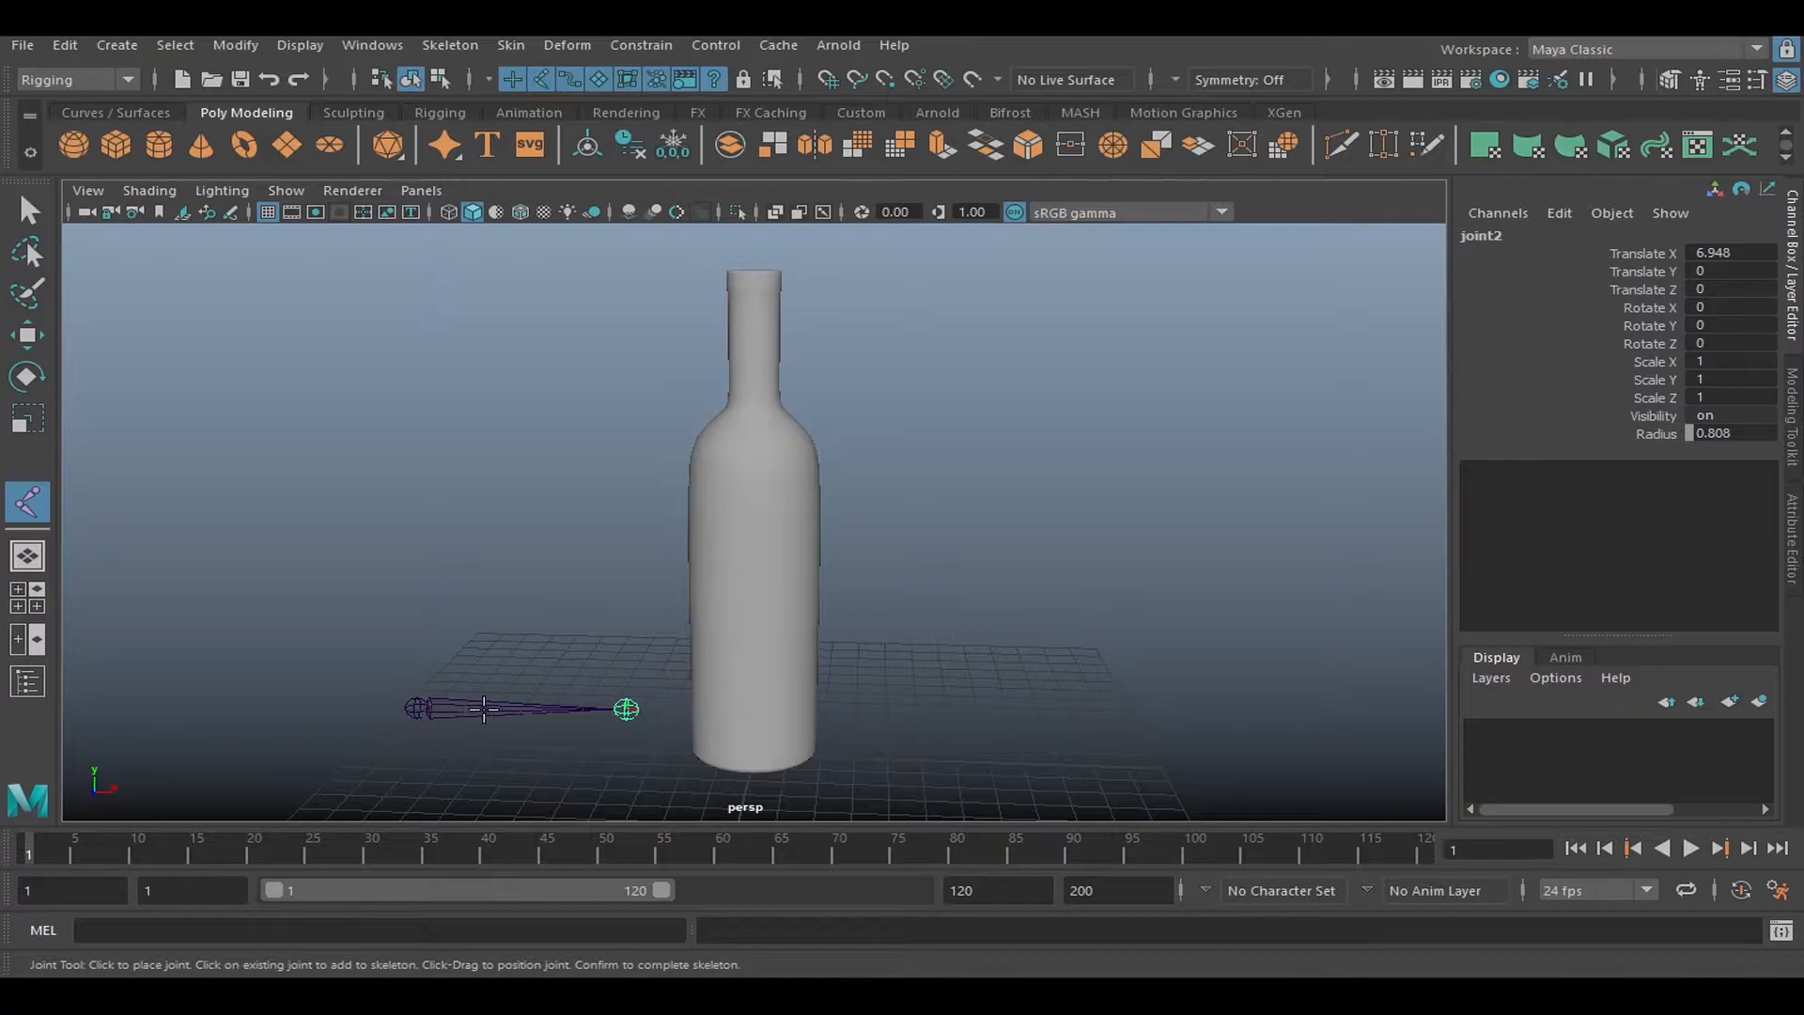
left_click(819, 716)
left_click(963, 717)
left_click(1155, 719)
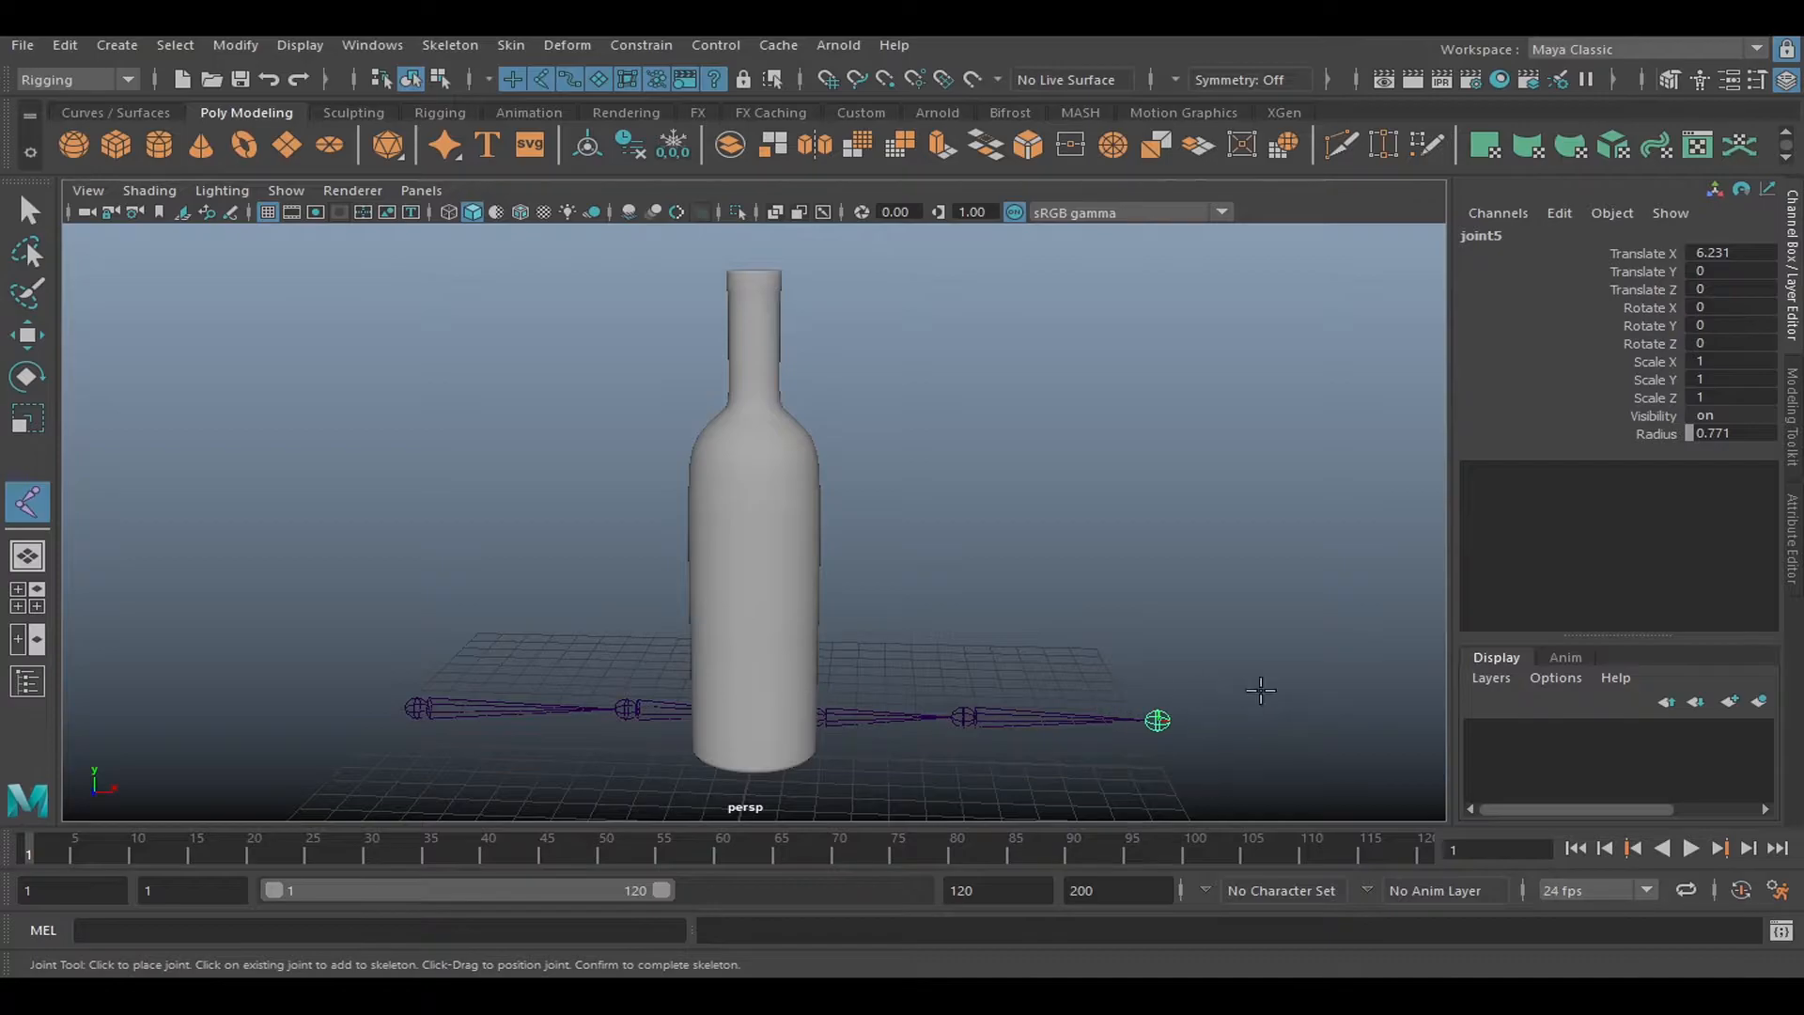
Extend the chain with eleven more joints looping around the bottle and ending in a row in front of it, and complete the skeleton.
left_click_drag(1278, 700, 1155, 644, "alt")
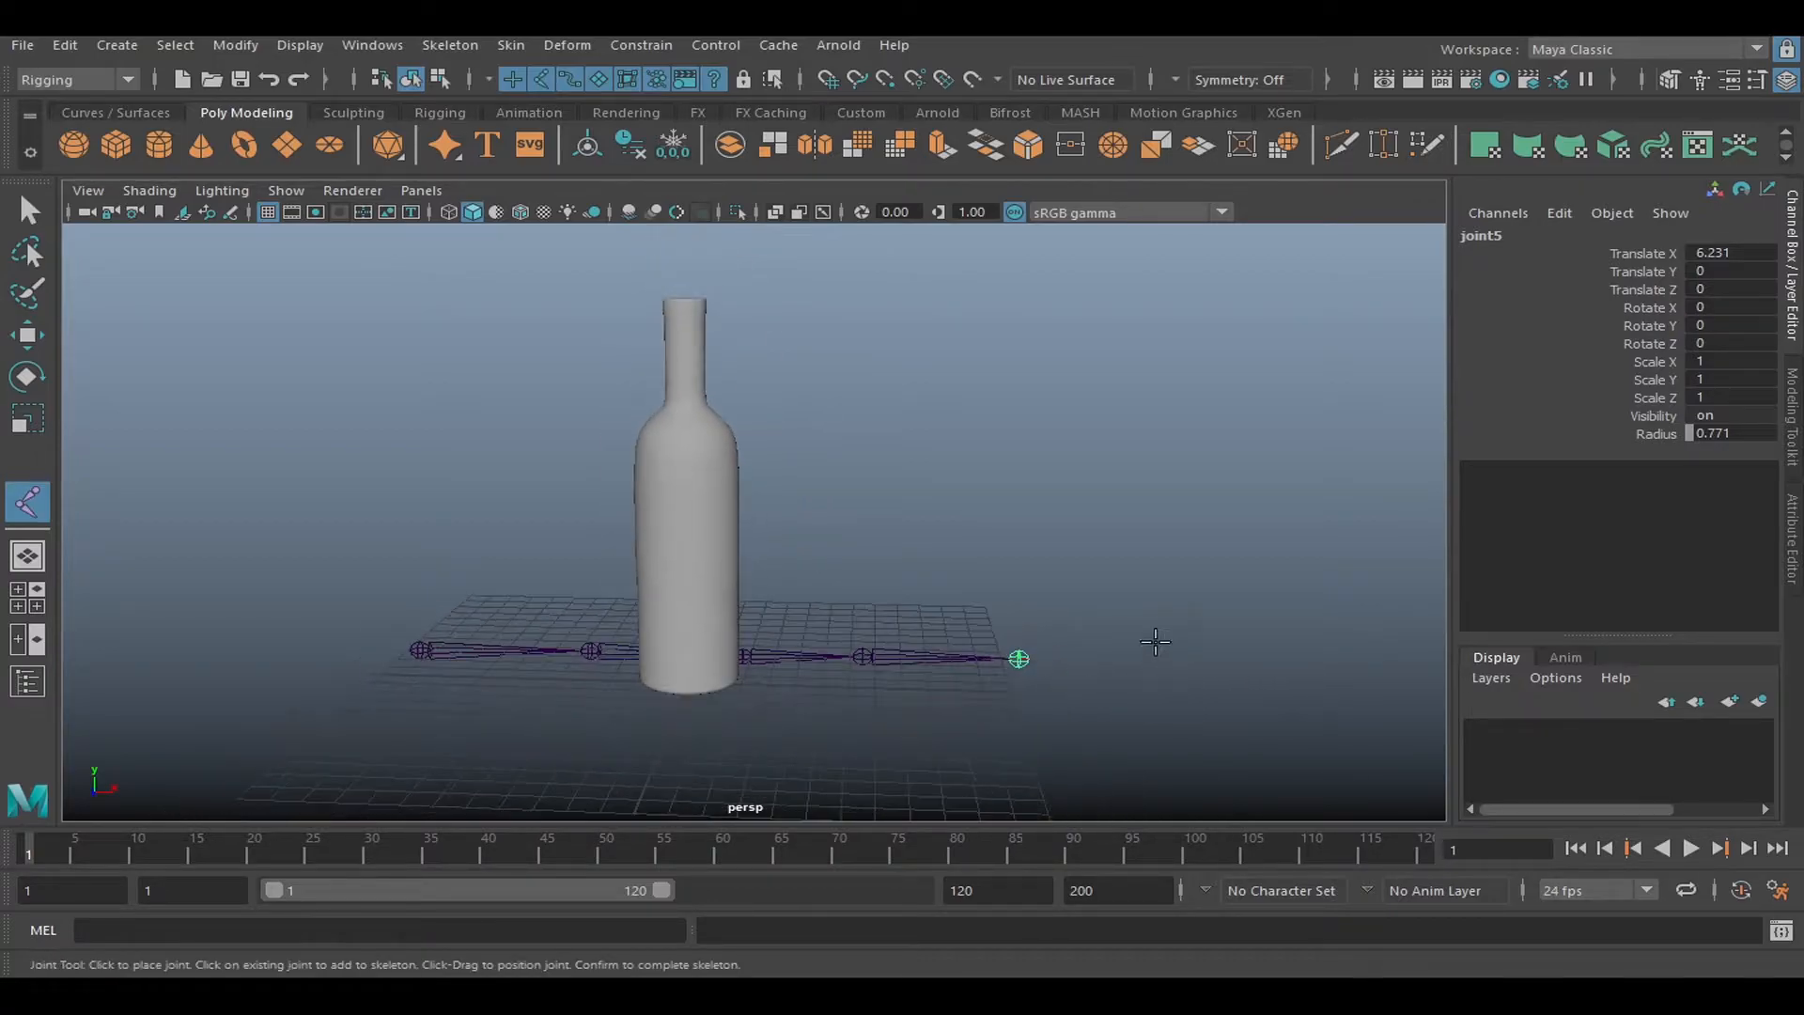
left_click(1146, 627)
left_click(1093, 537)
left_click(983, 505)
left_click(689, 503)
left_click(488, 496)
left_click(337, 548)
left_click(300, 664)
left_click(402, 750)
left_click(644, 764)
left_click(870, 768)
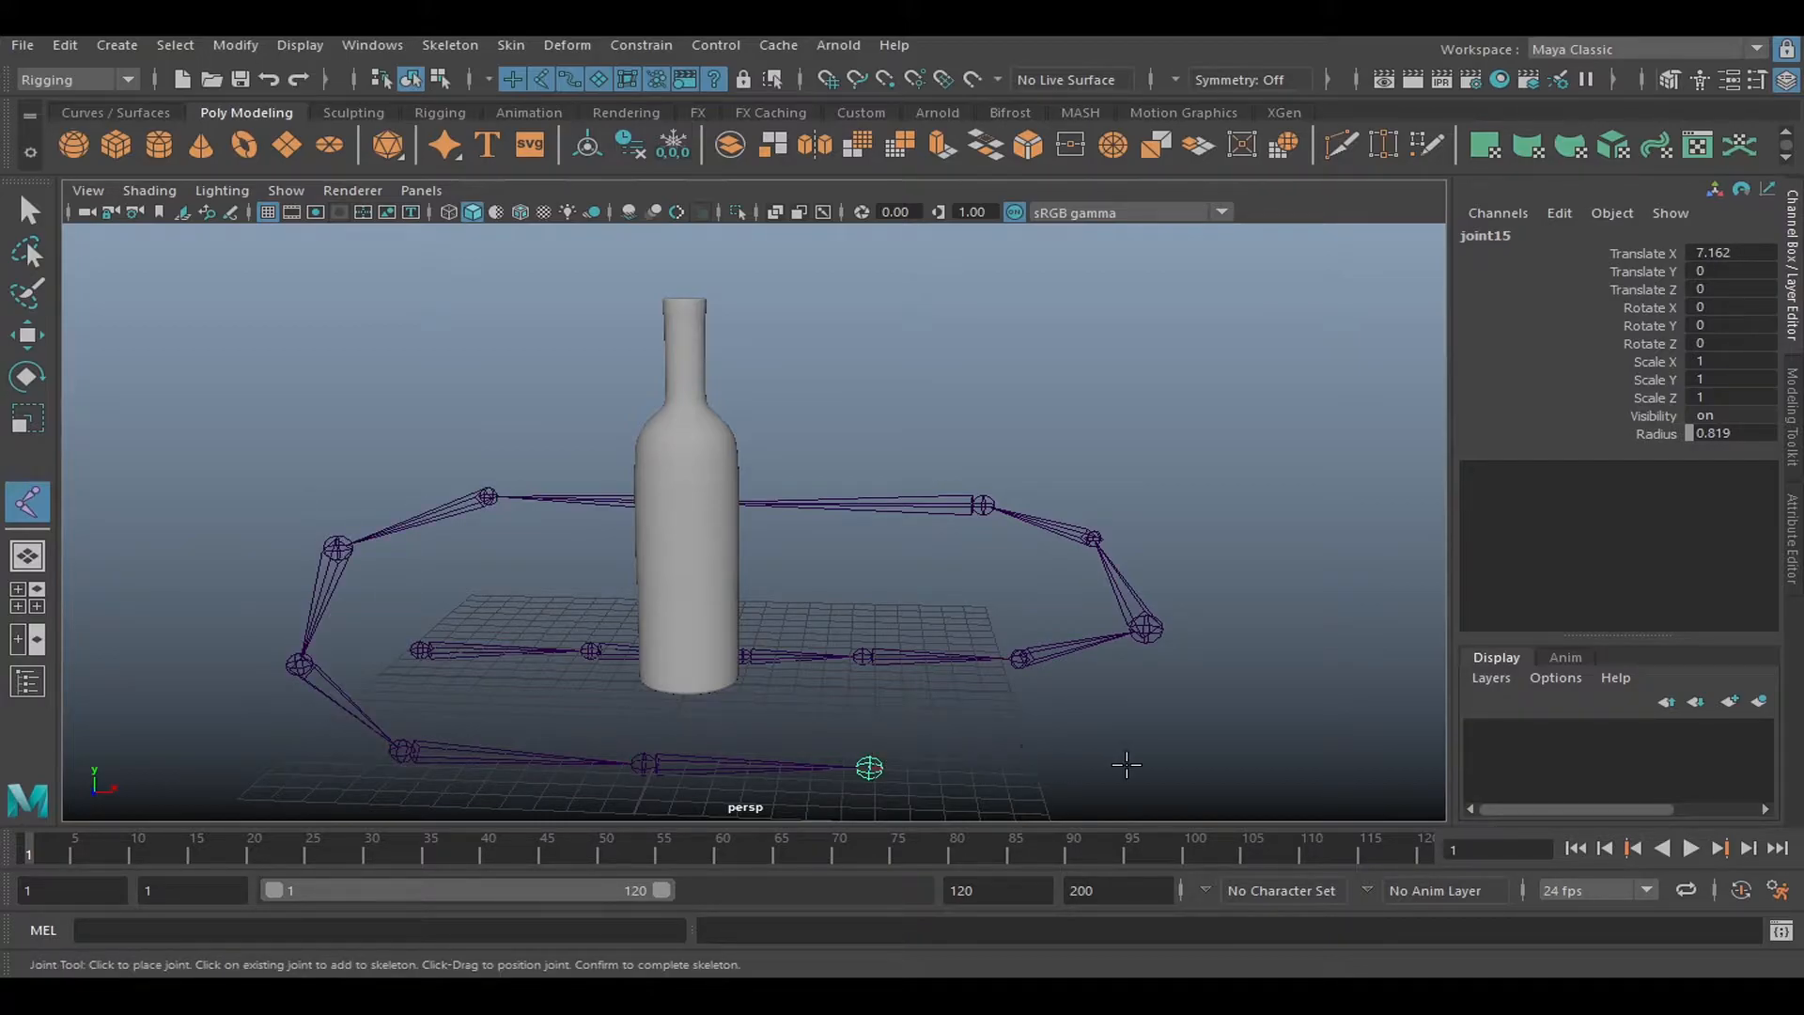
left_click(1127, 766)
key("Return")
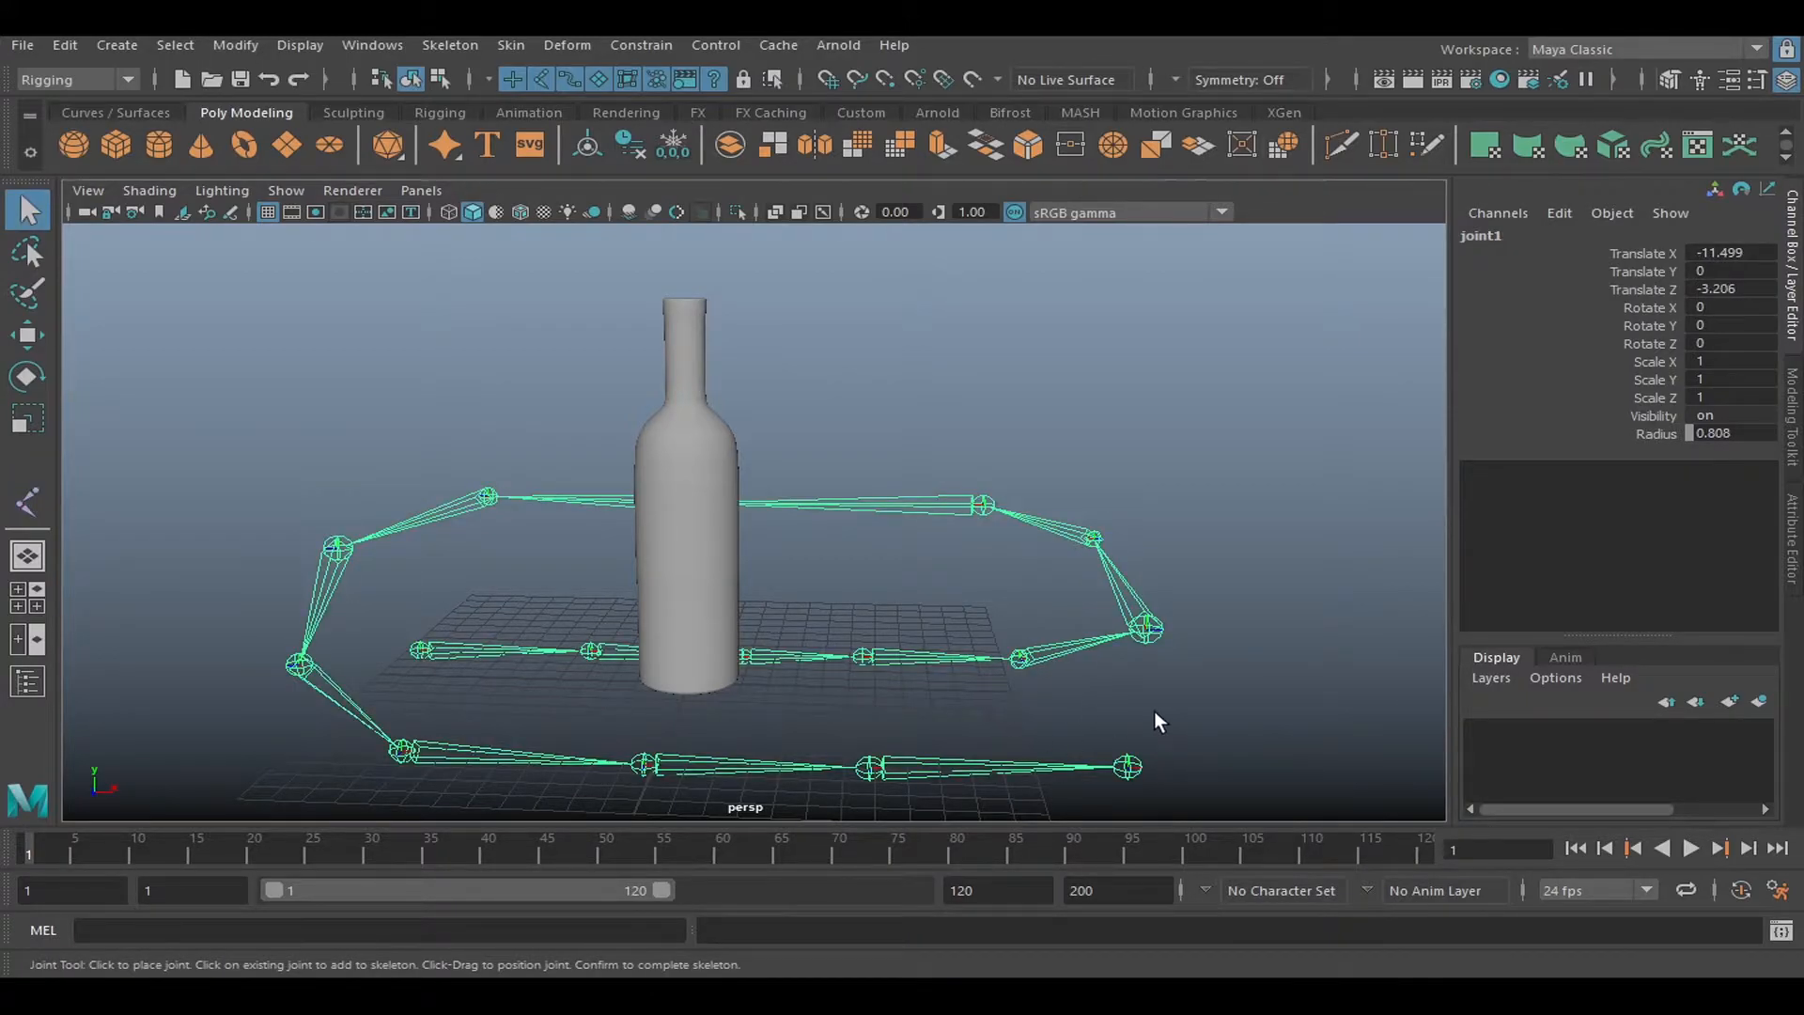
Examine the joint chain around the bottle from several angles and clear the selection.
left_click_drag(955, 672, 798, 561, "alt")
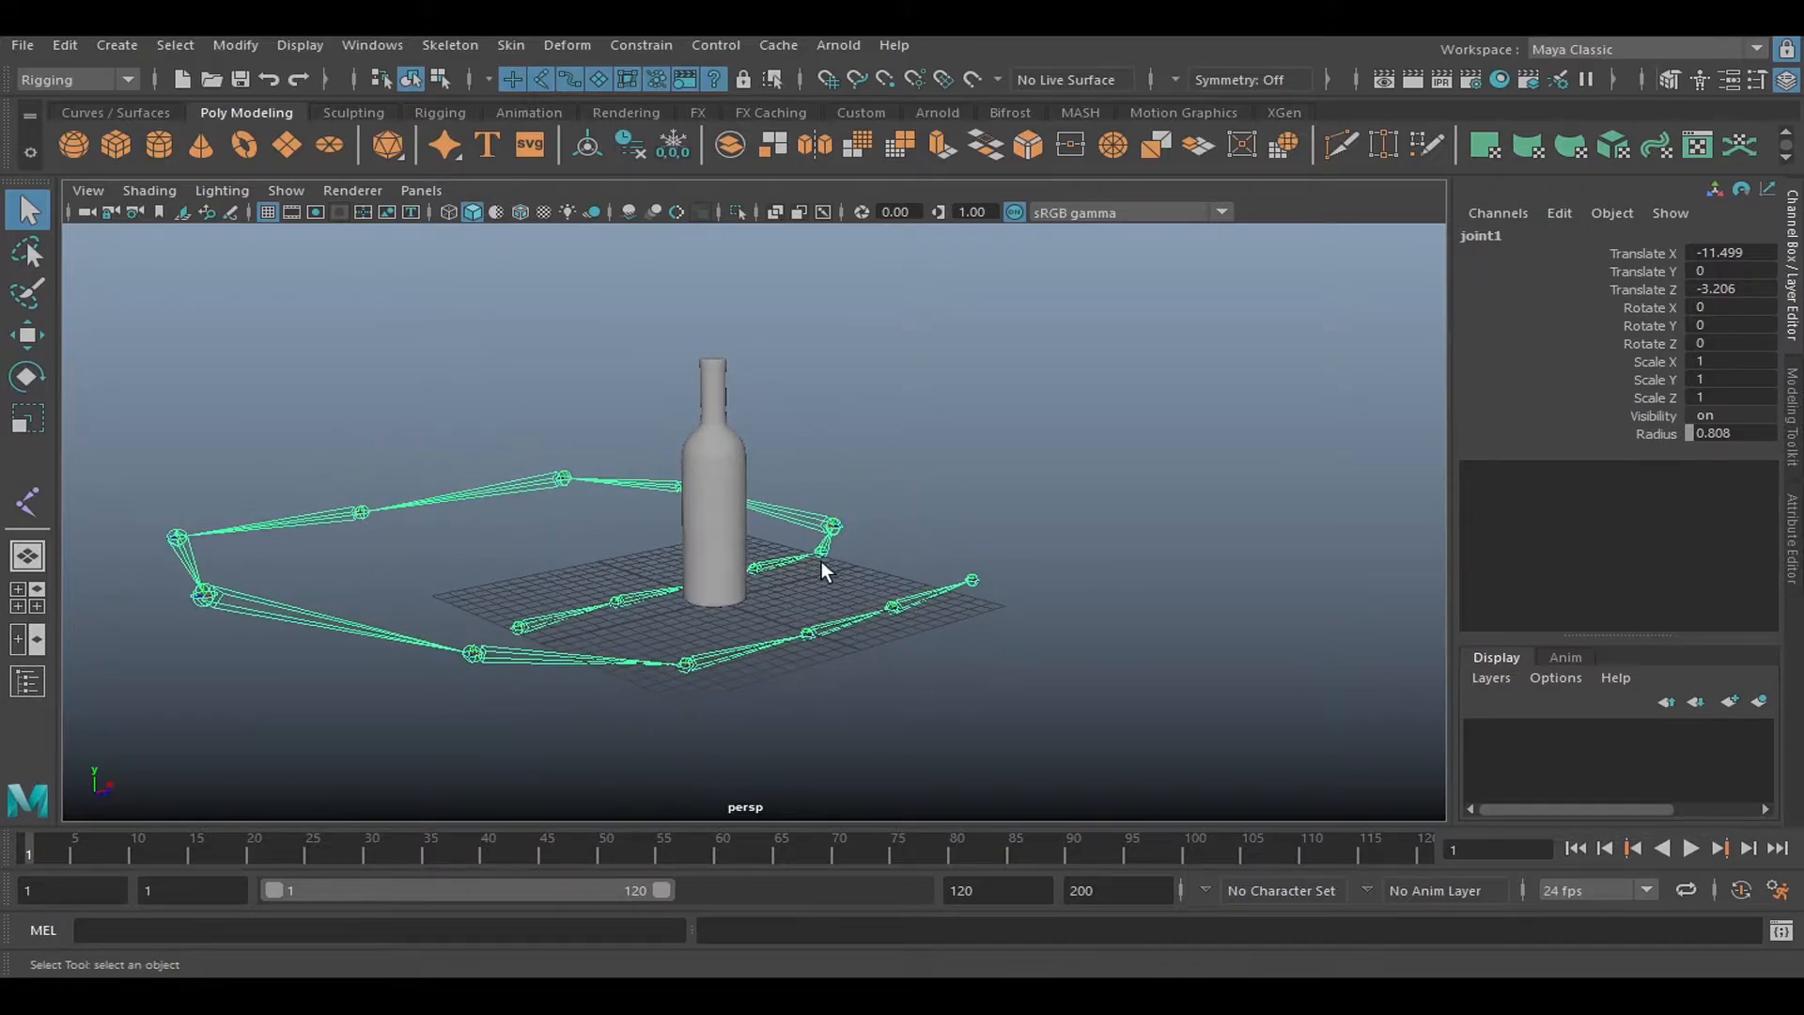
left_click(718, 494)
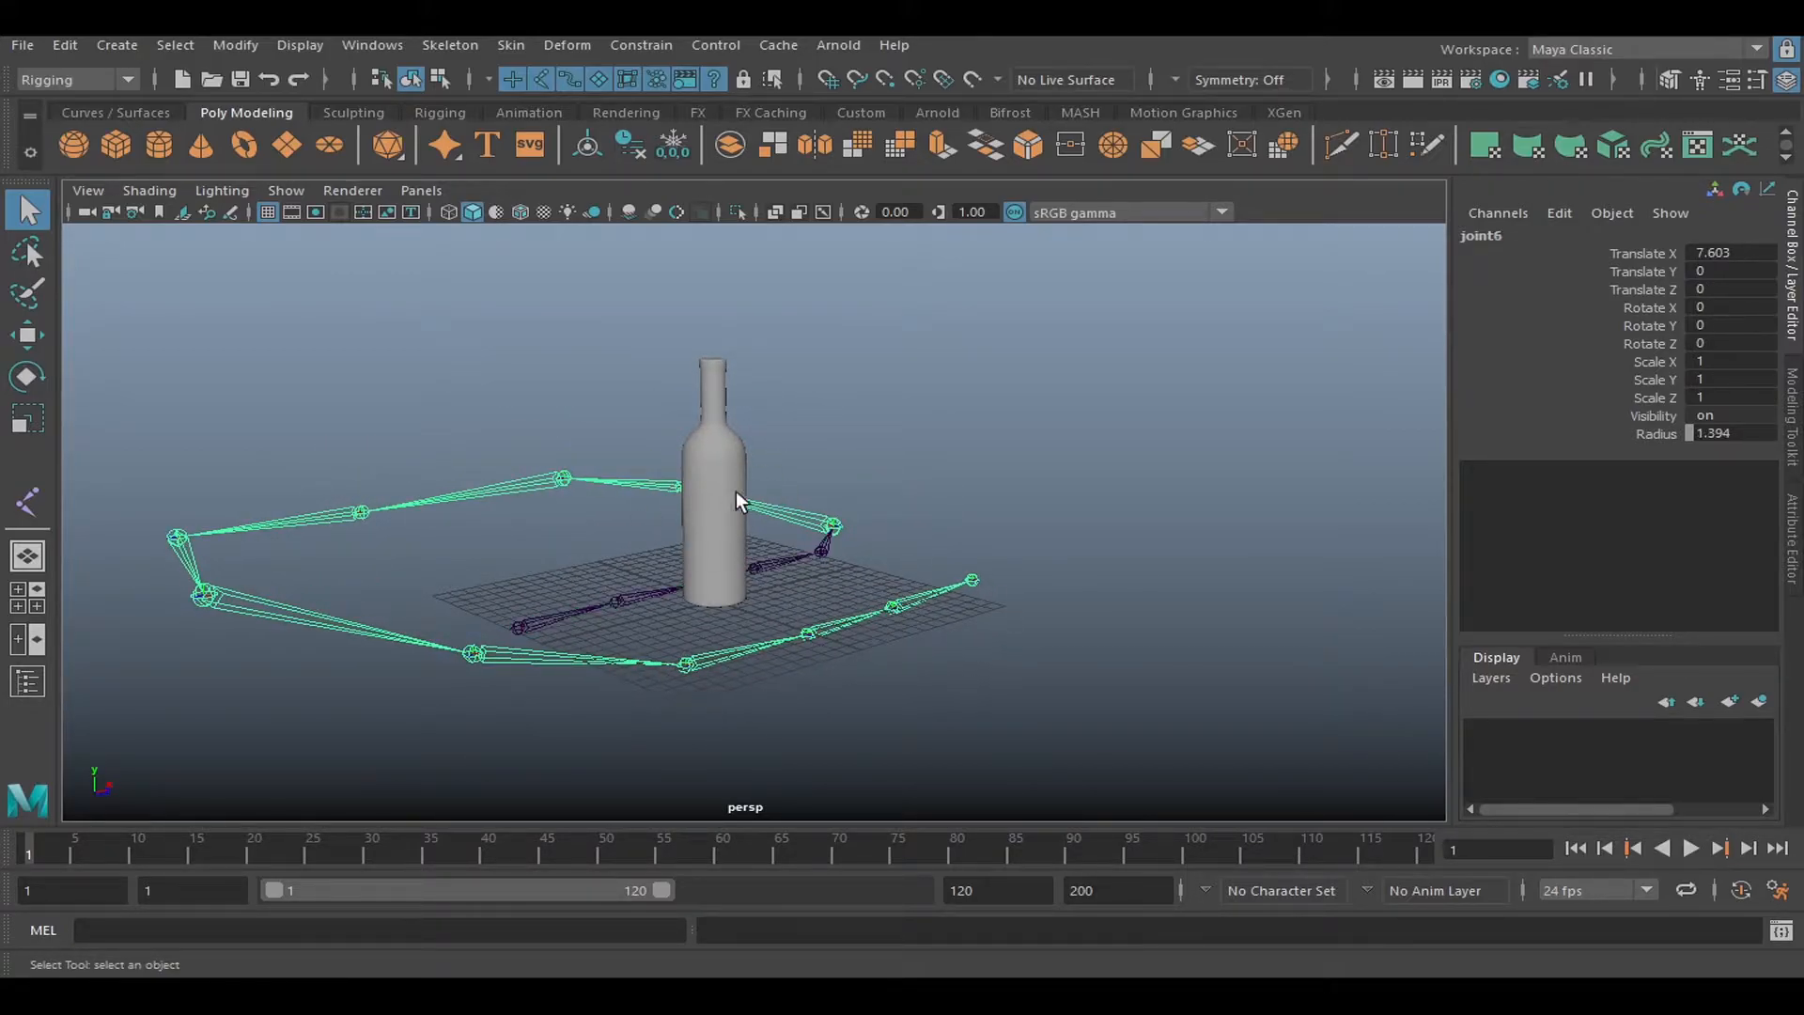
left_click_drag(921, 524, 764, 577, "alt")
right_click_drag(818, 572, 898, 592, "alt")
middle_click_drag(780, 590, 874, 590, "alt")
left_click(874, 590)
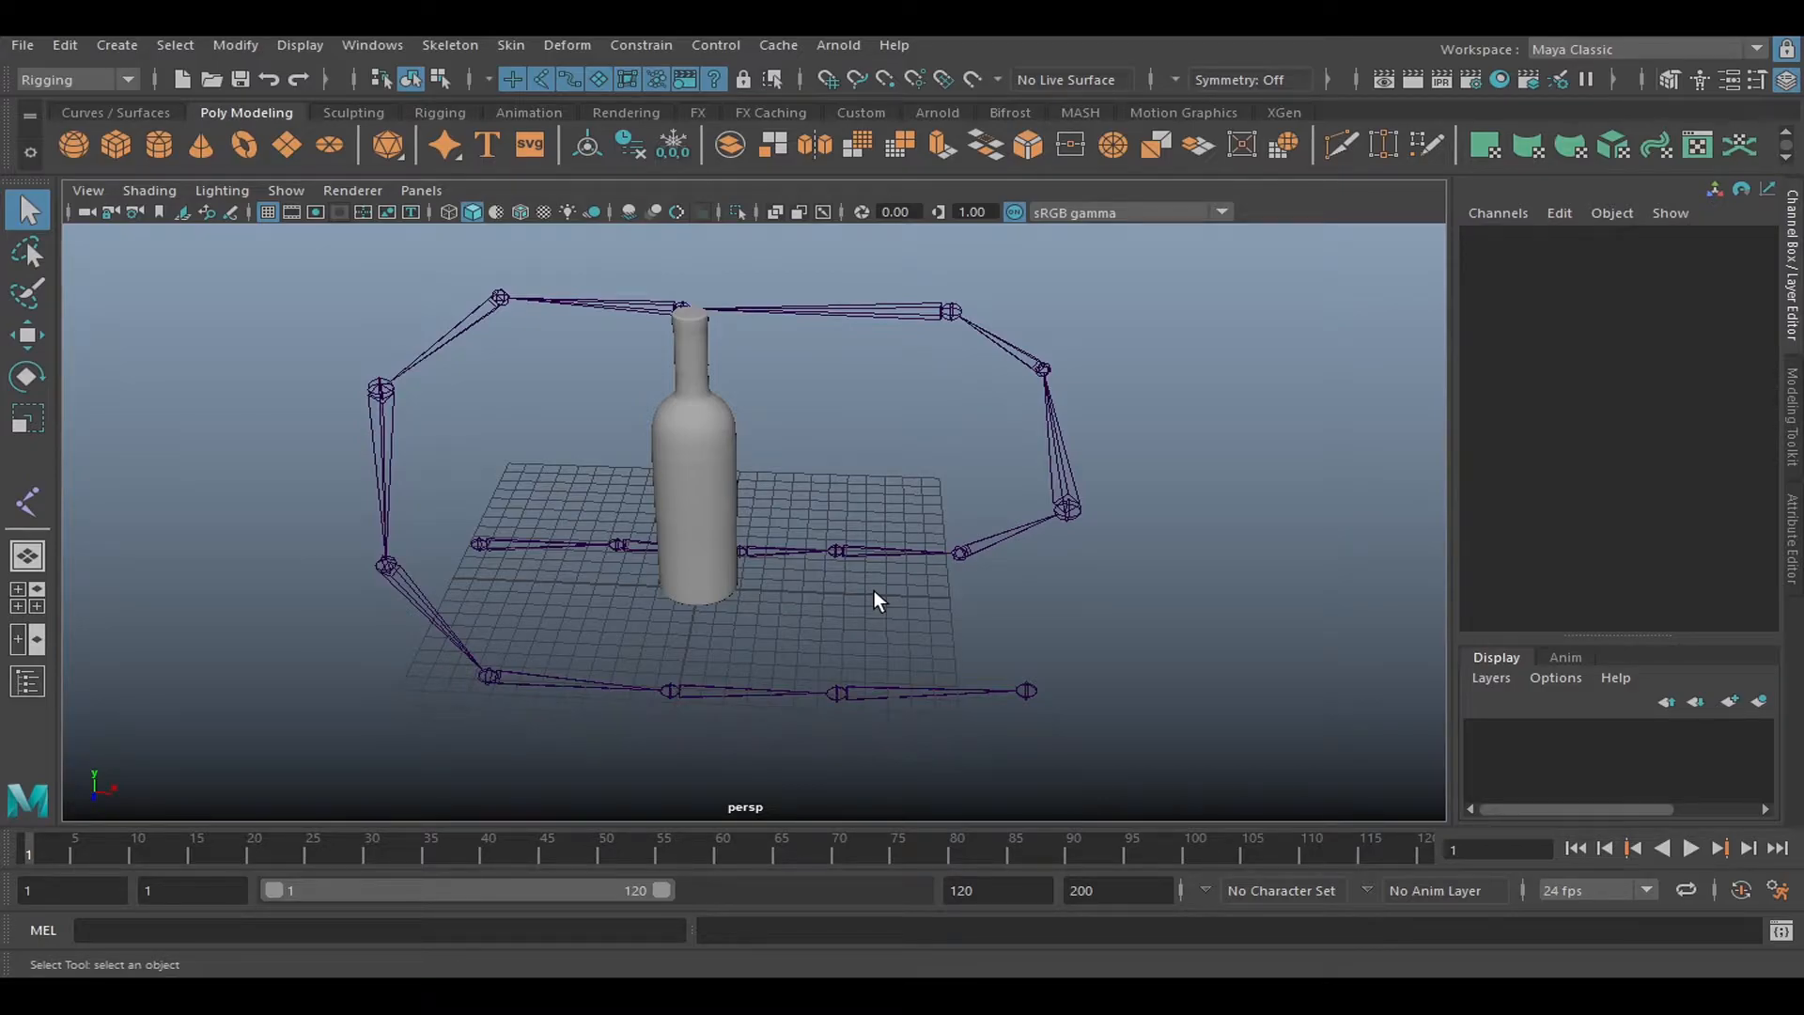
left_click_drag(874, 593, 924, 577, "alt")
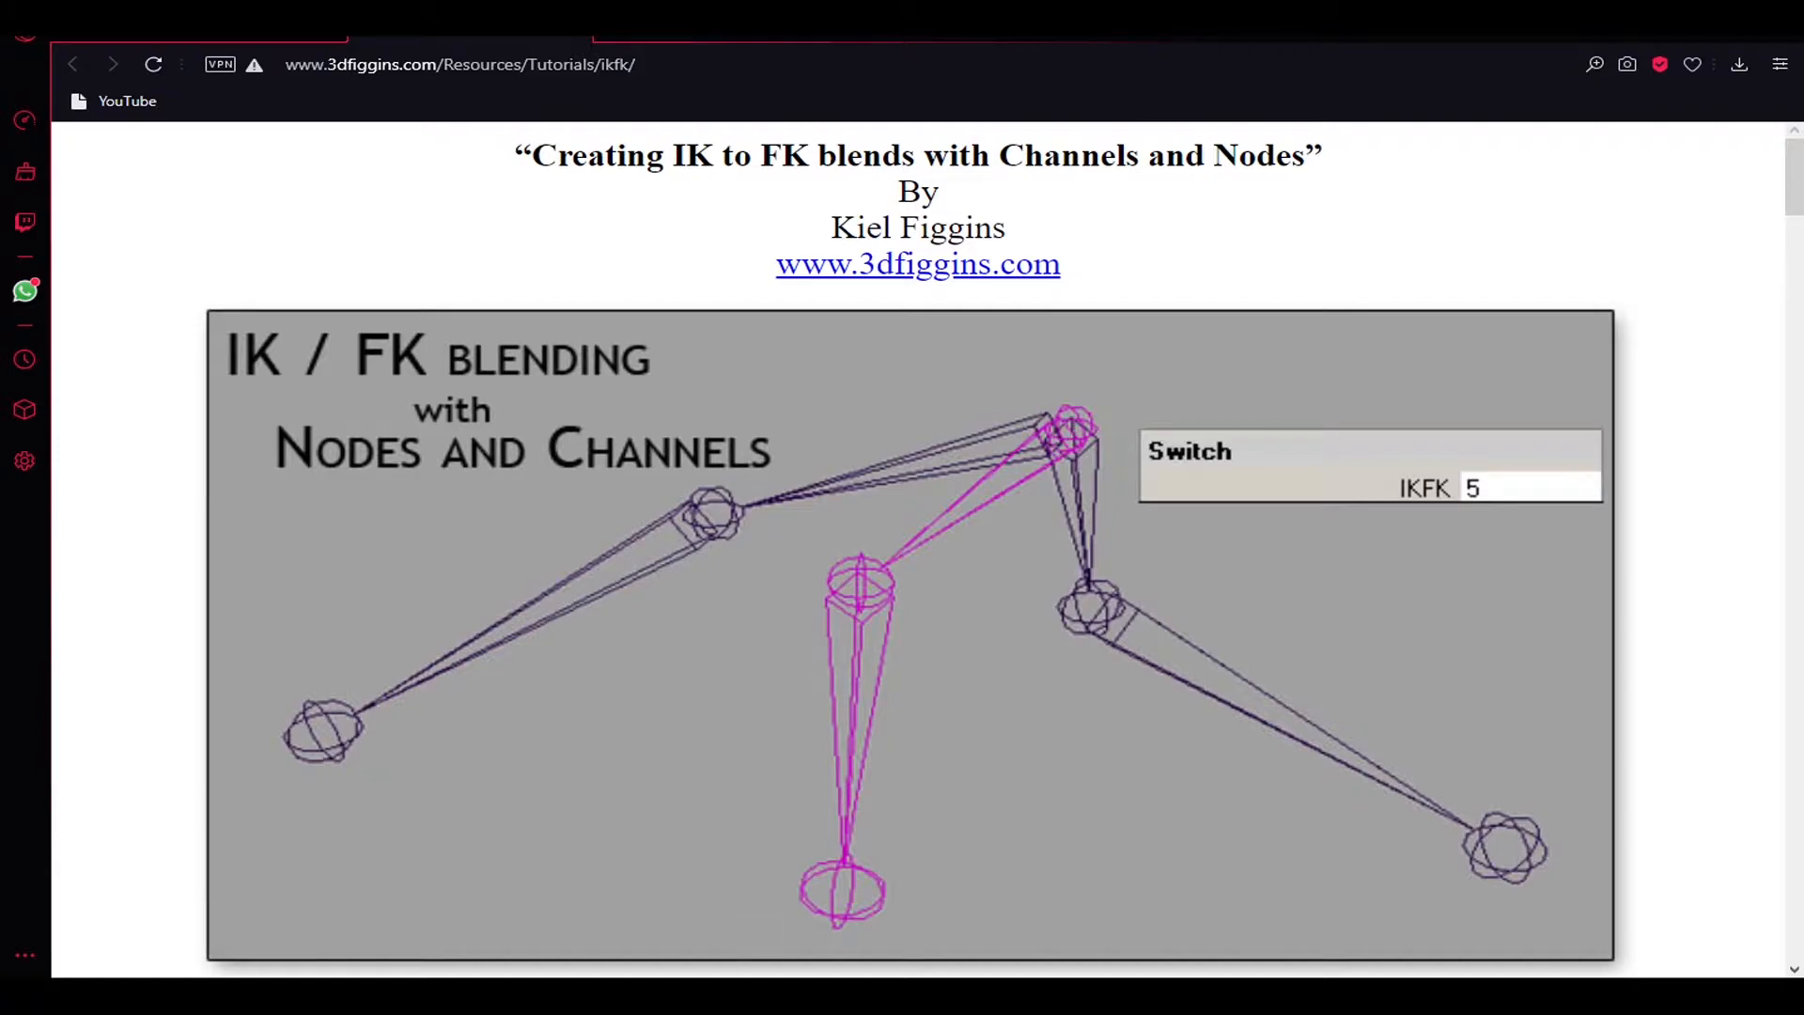
Switch back to Maya and view the whole joint chain around the bottle.
mouse_move(645, 996)
left_click(744, 883)
left_click_drag(789, 606, 819, 666, "alt")
middle_click_drag(812, 637, 802, 683, "alt")
right_click_drag(888, 654, 678, 653, "alt")
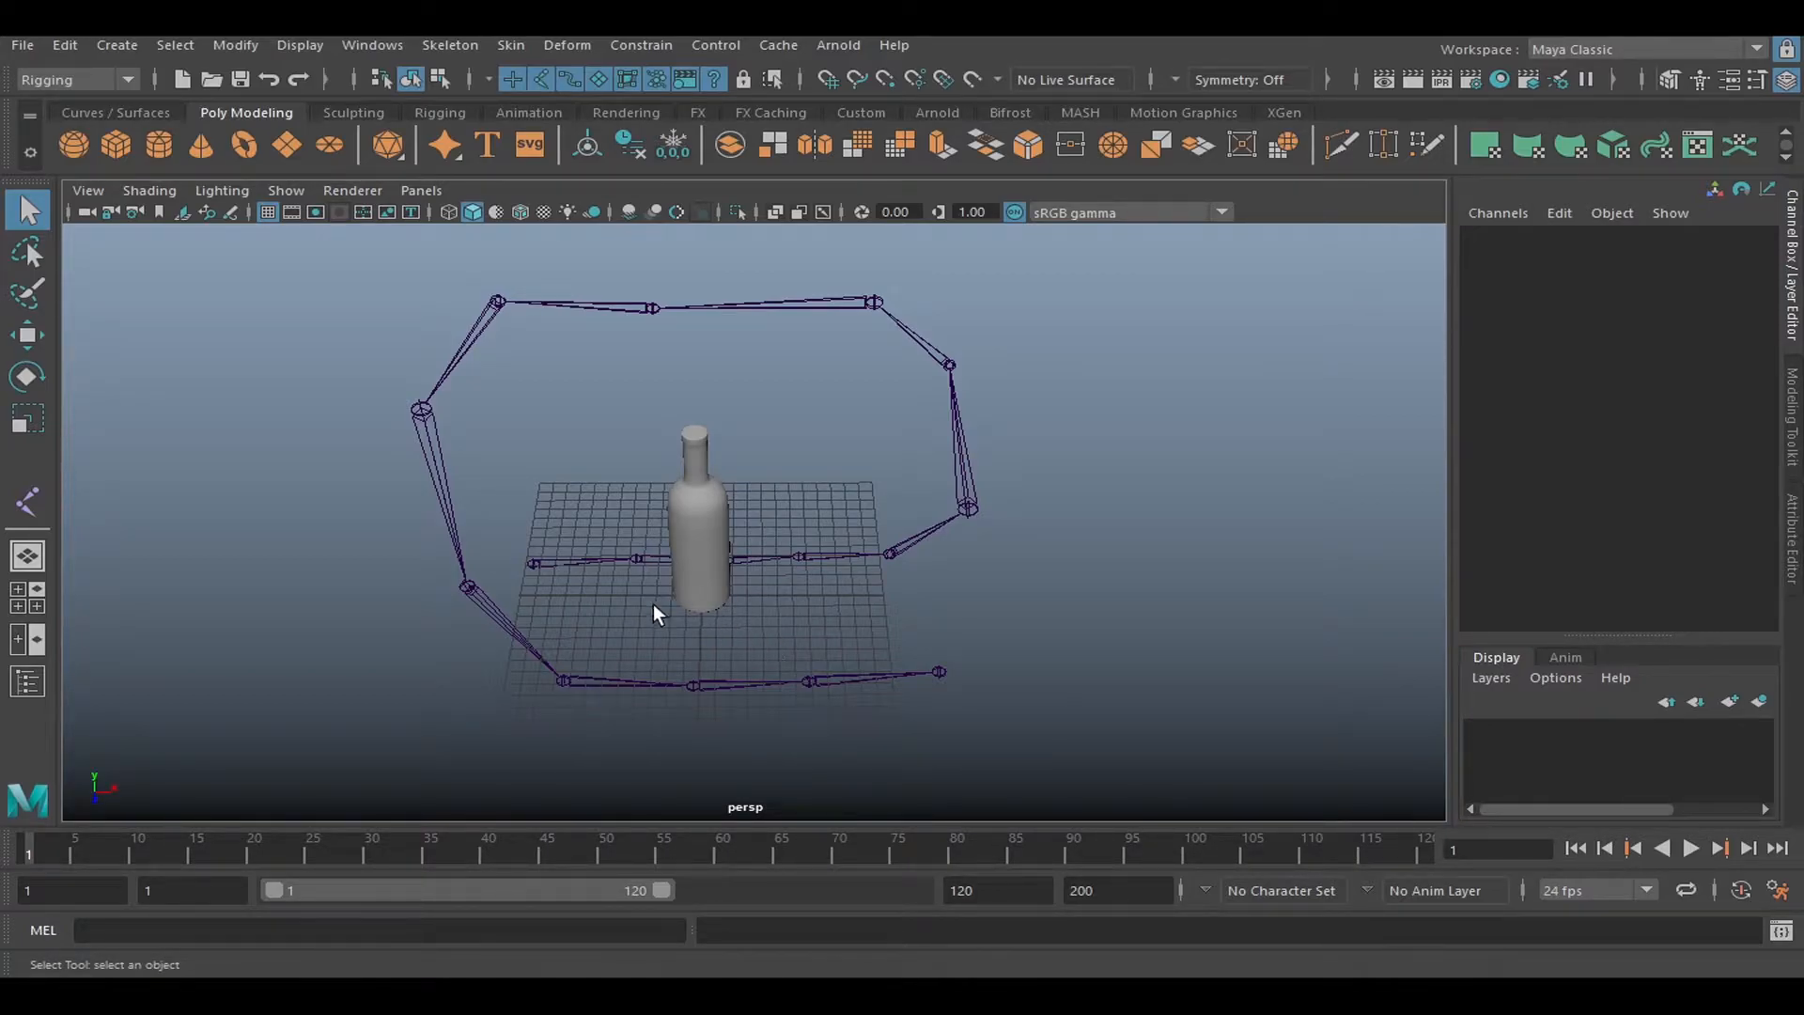
Move the entire joint chain by its root joint to a Translate X of about -16.94.
left_click(533, 563)
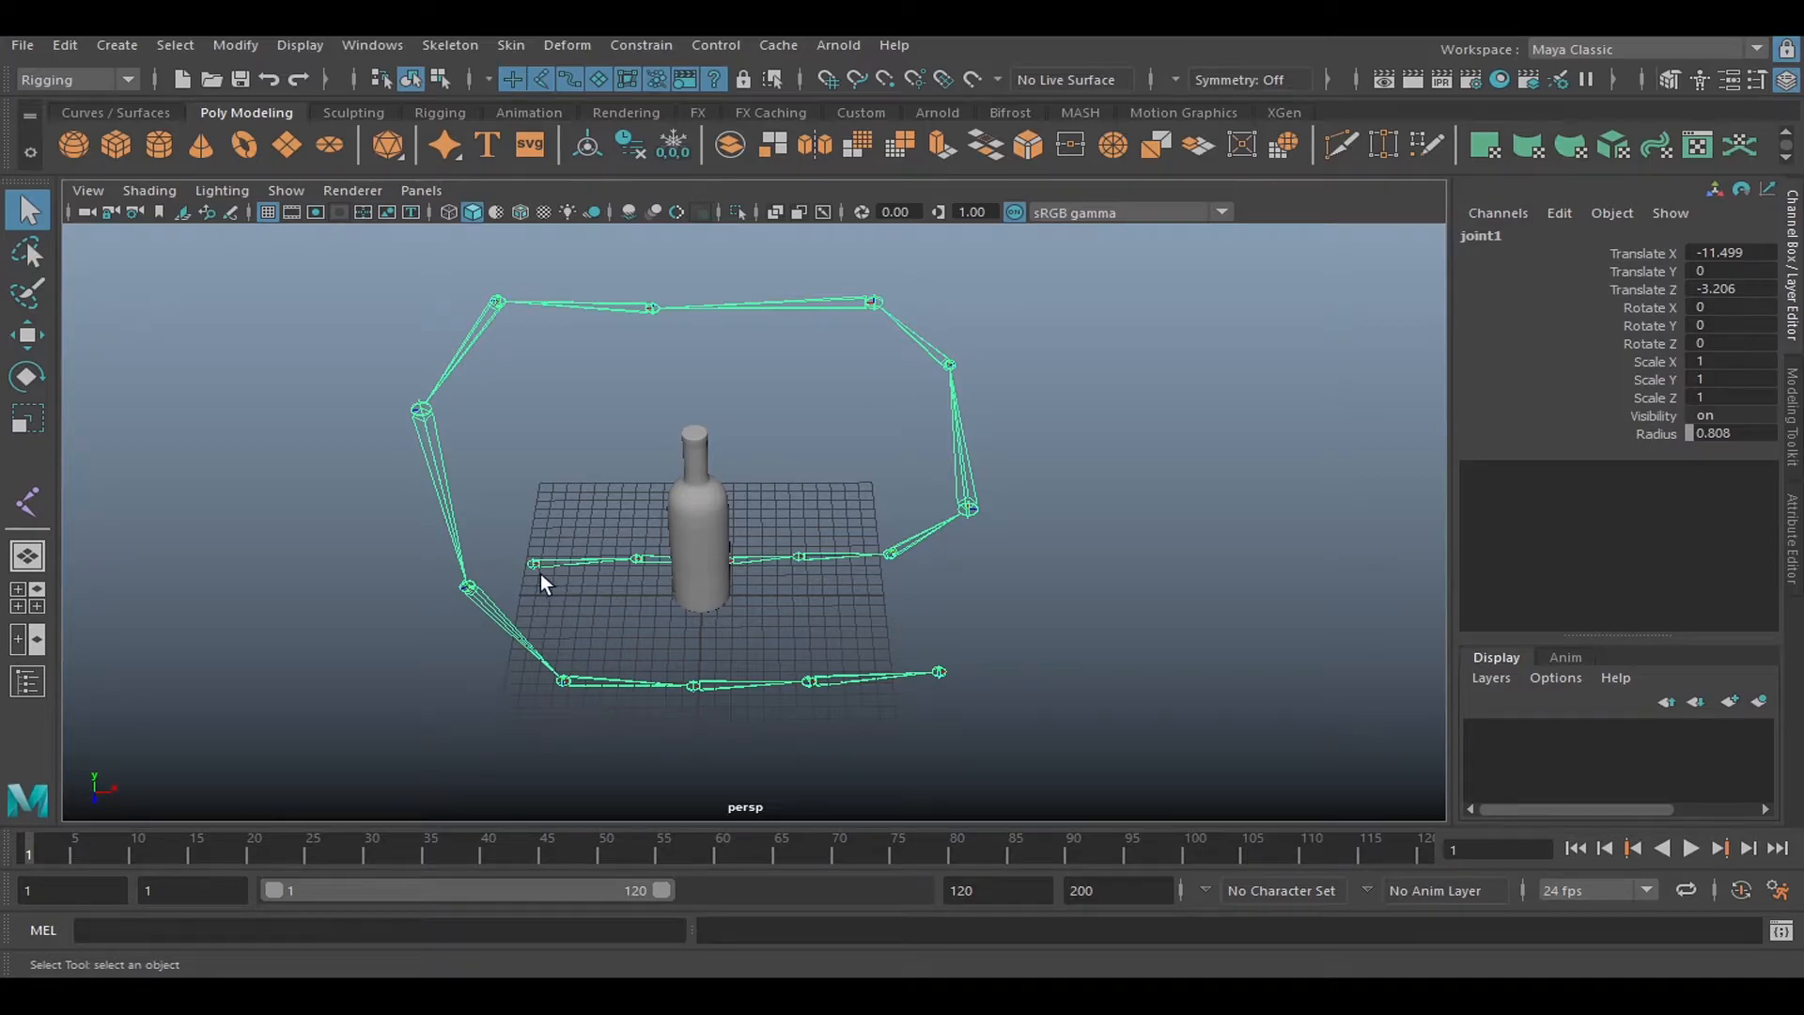
scroll(539, 573, "up", 4)
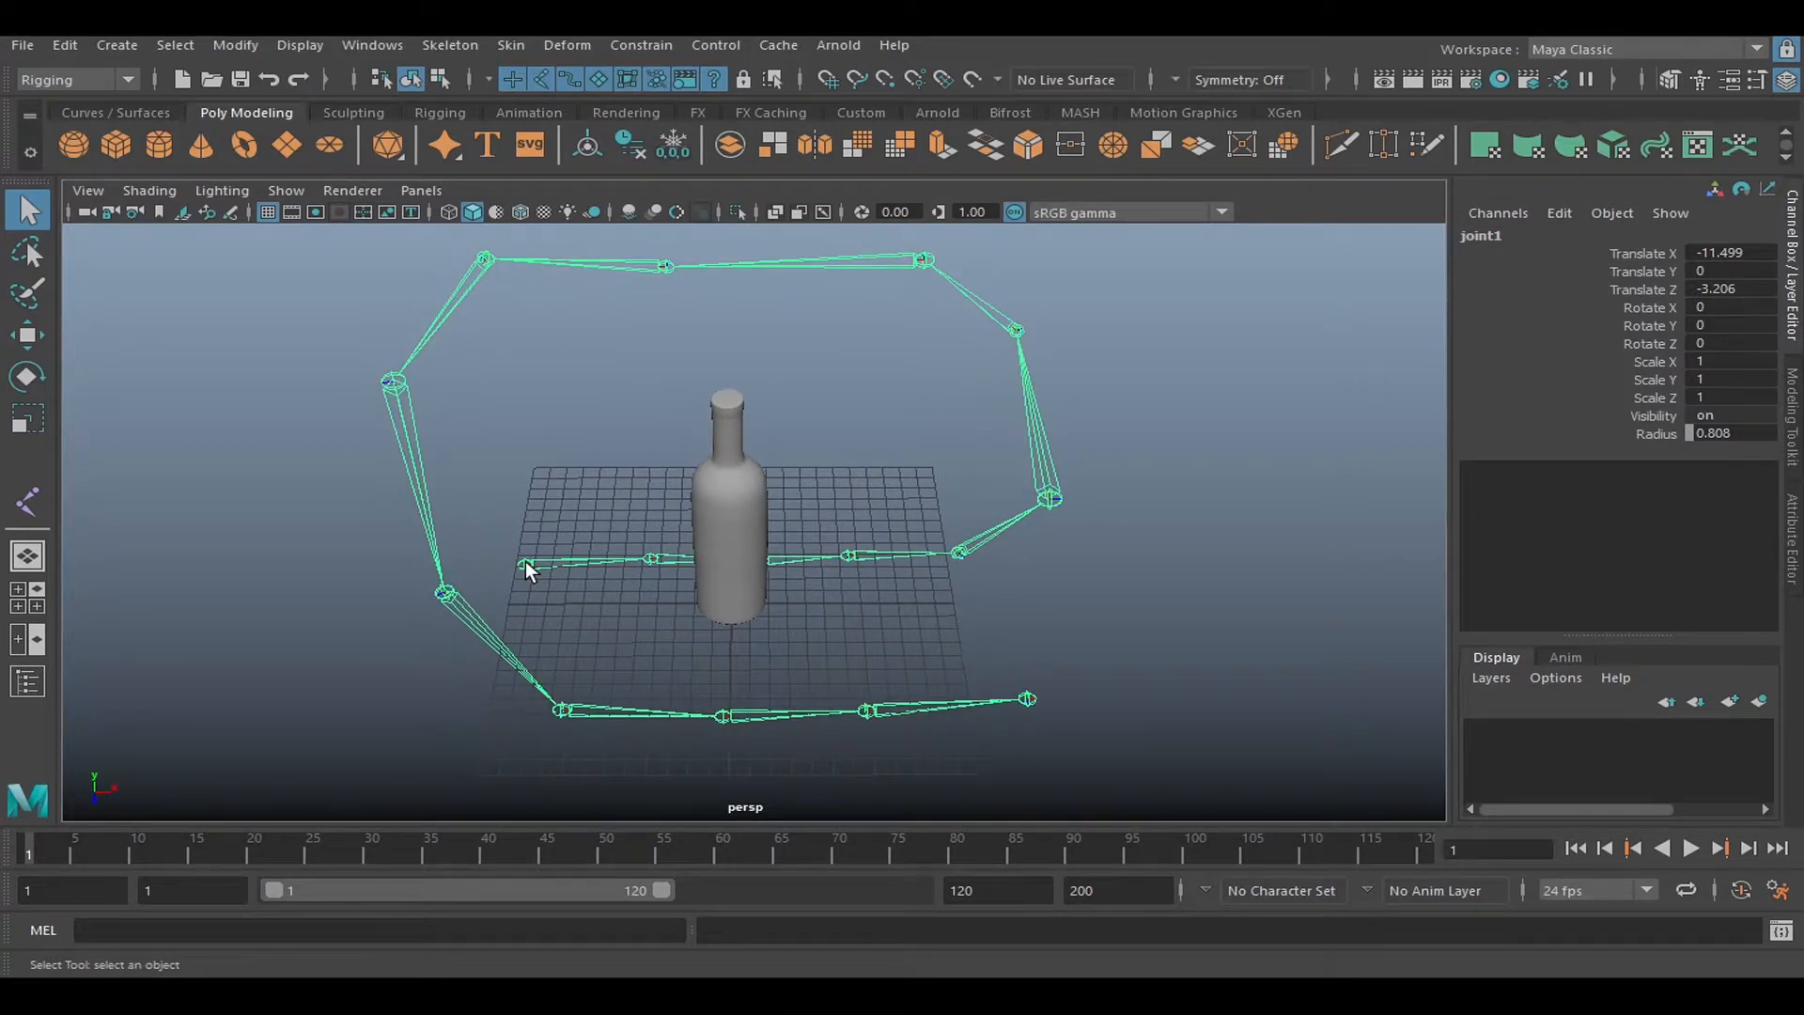
key("w")
key("e")
key("r")
key("w")
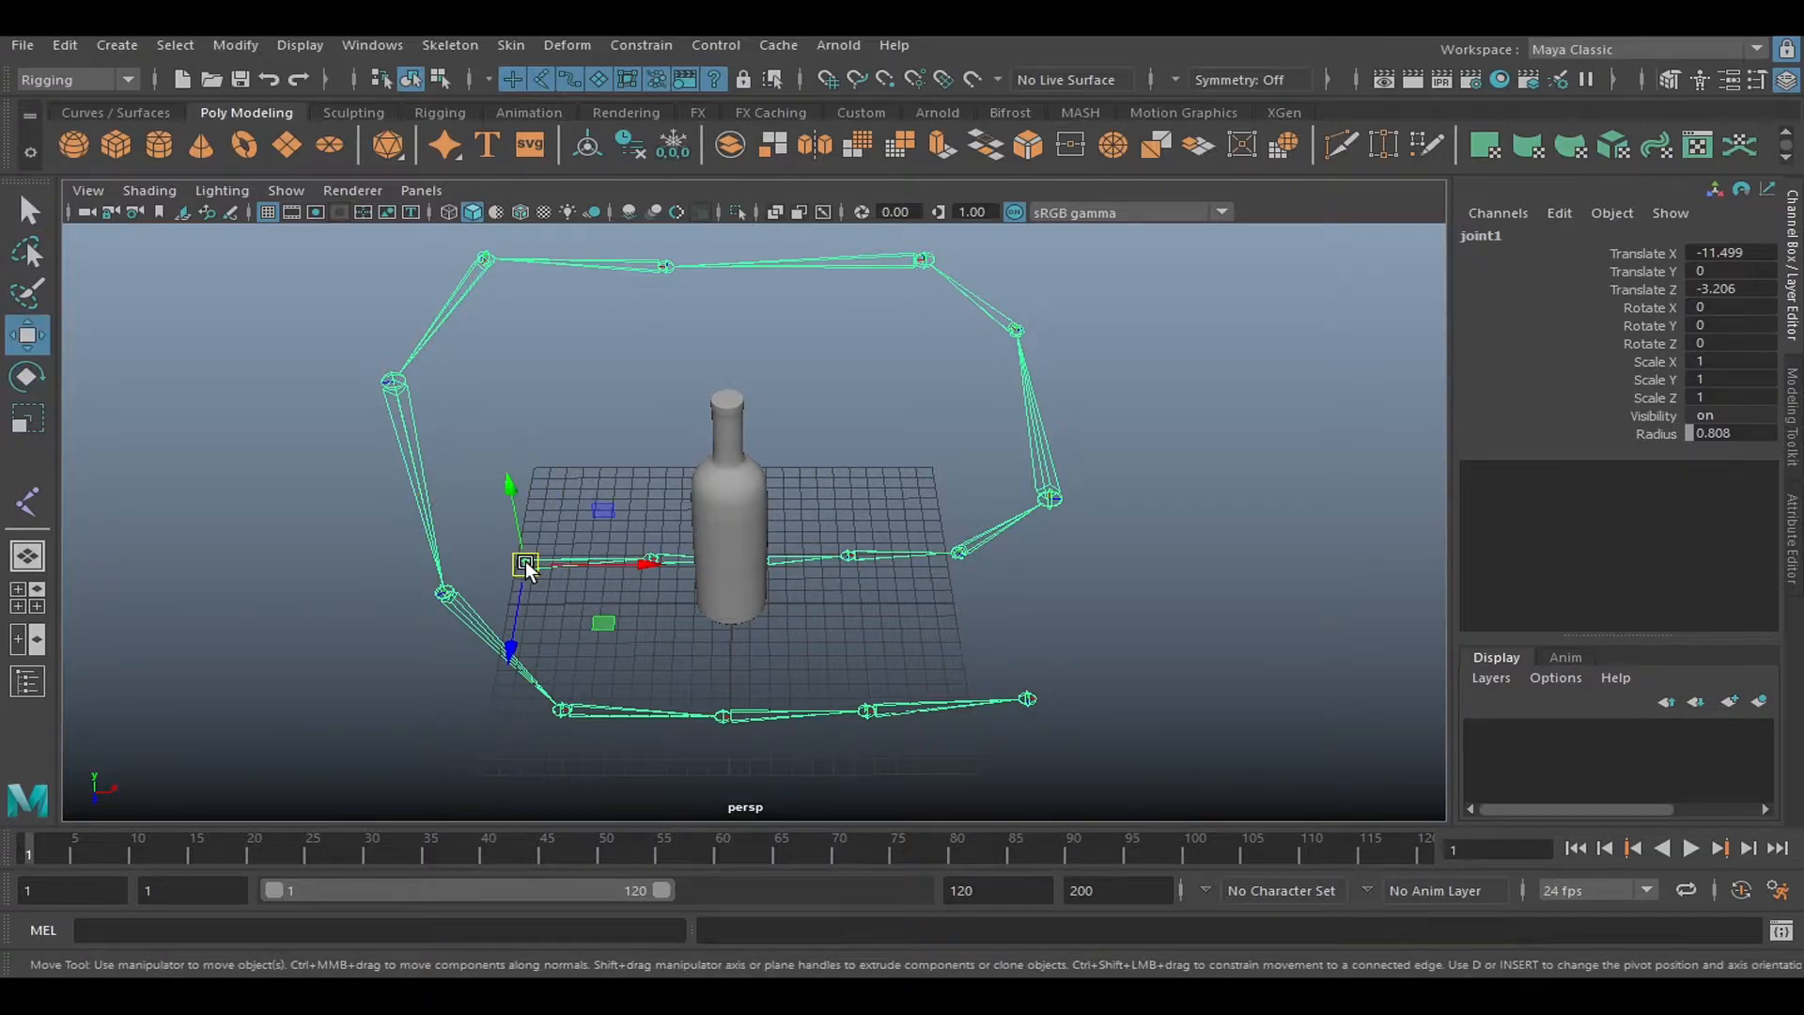
left_click_drag(526, 566, 575, 563)
left_click_drag(808, 564, 560, 595)
Undo the last transform of the root joint and return to the Select tool.
key("e")
key("ctrl+z")
scroll(647, 612, "up", 2)
mouse_move(556, 611)
left_mouse_down("alt")
mouse_move(648, 624)
mouse_move(557, 629)
left_mouse_up("alt")
left_click_drag(673, 628, 661, 635, "alt")
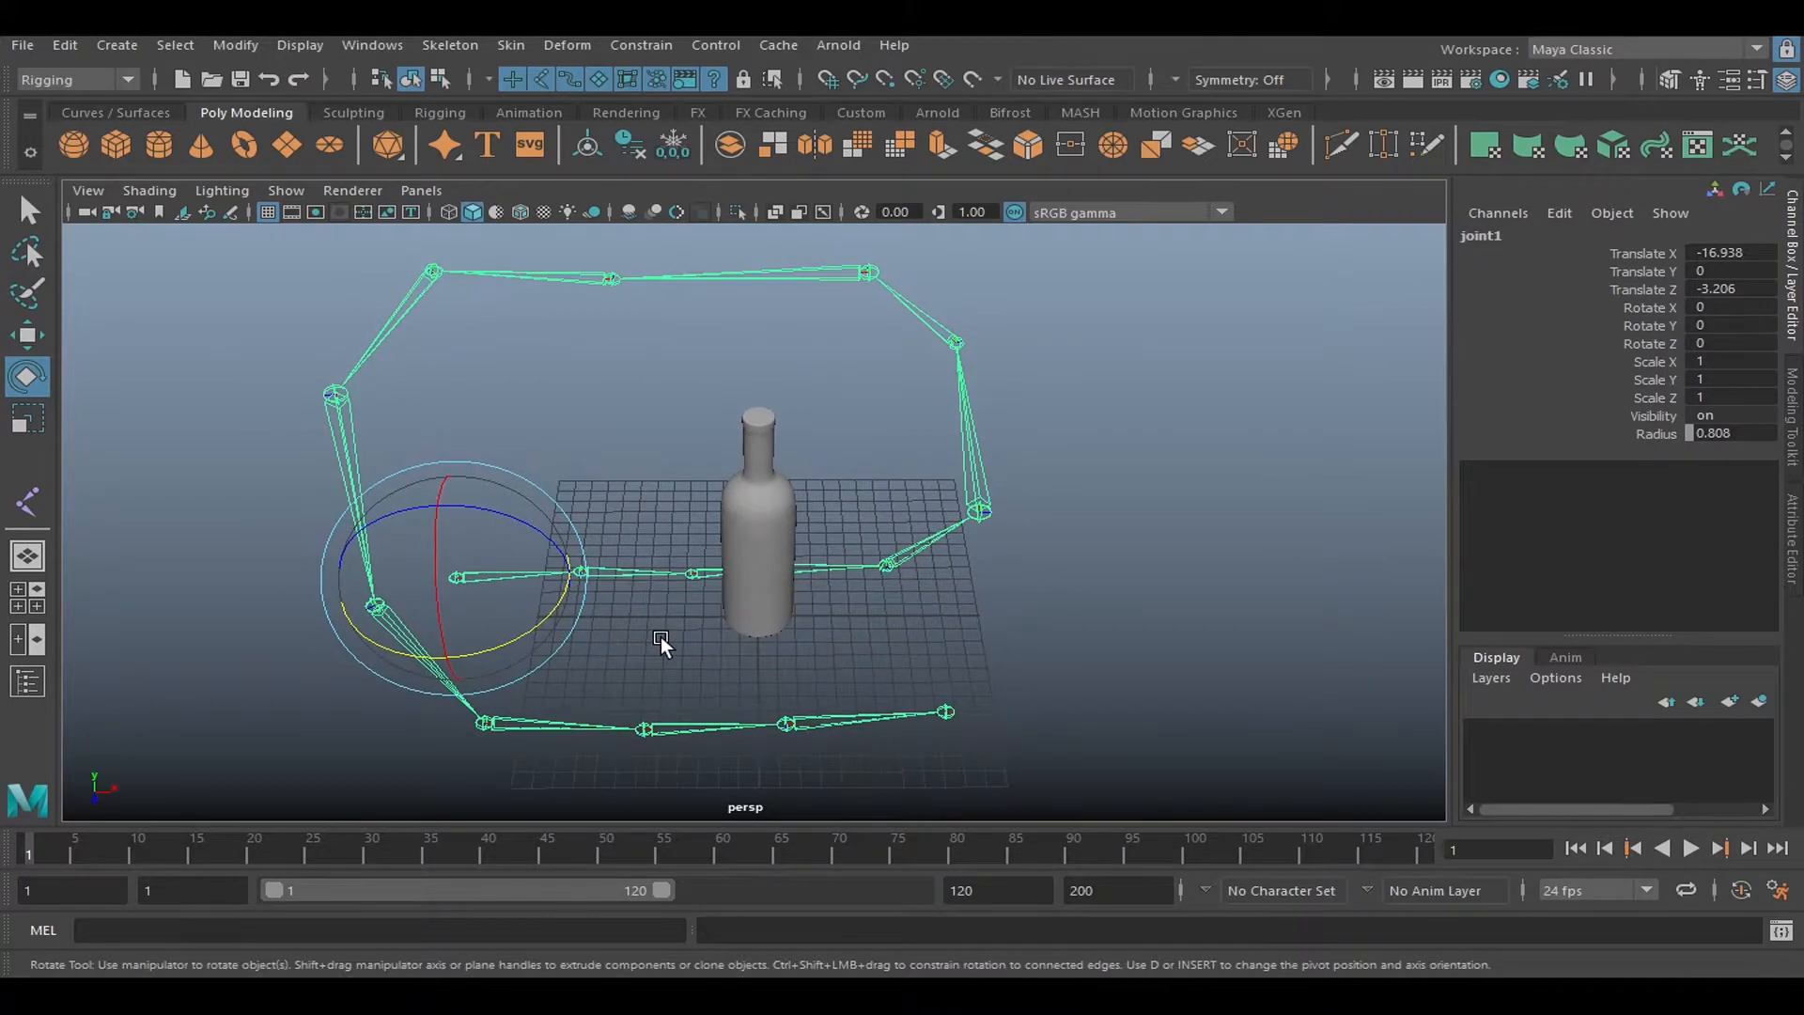
key("q")
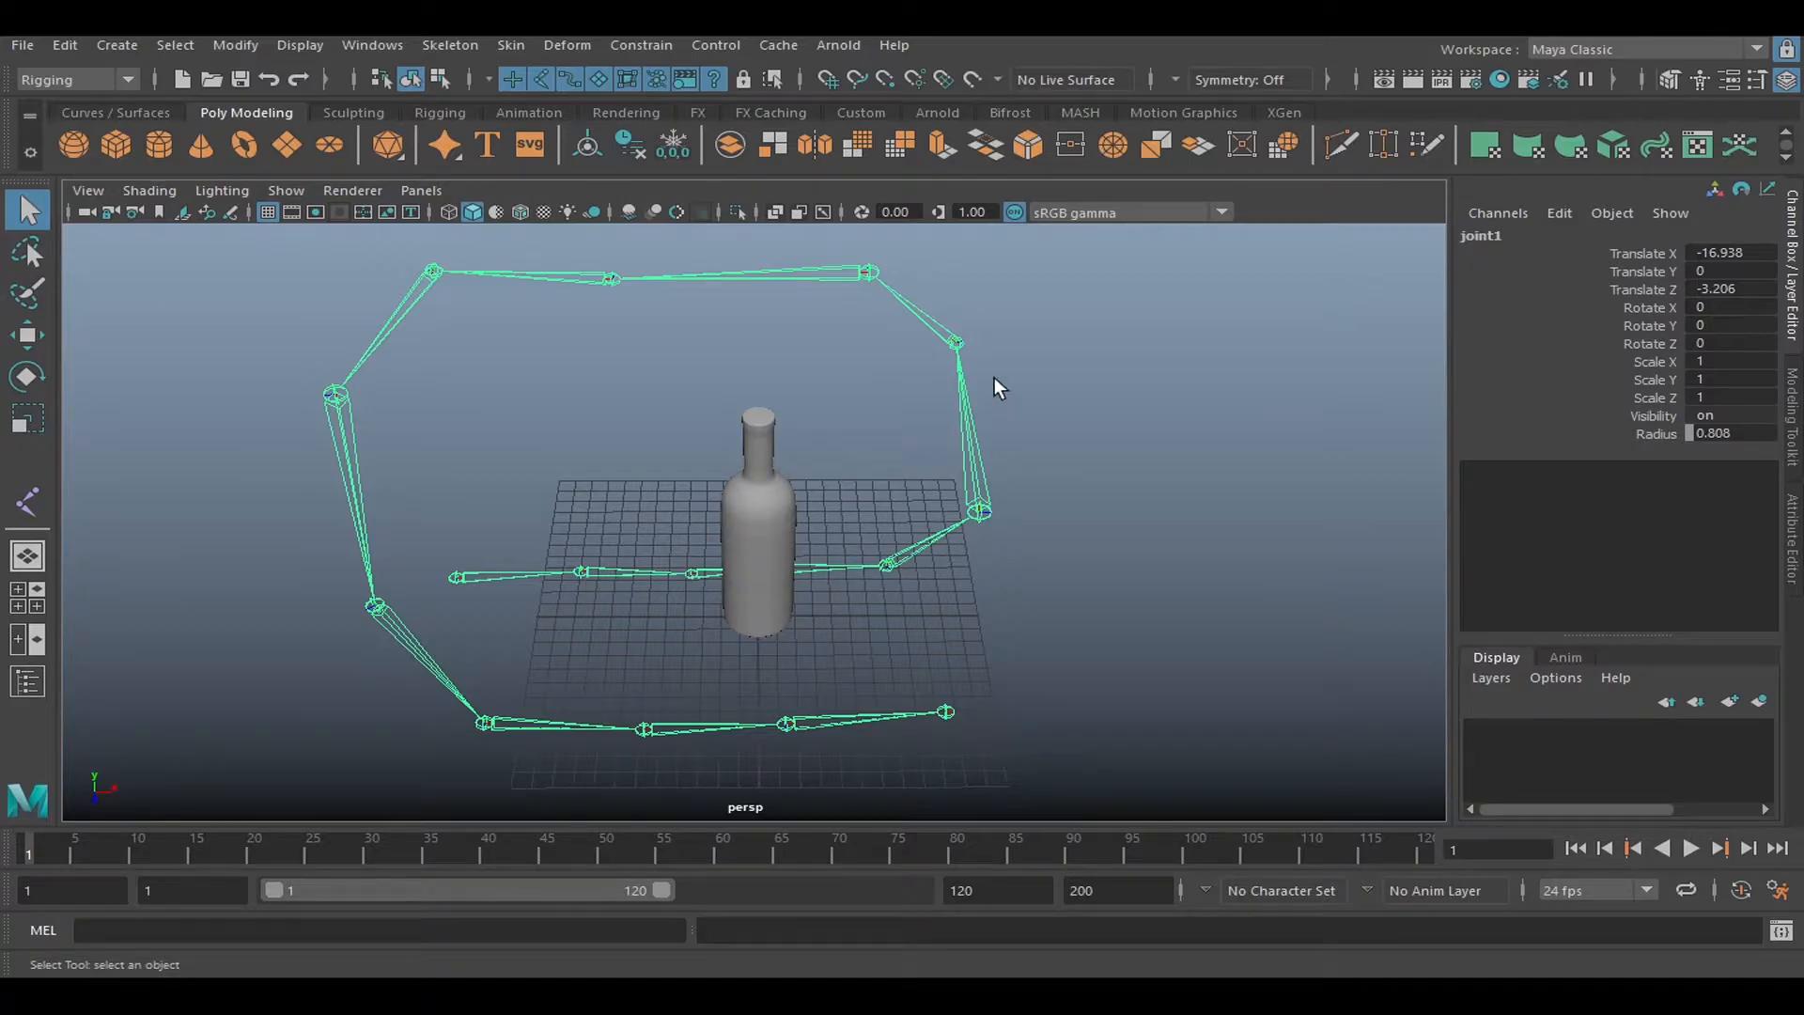
Try moving and rotating the second-to-last joint of the chain, undoing each change.
left_click(946, 713)
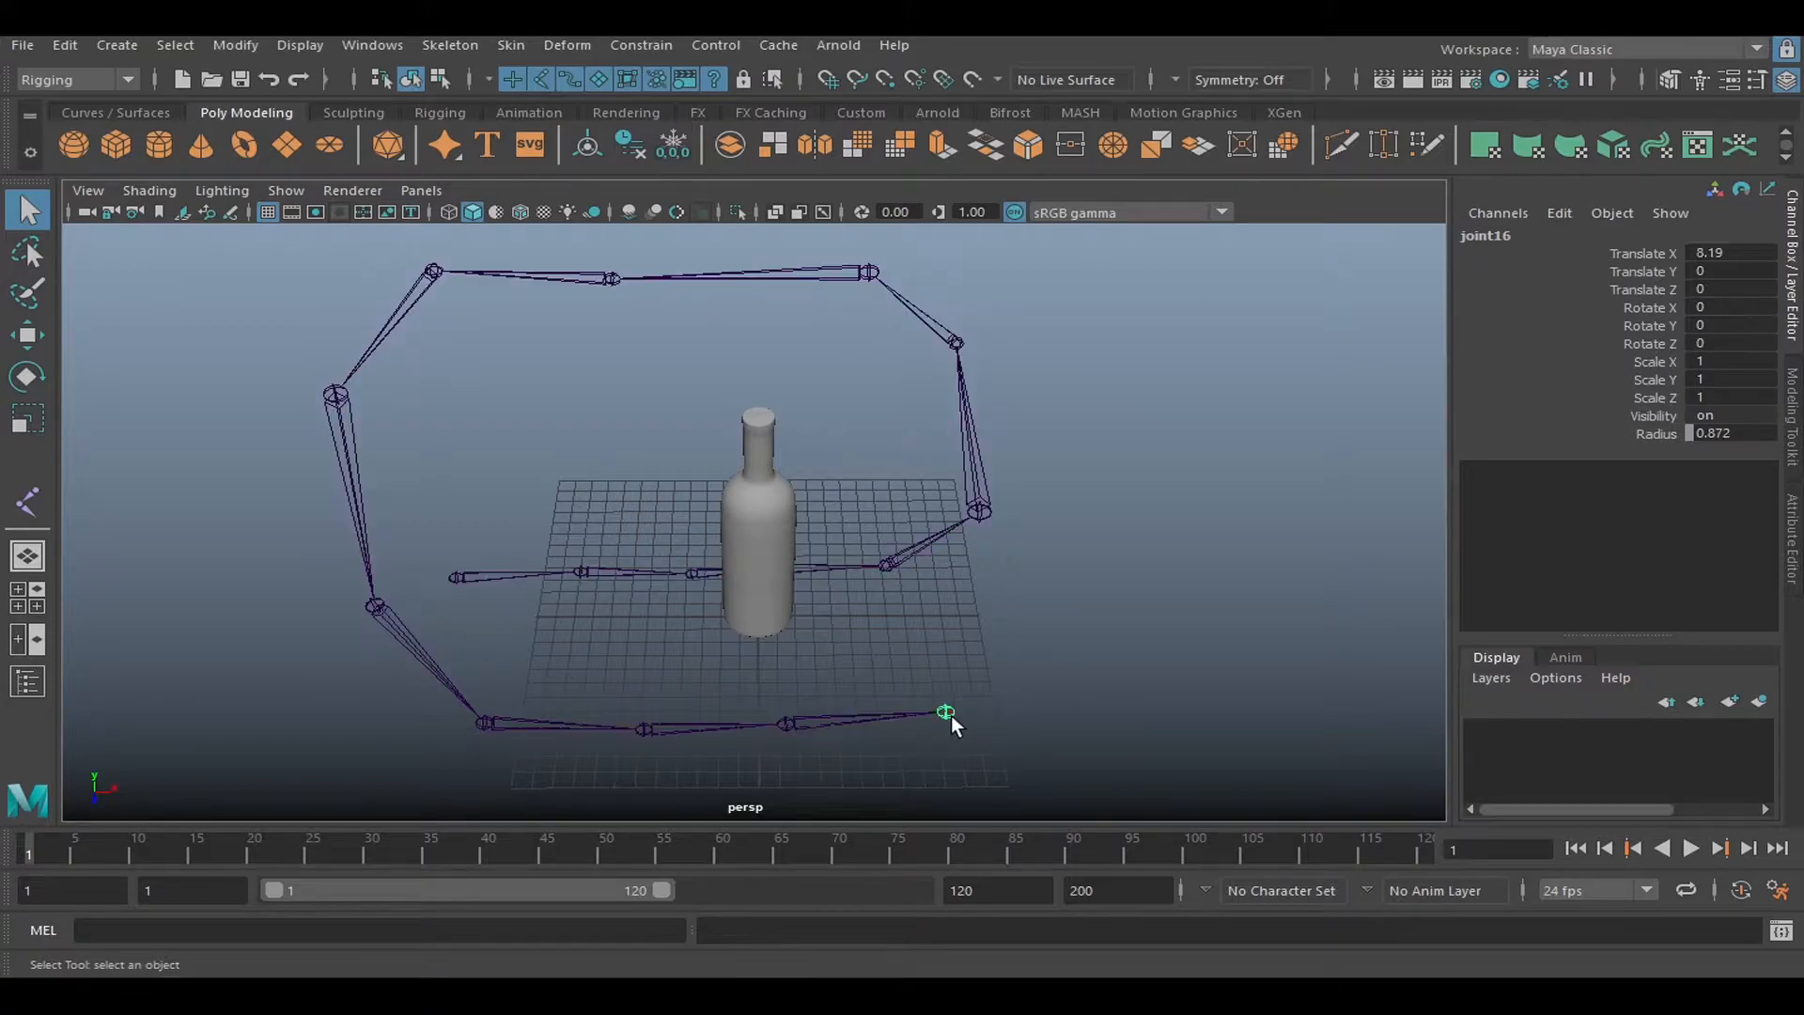
left_click(786, 733)
key("e")
key("w")
left_click_drag(843, 723, 947, 669)
key("ctrl+z")
key("e")
key("ctrl+z")
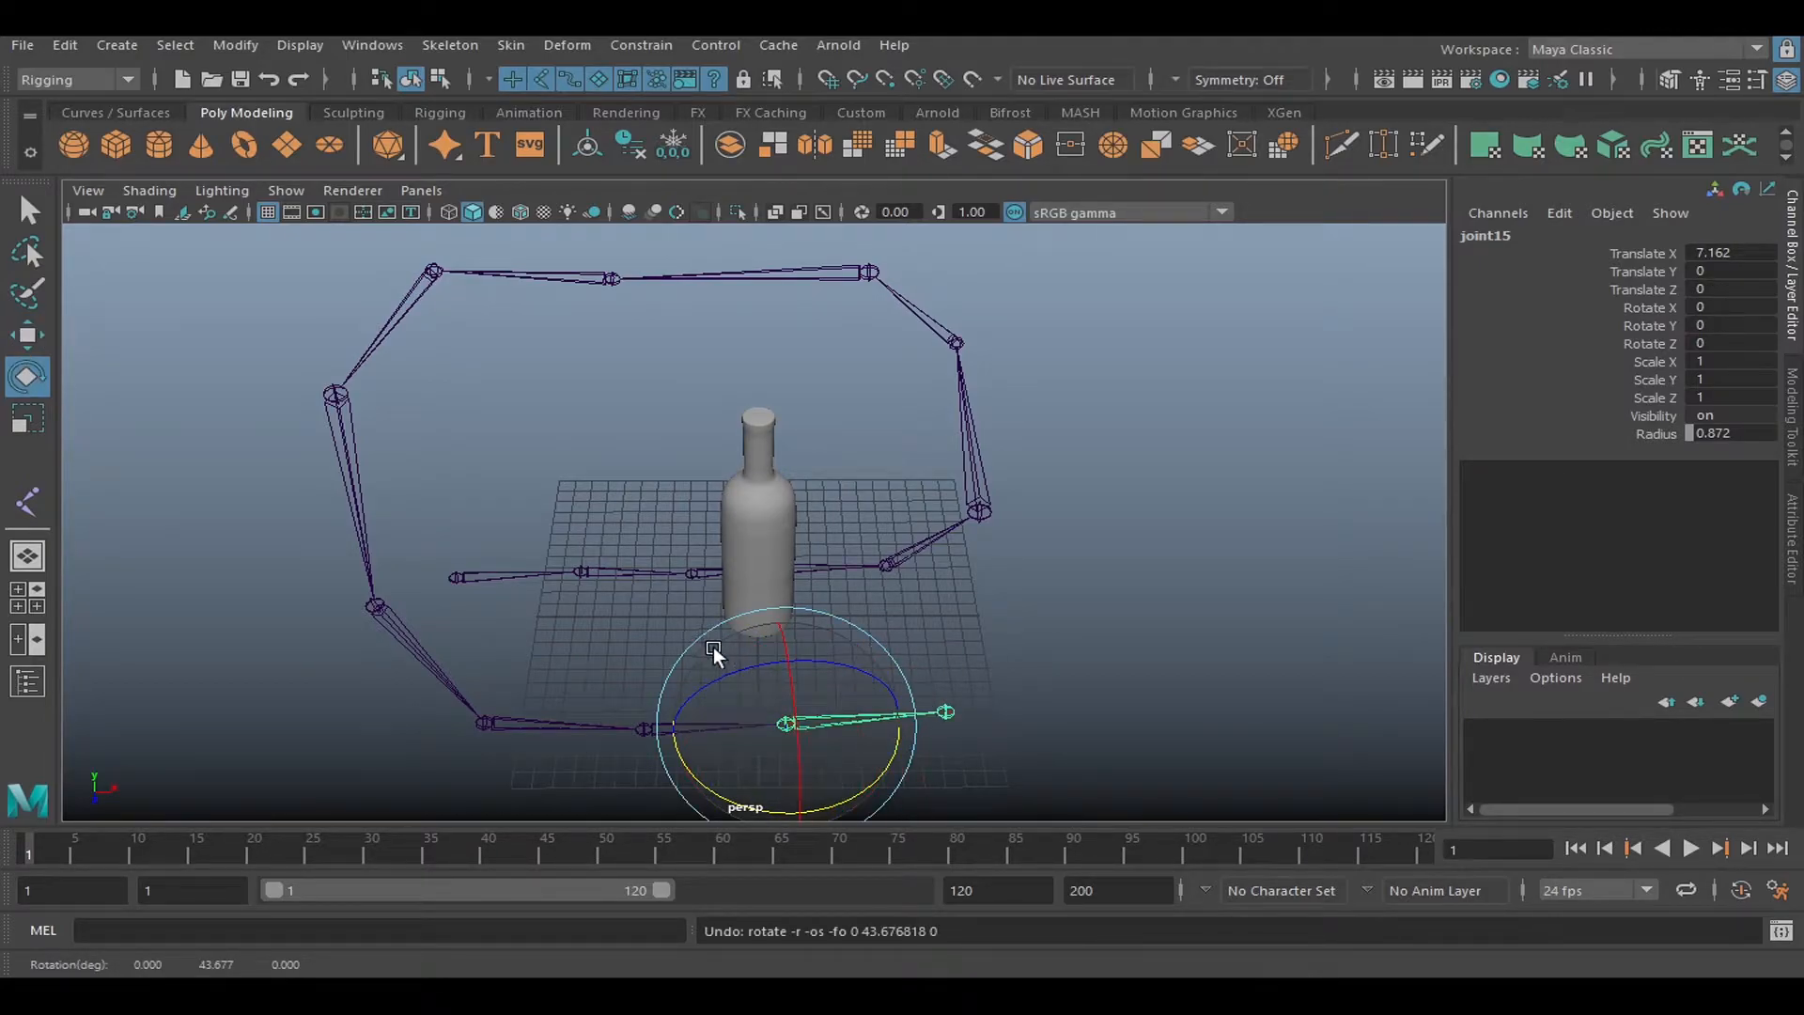
Try rotating the chain about its root joint, undo the rotation, and select the second joint.
left_click(456, 577)
mouse_move(515, 639)
left_mouse_down()
mouse_move(586, 611)
mouse_move(507, 672)
left_mouse_up()
key("ctrl+z")
left_click(626, 584)
left_click(599, 572)
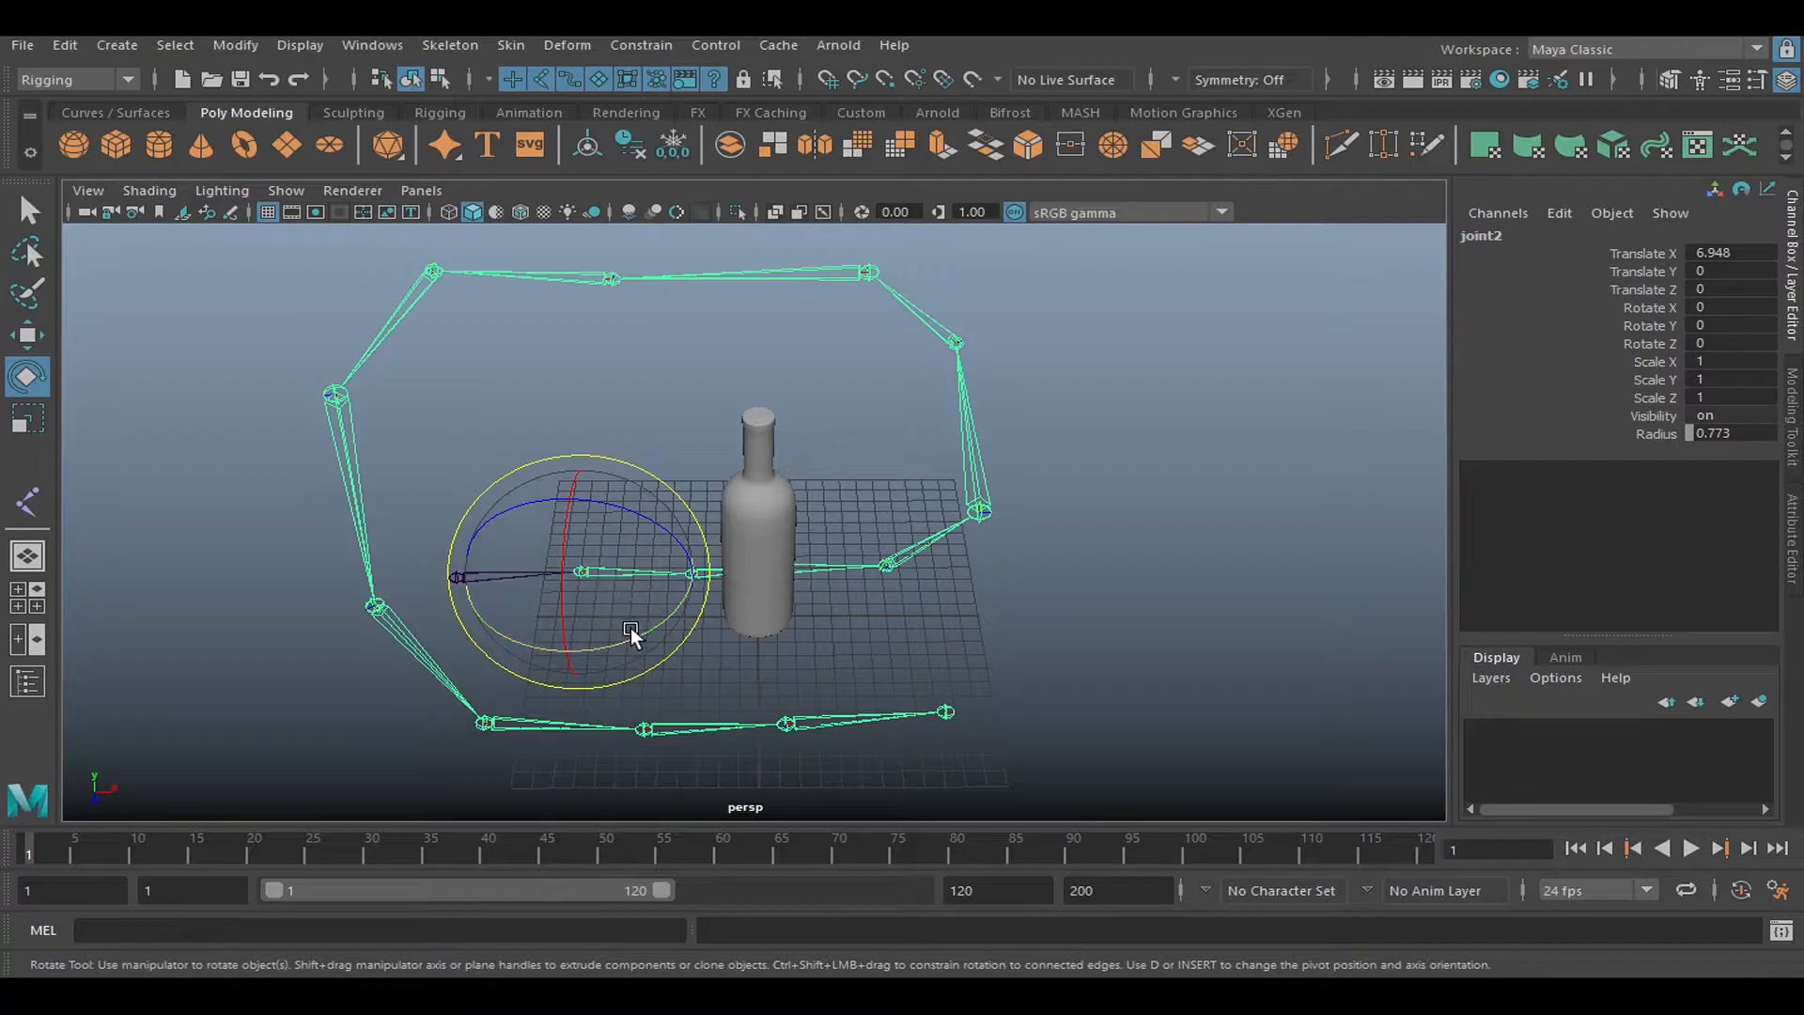
Try moving the end joint of the chain and undo the move.
left_click(949, 712)
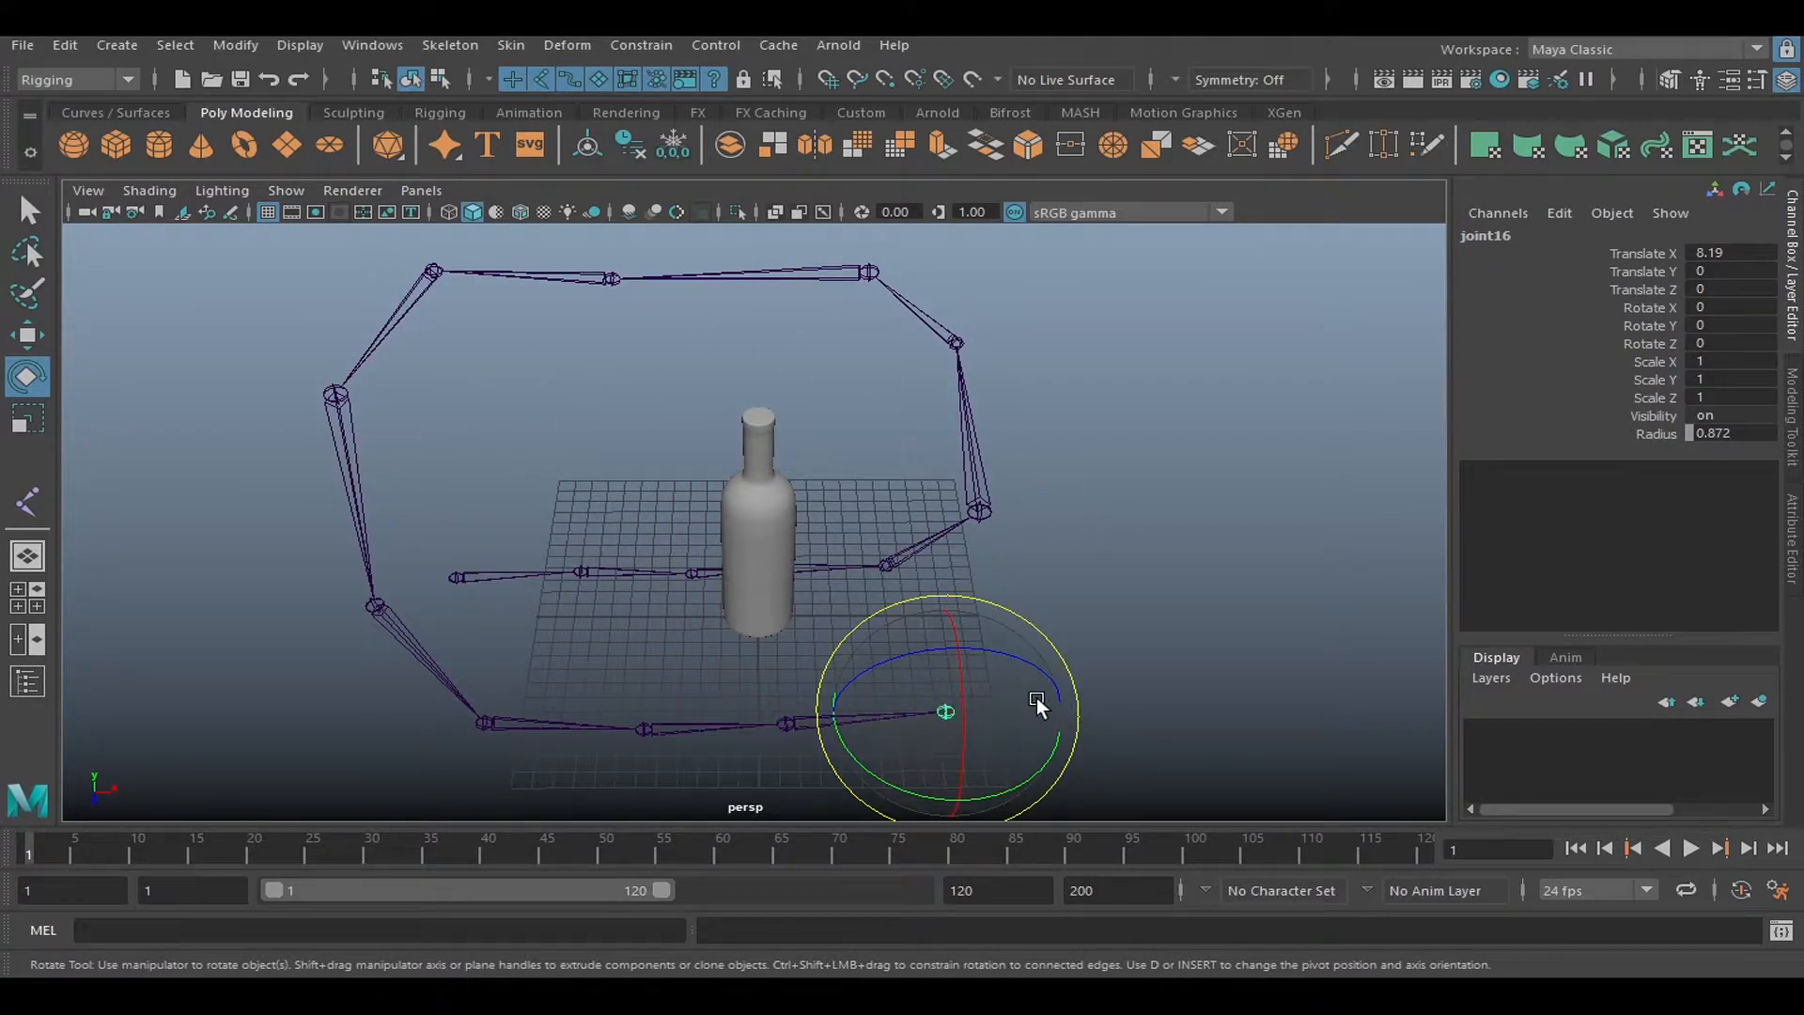
key("w")
mouse_move(1041, 778)
left_mouse_down()
mouse_move(998, 767)
mouse_move(1031, 761)
left_mouse_up()
key("ctrl+z")
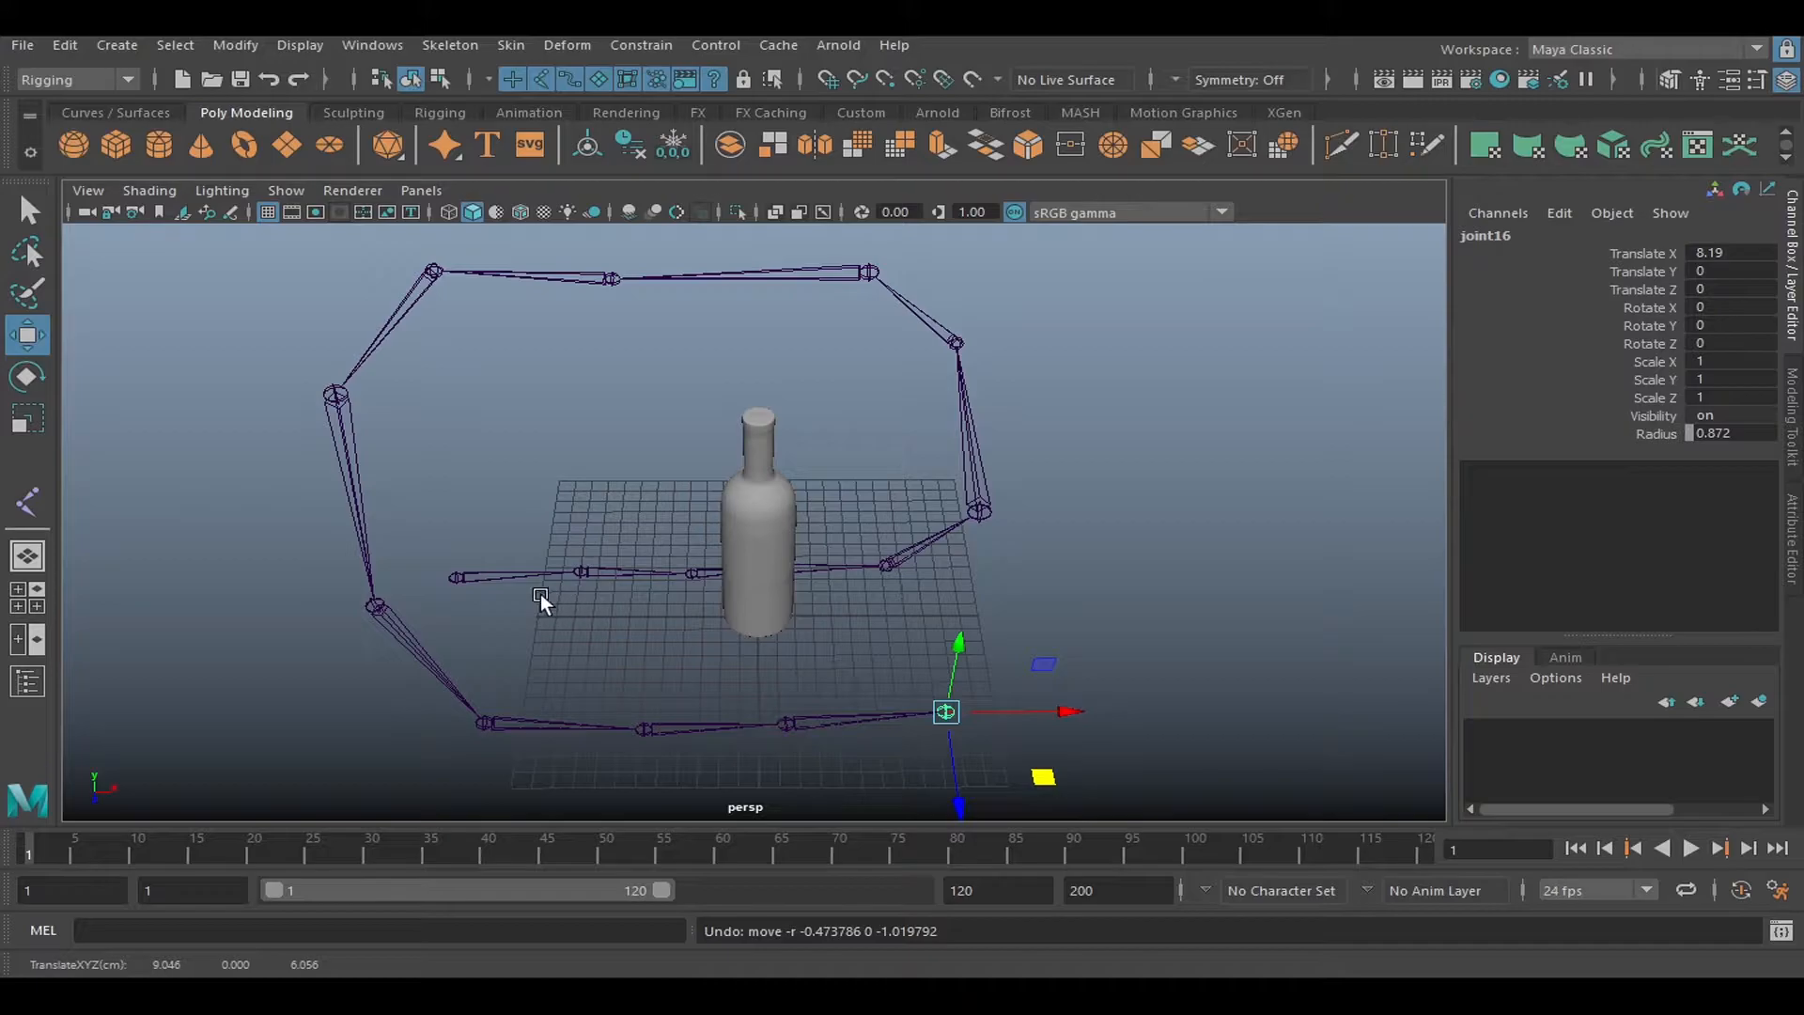
Rotate the root joint about Y by about -34.6 degrees and undo the rotation.
left_click(459, 578)
key("e")
left_click_drag(520, 639, 464, 702)
key("ctrl+z")
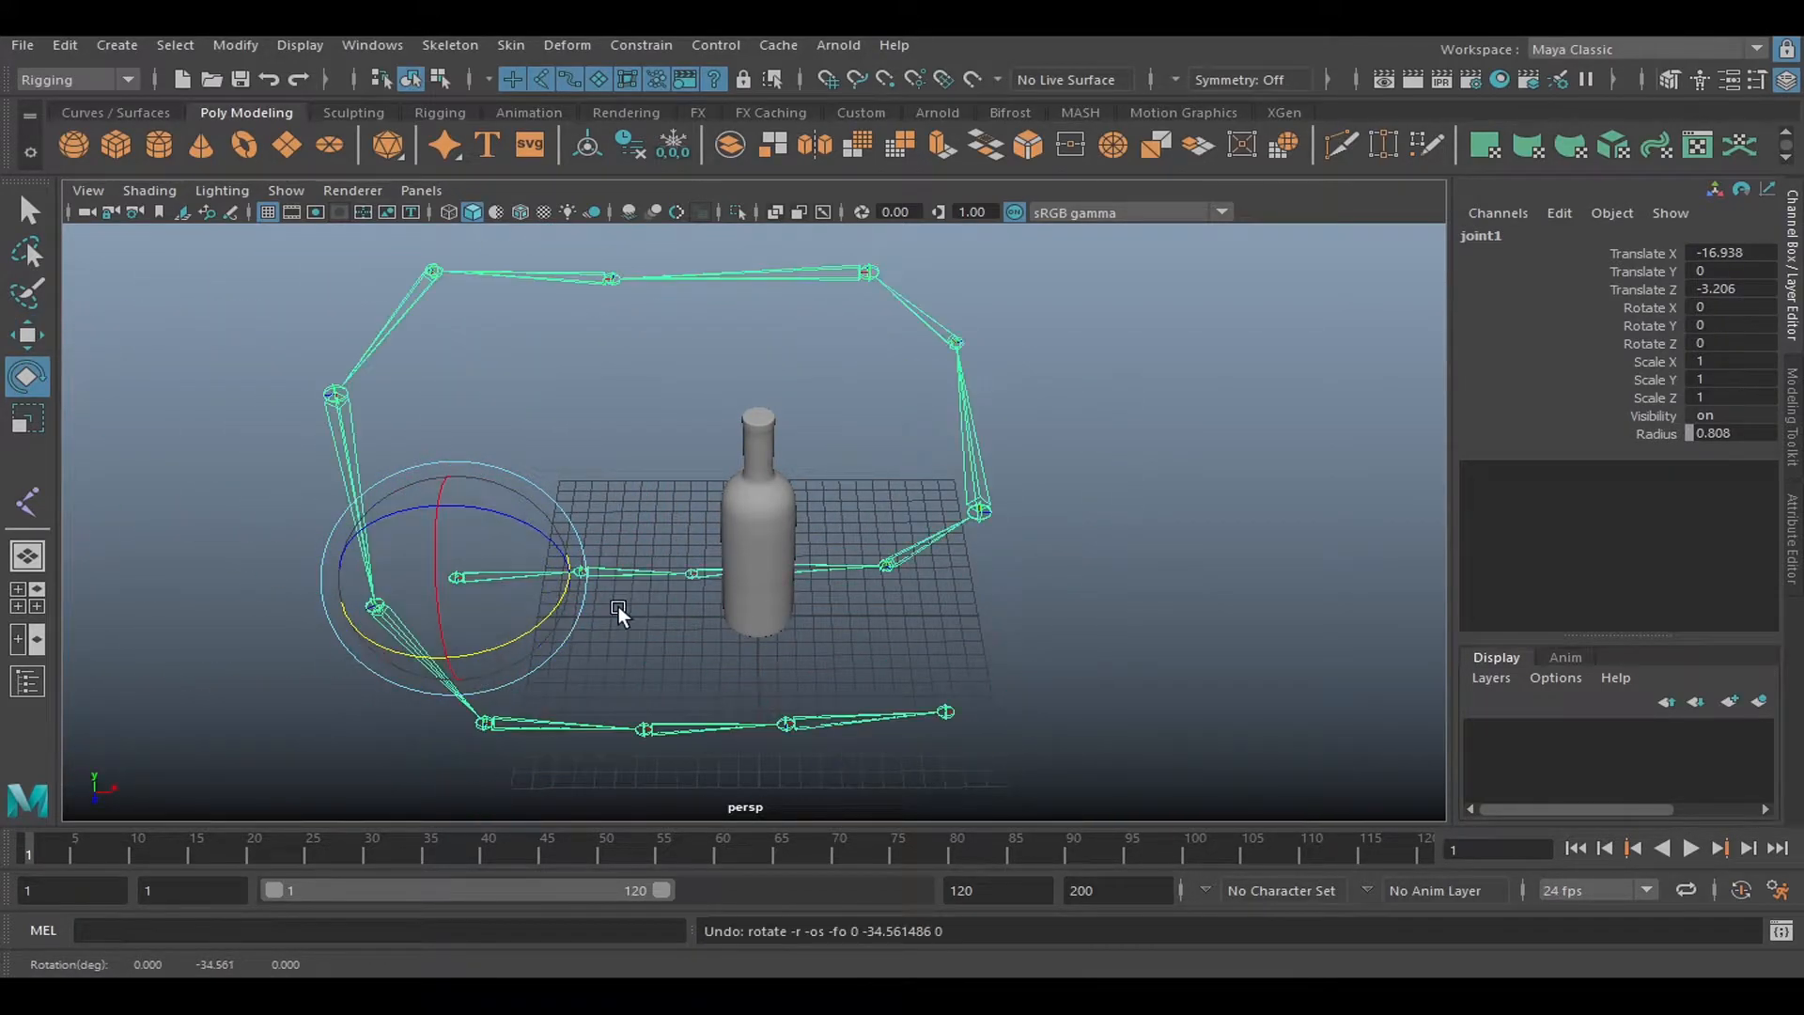
Try rotating the chain from its third joint and undo the rotation.
left_click_drag(618, 606, 620, 648, "alt")
mouse_move(673, 647)
middle_mouse_down("alt")
mouse_move(761, 606)
mouse_move(662, 652)
middle_mouse_up("alt")
scroll(767, 598, "down", 1)
scroll(751, 603, "down", 1)
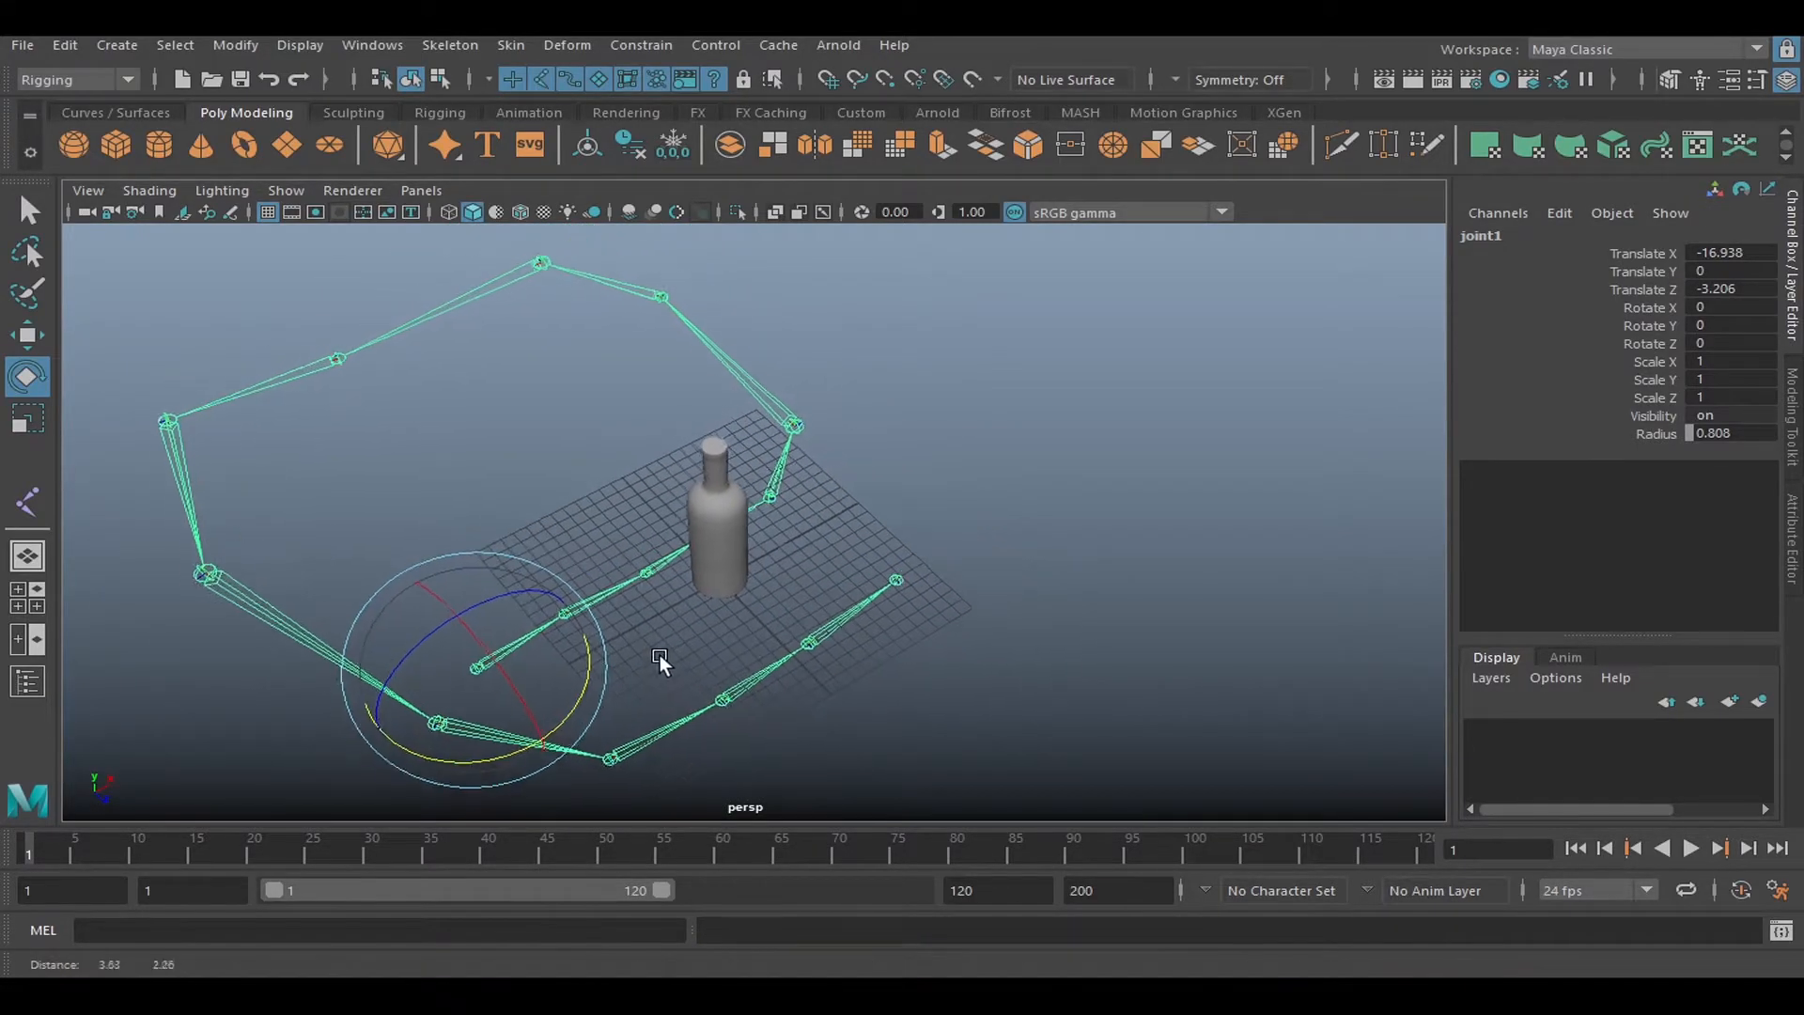
left_click_drag(662, 652, 613, 651, "alt")
left_click(637, 559)
left_click_drag(731, 607, 558, 686)
key("ctrl+z")
Rotate the fifth joint about Y to about -87 degrees and swing the sixth joint outward from the bottle.
left_click(788, 500)
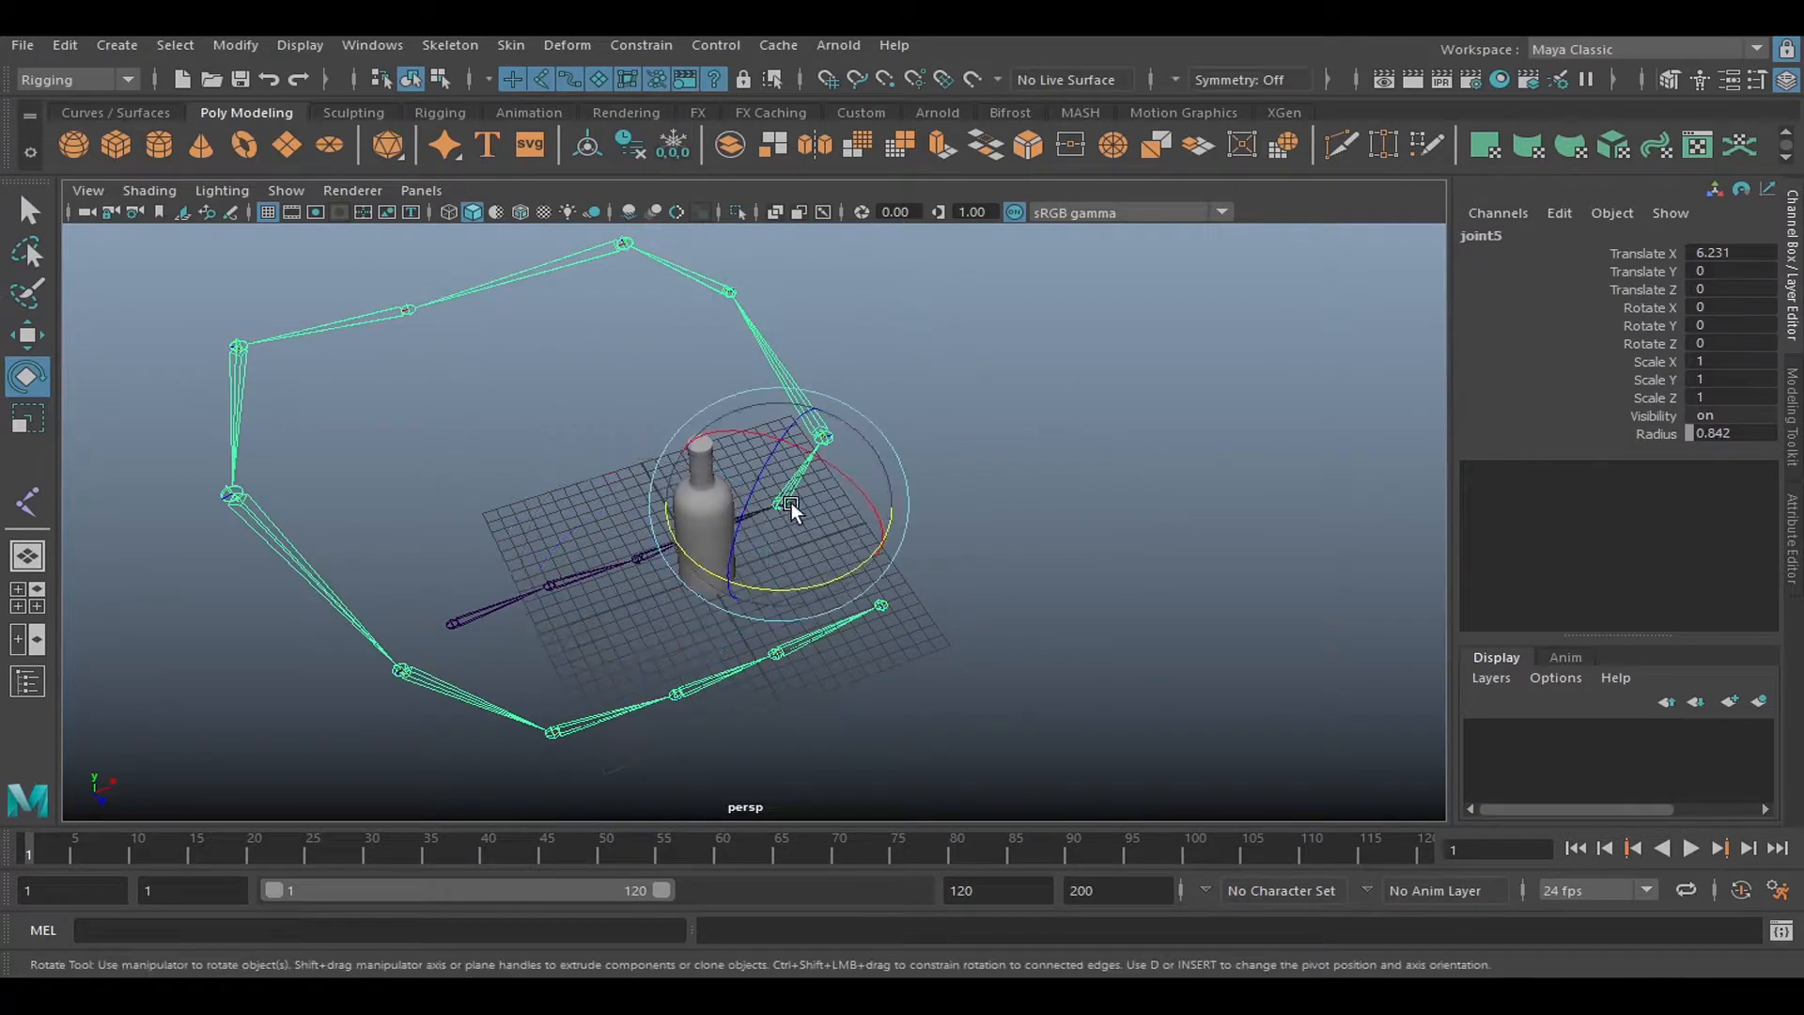
left_click_drag(855, 564, 669, 607)
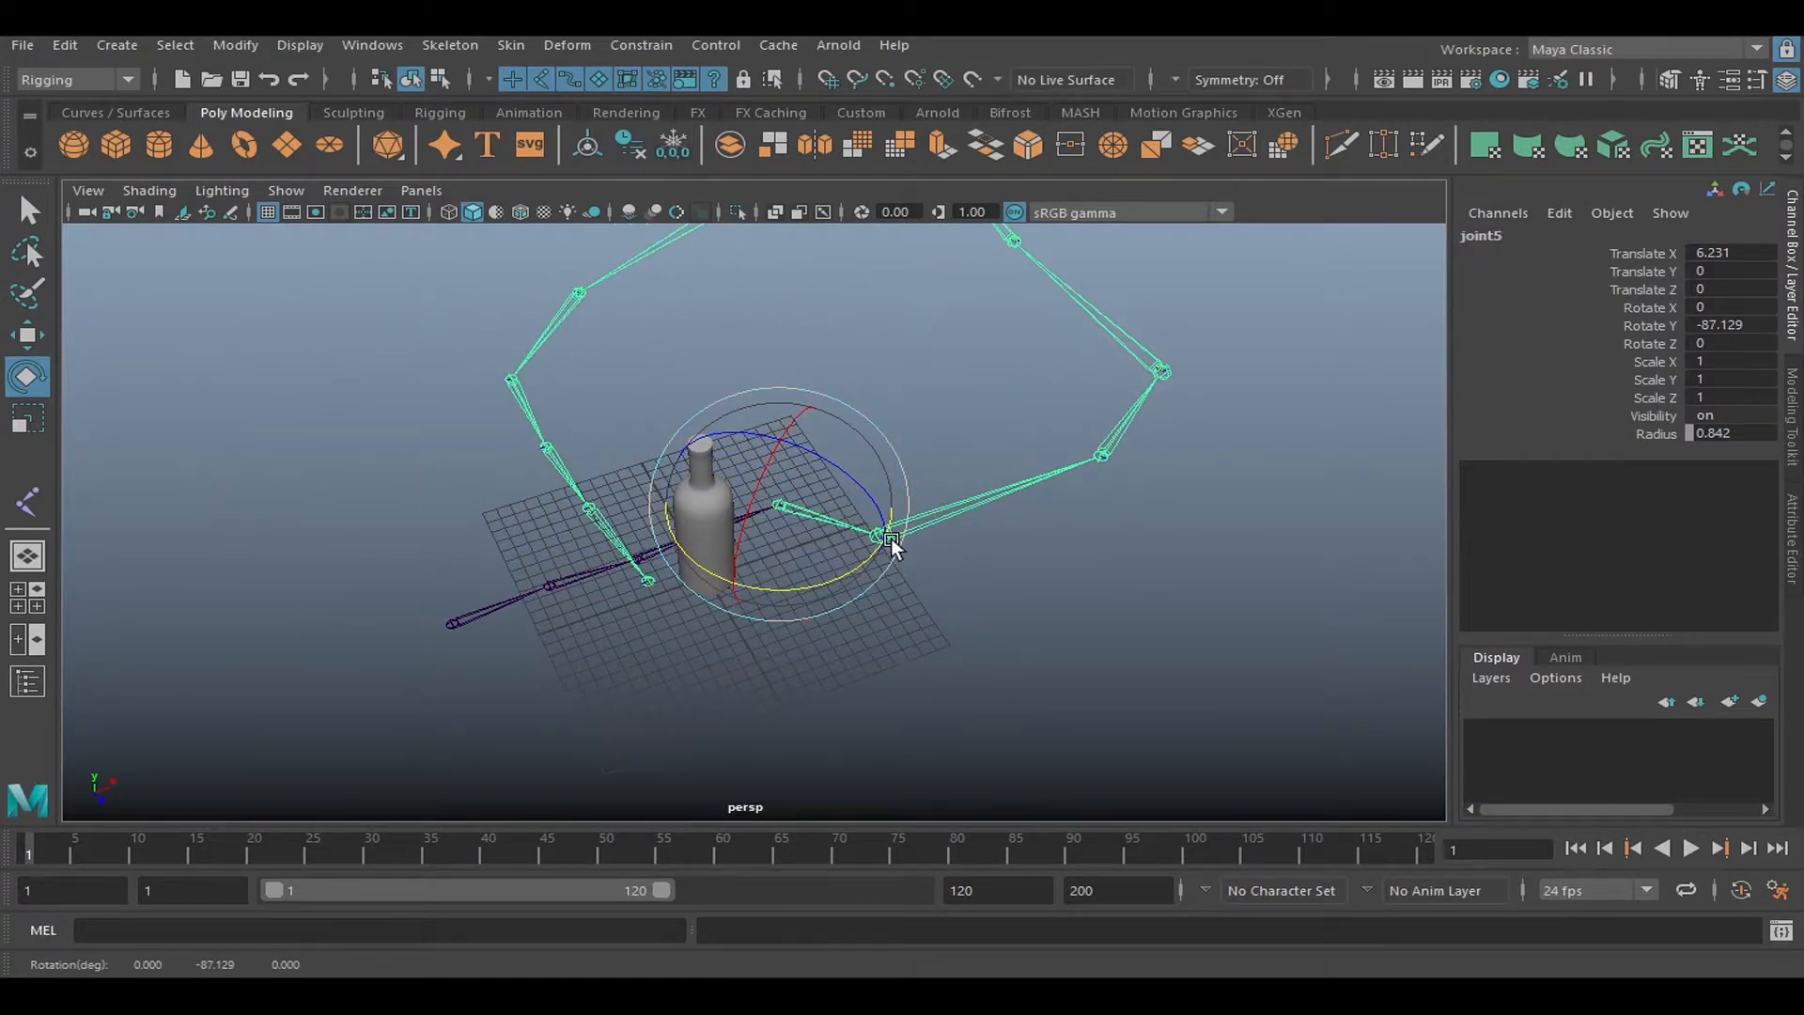
left_click(981, 550)
middle_click_drag(968, 566, 827, 635, "alt")
left_click(778, 599)
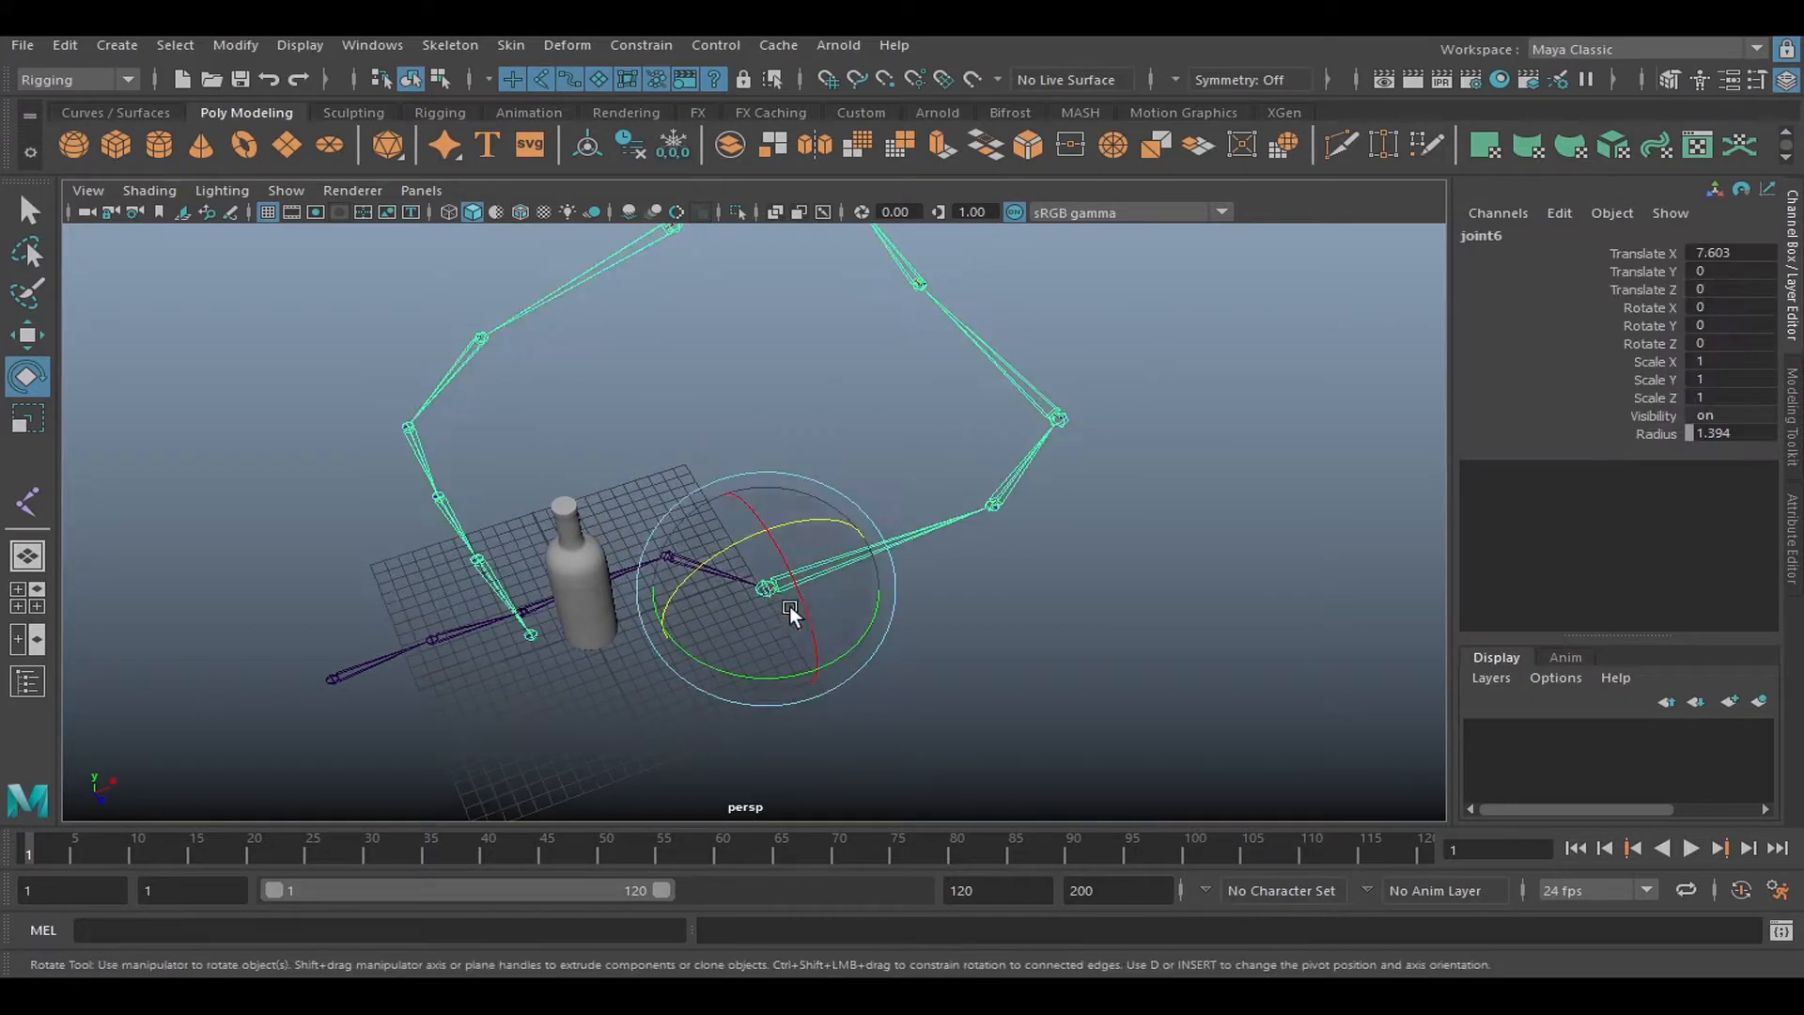
left_click_drag(857, 642, 877, 671)
Rotate further joints along the chain in turn to unroll it away from the bottle.
left_click(1037, 637)
middle_click_drag(1036, 639, 895, 610, "alt")
left_click_drag(1005, 657, 1068, 652)
left_click(1058, 635)
middle_click_drag(1164, 676, 1022, 645, "alt")
left_click_drag(1022, 646, 1140, 639)
middle_click_drag(1140, 639, 1008, 645, "alt")
left_click_drag(1007, 644, 972, 628, "alt")
left_click(944, 550)
left_click(938, 549)
key("ctrl+z")
Select the full joint hierarchy from the root joint and delete it.
left_click(333, 580)
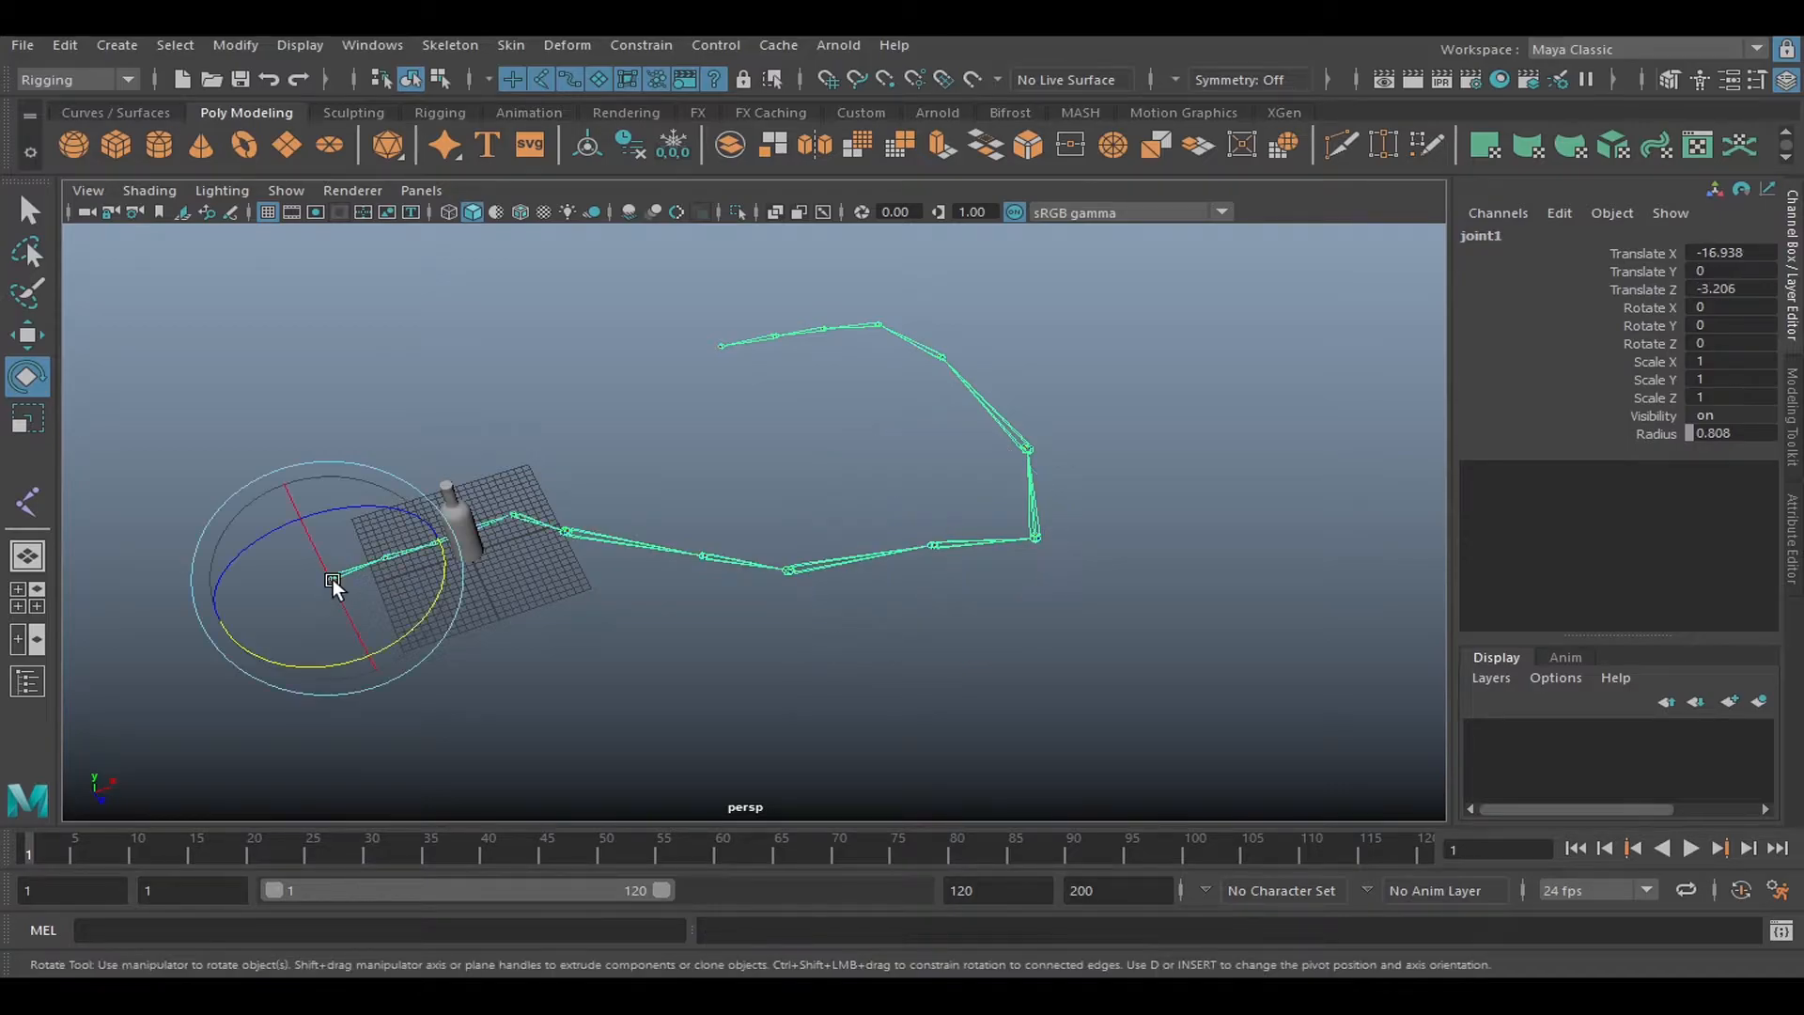
right_click(339, 577)
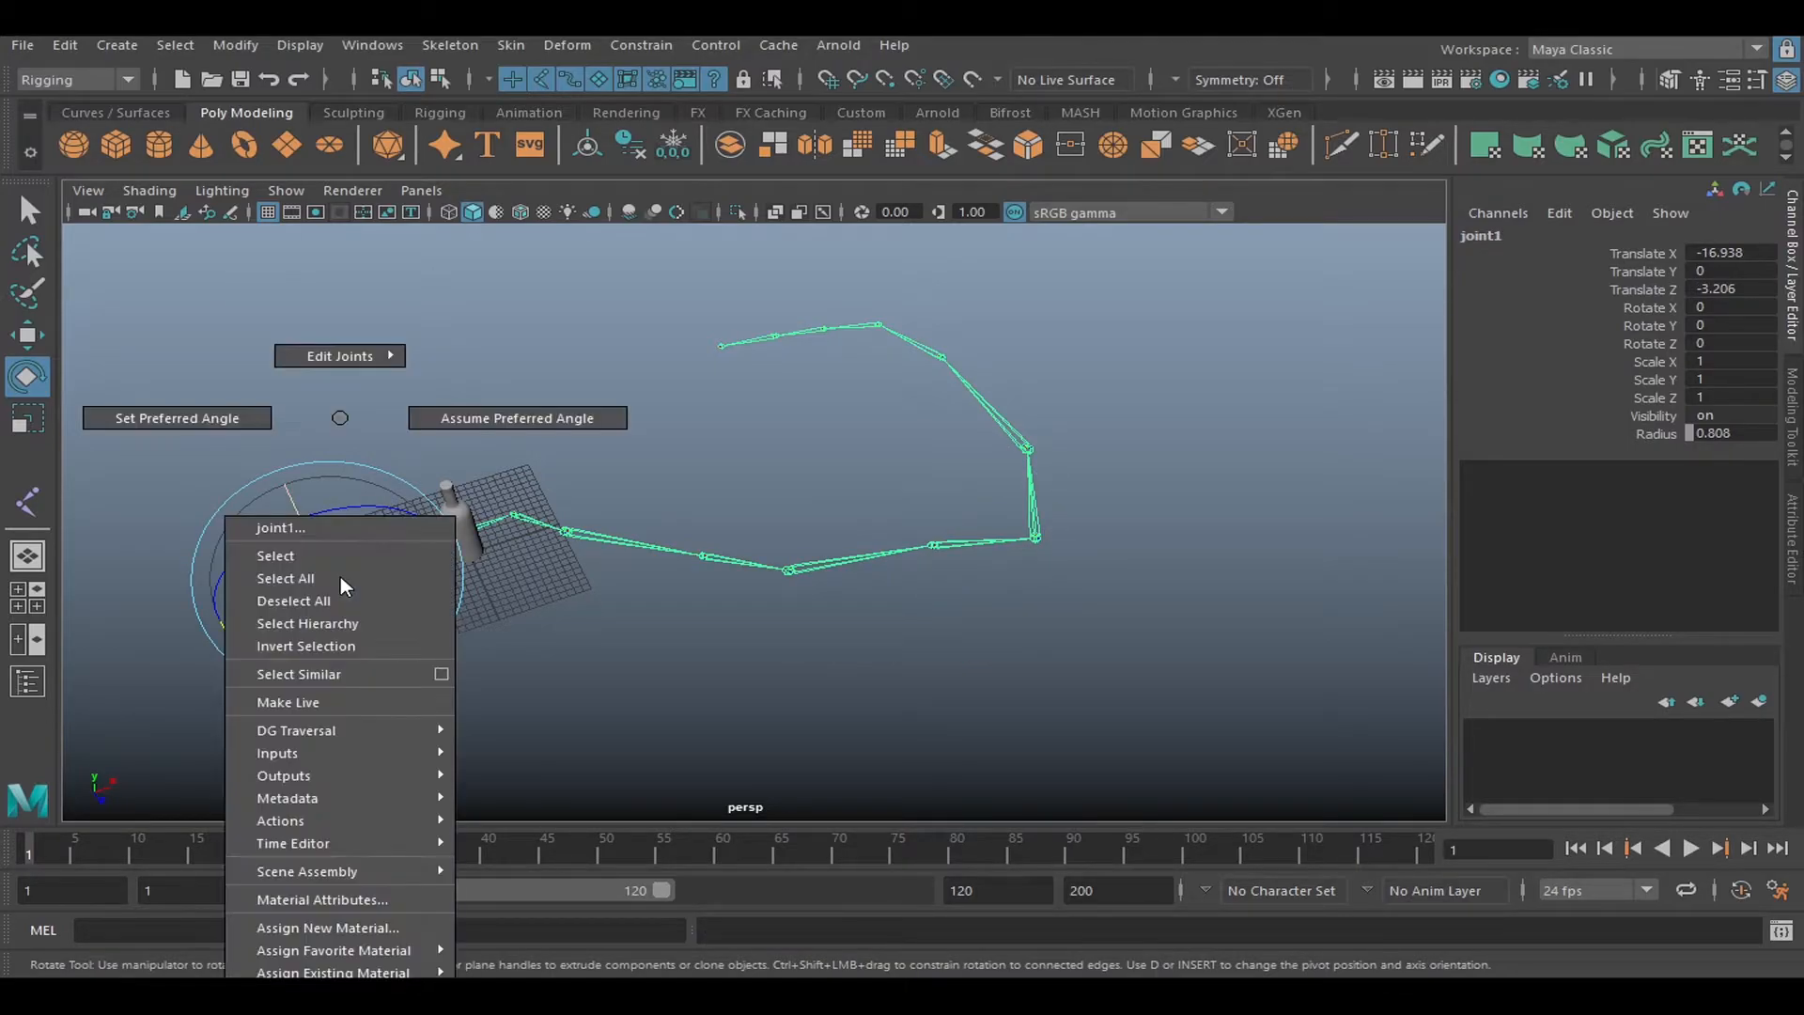
left_click(352, 624)
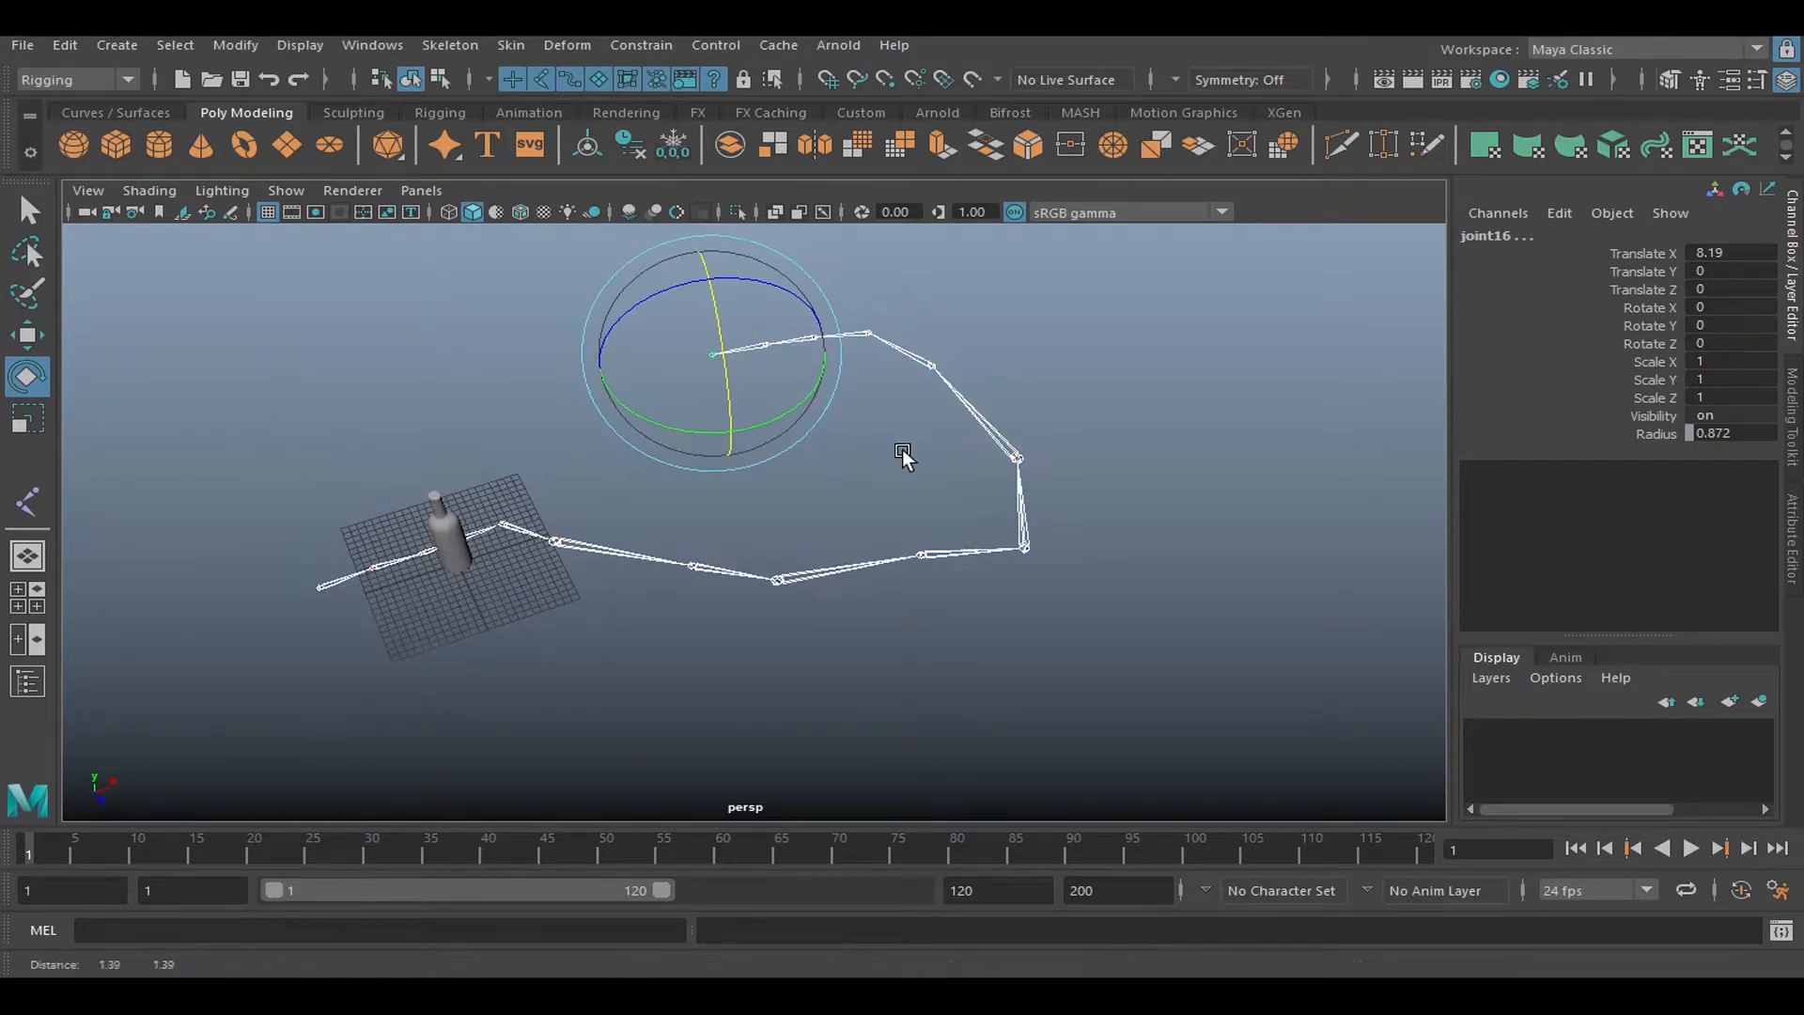
key("Delete")
Open the Outliner and select the wine bottle mesh.
left_click_drag(607, 539, 330, 567, "alt")
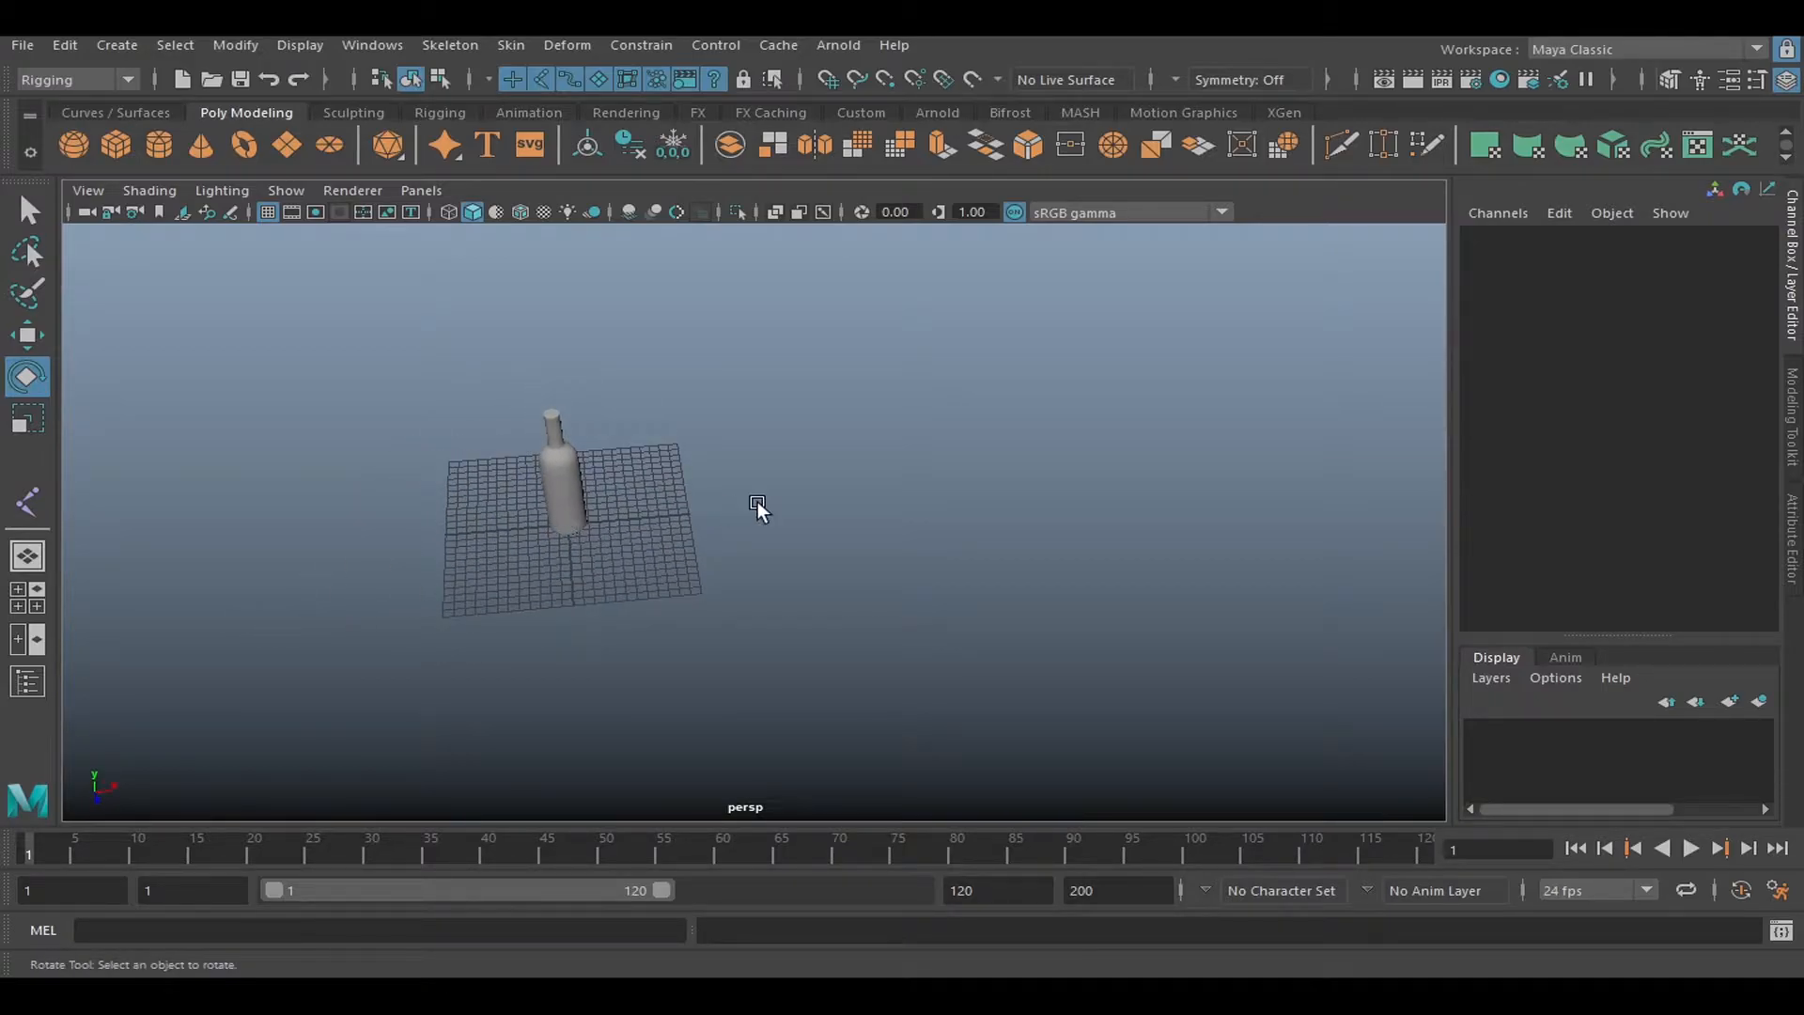
left_click(33, 684)
left_click(188, 350)
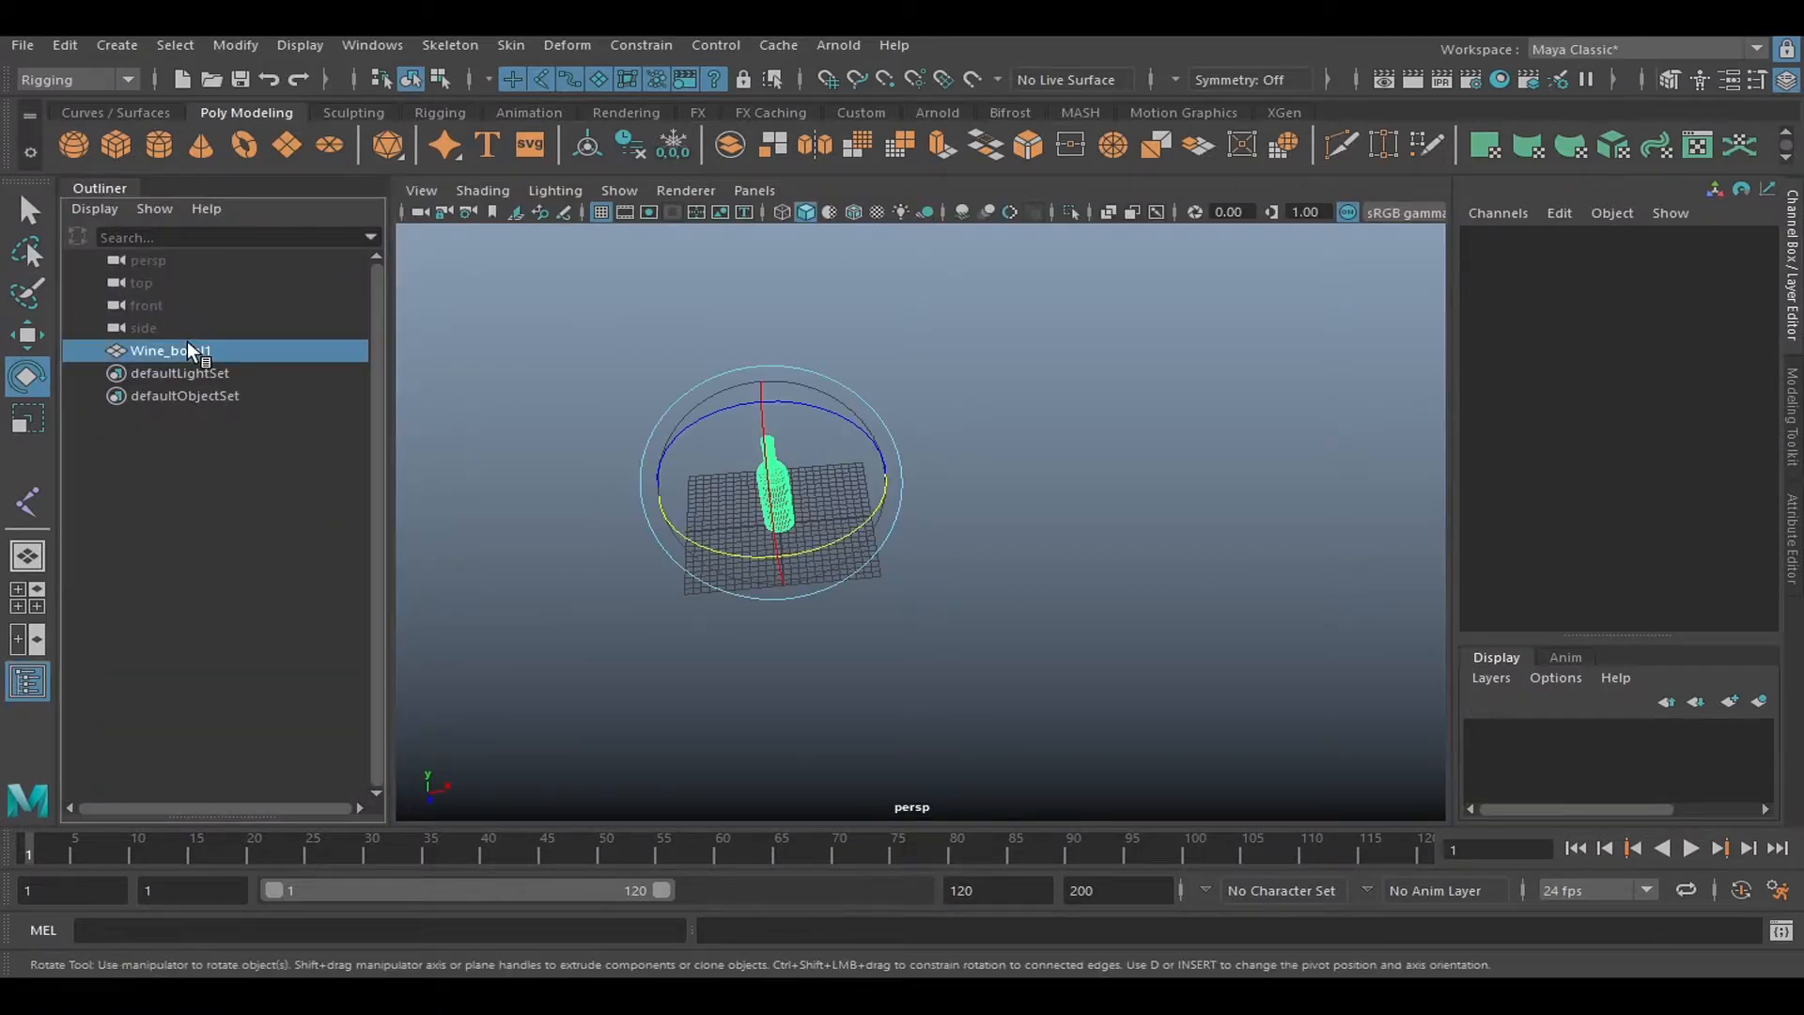
Hide the selected wine bottle mesh and close the Outliner, leaving the scene empty for a new joint chain.
key("h")
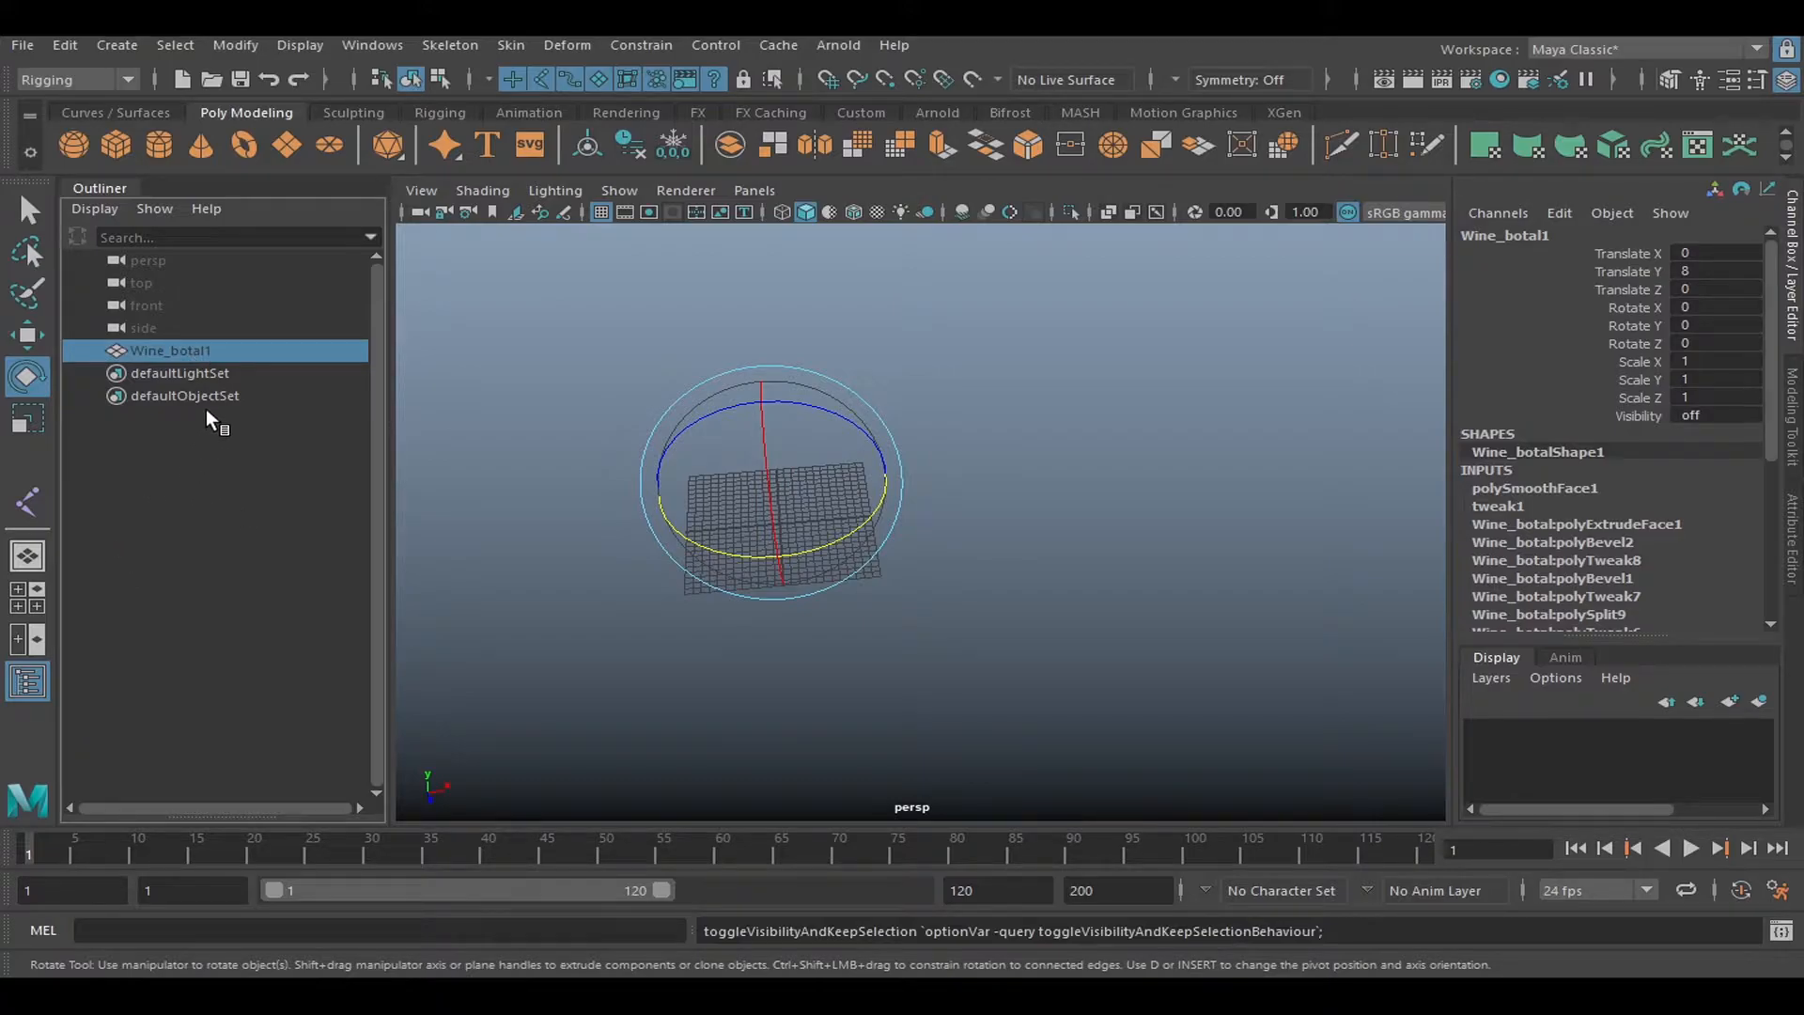
left_click(28, 682)
left_click(350, 608)
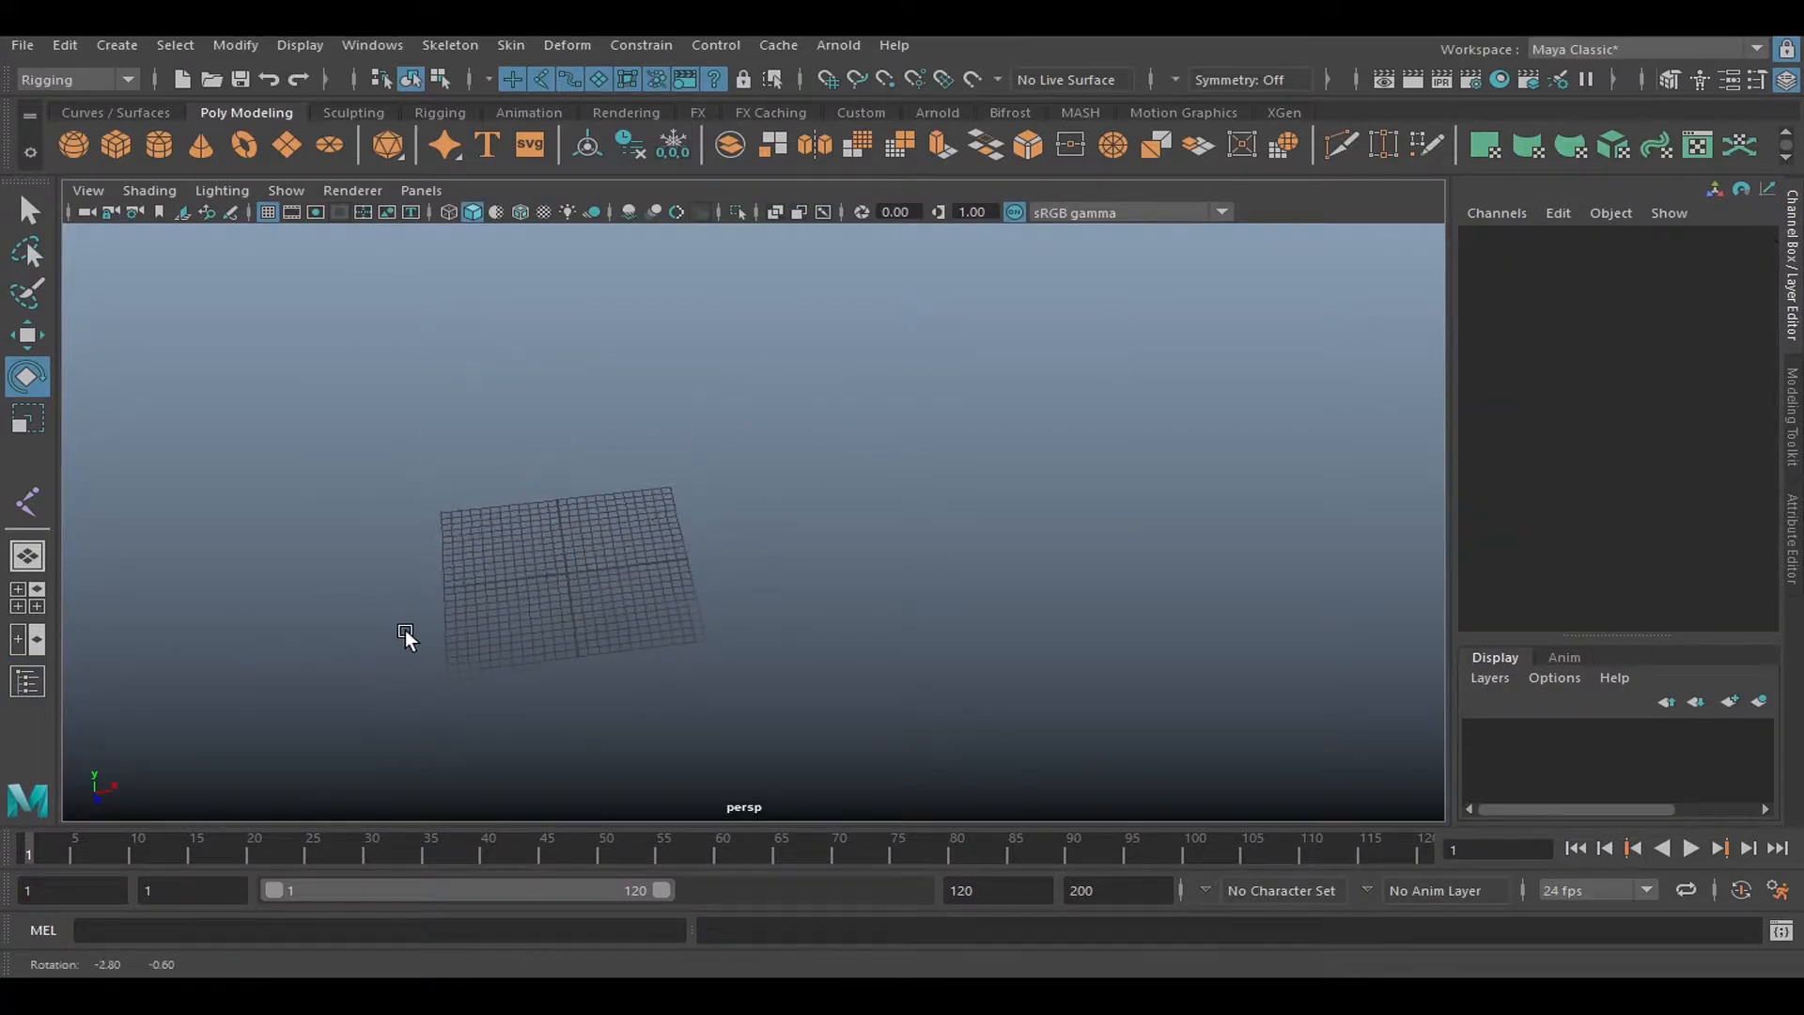
left_click_drag(600, 628, 629, 444, "alt")
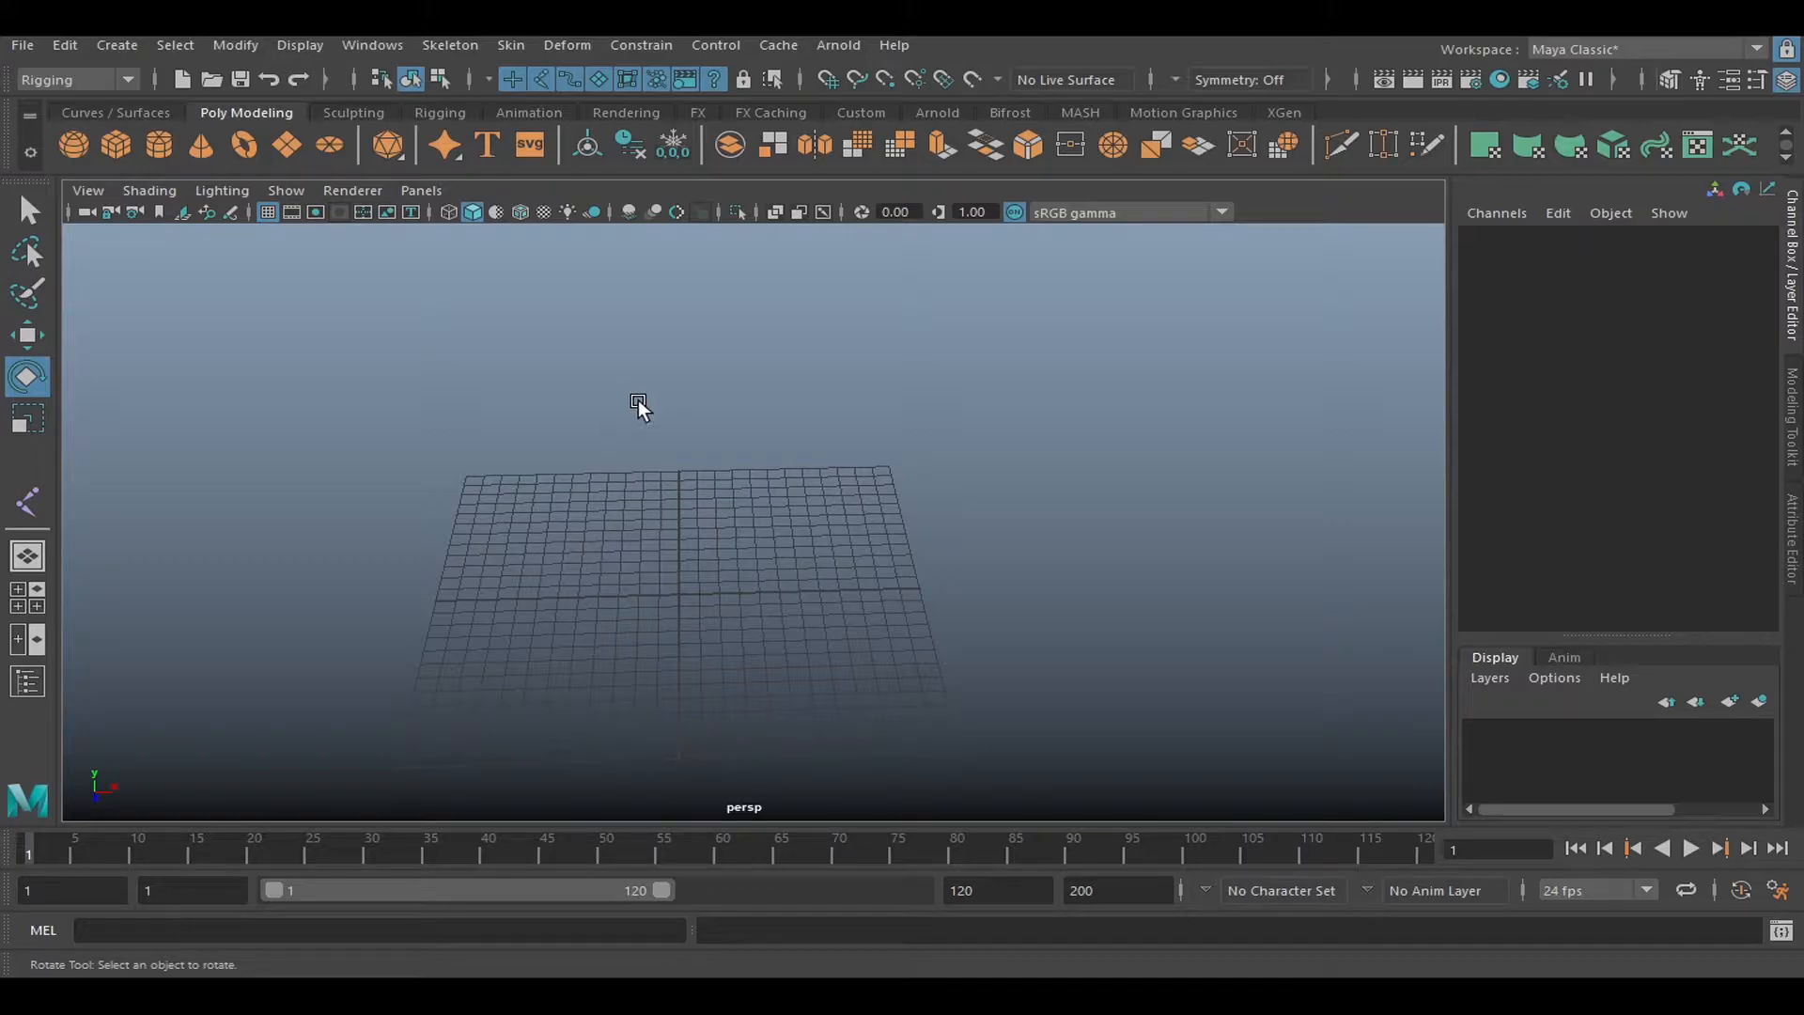
Start Create Joints in the front view and place the root joint at the grid origin with grid snapping.
left_click(457, 37)
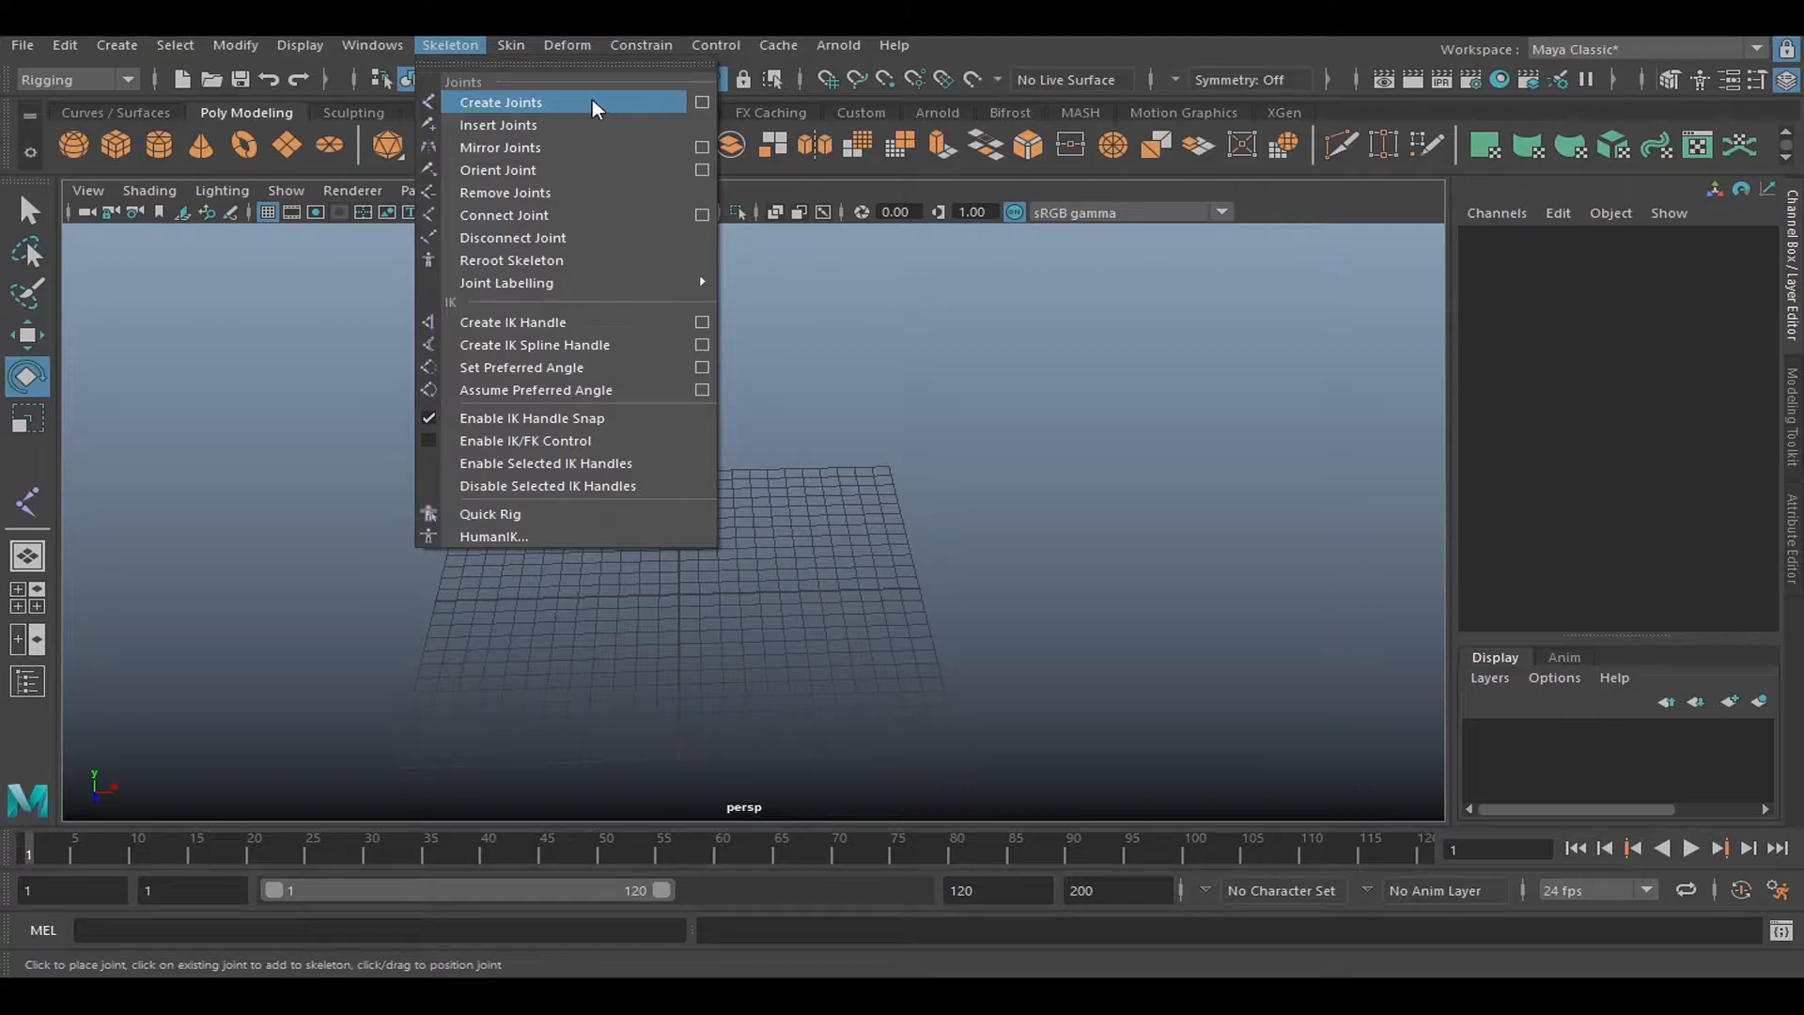
left_click(649, 100)
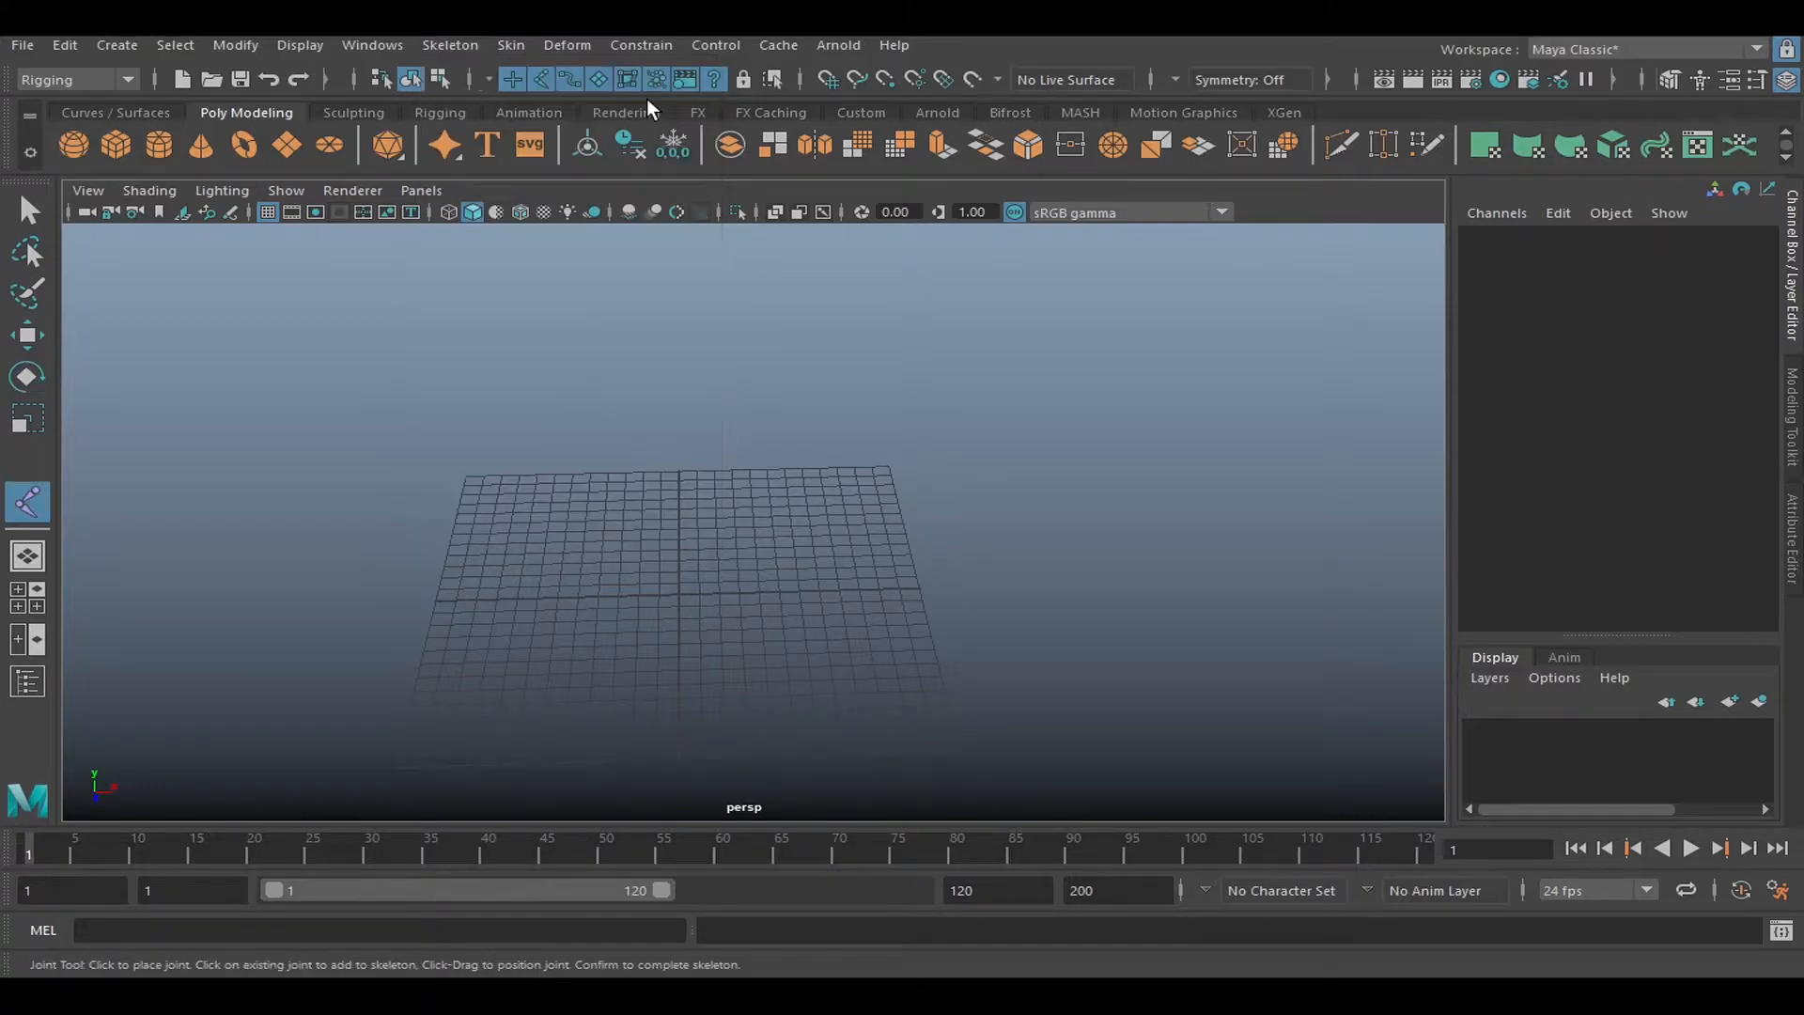
key("space")
left_click_drag(714, 418, 712, 477)
scroll(761, 516, "down", 5)
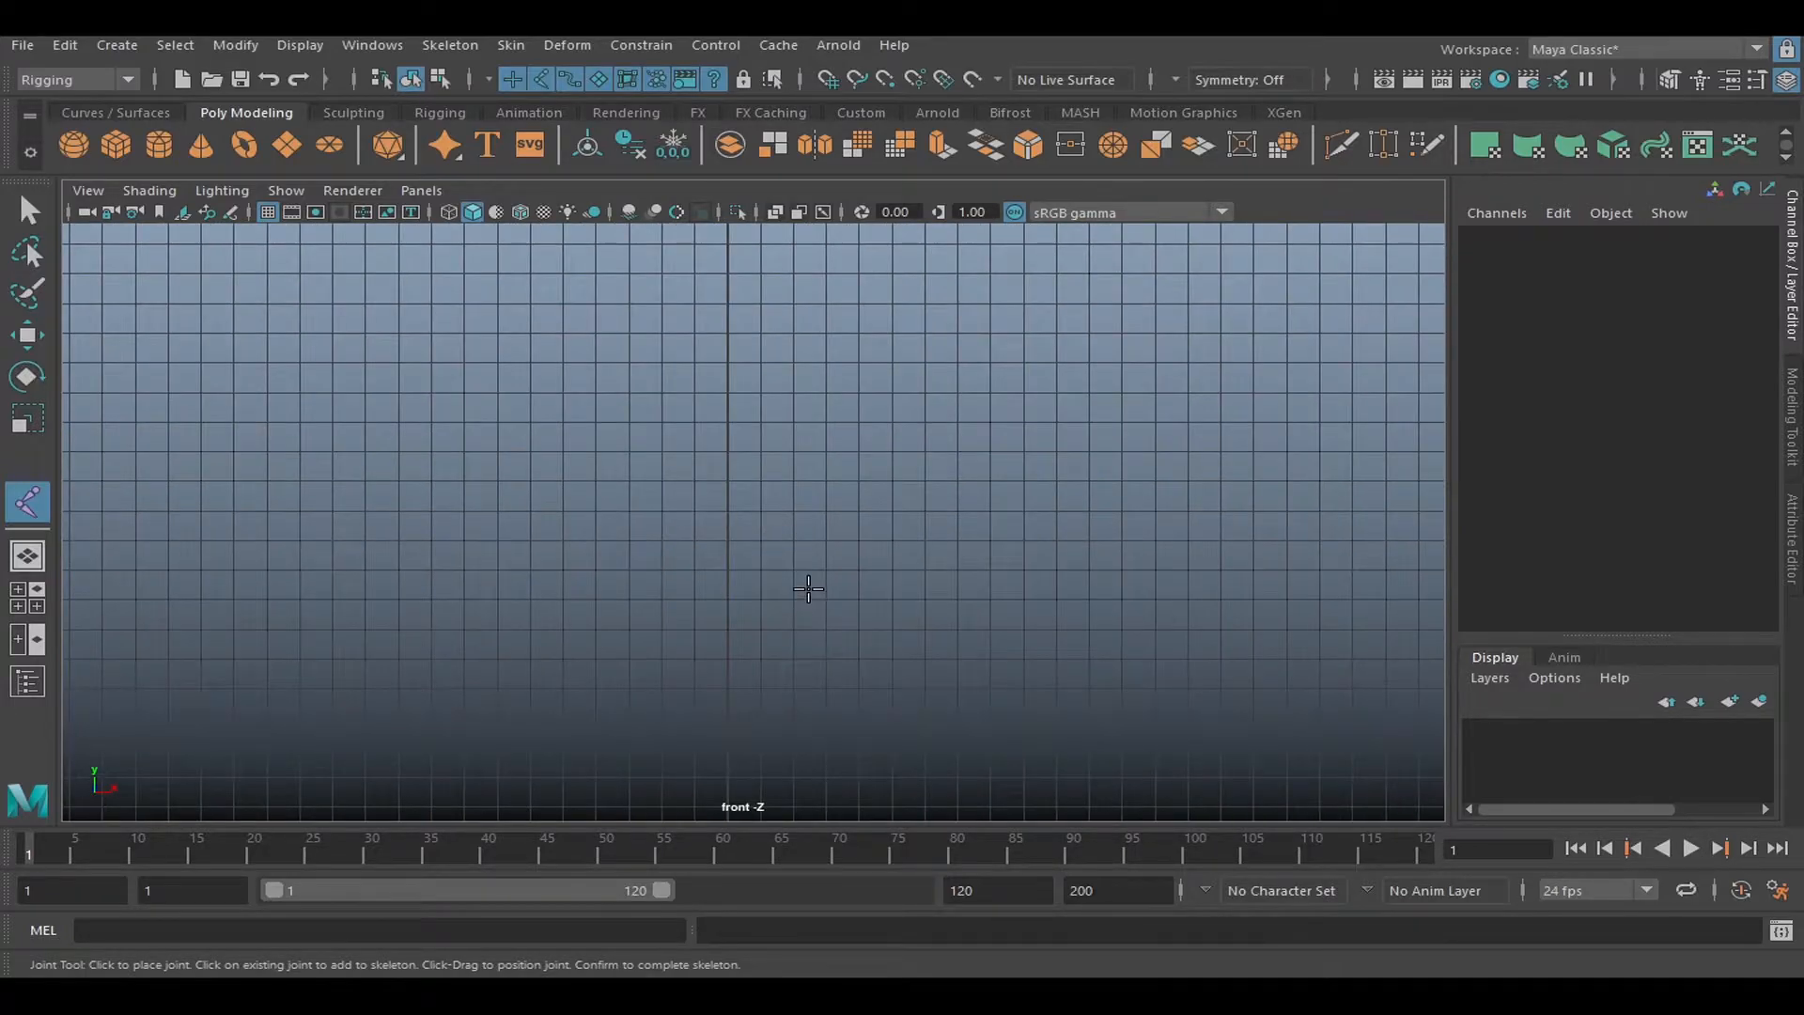
middle_click_drag(736, 534, 718, 459, "alt")
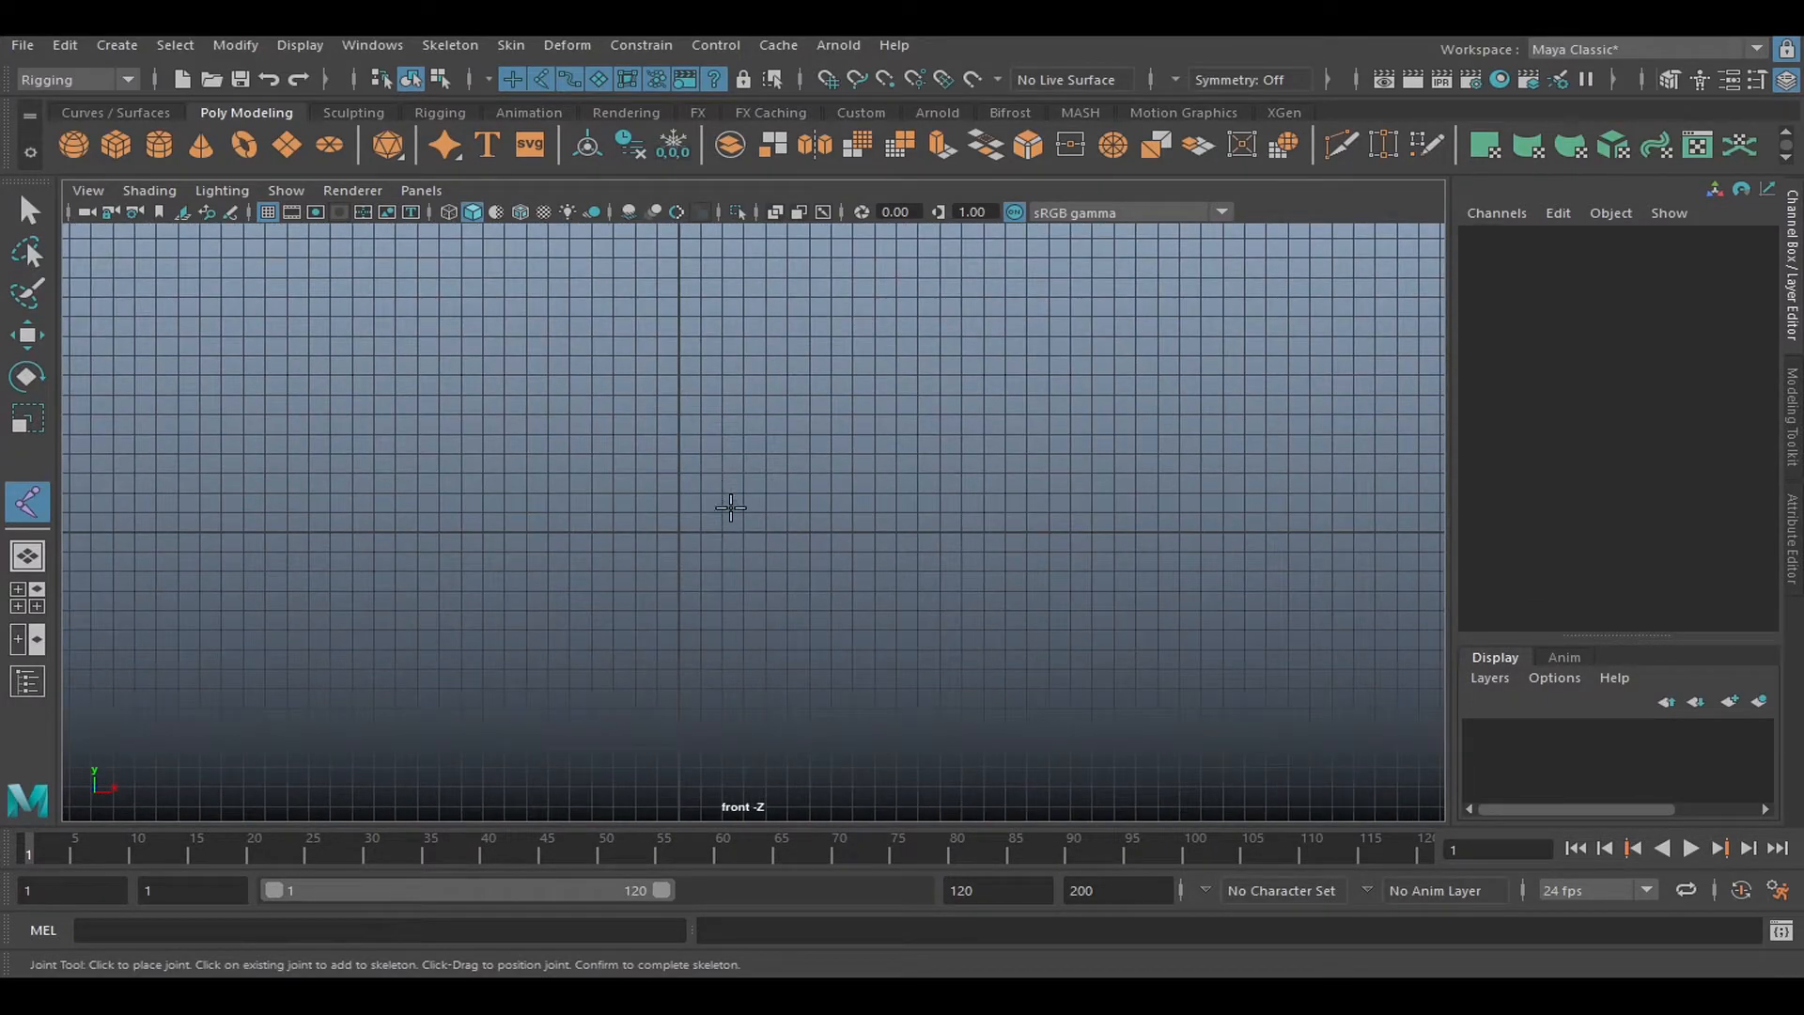
middle_click_drag(787, 381, 774, 430, "alt")
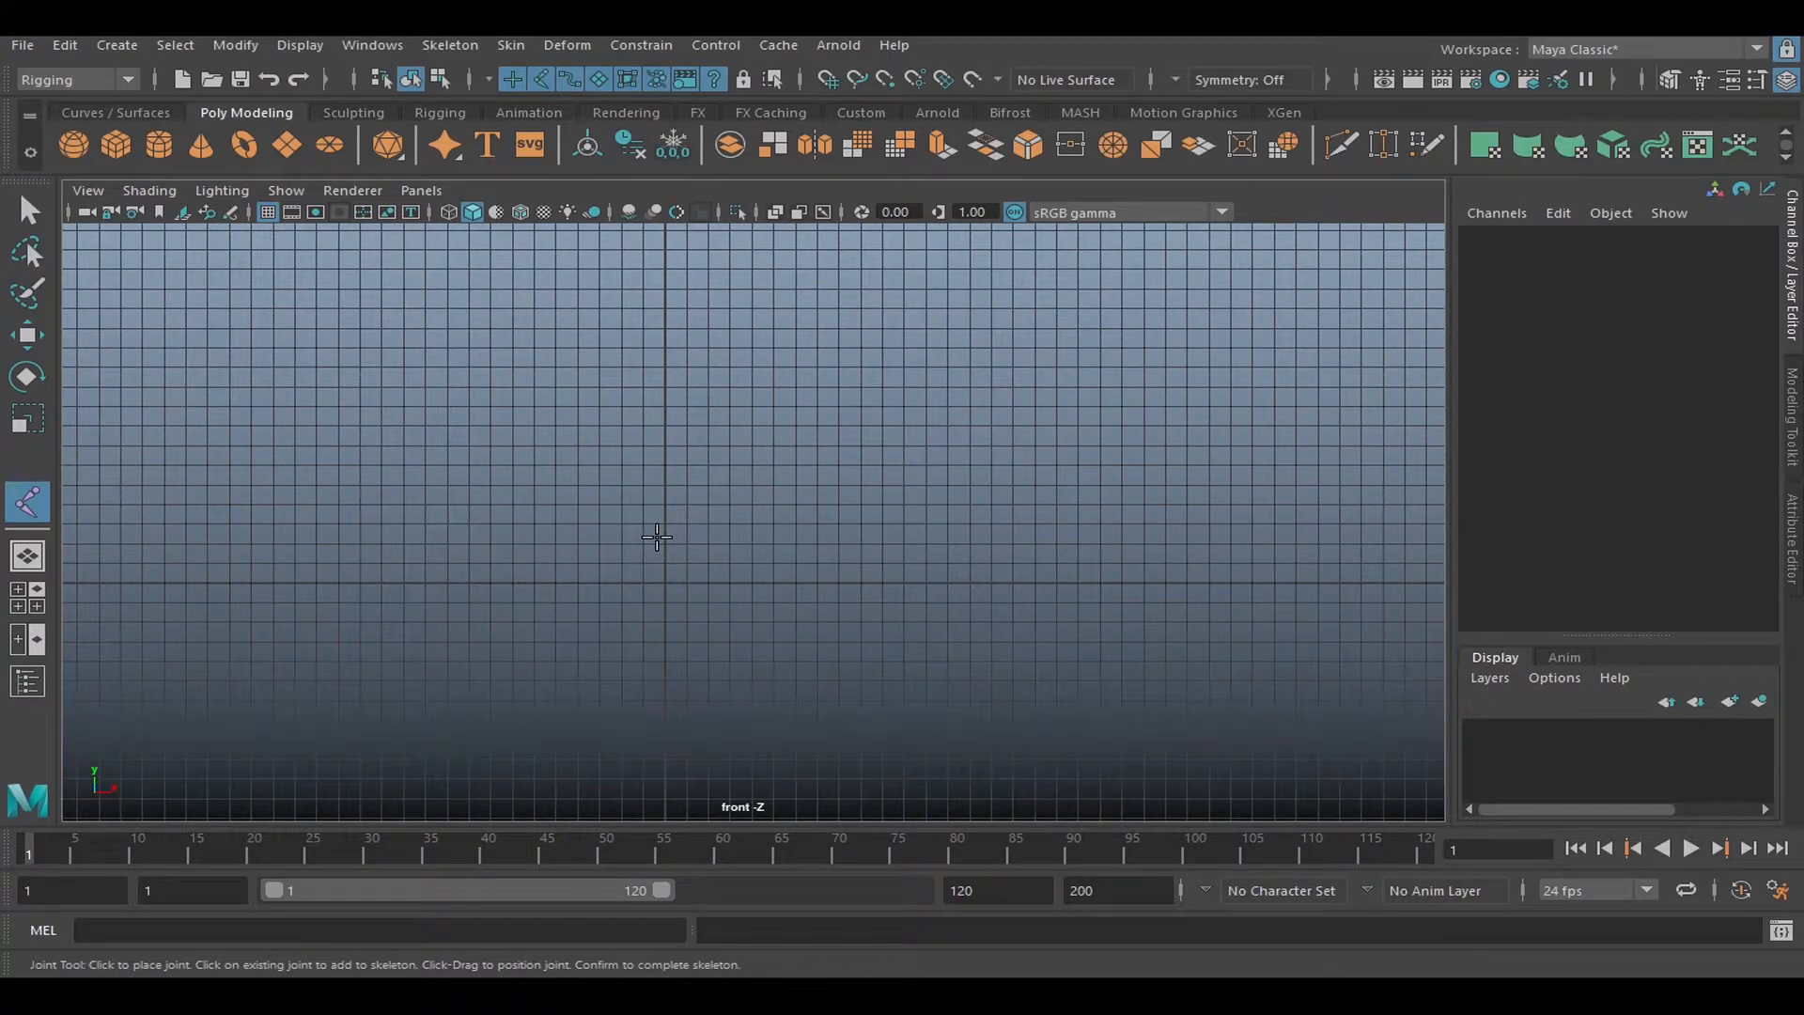
key("x")
left_click(665, 581)
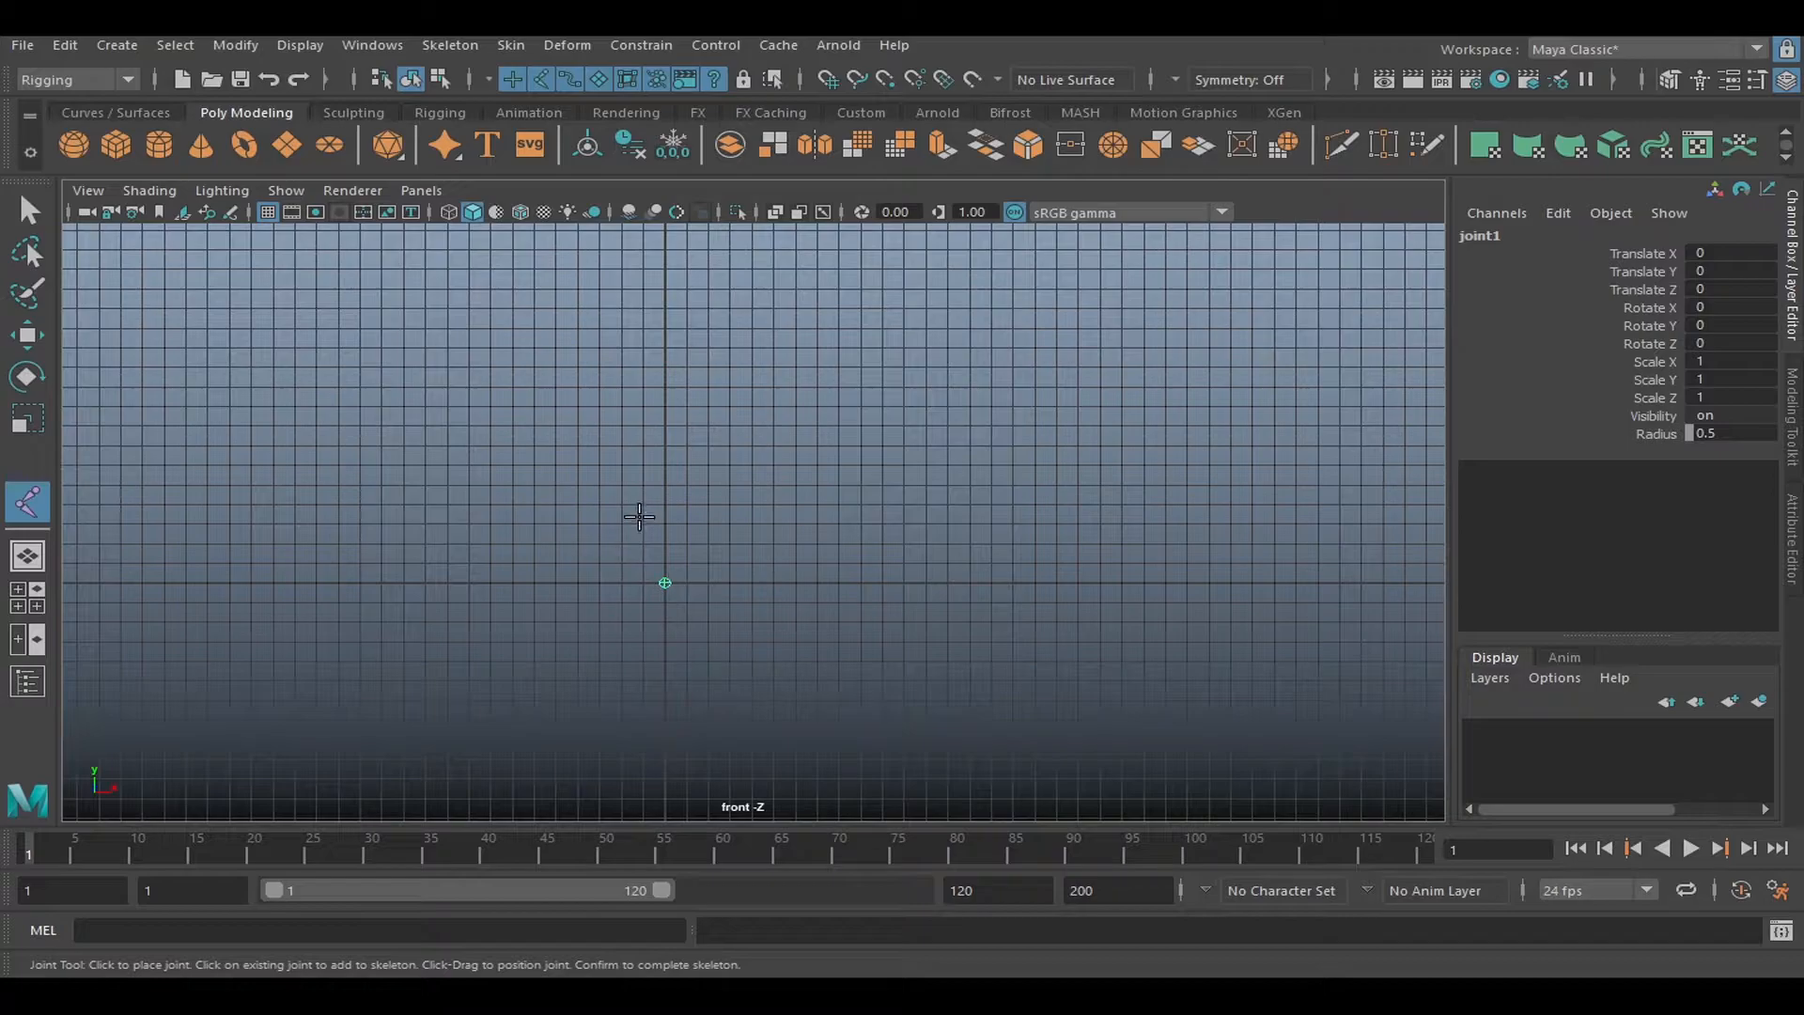
Place the second and third joints straight above the root on the vertical axis, the third 10 units beyond the second.
left_click_drag(665, 489, 676, 392)
key("ctrl+z")
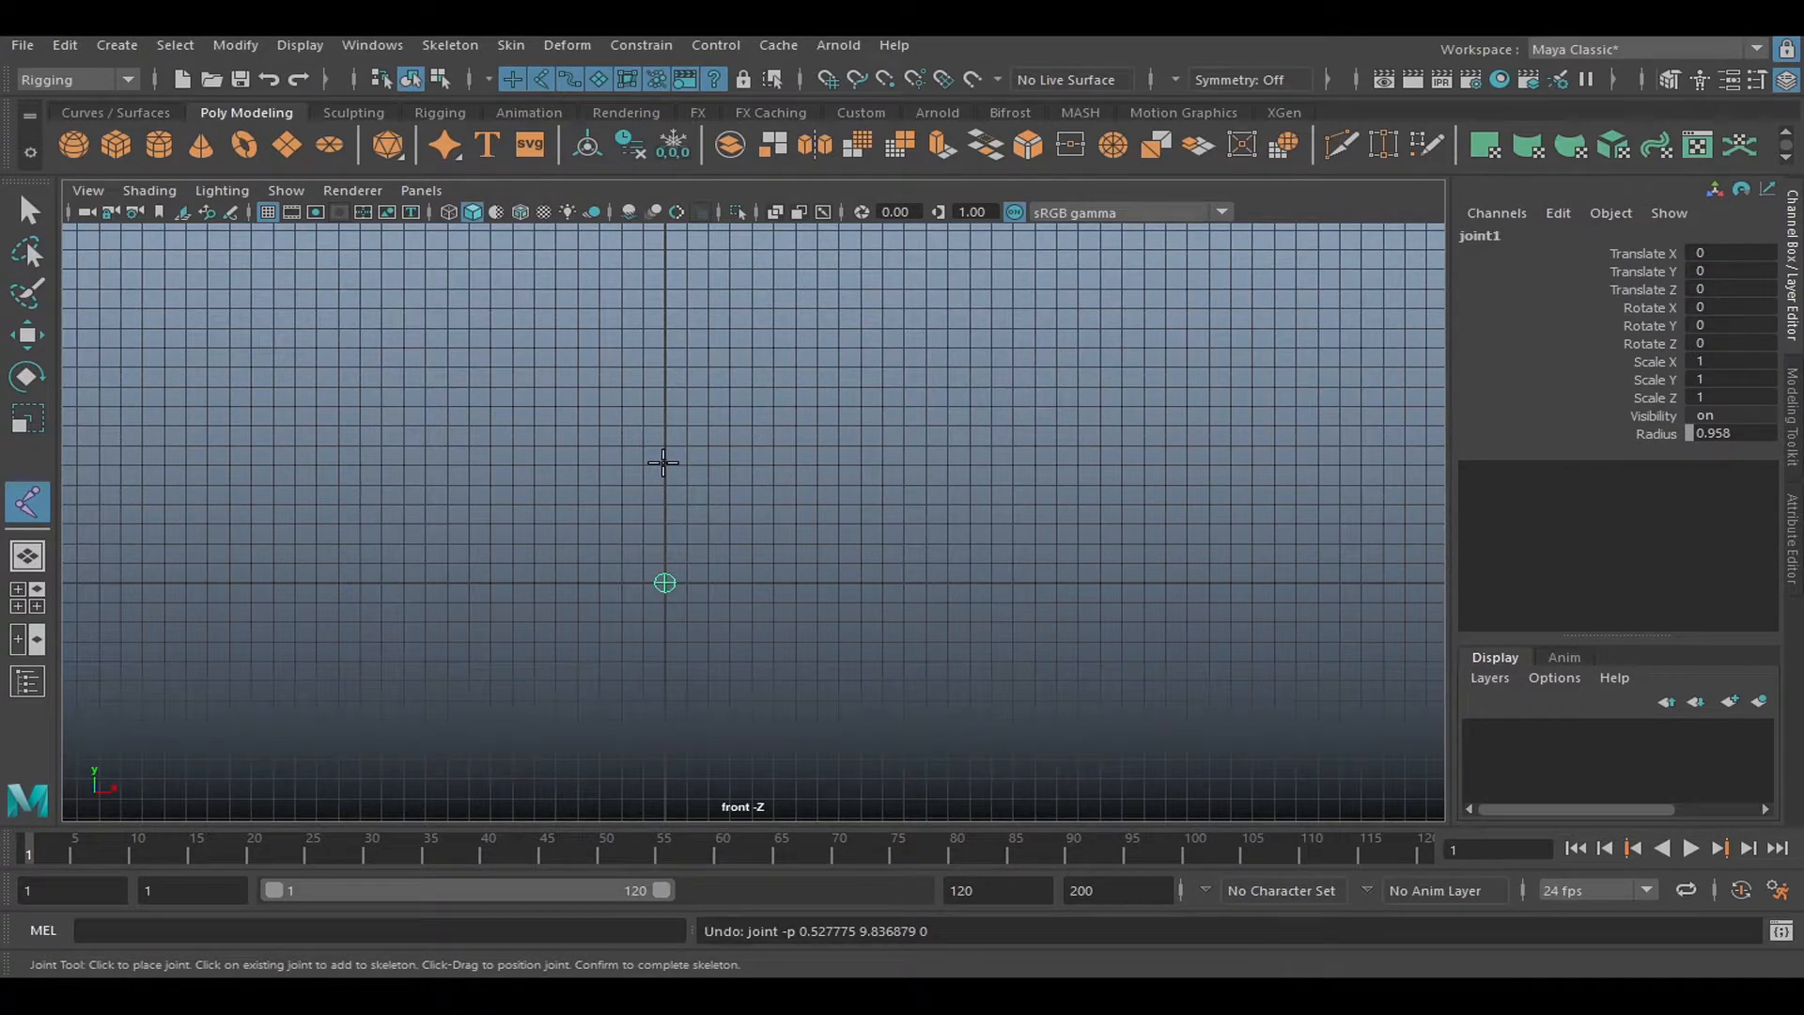
left_click_drag(662, 421, 665, 338)
scroll(665, 338, "down", 3)
middle_click_drag(714, 338, 714, 421, "alt")
left_click(680, 326)
middle_click_drag(845, 342, 846, 423, "alt")
scroll(808, 422, "down", 2)
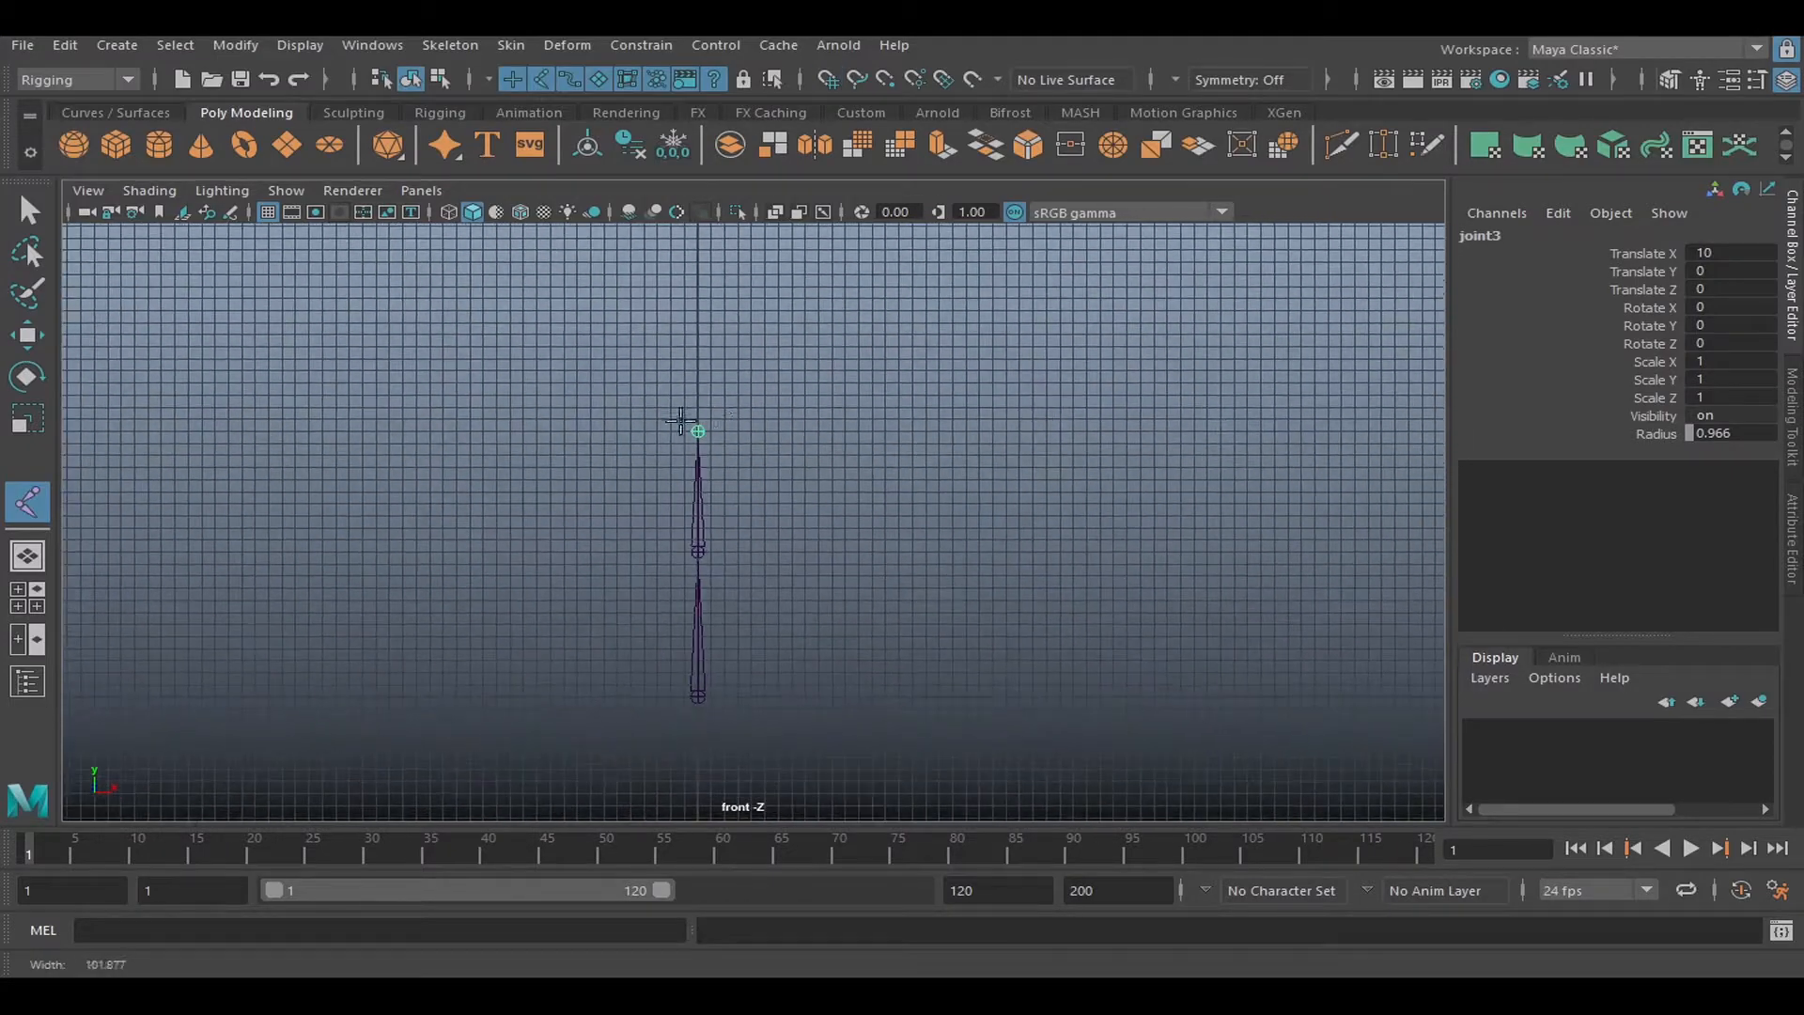
Extend the chain straight up with three more grid-snapped joints, the last two spaced 10 and 6 units, and finish it.
left_click_drag(700, 376, 698, 324)
middle_click_drag(791, 325, 791, 412, "alt")
scroll(791, 412, "down", 1)
left_click(698, 319)
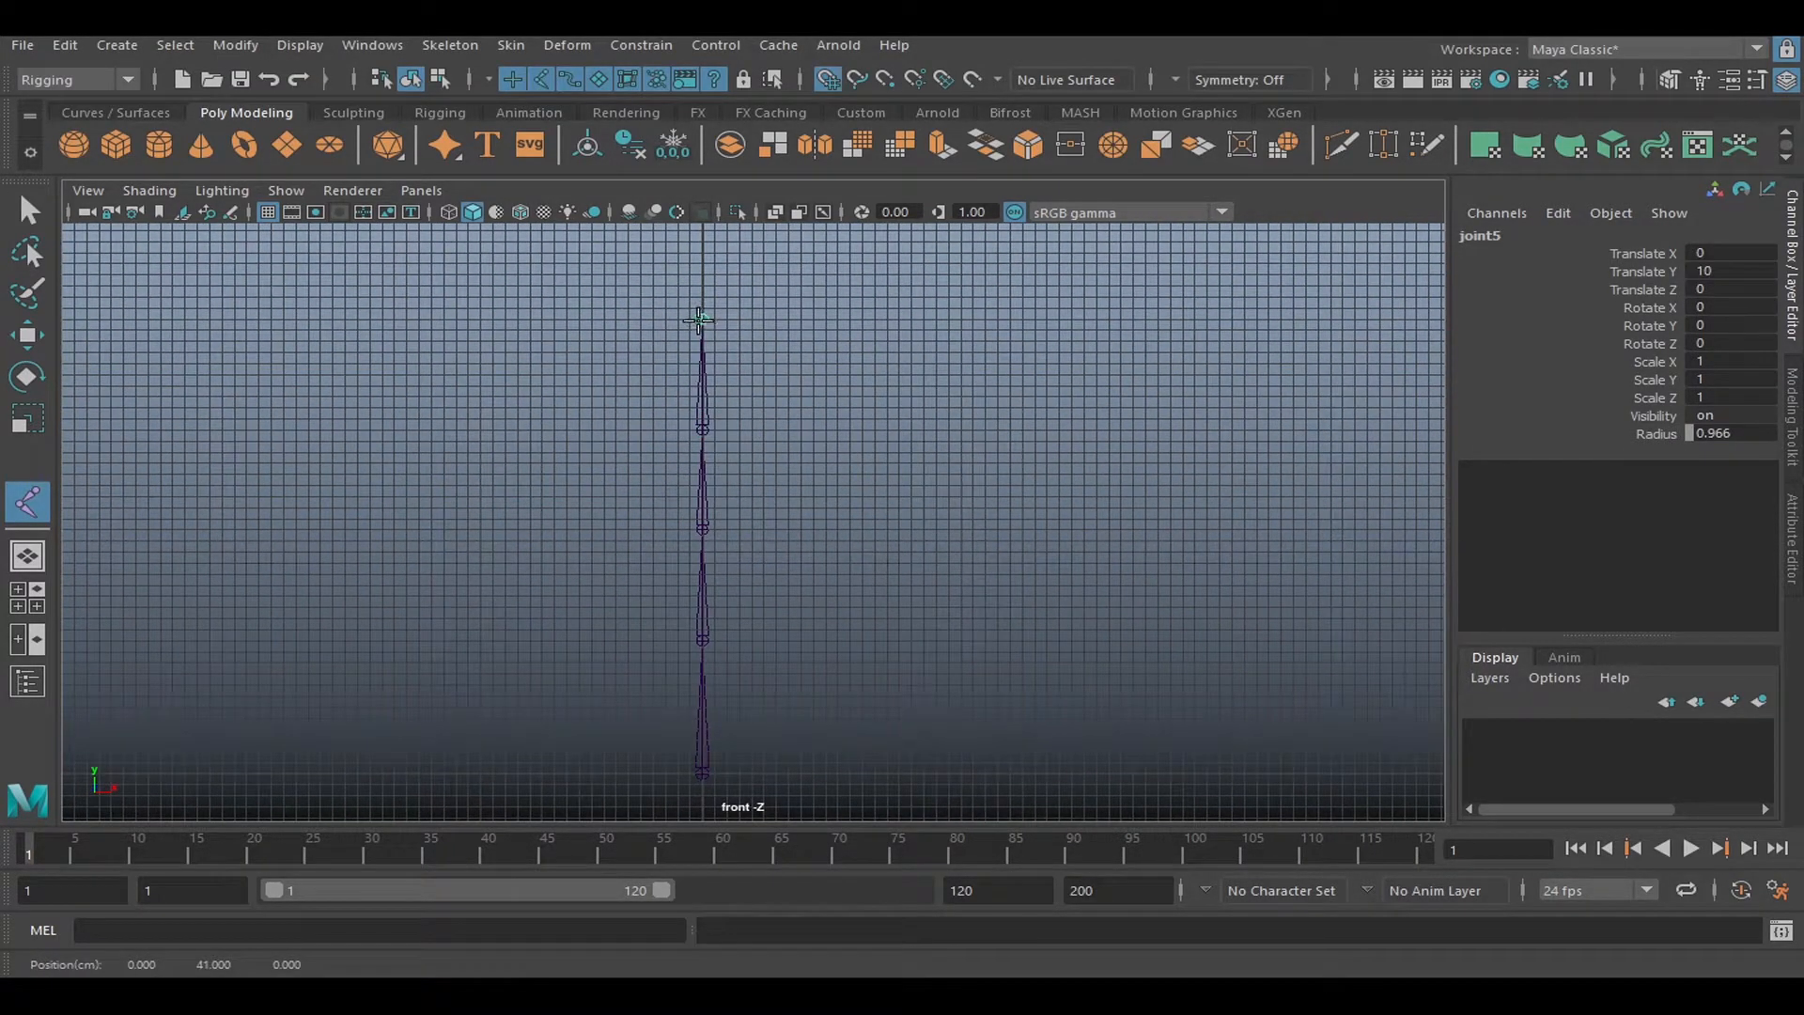
left_click(703, 253)
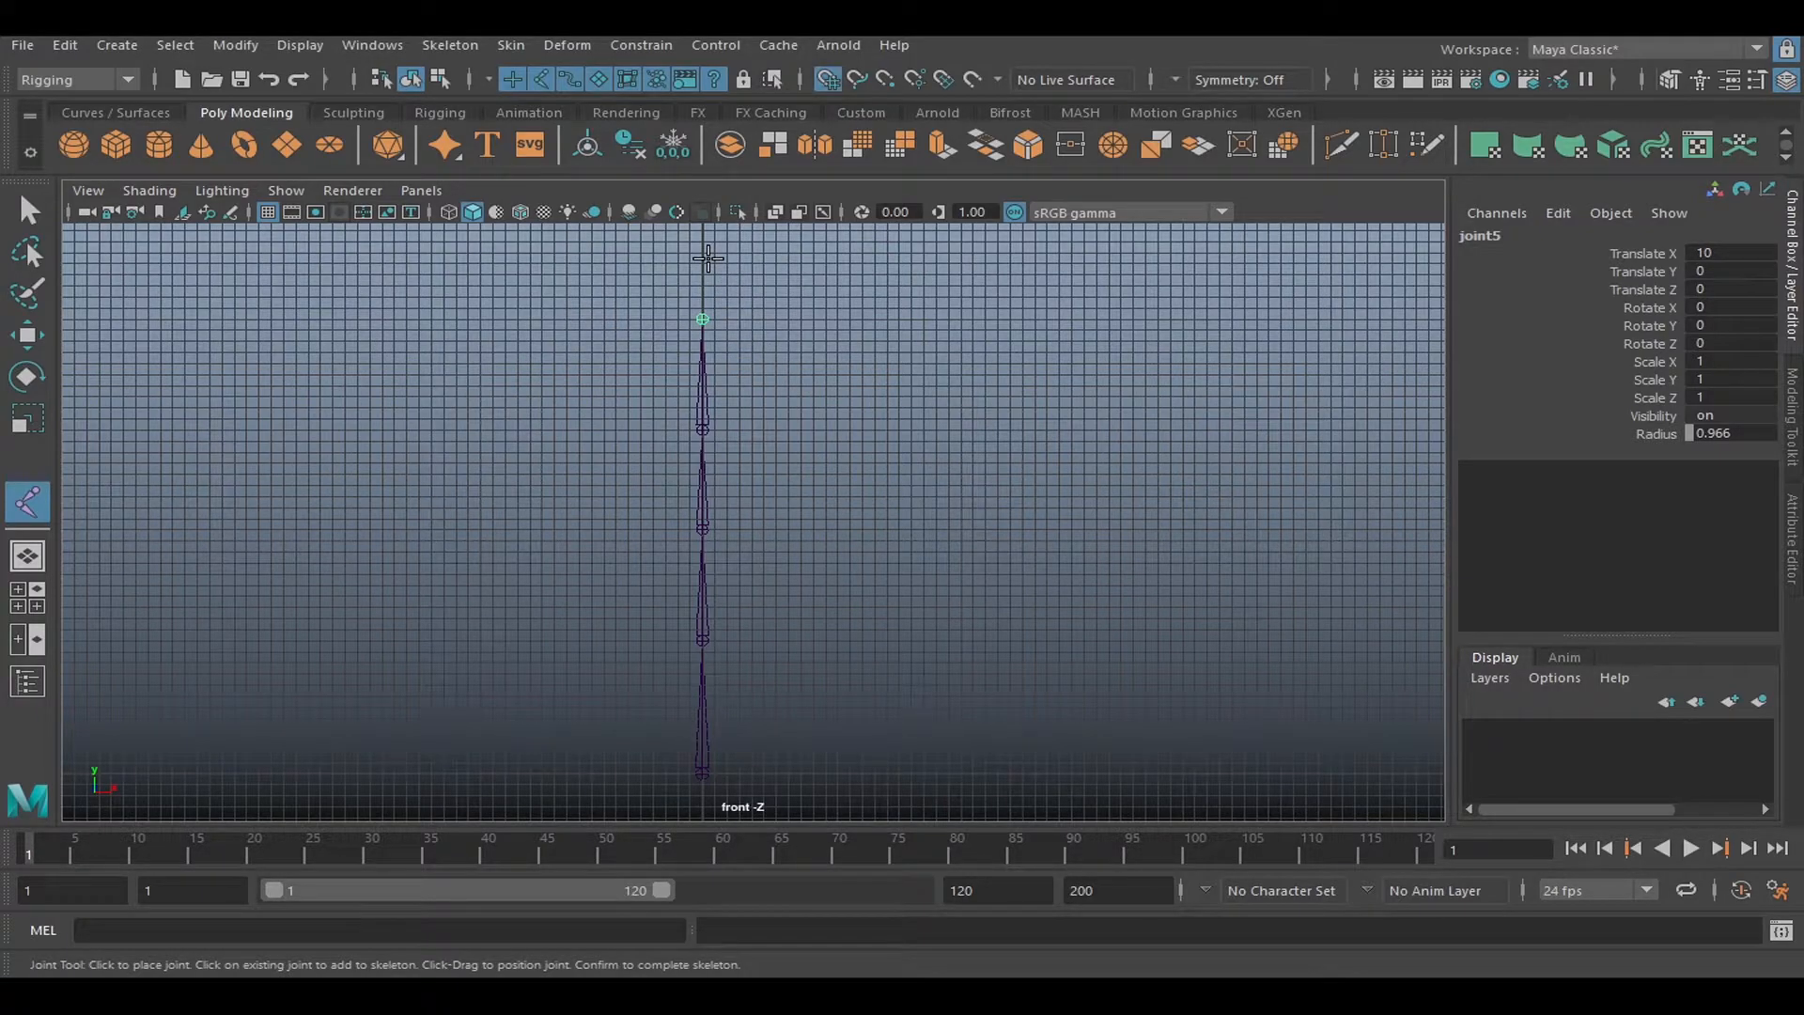
key("e")
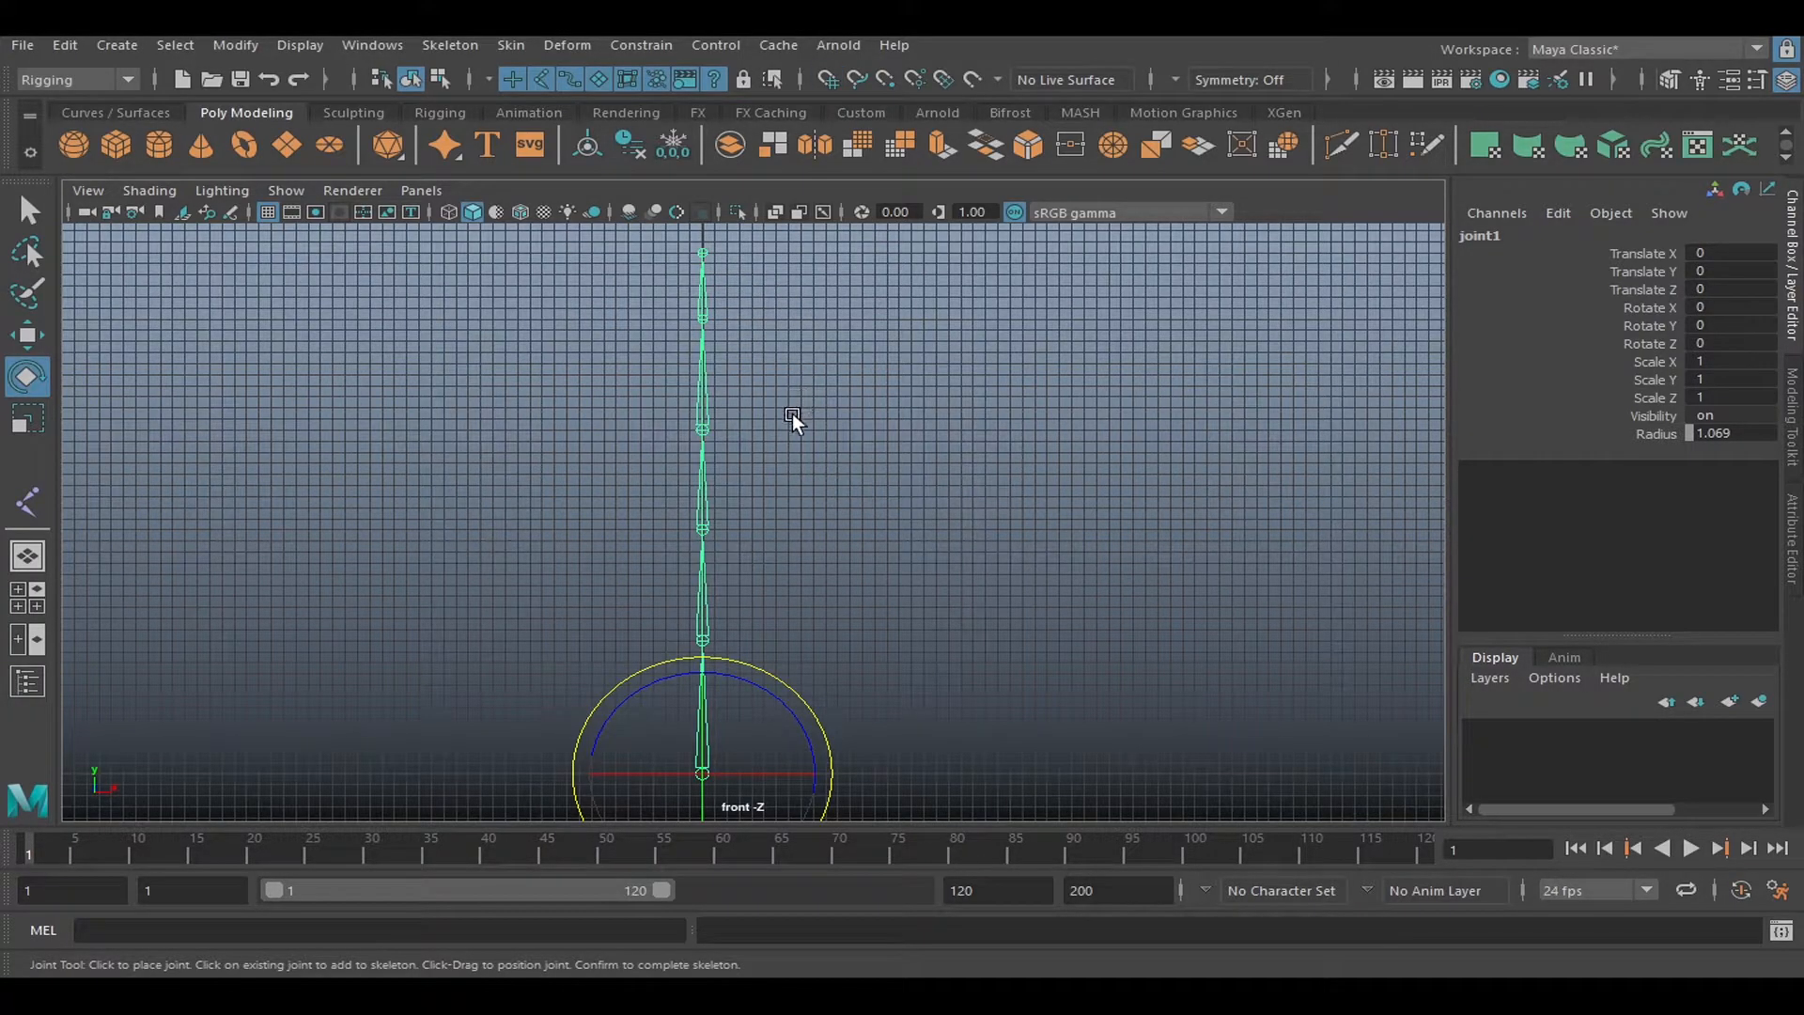
Examine the finished vertical joint chain in the perspective and front views.
left_click_drag(814, 502, 697, 519, "alt")
key("space")
left_click_drag(806, 403, 816, 454, "alt")
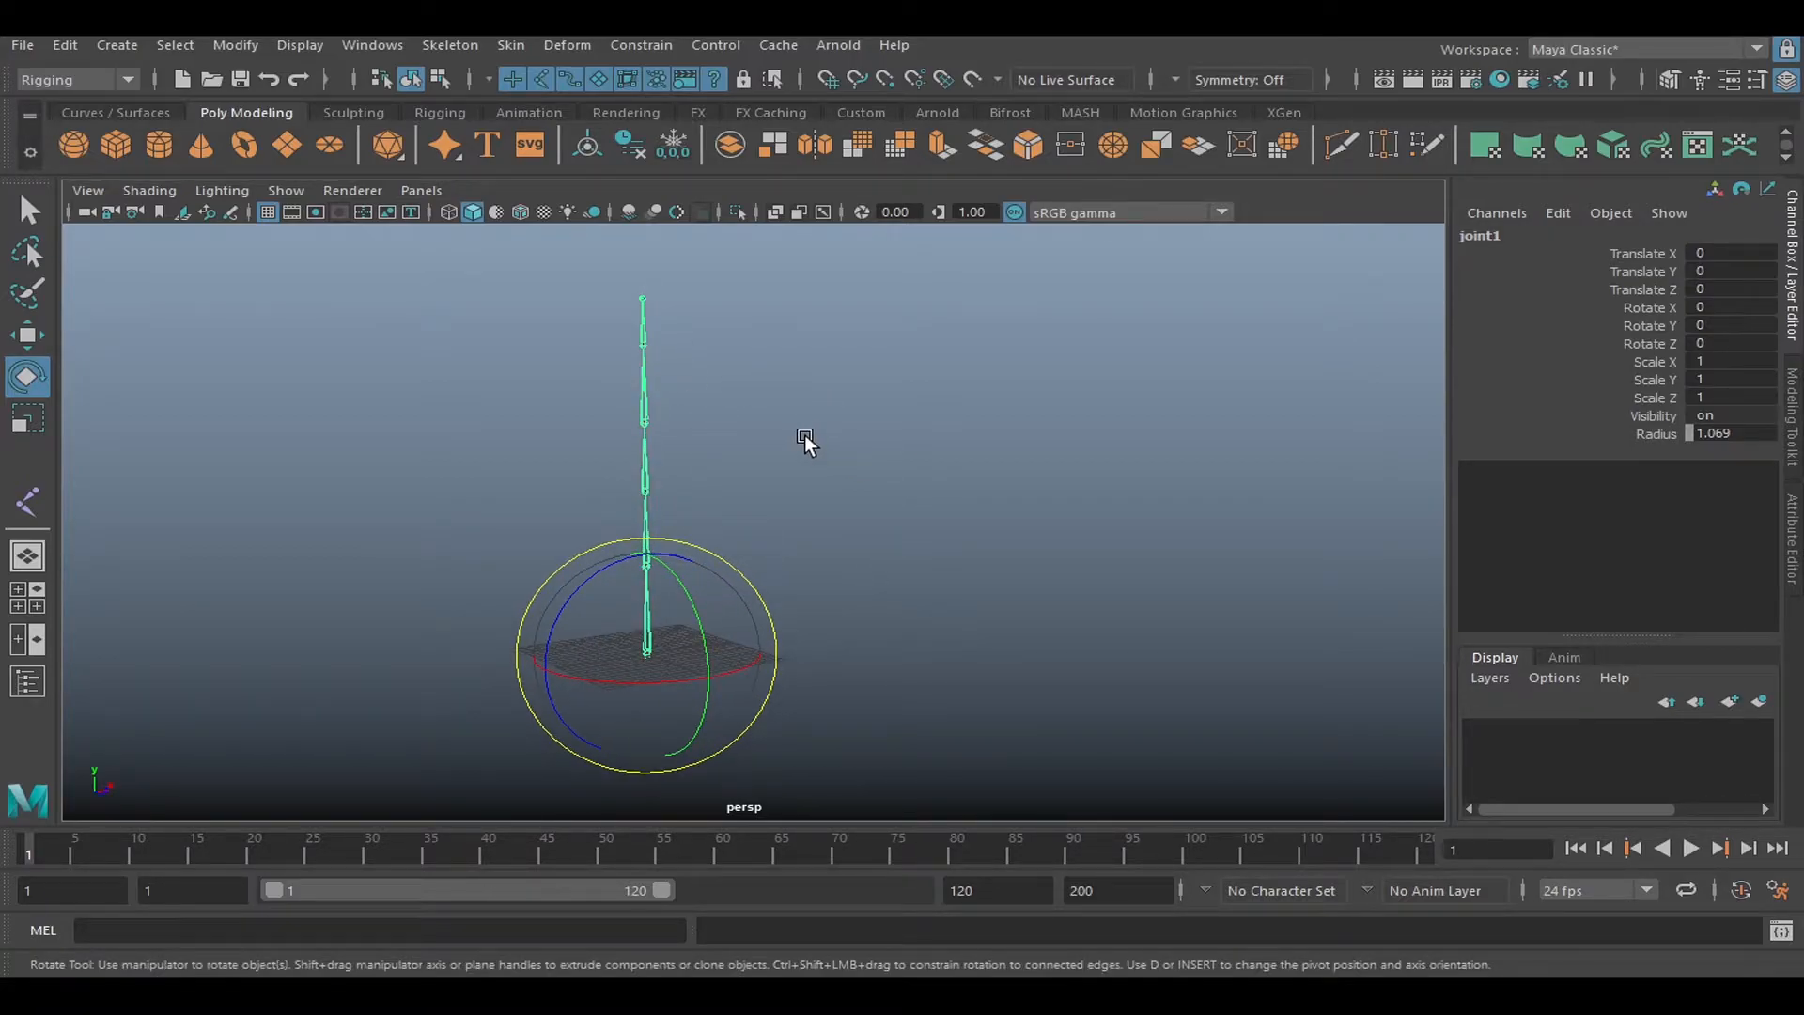
key("space")
left_click_drag(805, 434, 810, 485)
left_click(746, 471)
right_click_drag(826, 504, 823, 460, "alt")
key("space")
left_click_drag(826, 455, 751, 599)
key("space")
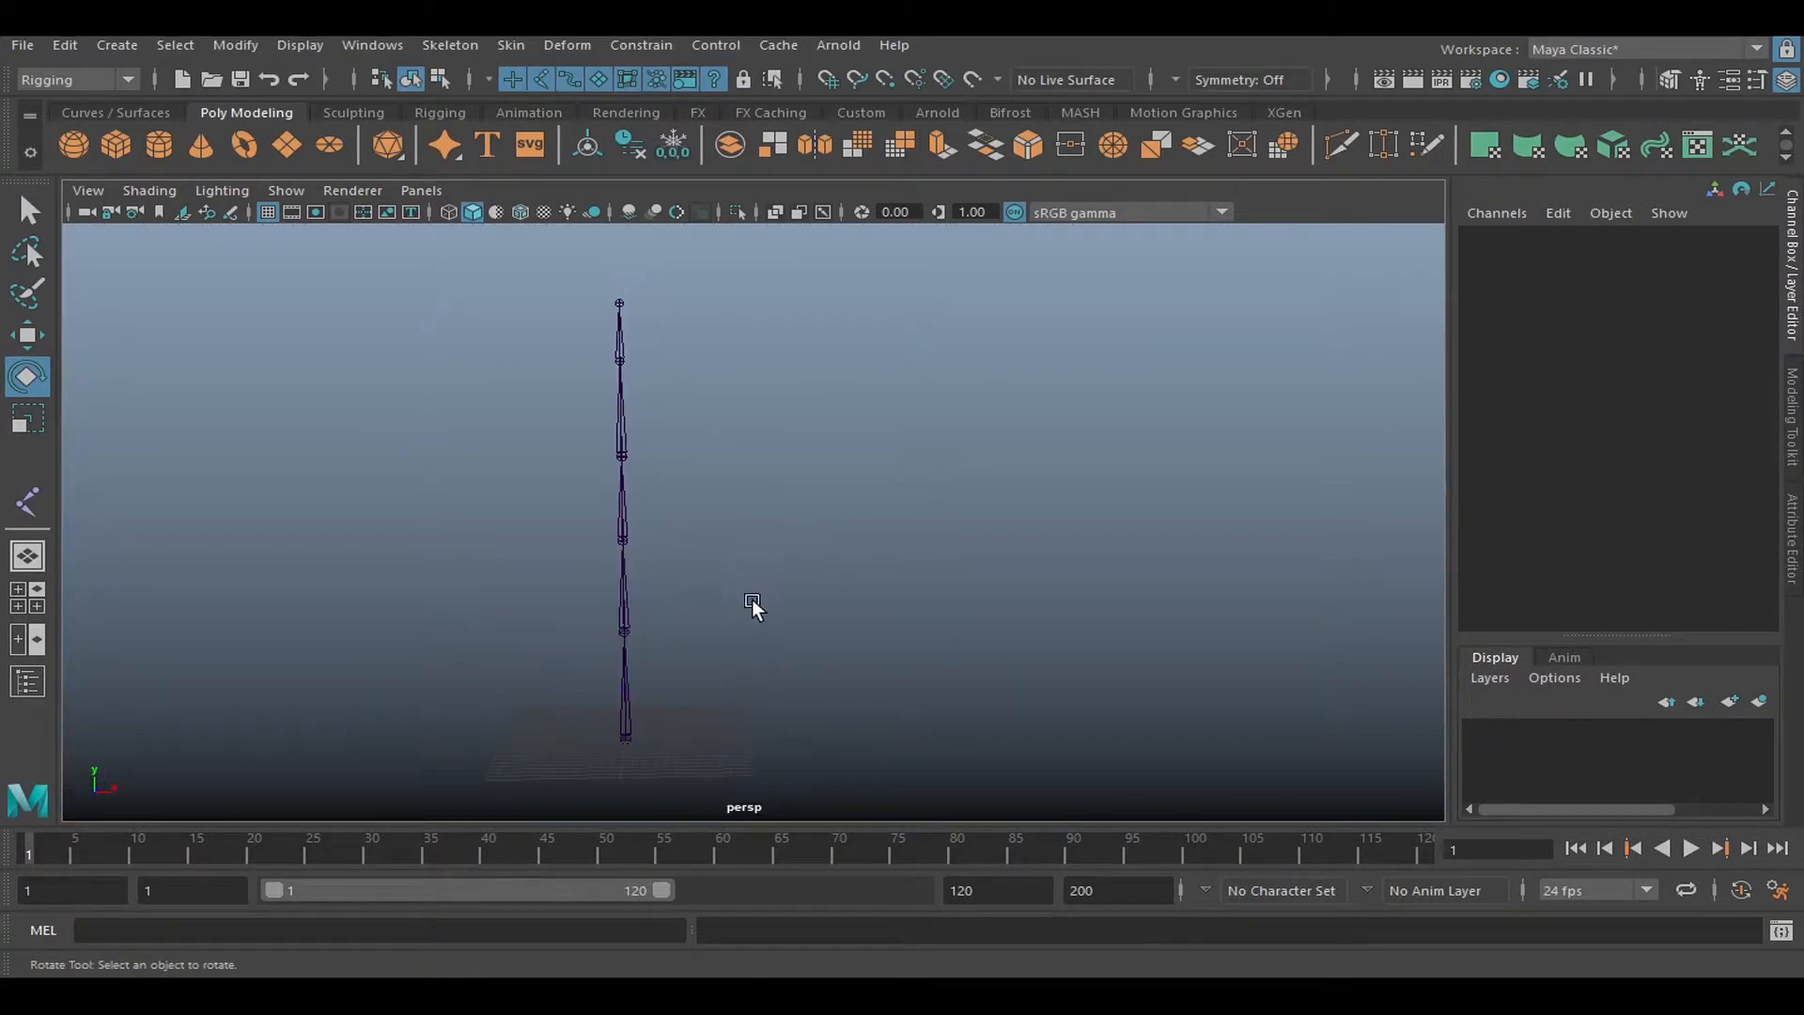
Try rotating the root joint and its child joints to bend the chain, and undo the rotations.
left_click(629, 736)
left_click_drag(695, 663, 920, 596)
left_click(727, 647)
left_click(664, 637)
key("Down")
left_click(920, 596)
key("ctrl+z")
key("ctrl+z")
key("ctrl+z")
key("ctrl+z")
key("ctrl+z")
key("ctrl+z")
key("ctrl+z")
Select every joint in the vertical chain through the root joint's hierarchy.
left_click(886, 646)
left_click(630, 740)
middle_click_drag(837, 748, 826, 669, "alt")
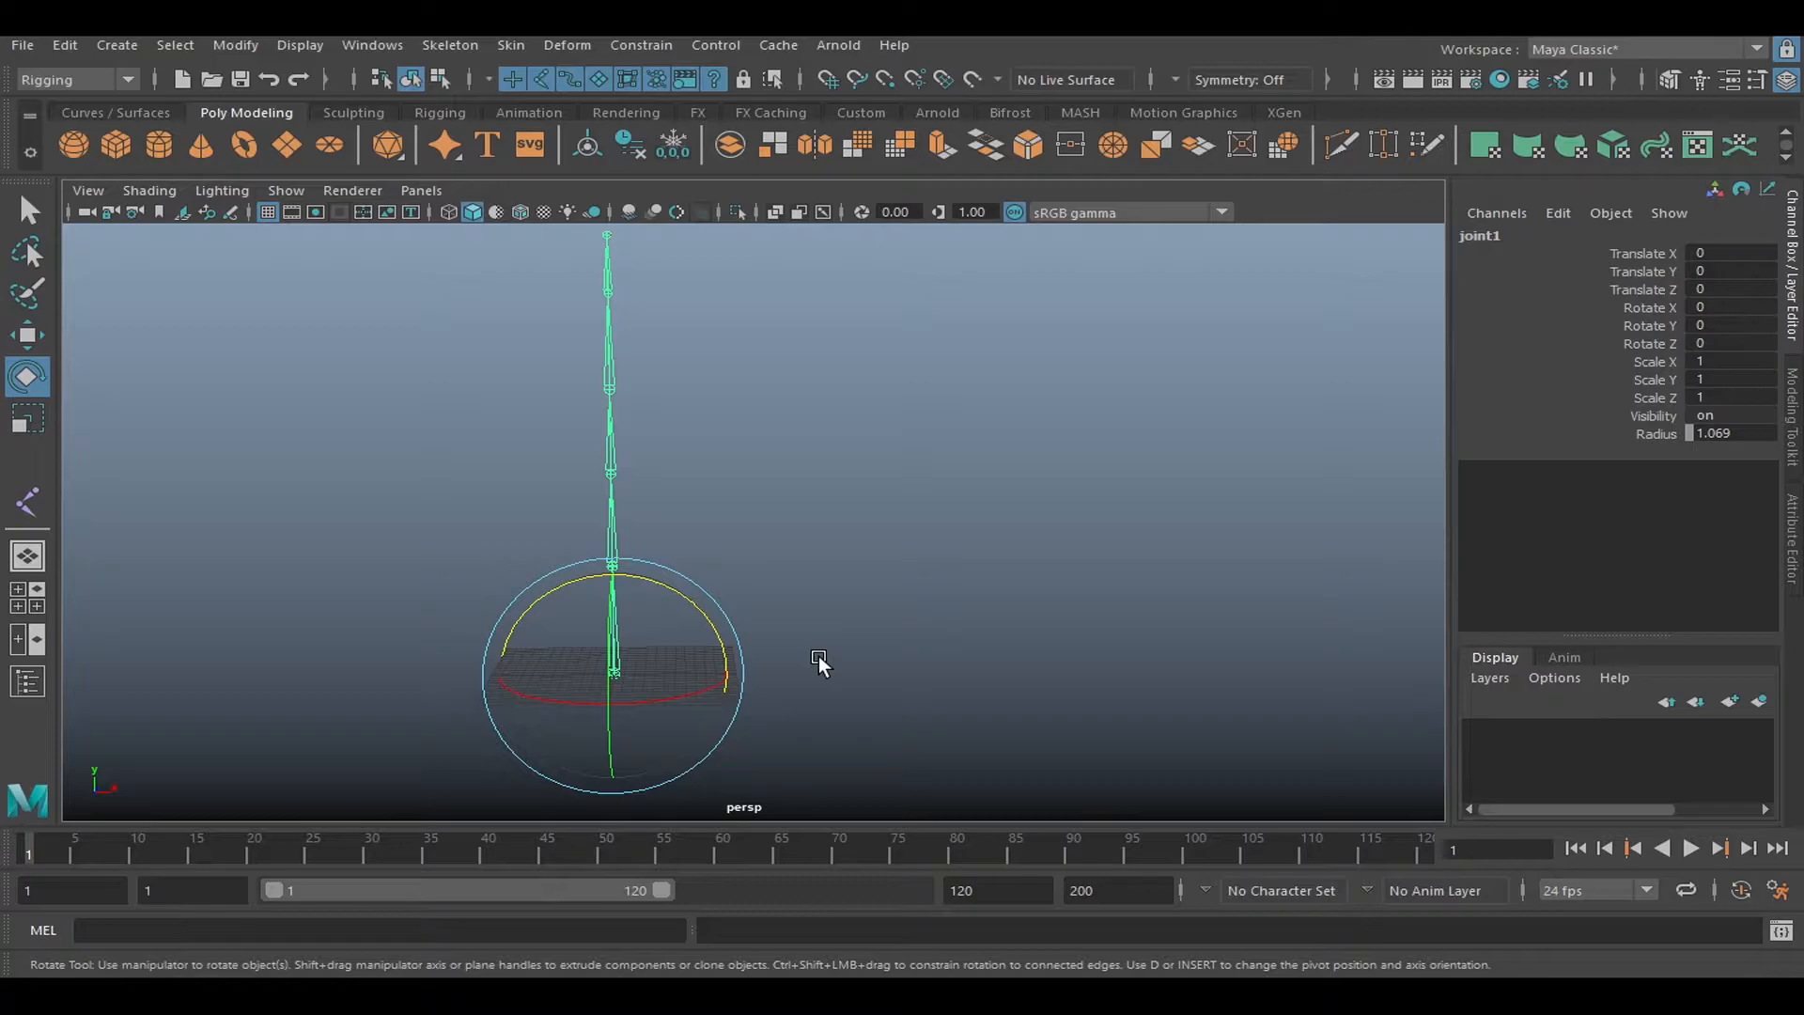
right_click(628, 663)
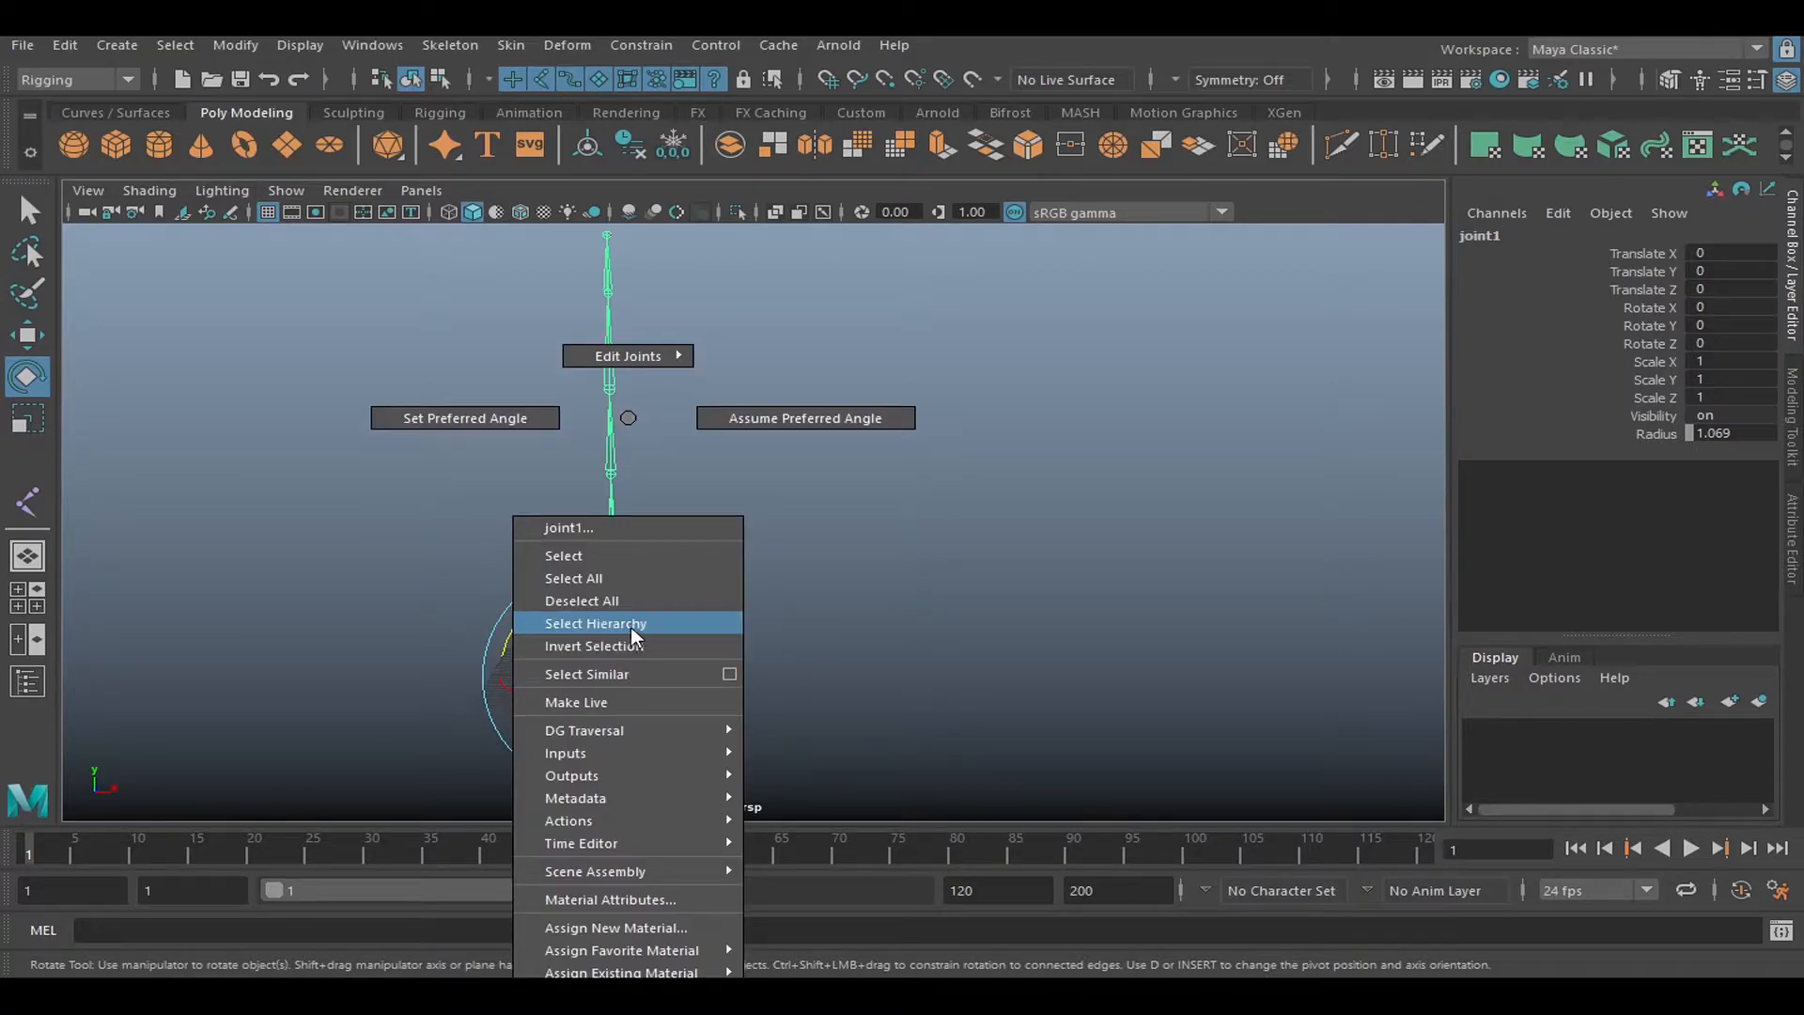
left_click(630, 623)
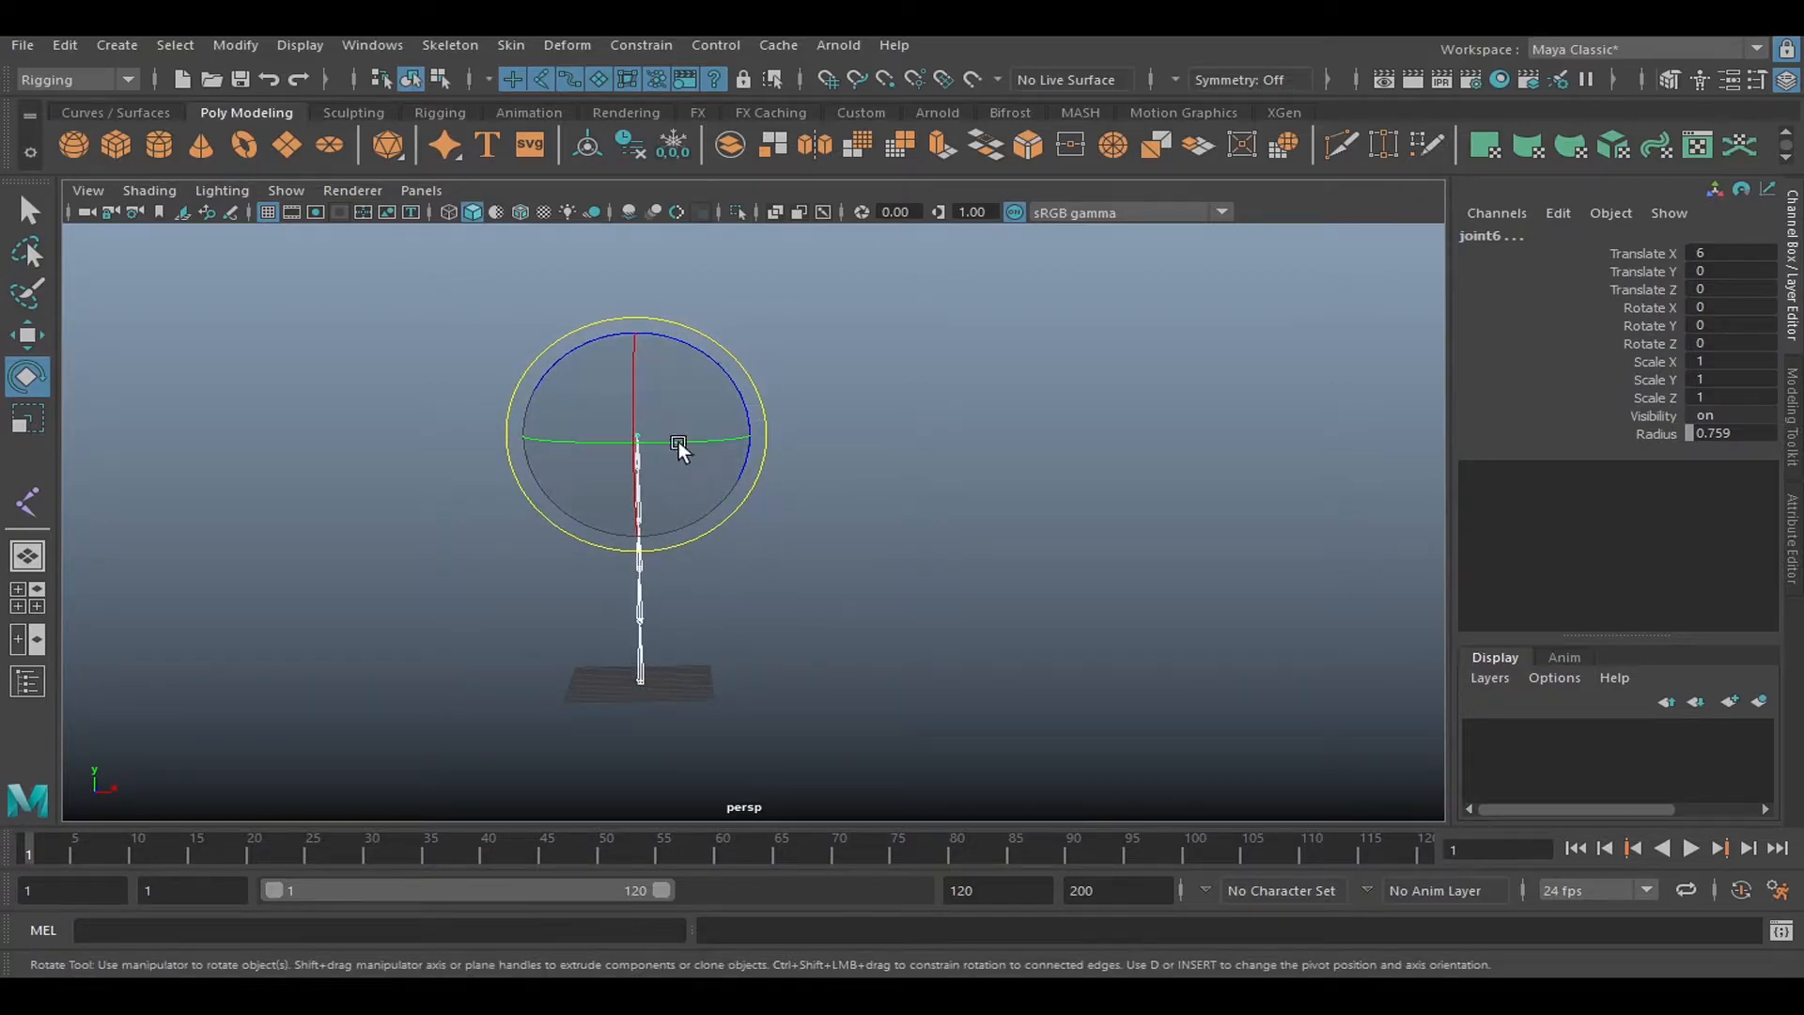
Rotate all selected joints together about Z, curling the chain one way to about -74 degrees and back to about 48 degrees.
mouse_move(806, 426)
right_mouse_down("alt")
mouse_move(844, 437)
mouse_move(793, 422)
right_mouse_up("alt")
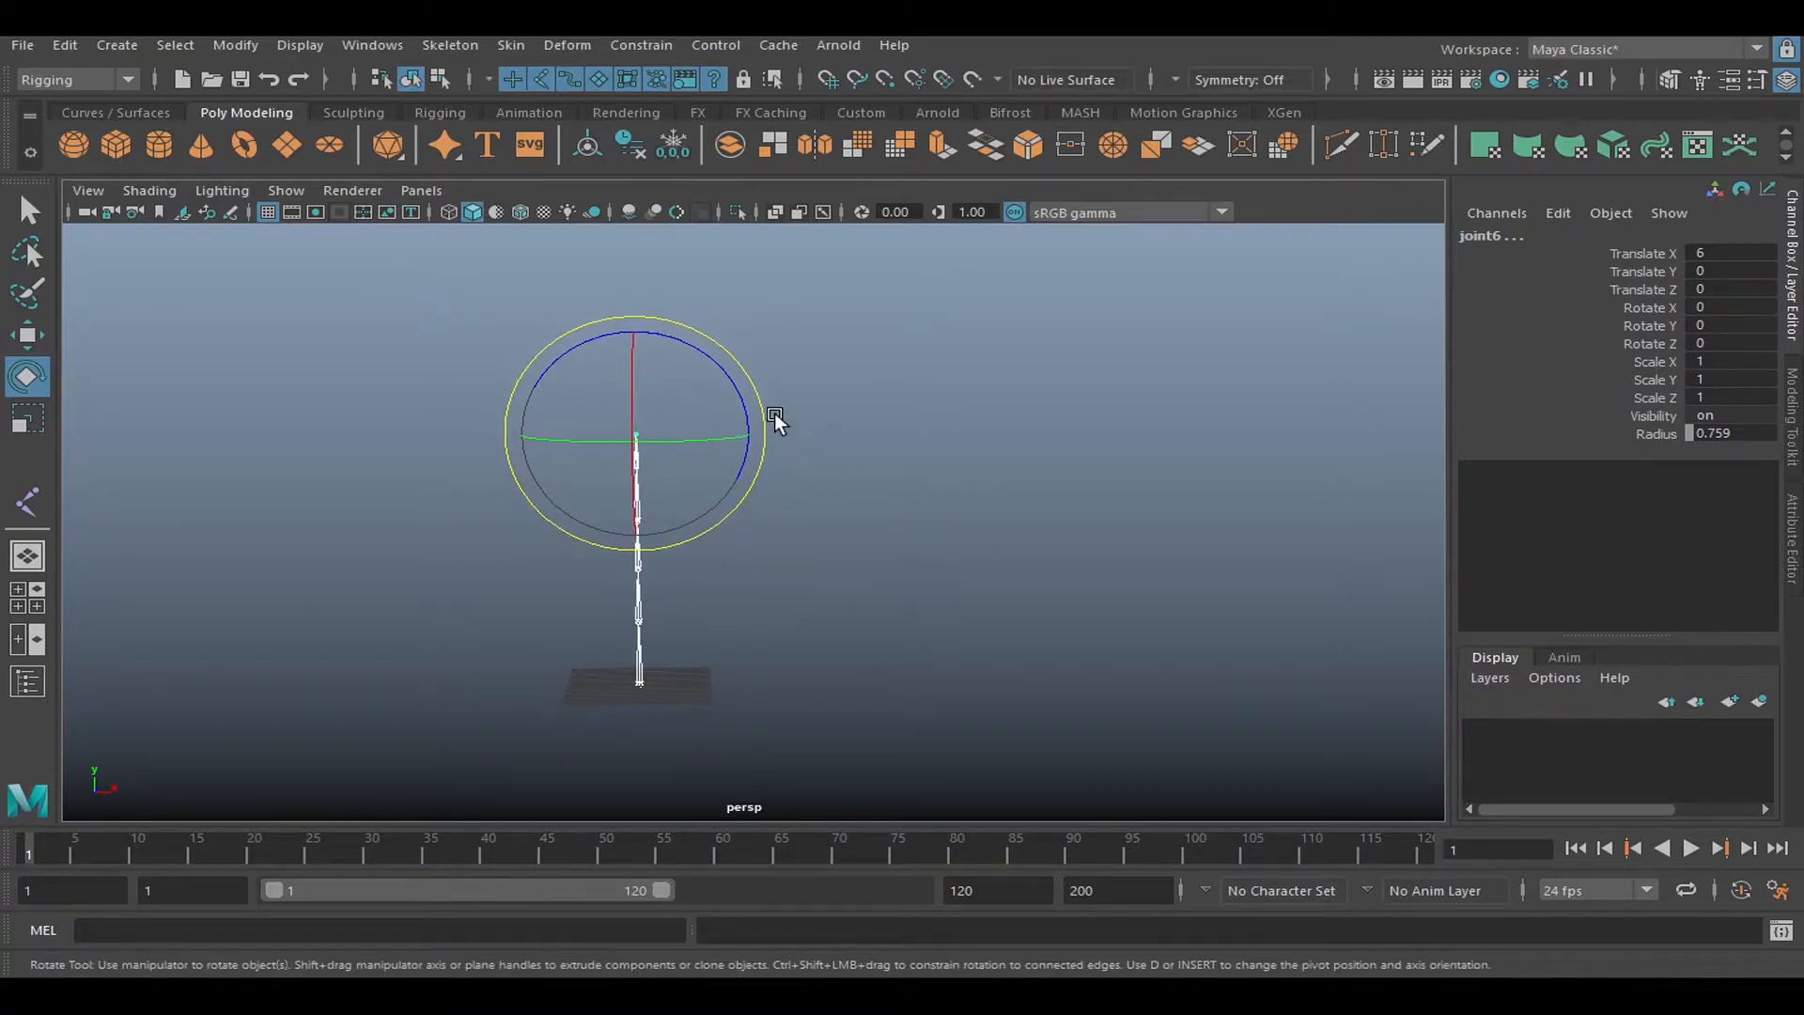
left_click_drag(703, 348, 646, 353)
left_click_drag(646, 353, 672, 431, "alt")
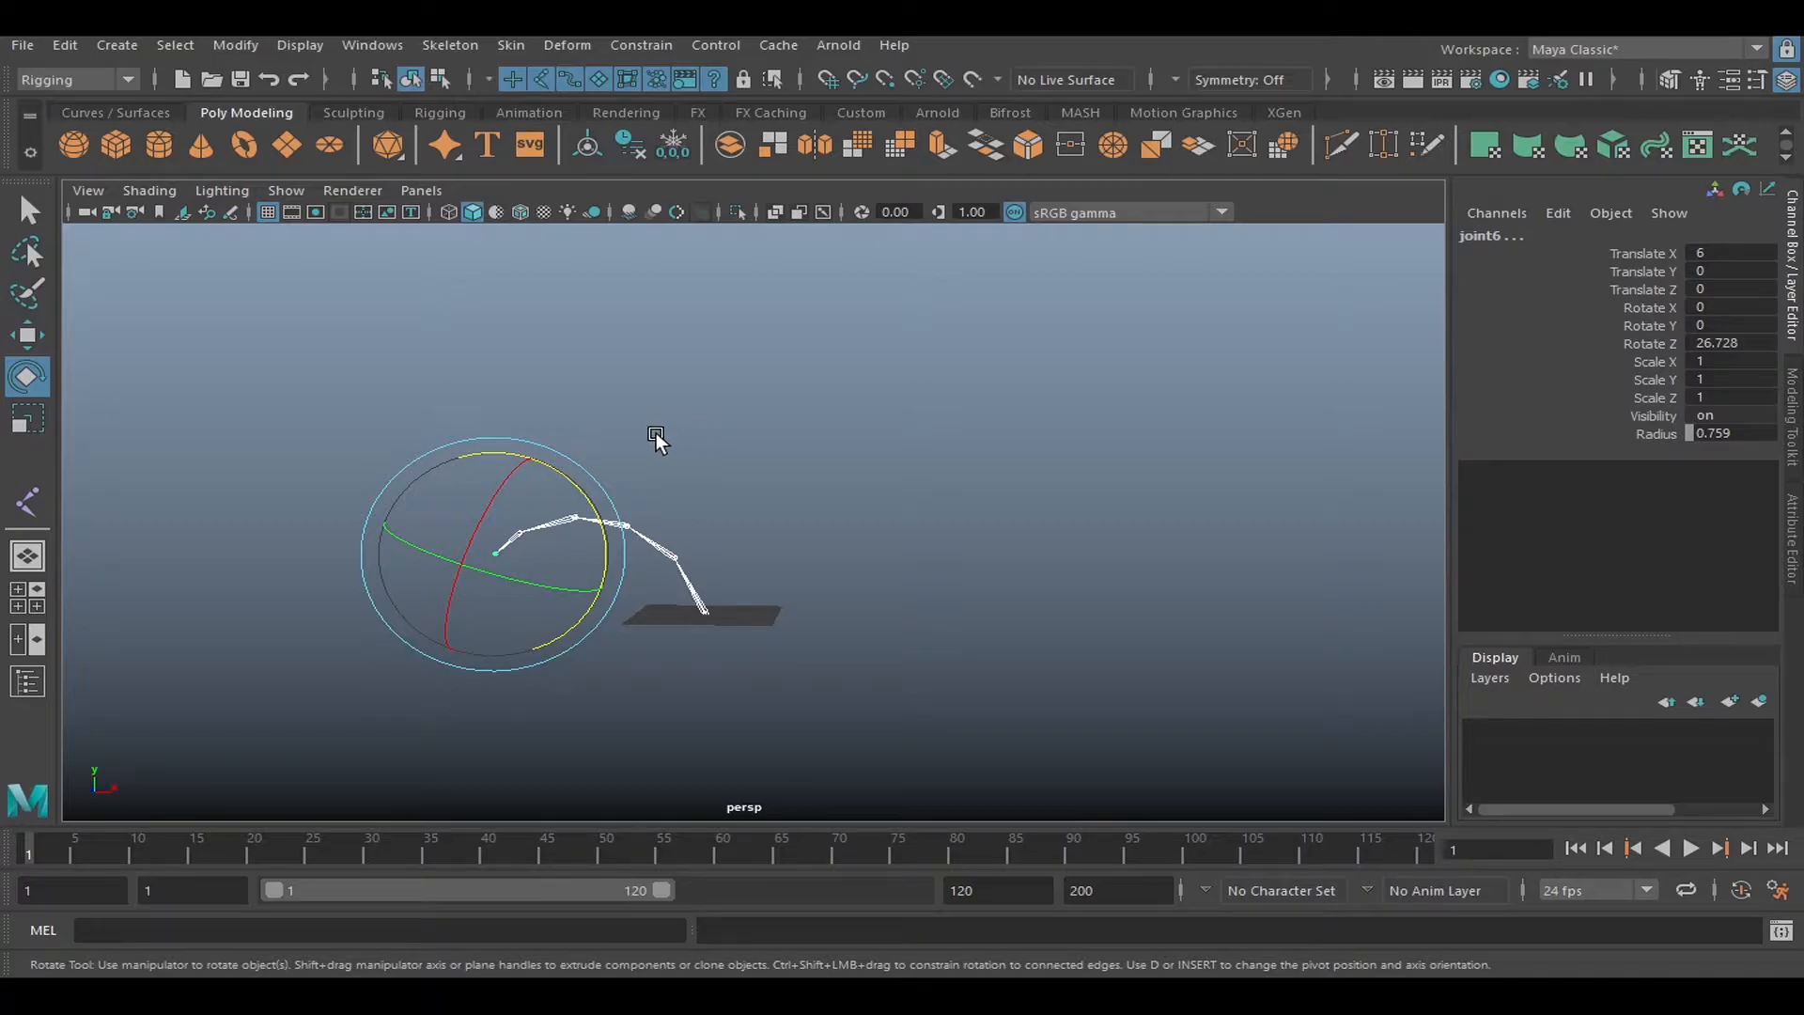
left_click_drag(688, 433, 781, 474, "alt")
left_click_drag(458, 395, 582, 502)
left_click_drag(731, 528, 854, 509, "alt")
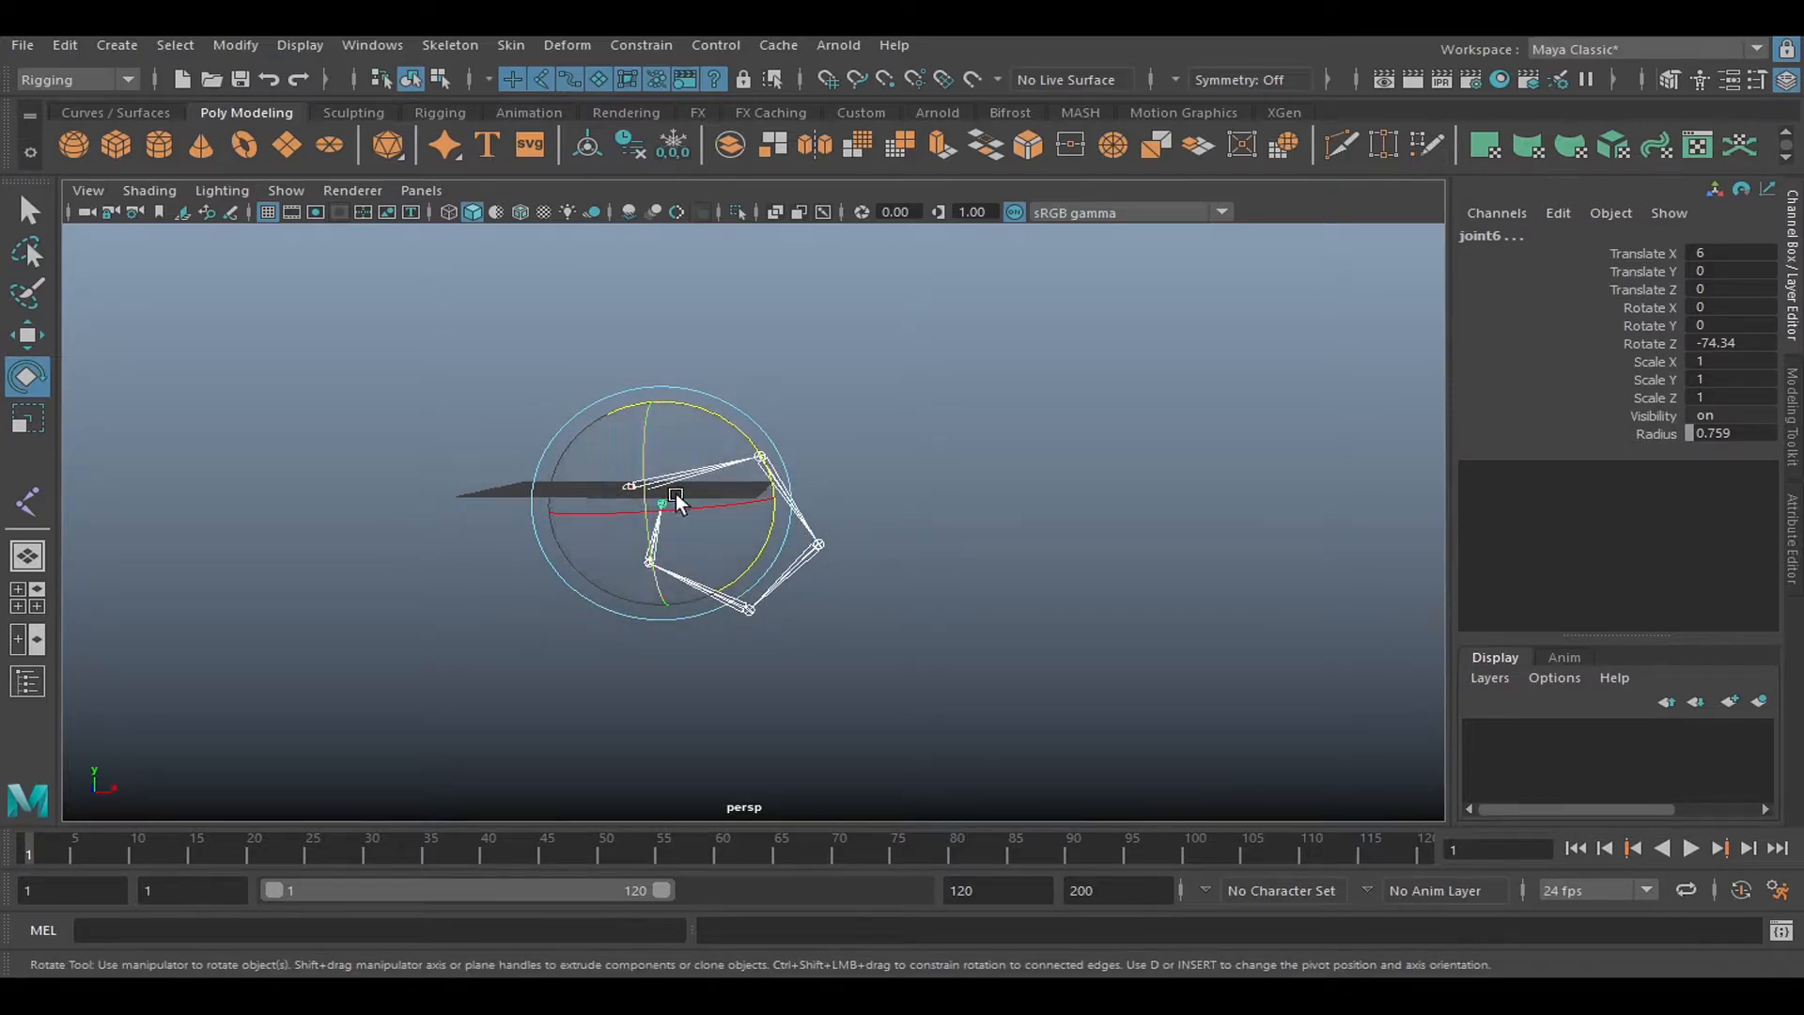
left_click_drag(725, 449, 671, 489, "alt")
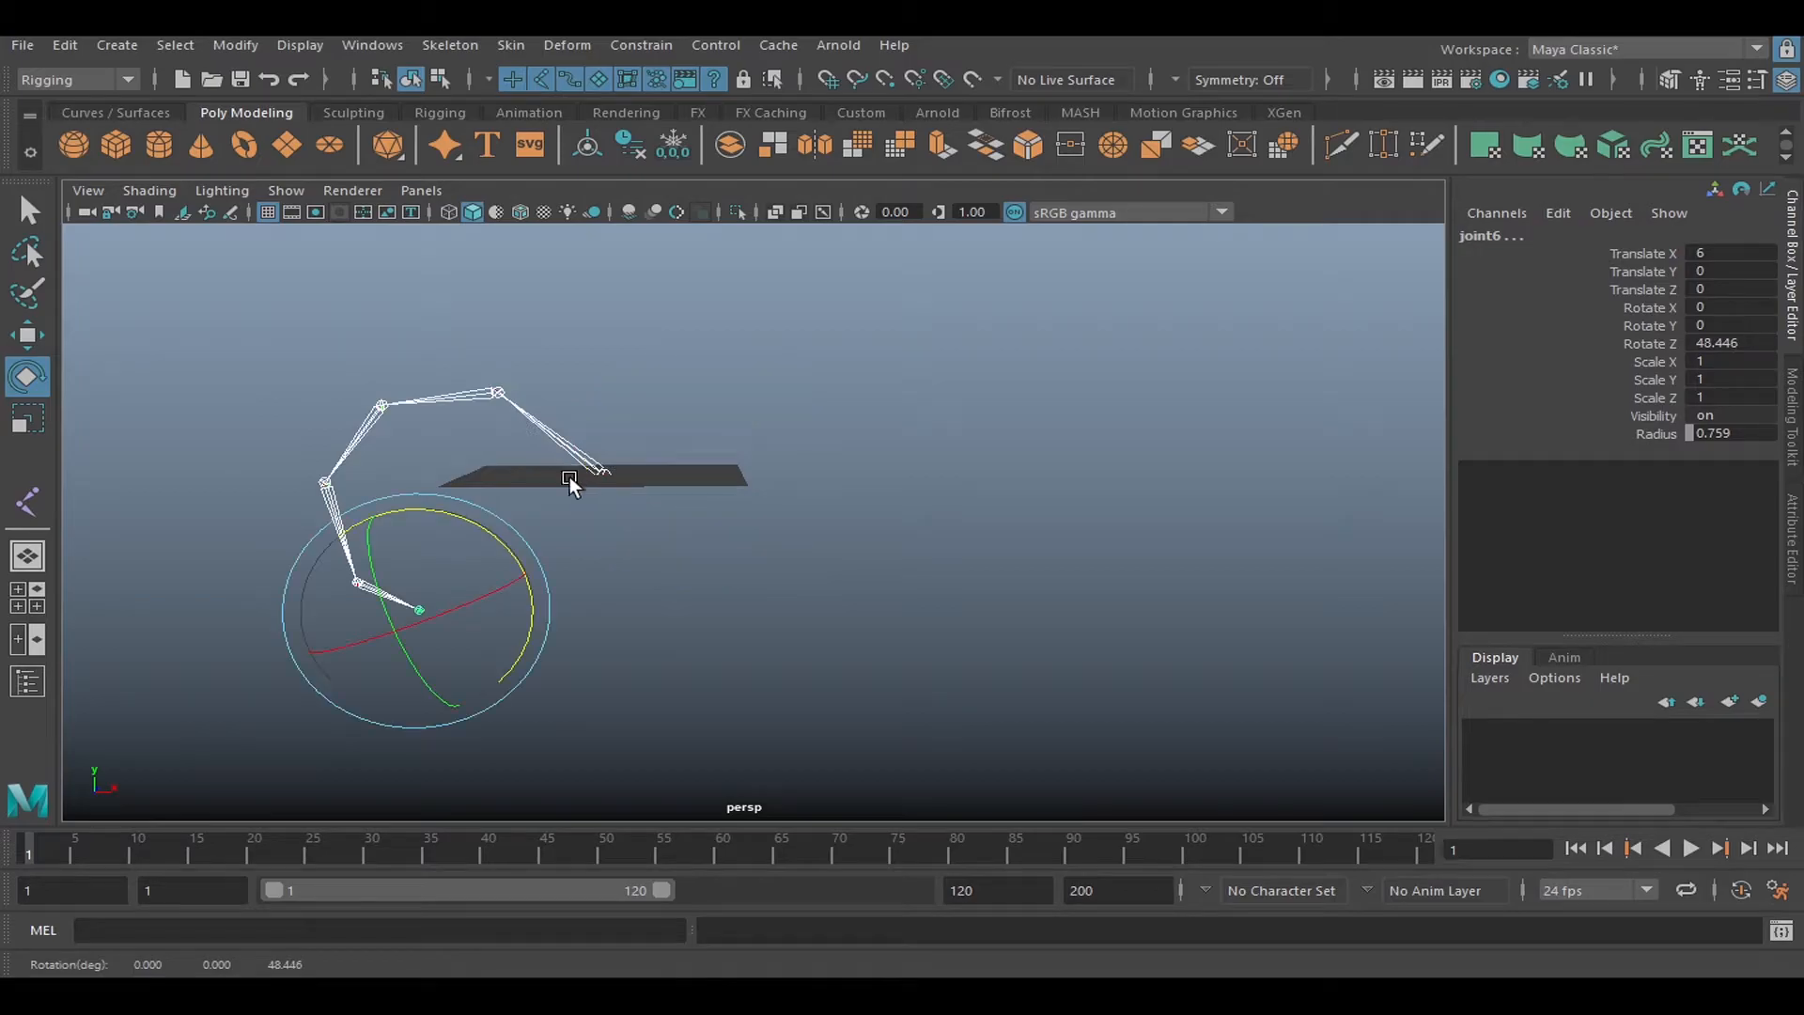
middle_click_drag(485, 527, 580, 520, "alt")
right_click_drag(755, 516, 675, 519, "alt")
middle_click_drag(676, 519, 609, 543, "alt")
Undo the rotations of the whole chain until it is straight, and deselect the joints.
key("ctrl+z")
key("ctrl+z")
key("ctrl+z")
key("ctrl+z")
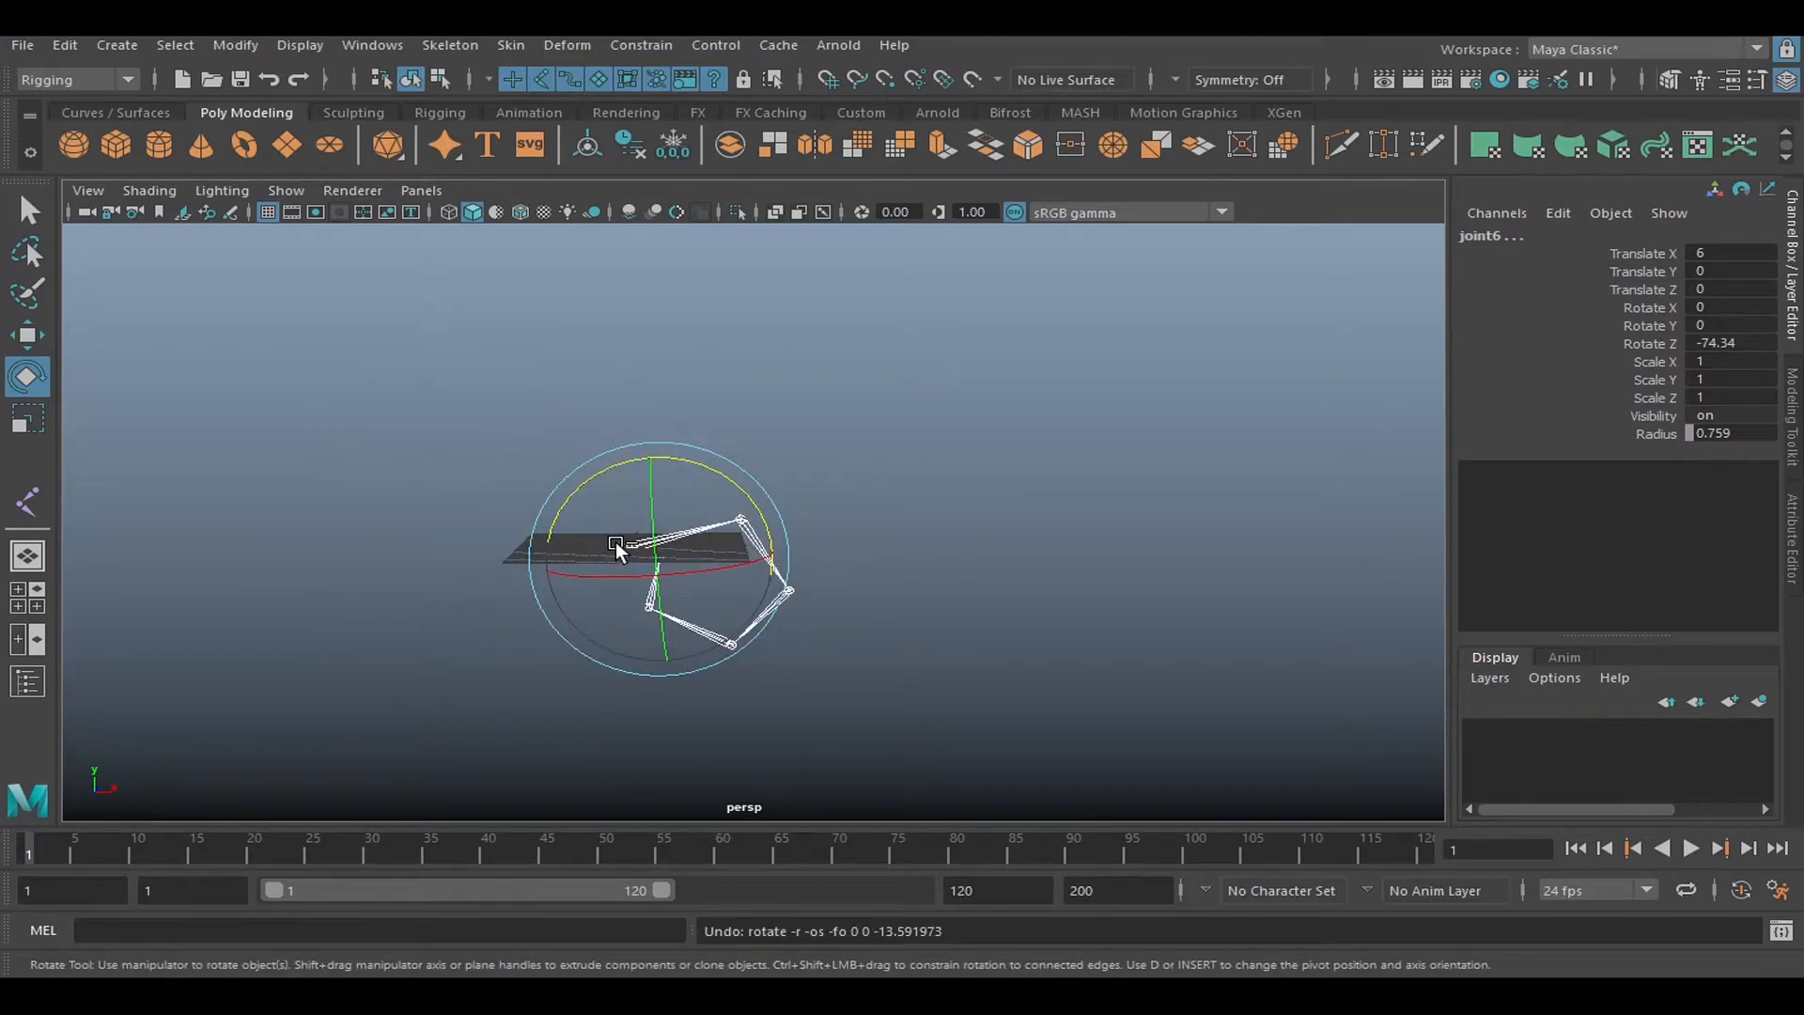
middle_click_drag(745, 483, 729, 588, "alt")
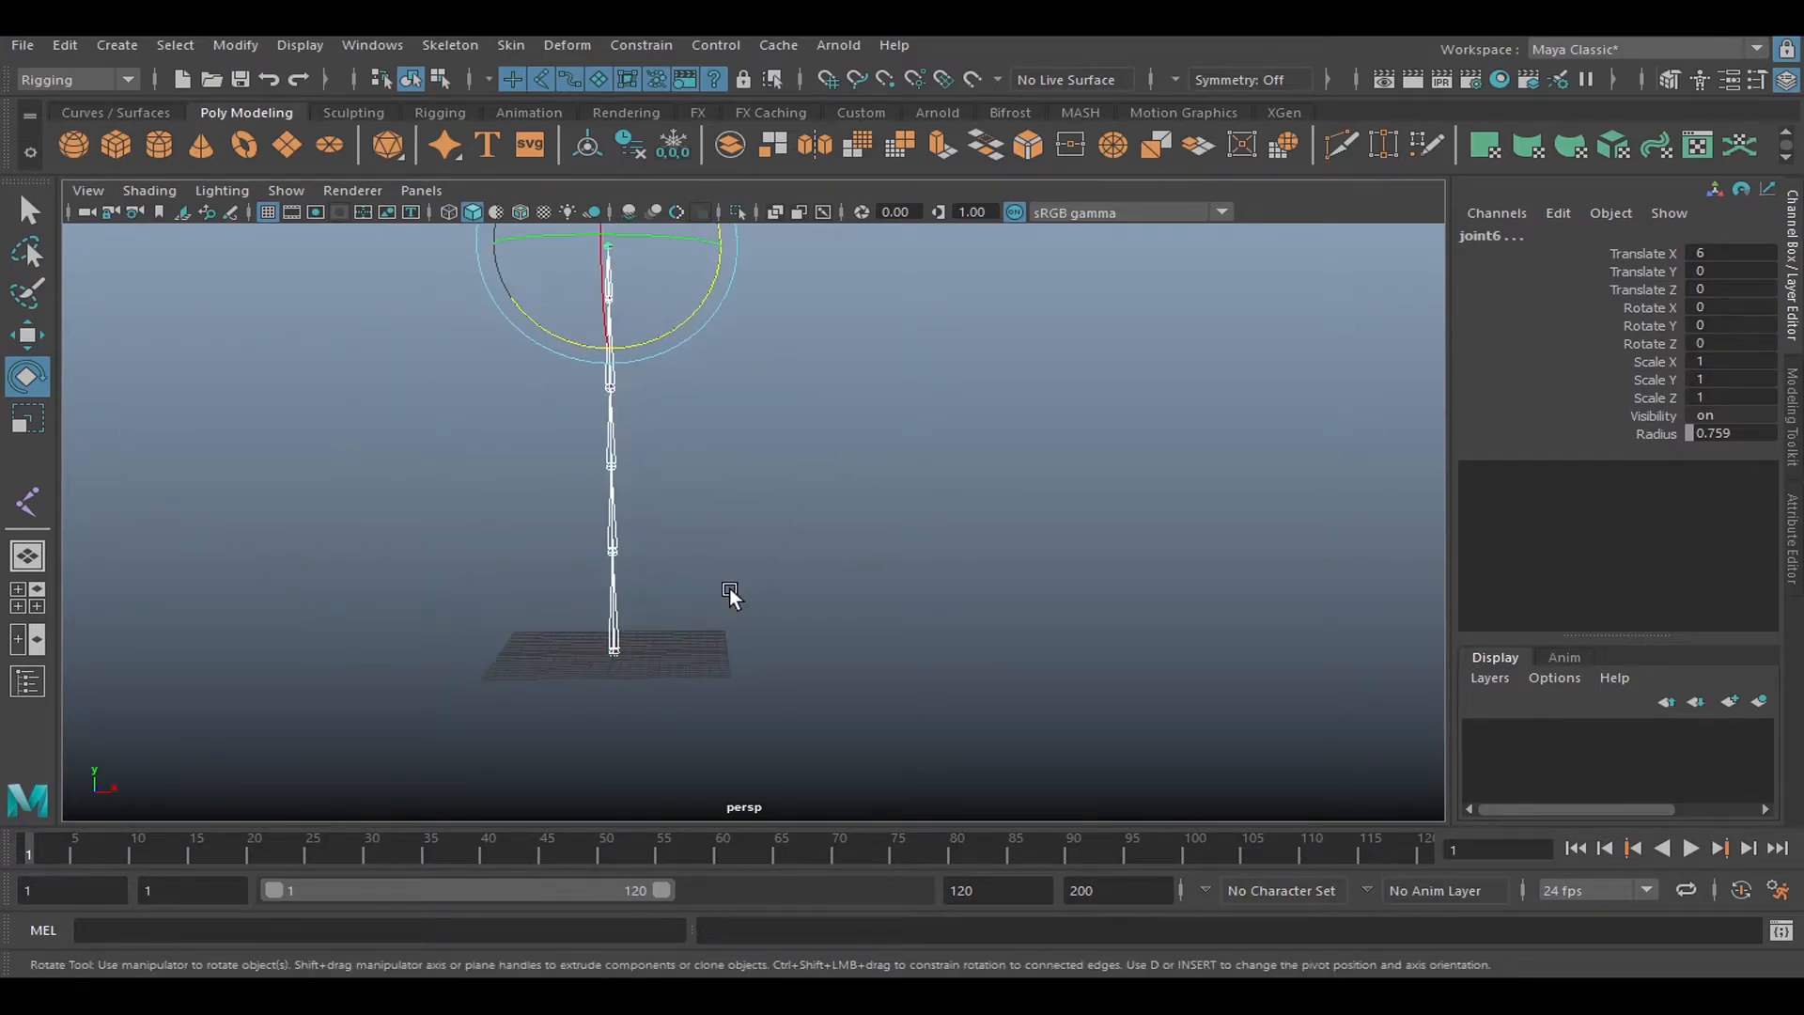
left_click(713, 530)
Hide the grid in the front and perspective views and display the joint chain in wireframe.
middle_click_drag(723, 472, 730, 540, "alt")
key("space")
left_click_drag(774, 500, 769, 560)
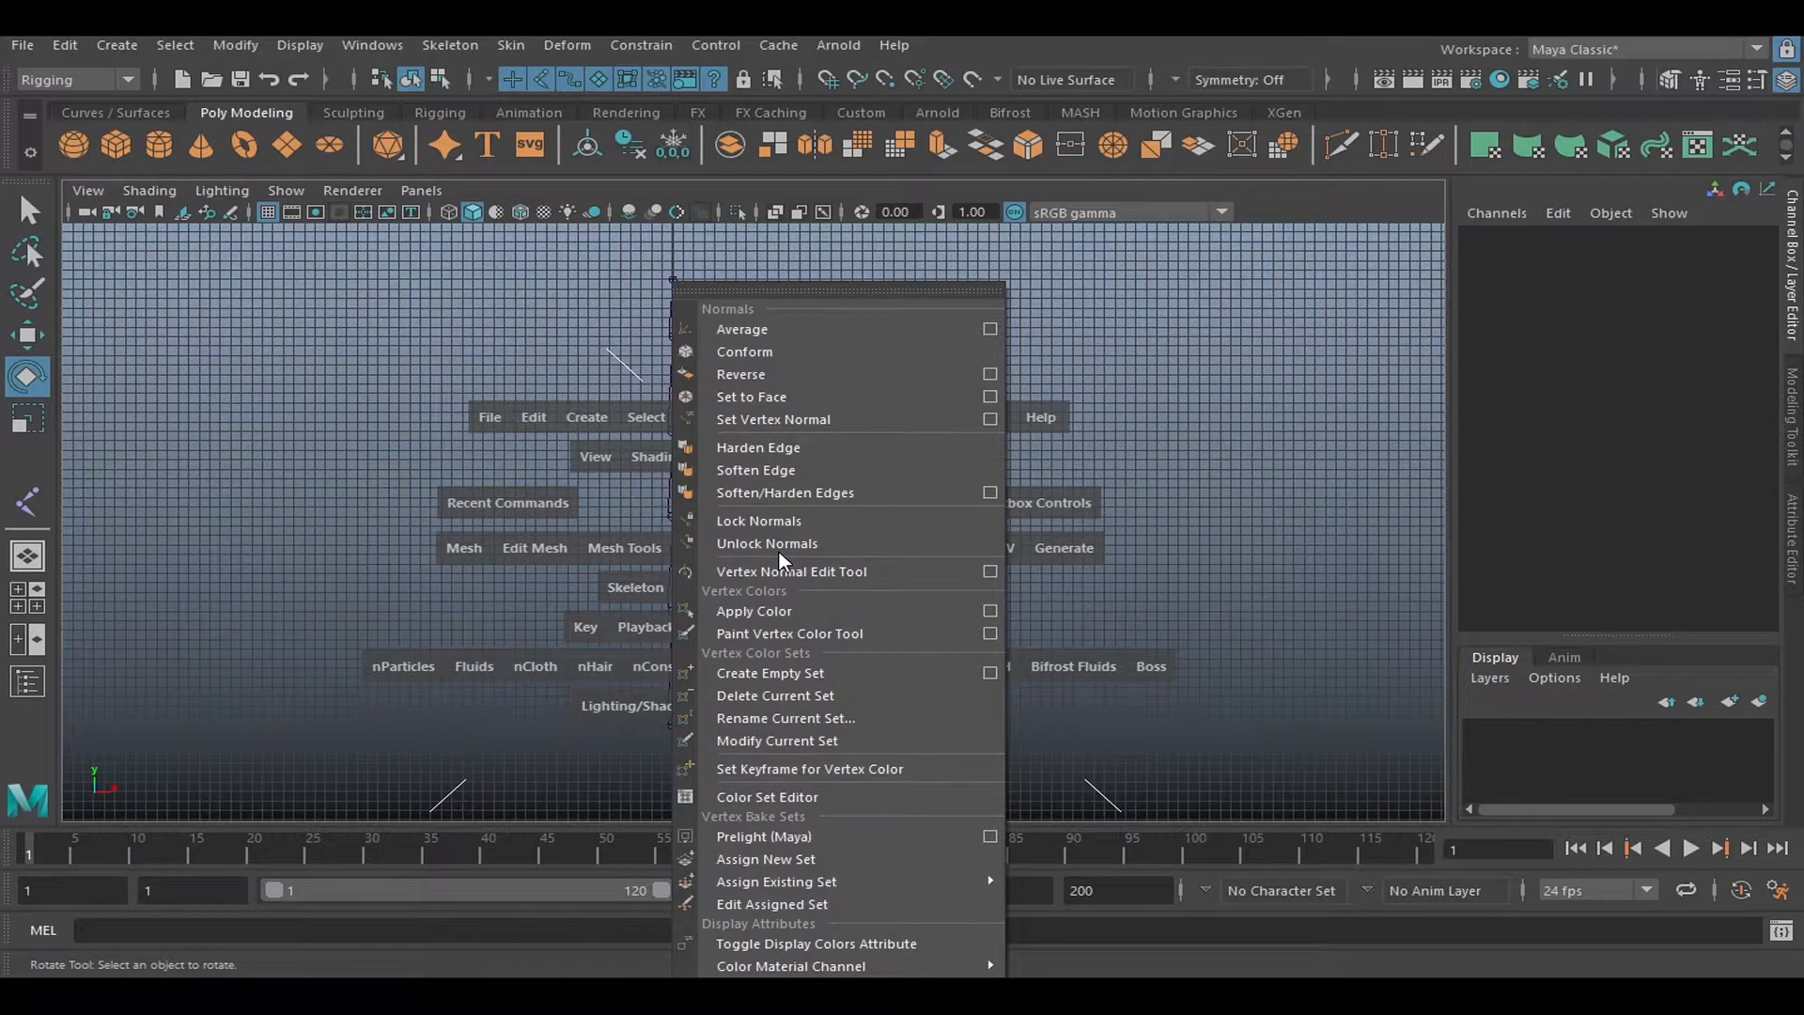
left_click_drag(972, 430, 1017, 472)
key("space")
middle_click_drag(1017, 472, 904, 471, "alt")
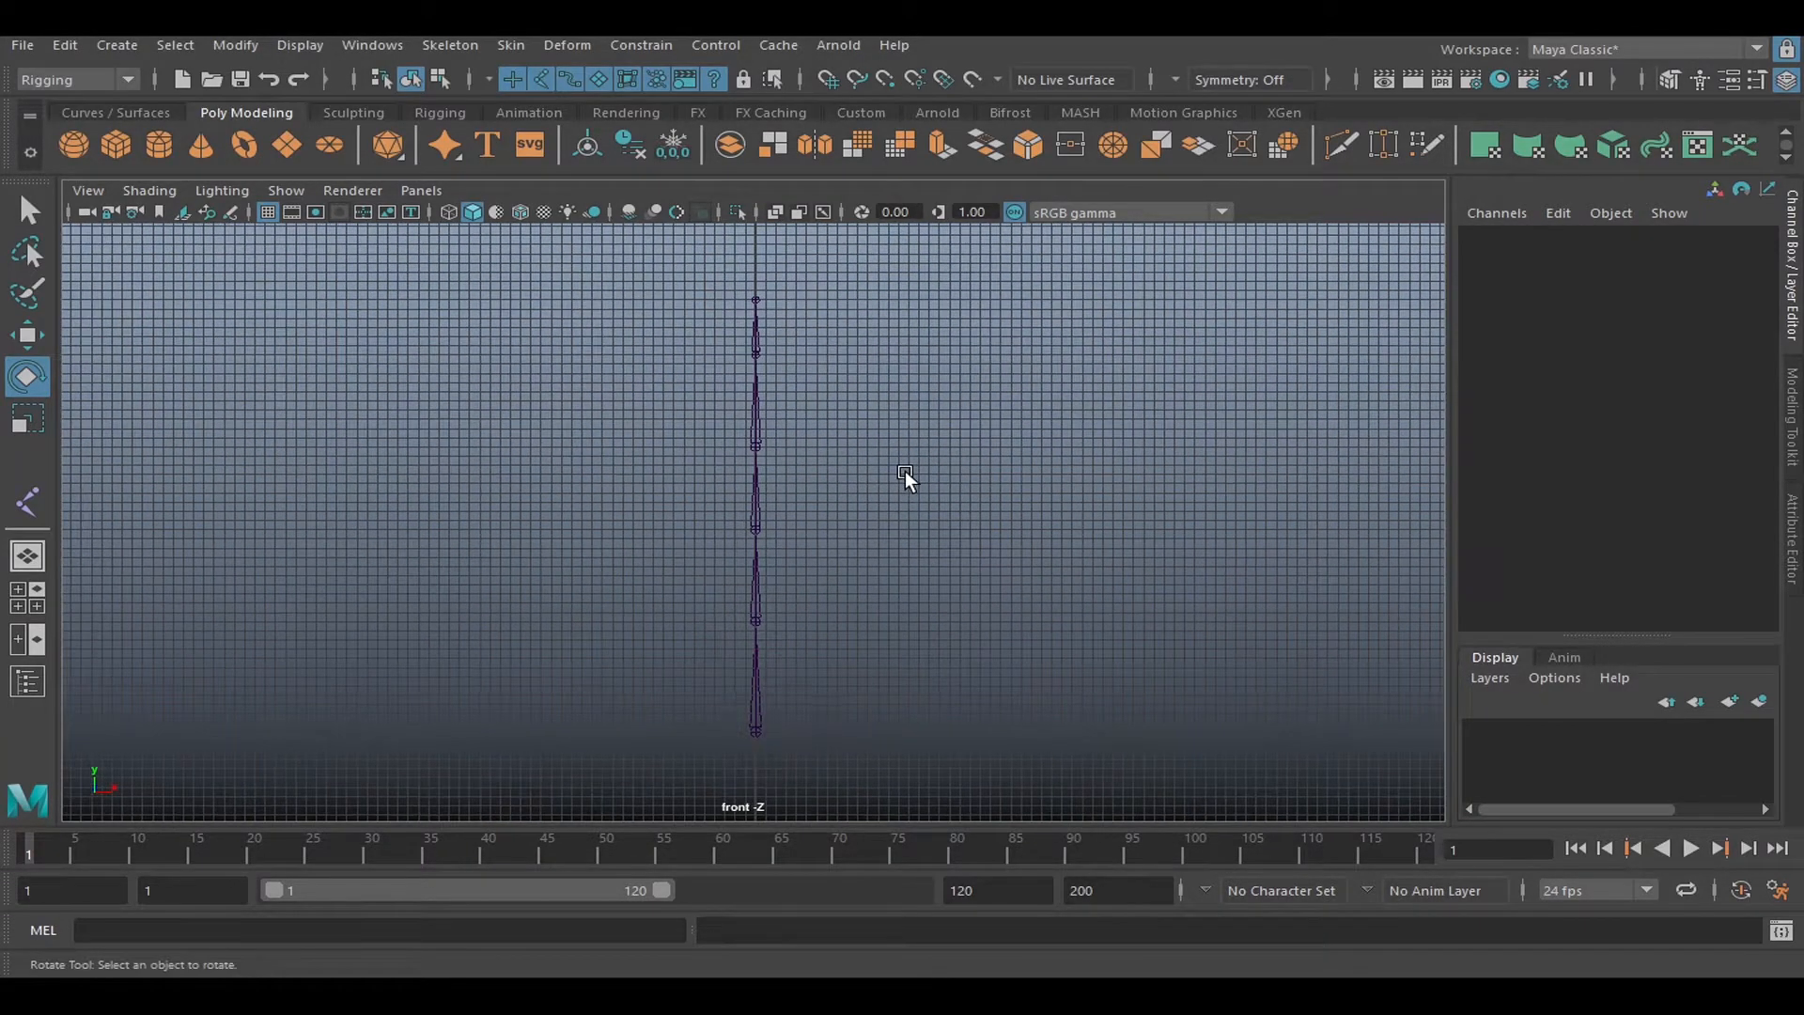
left_click(268, 212)
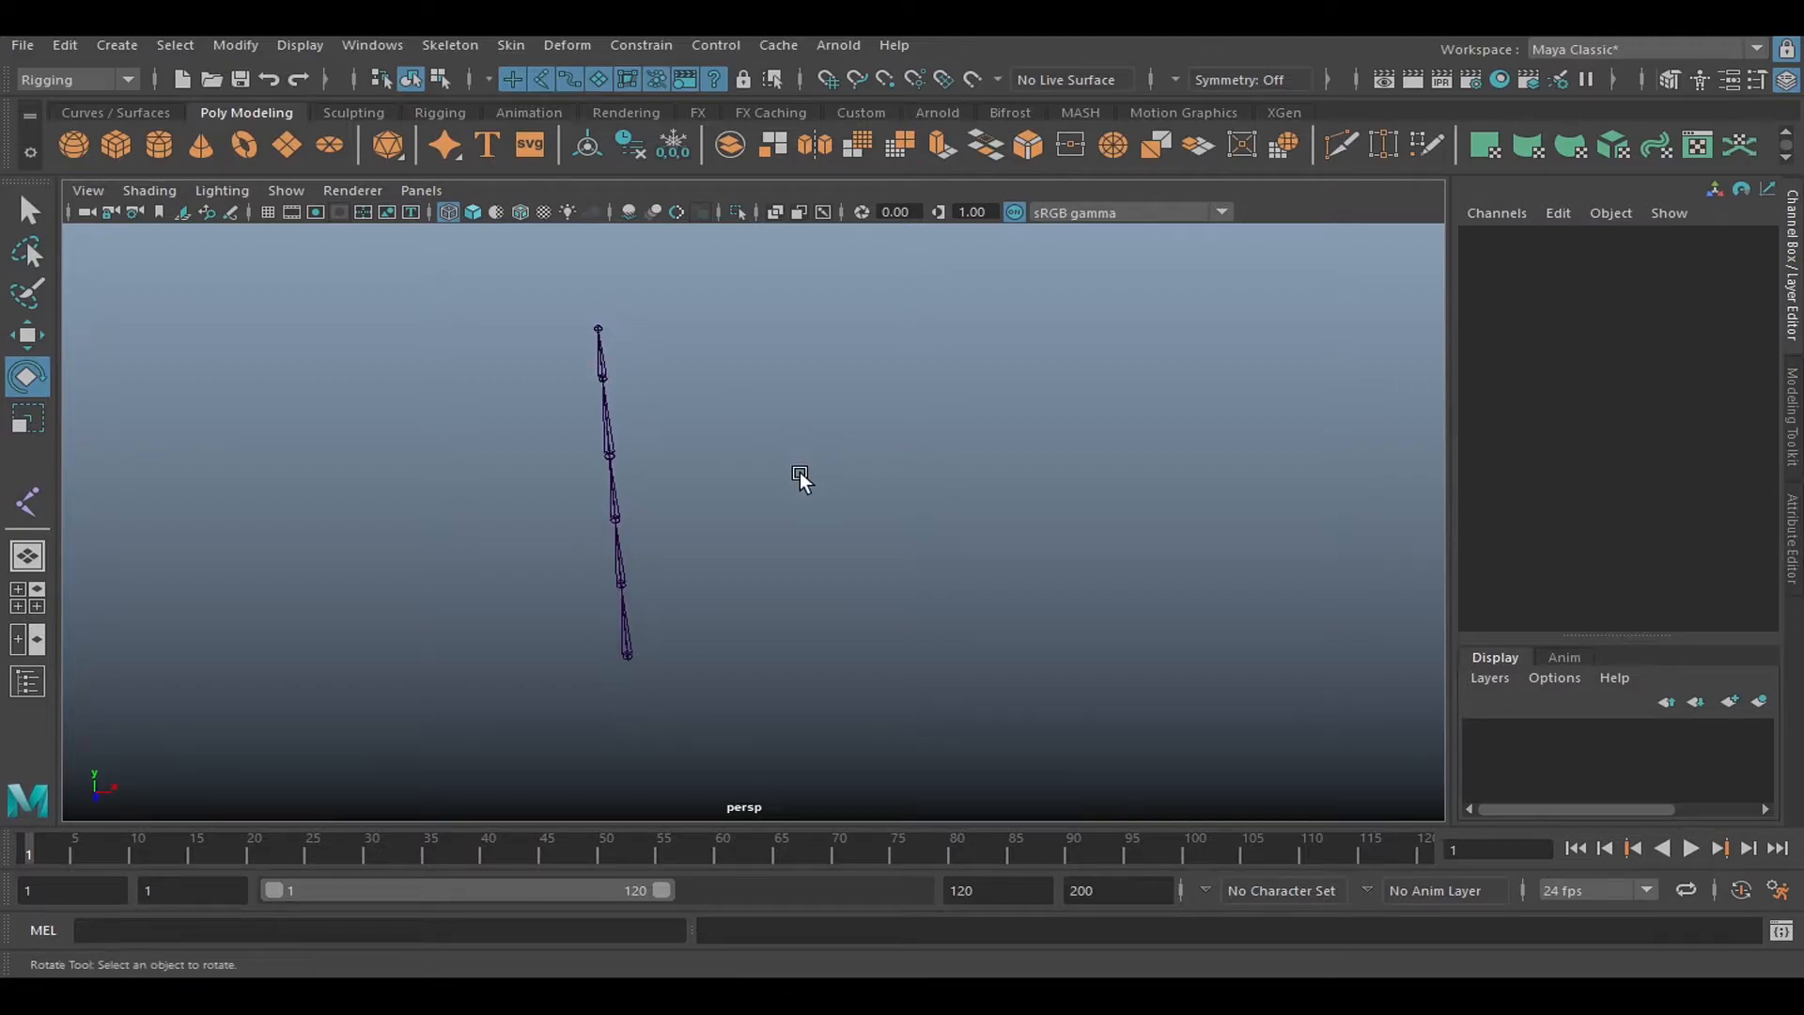
left_click(269, 212)
left_click_drag(847, 423, 714, 389, "alt")
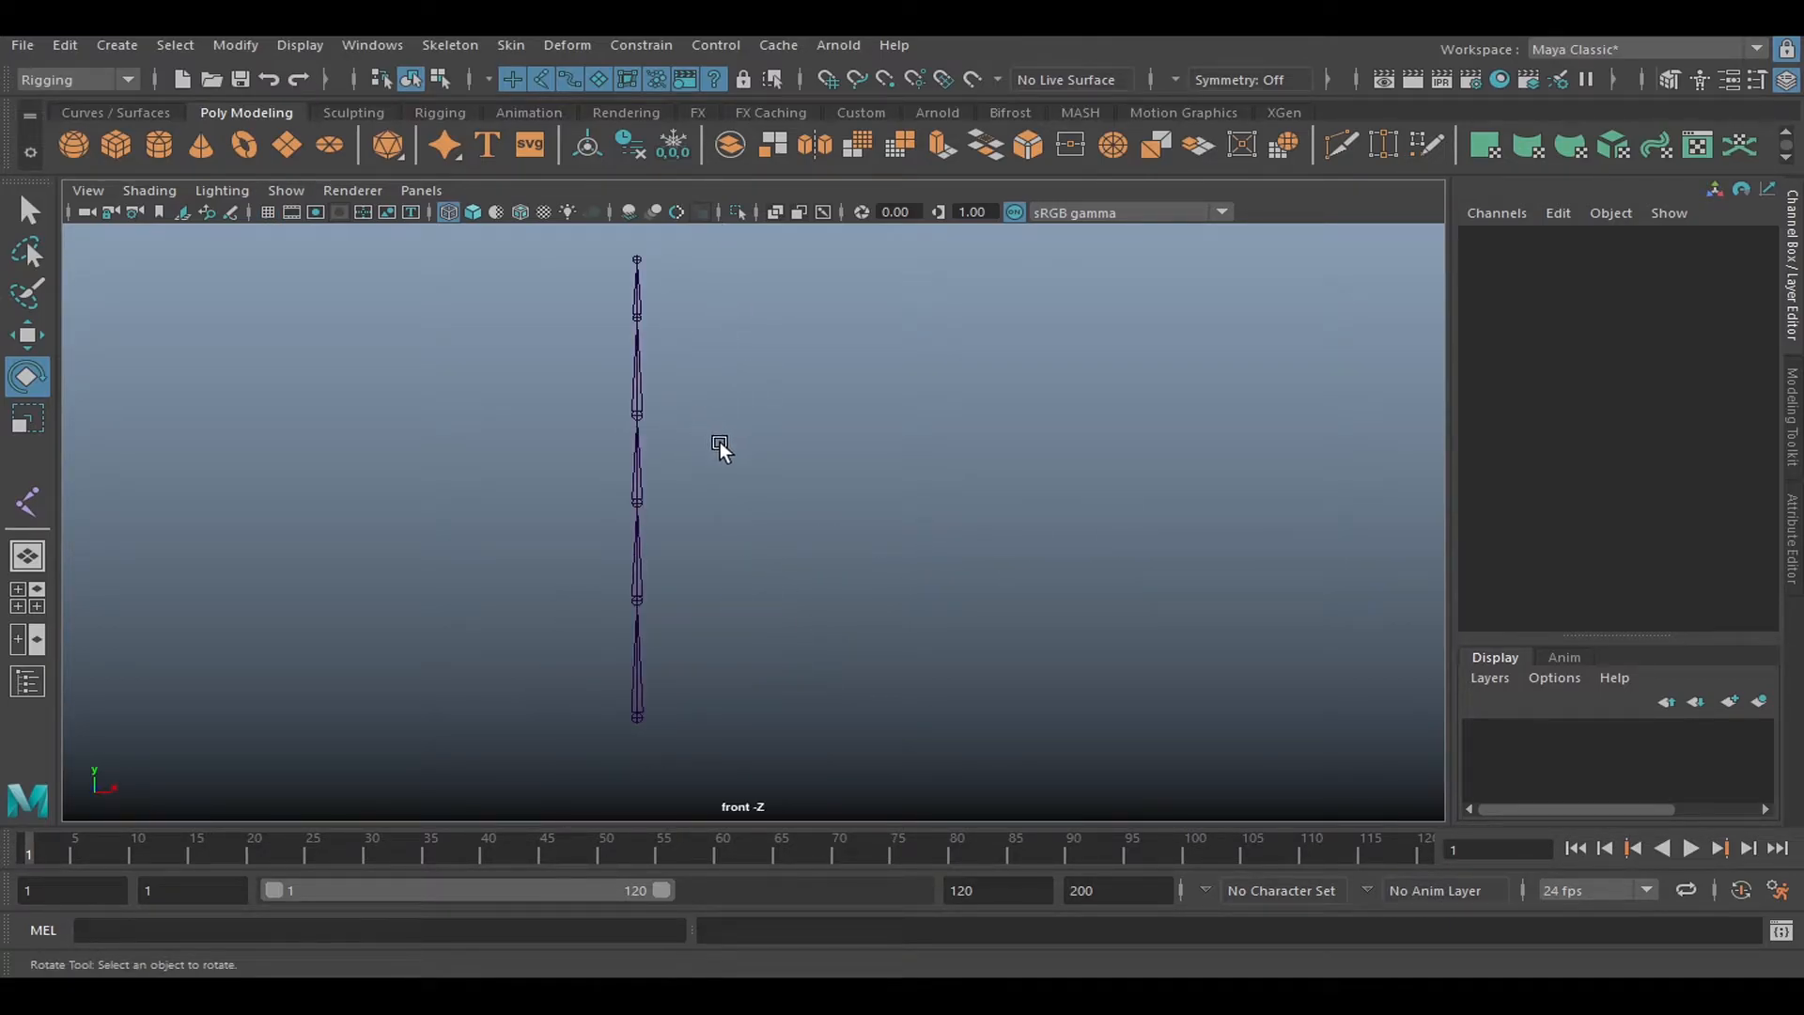
Increase the joint display size so the bones and joints are drawn larger, and close the size settings.
left_click(300, 45)
mouse_move(658, 378)
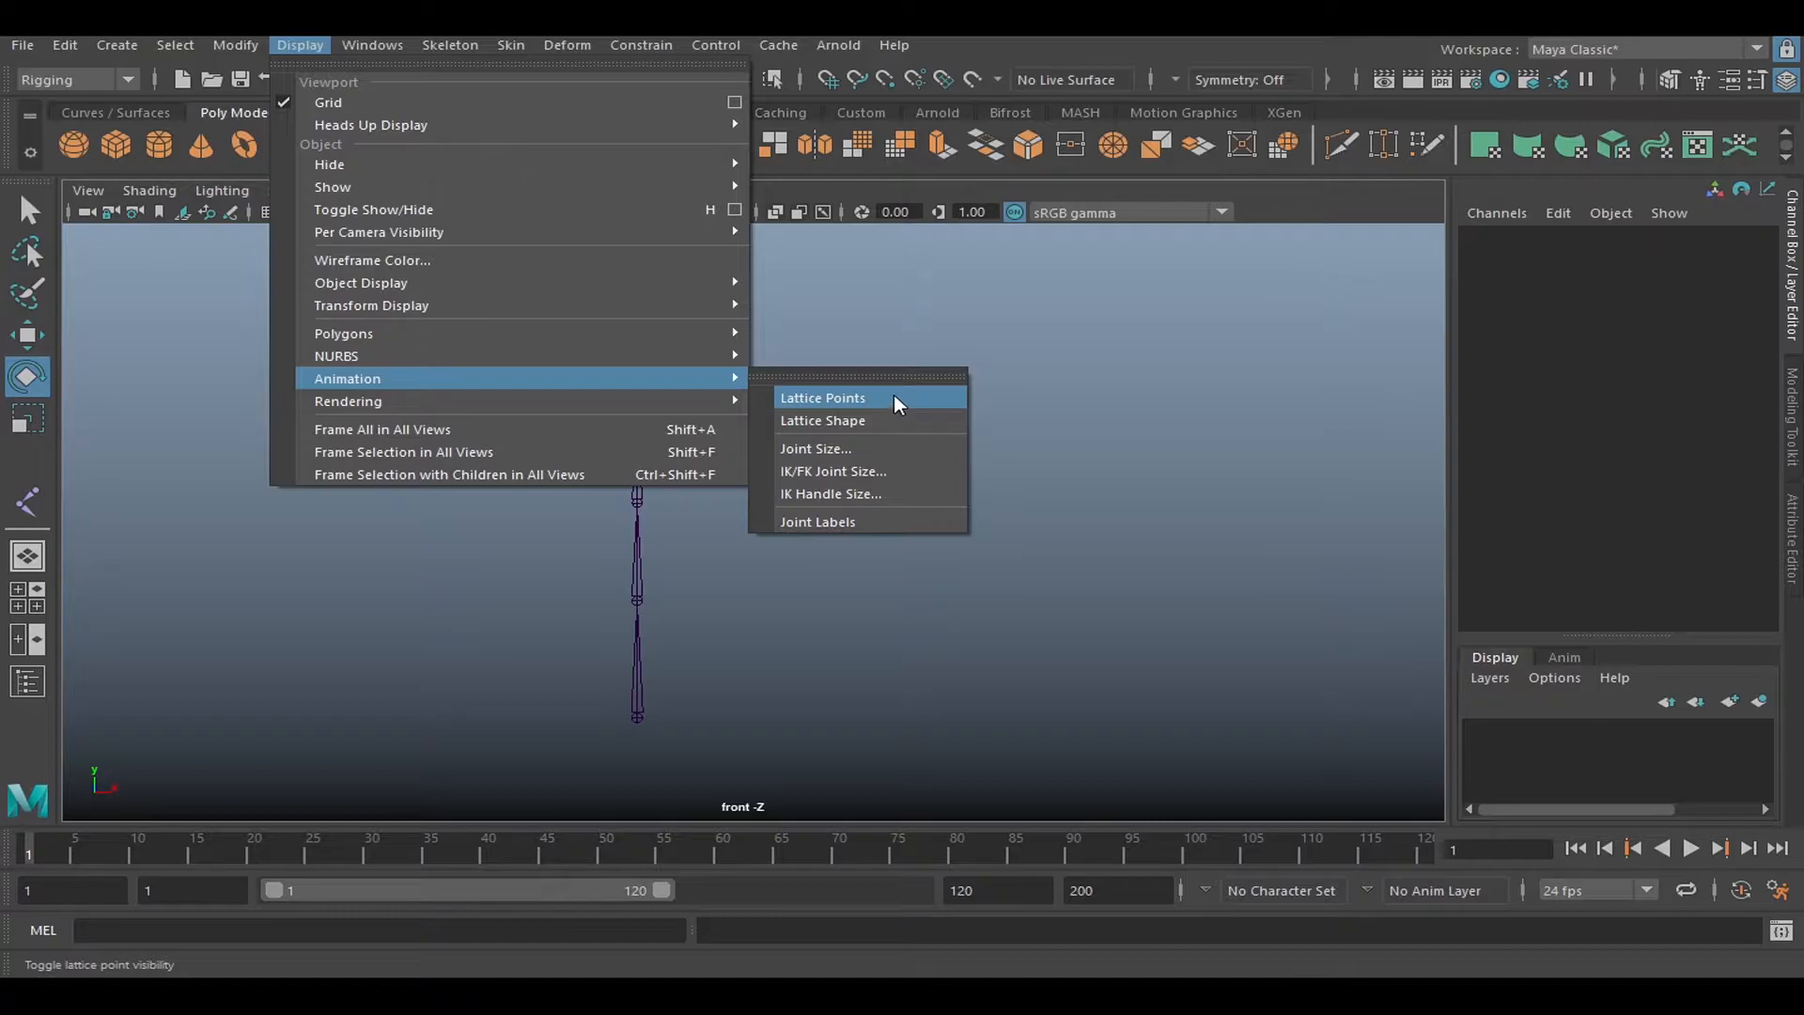
left_click(906, 449)
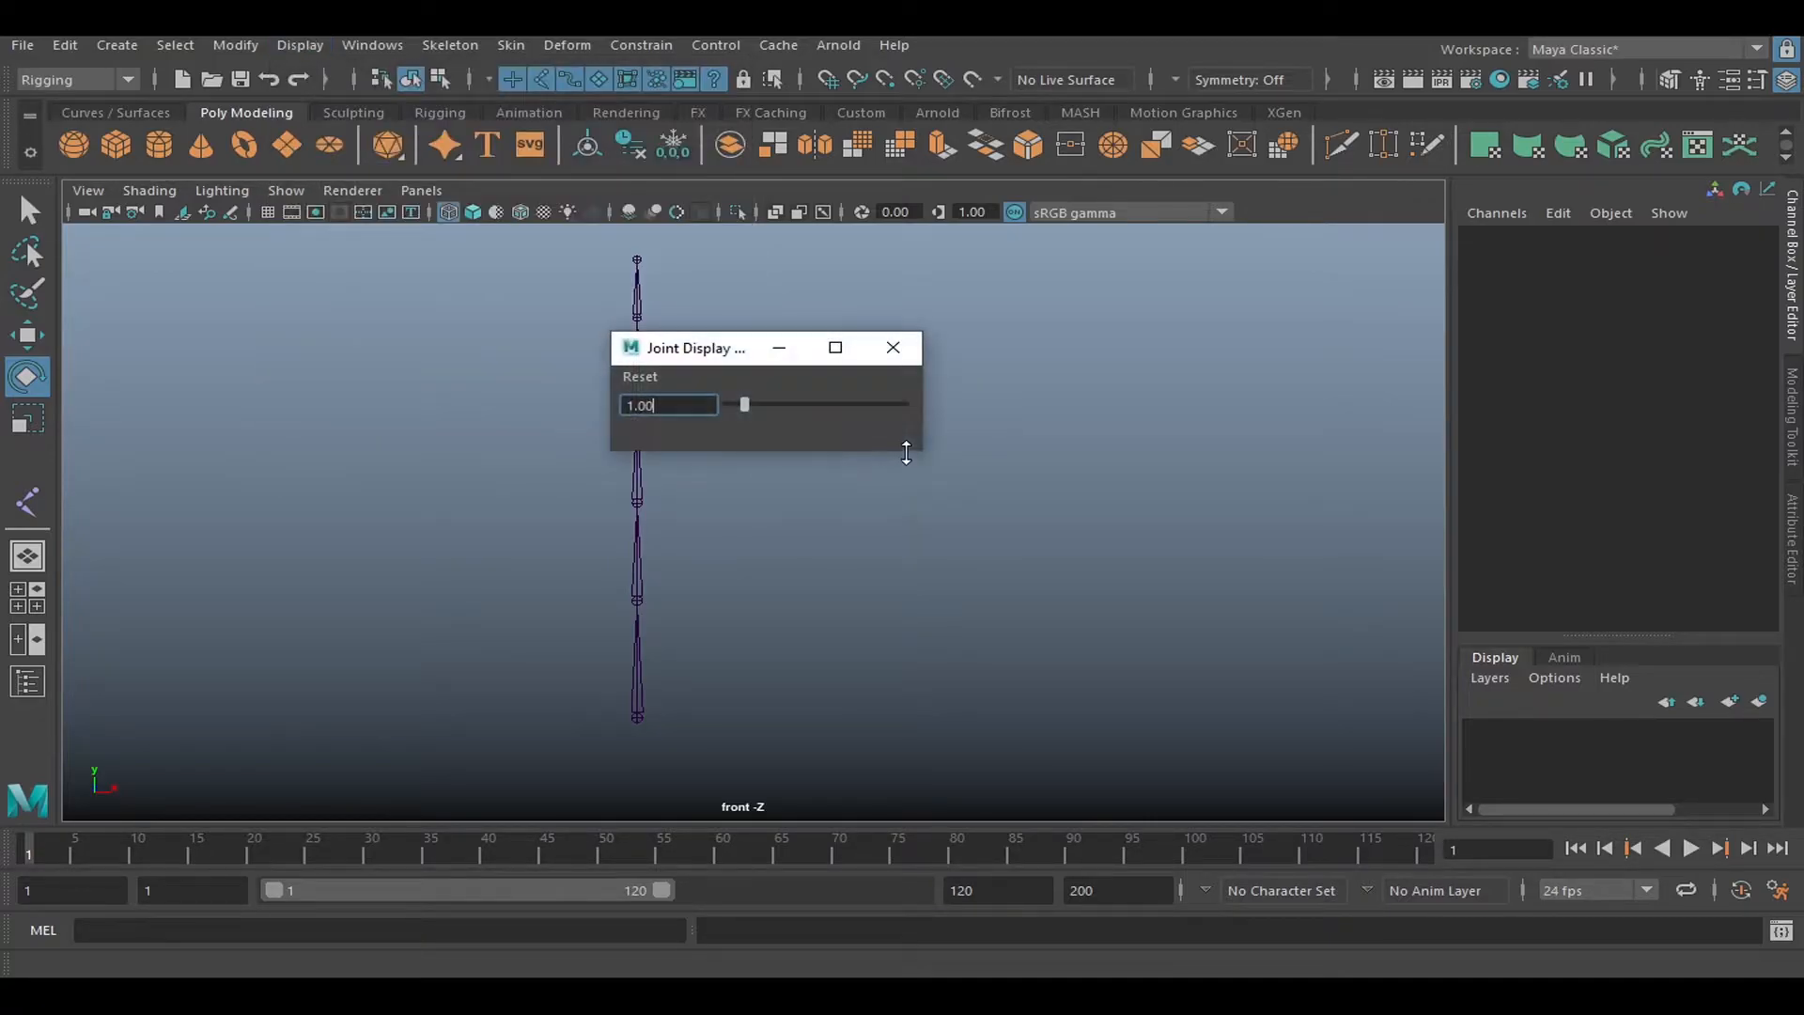
left_click(889, 342)
left_click(869, 447)
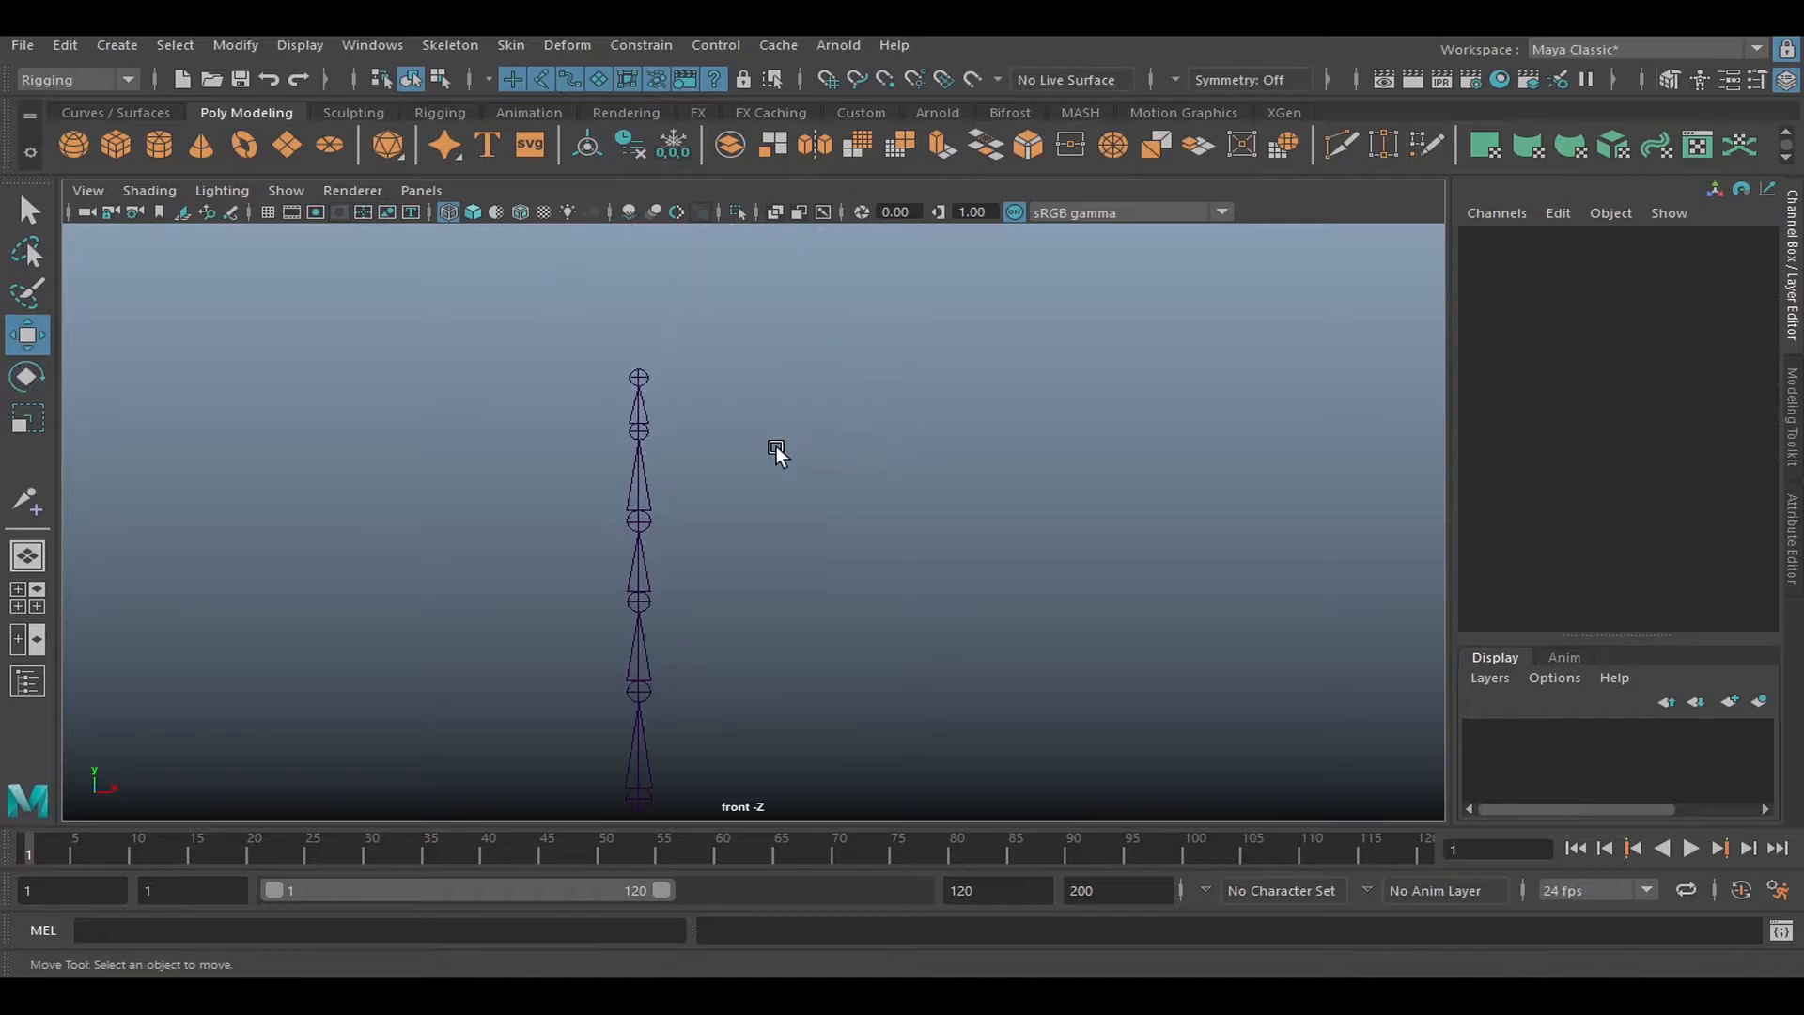
Extend the chain from its tip with Insert Joints, adding one bone straight up, one horizontal and two bending downward.
left_click(464, 45)
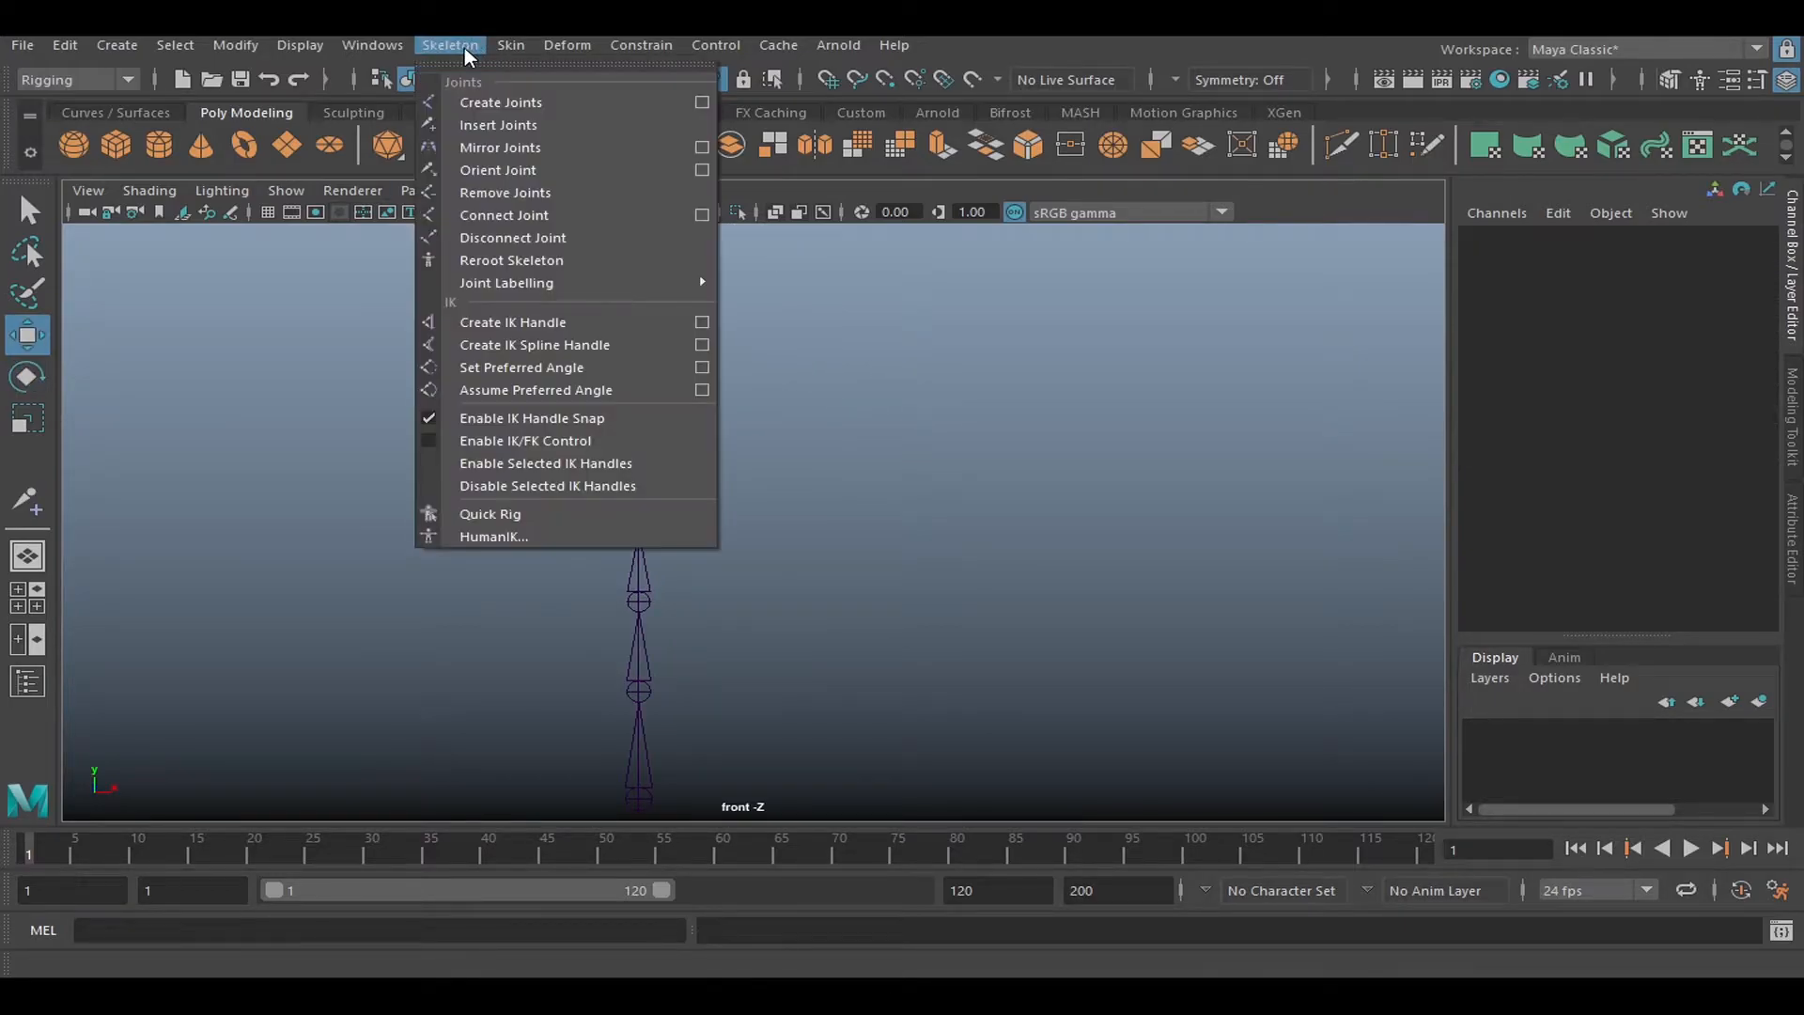
left_click(501, 132)
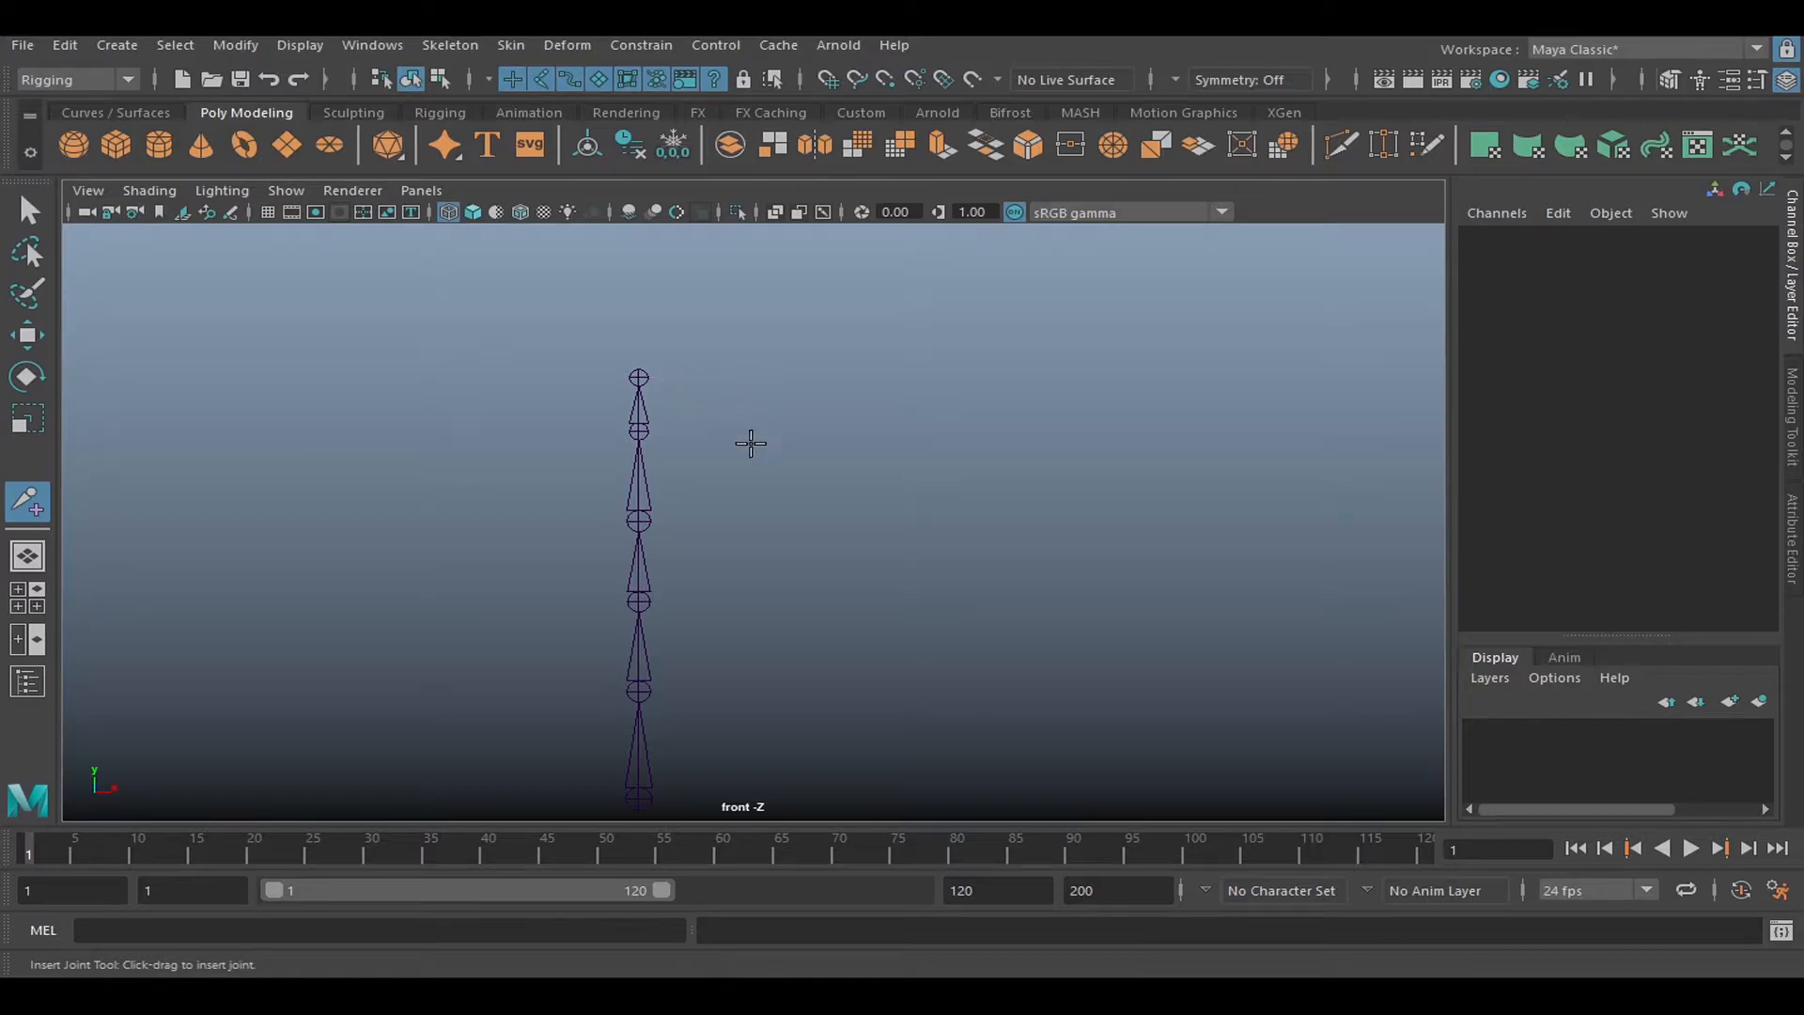
middle_click_drag(752, 583, 690, 669, "alt")
middle_click_drag(691, 504, 704, 562, "alt")
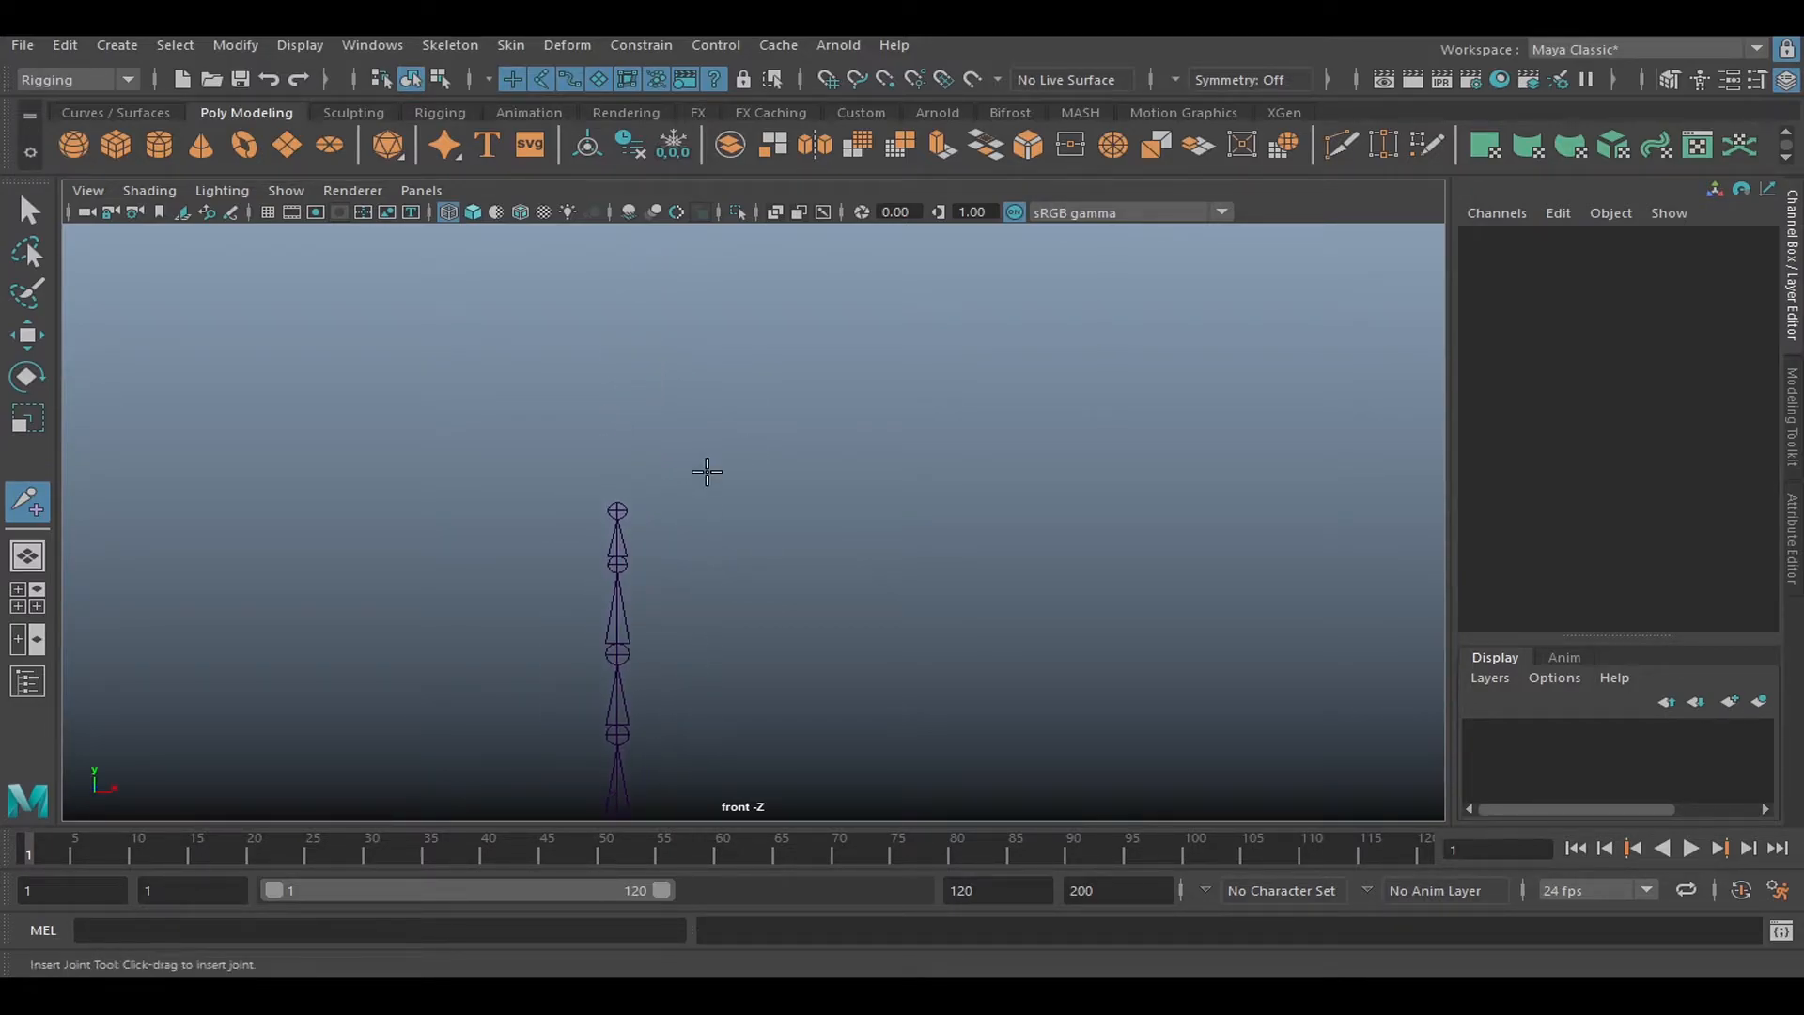
left_click_drag(618, 510, 1090, 451)
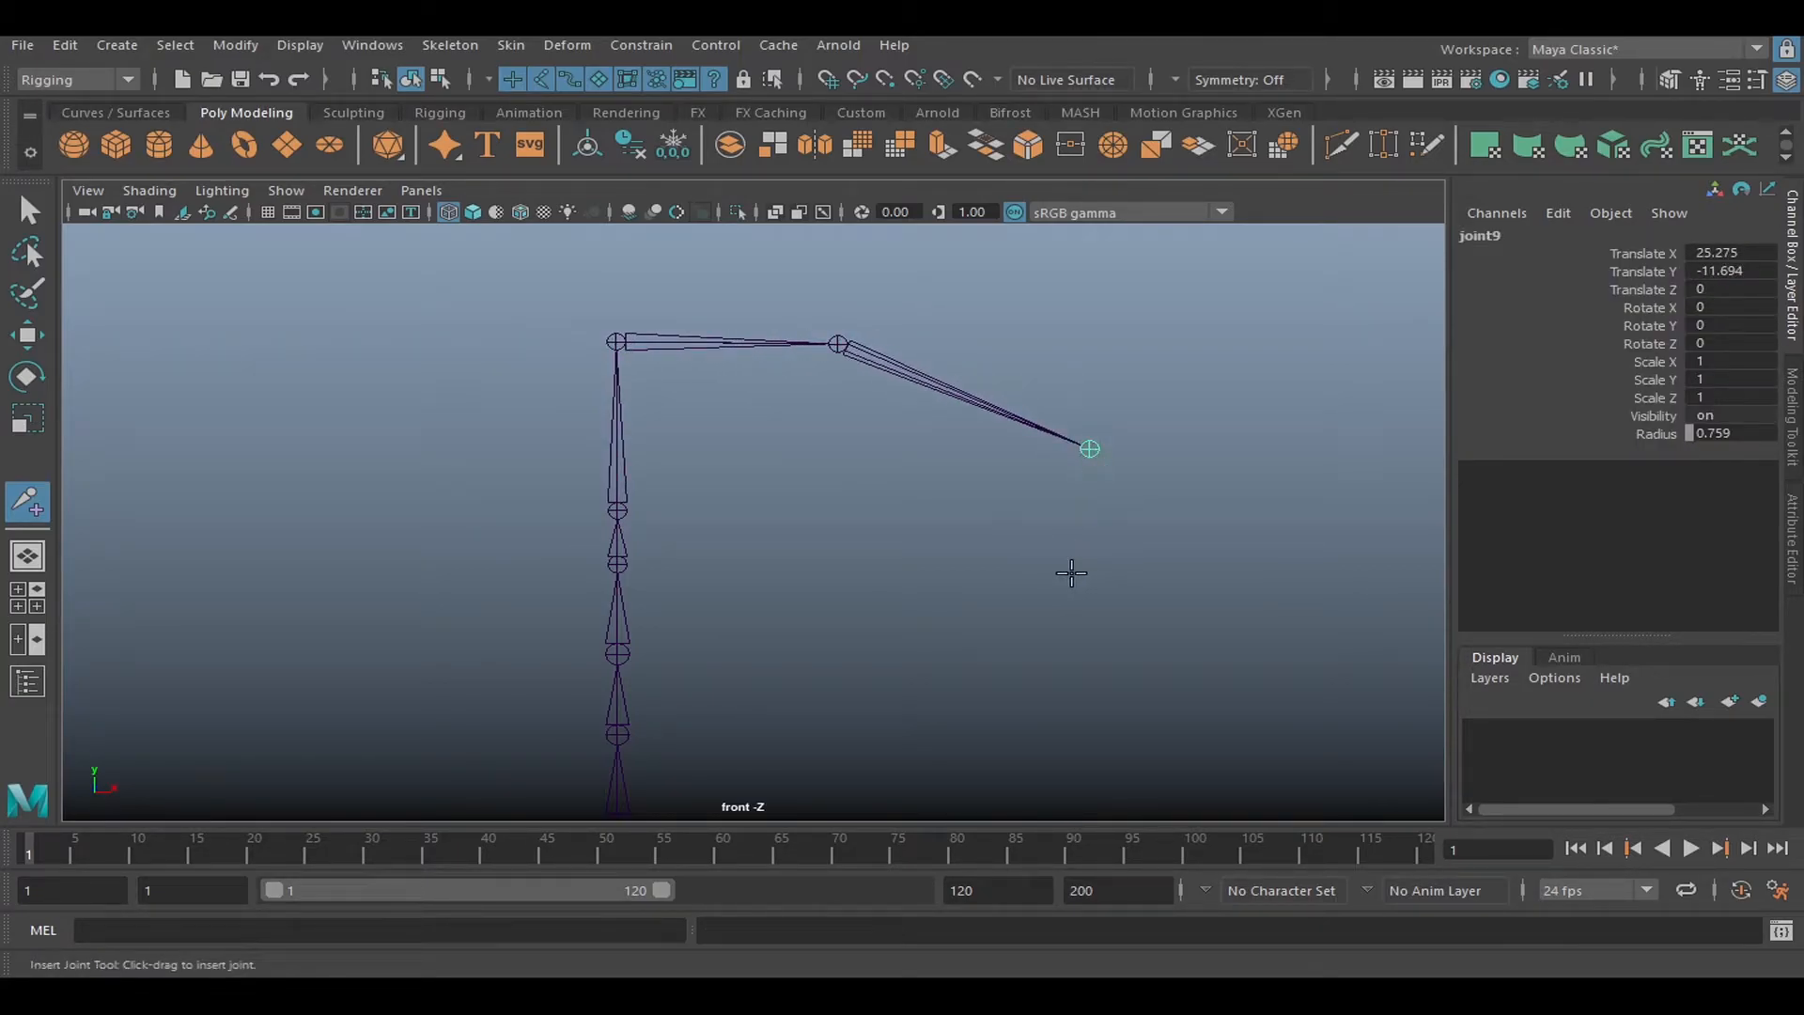
middle_click_drag(1074, 572, 1013, 499, "alt")
left_click(903, 467)
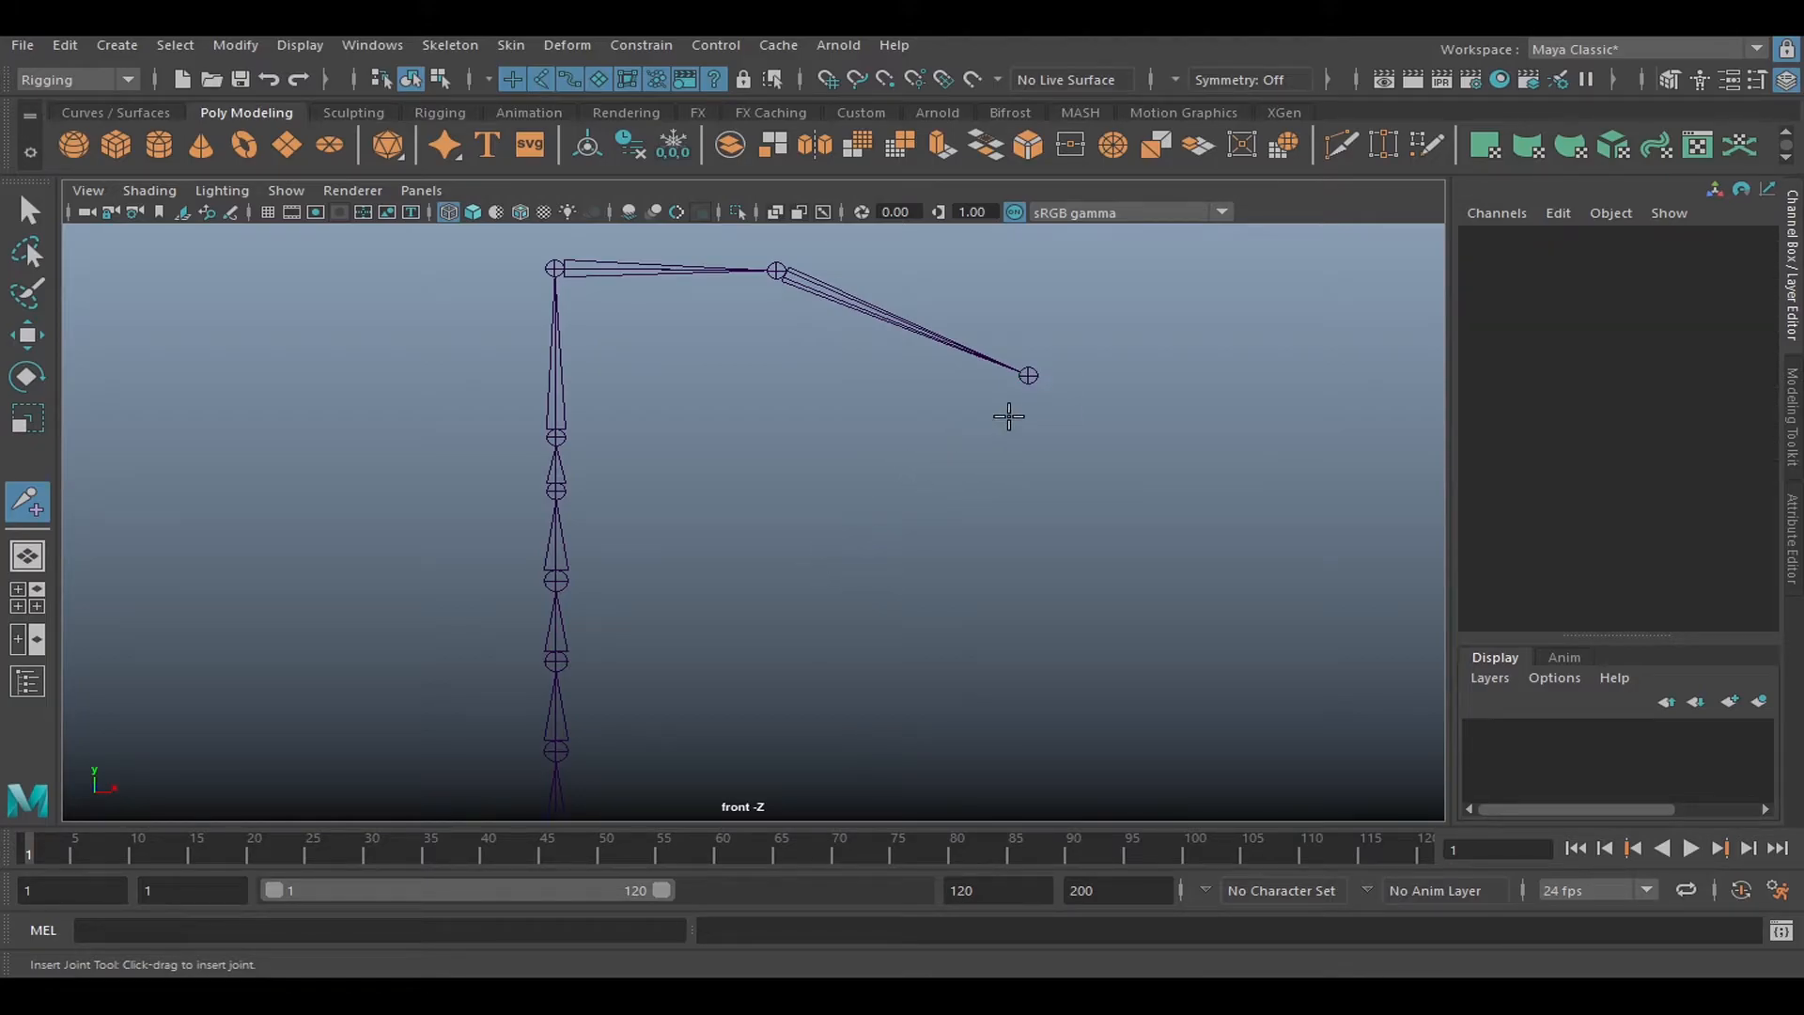
left_click_drag(1030, 378, 971, 539)
middle_click_drag(1055, 539, 1047, 500, "alt")
scroll(839, 422, "up", 1)
middle_click_drag(839, 421, 914, 563, "alt")
Insert an extra joint partway along the sloping bone, the horizontal bone and the vertical bone of the extension.
left_click(453, 49)
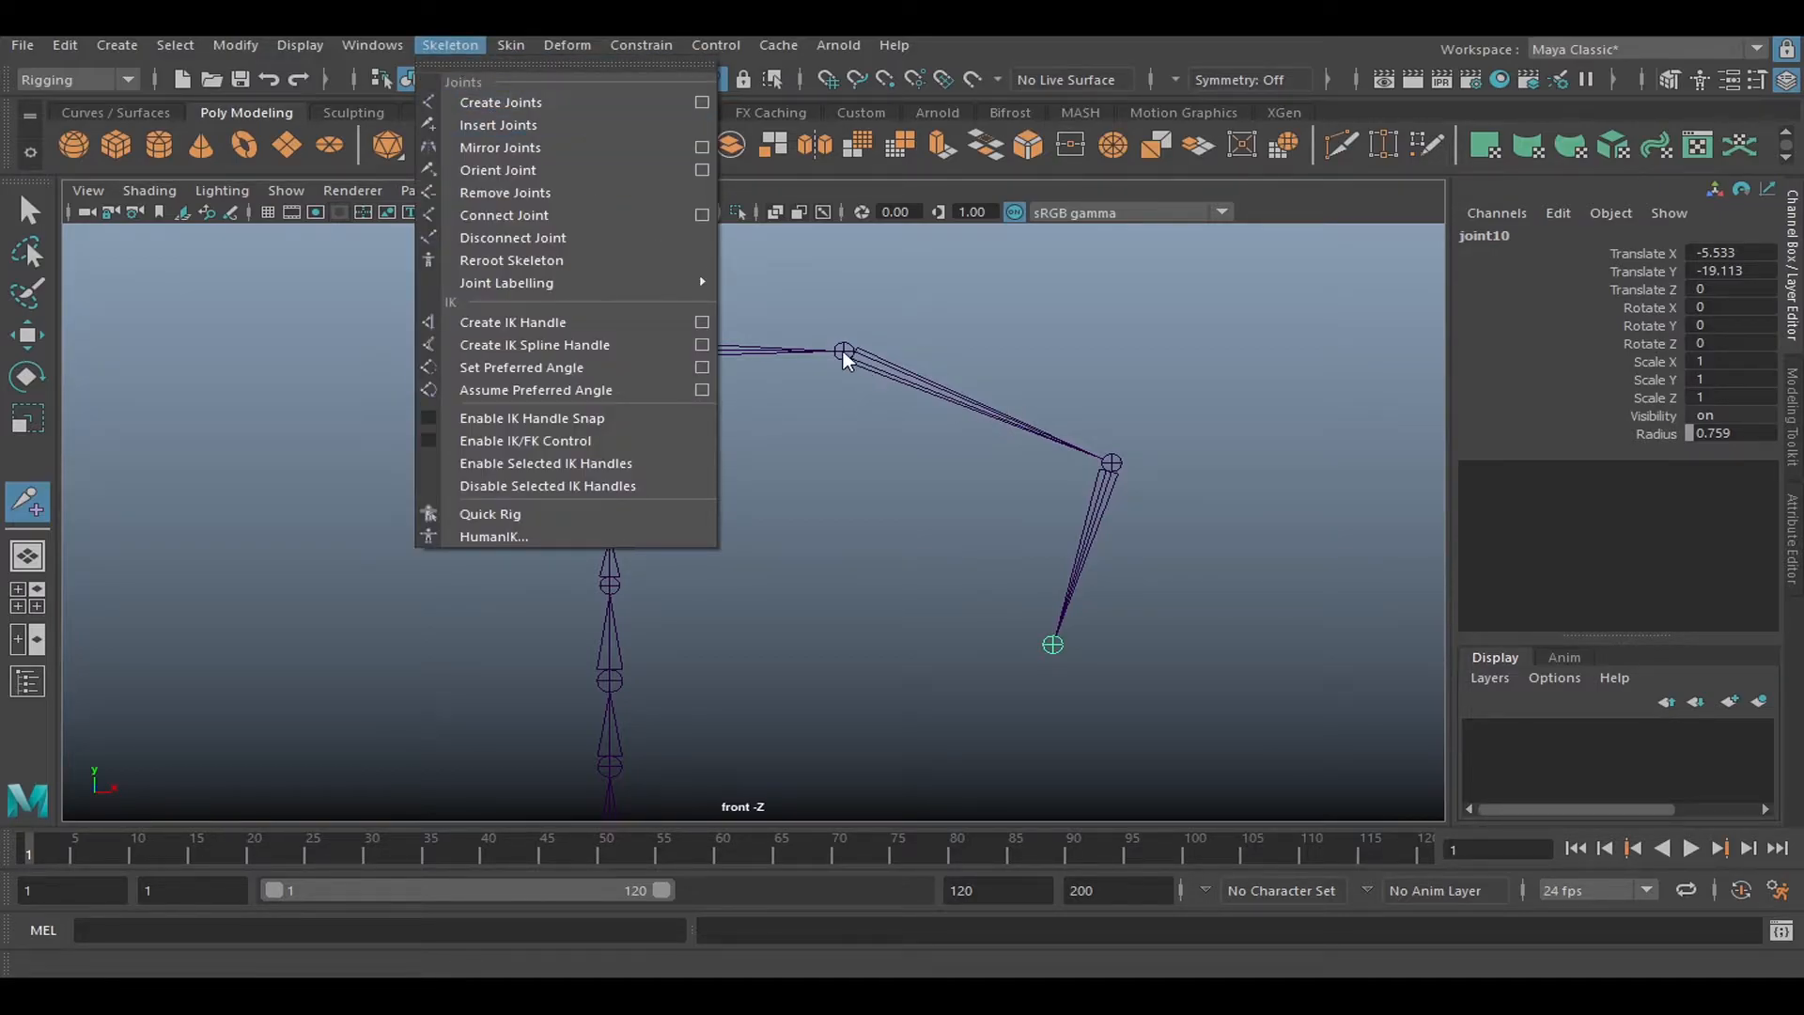
left_click(852, 408)
left_click_drag(844, 351, 999, 380)
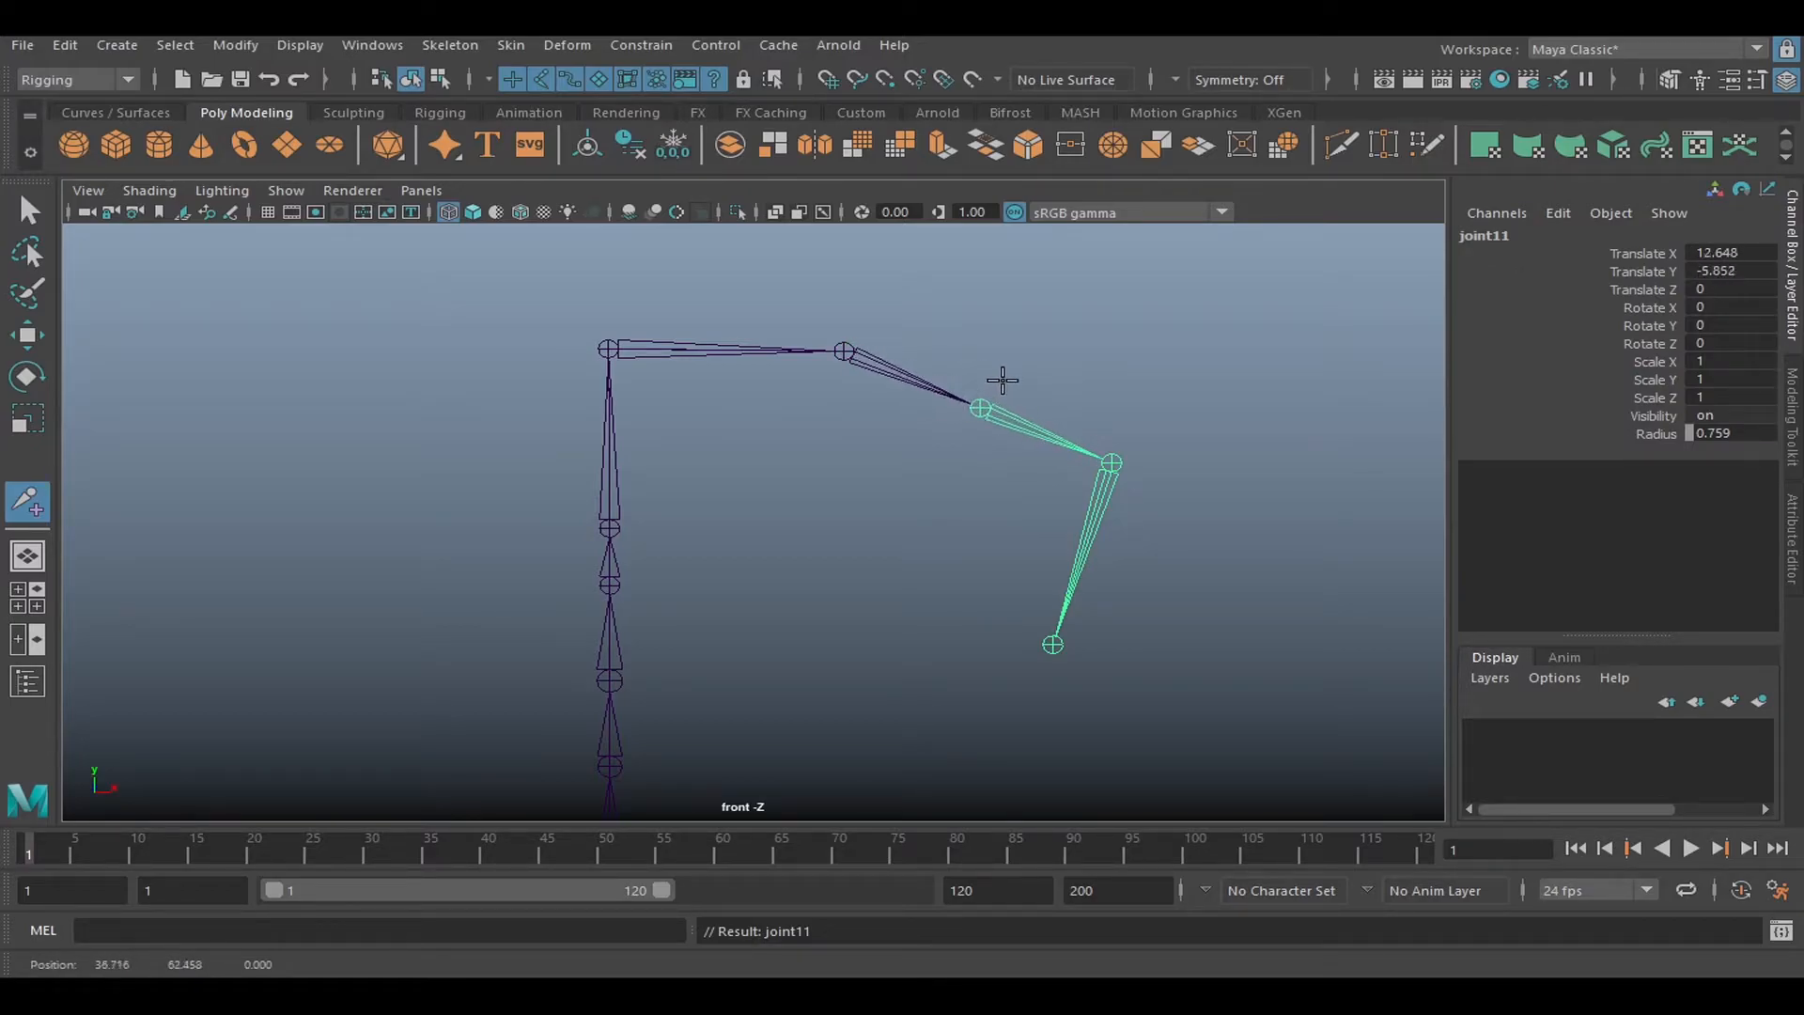
left_click_drag(608, 349, 695, 427)
left_click_drag(609, 528, 610, 454)
scroll(611, 453, "up", 1)
middle_click_drag(610, 454, 649, 507, "alt")
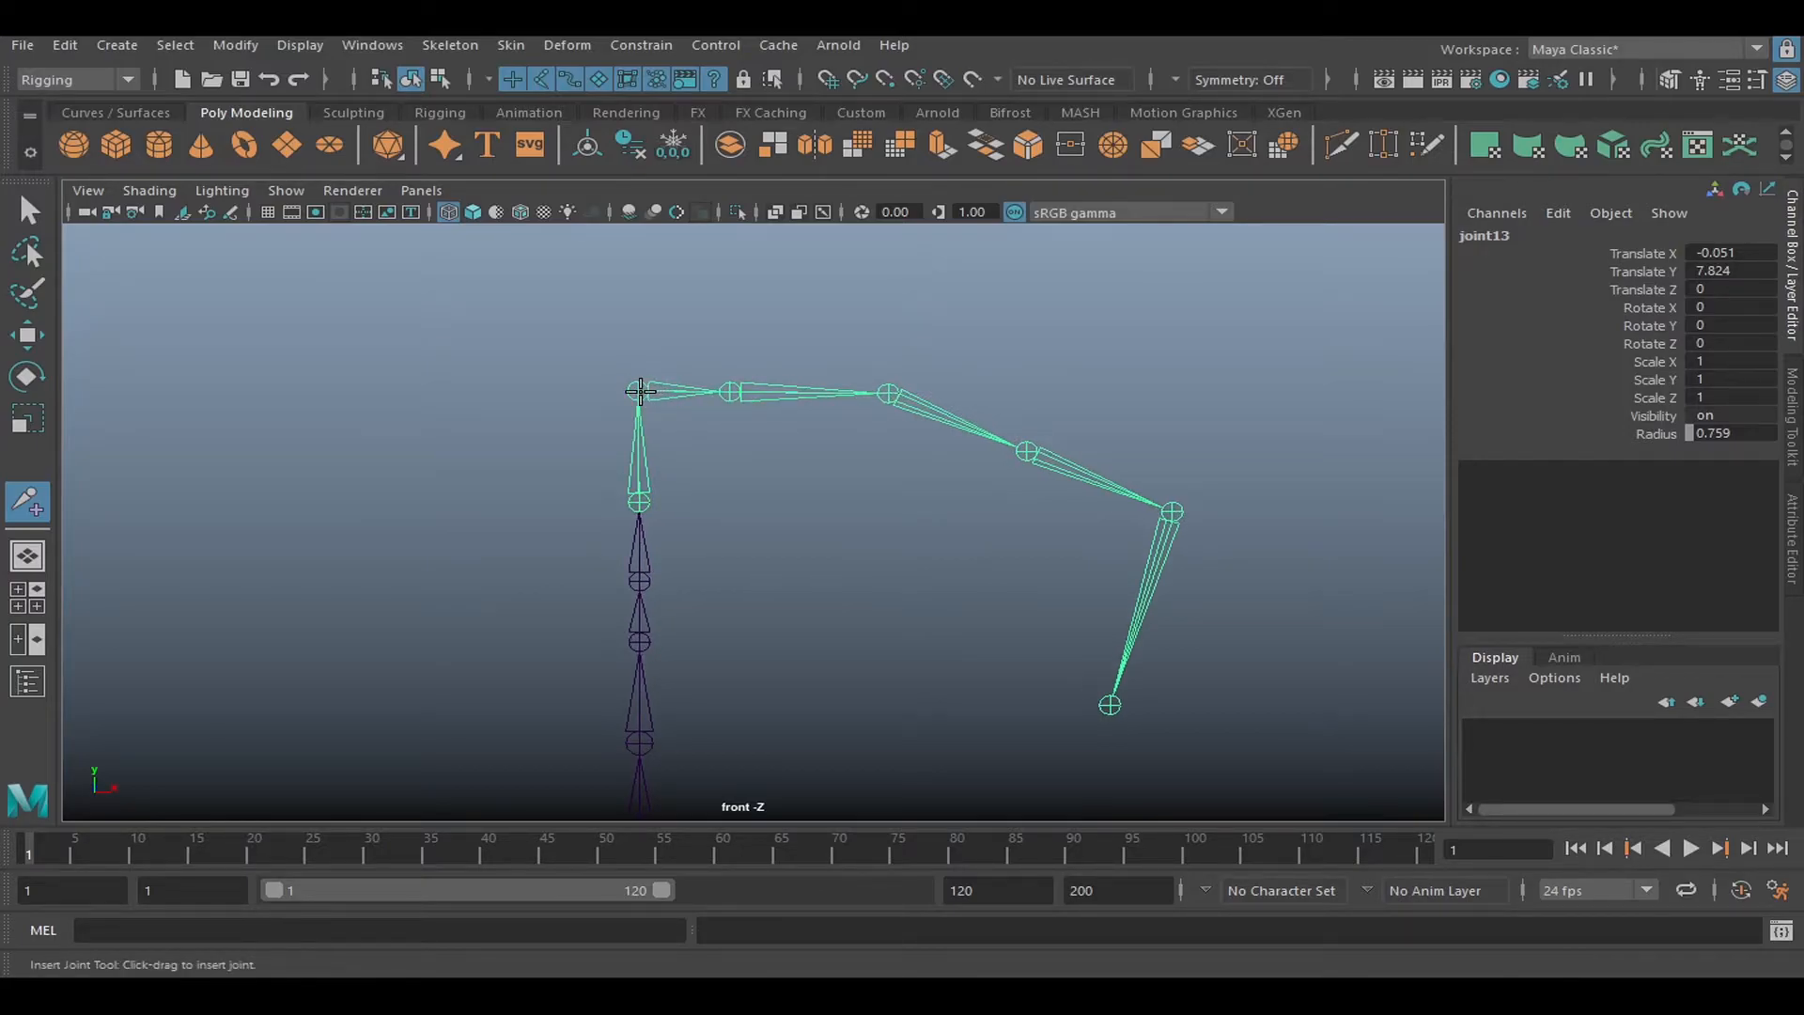
Delete the bent branch, starting from the joint partway along the horizontal section.
middle_click_drag(861, 556, 852, 447, "alt")
right_click_drag(905, 492, 690, 537, "alt")
right_click_drag(885, 504, 791, 517, "alt")
mouse_move(801, 536)
middle_mouse_down("alt")
mouse_move(818, 419)
mouse_move(789, 530)
middle_mouse_up("alt")
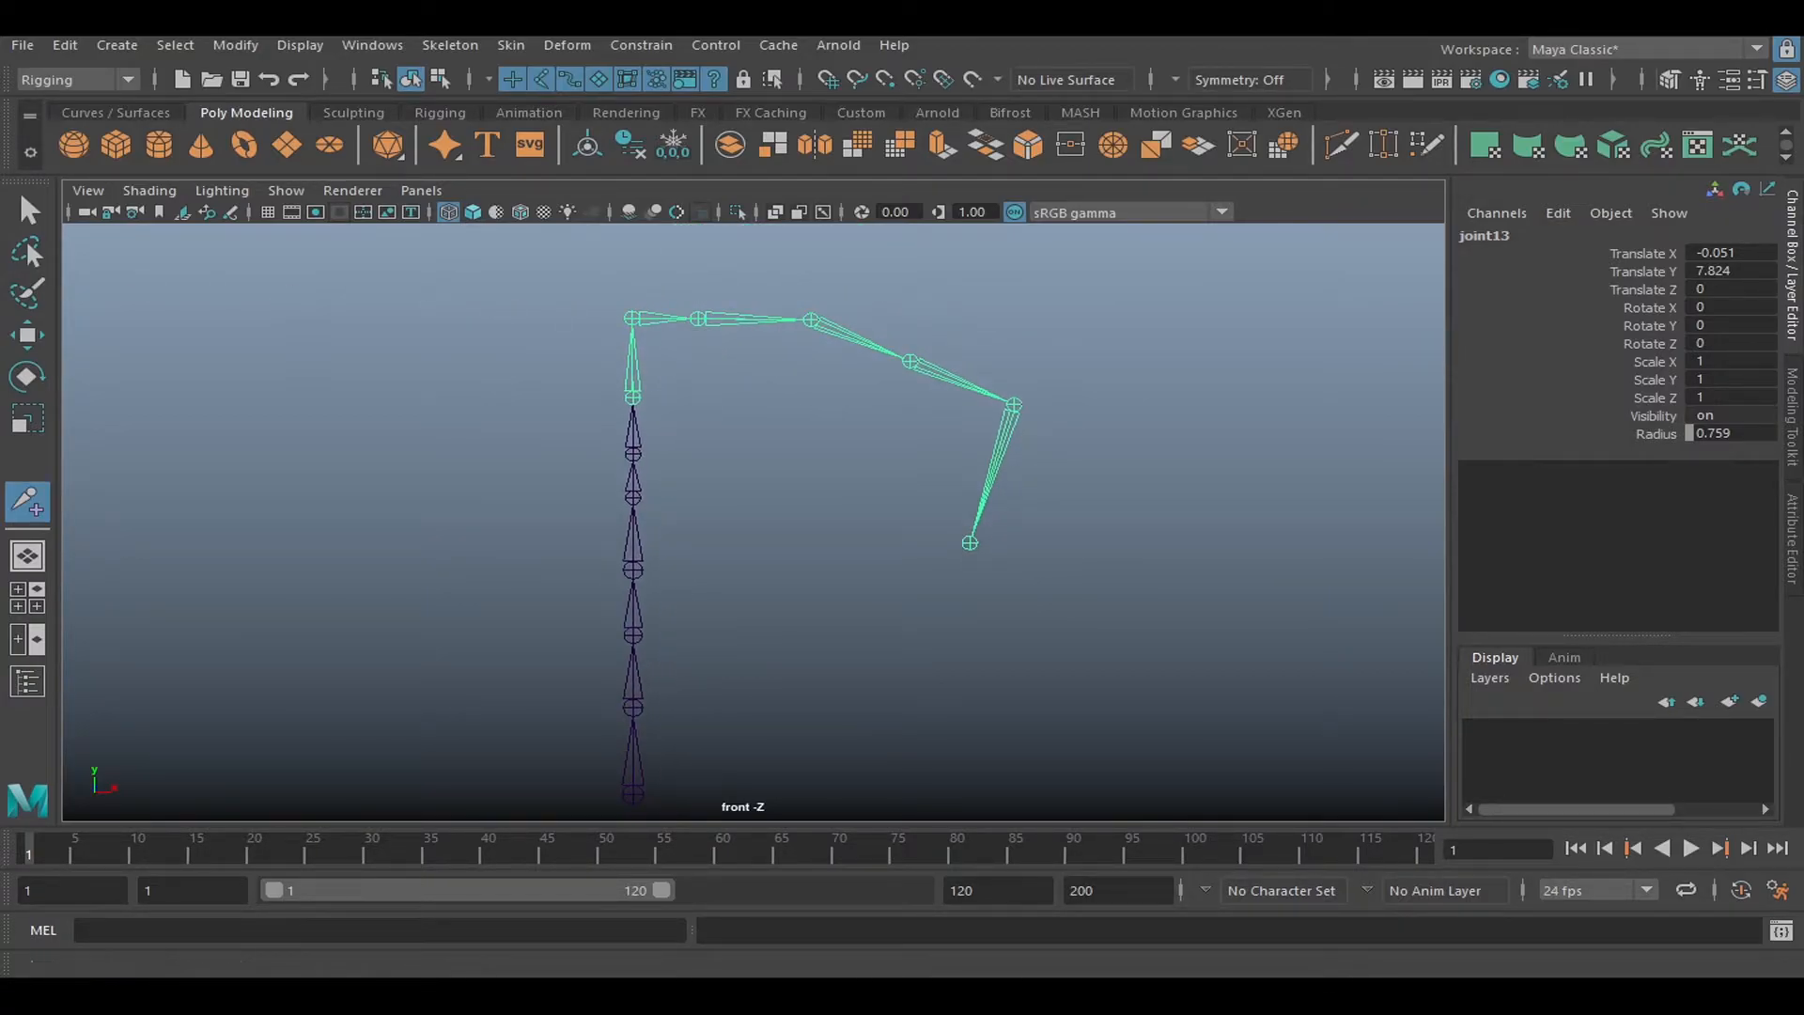
left_click(28, 209)
left_click(770, 442)
left_click(617, 308)
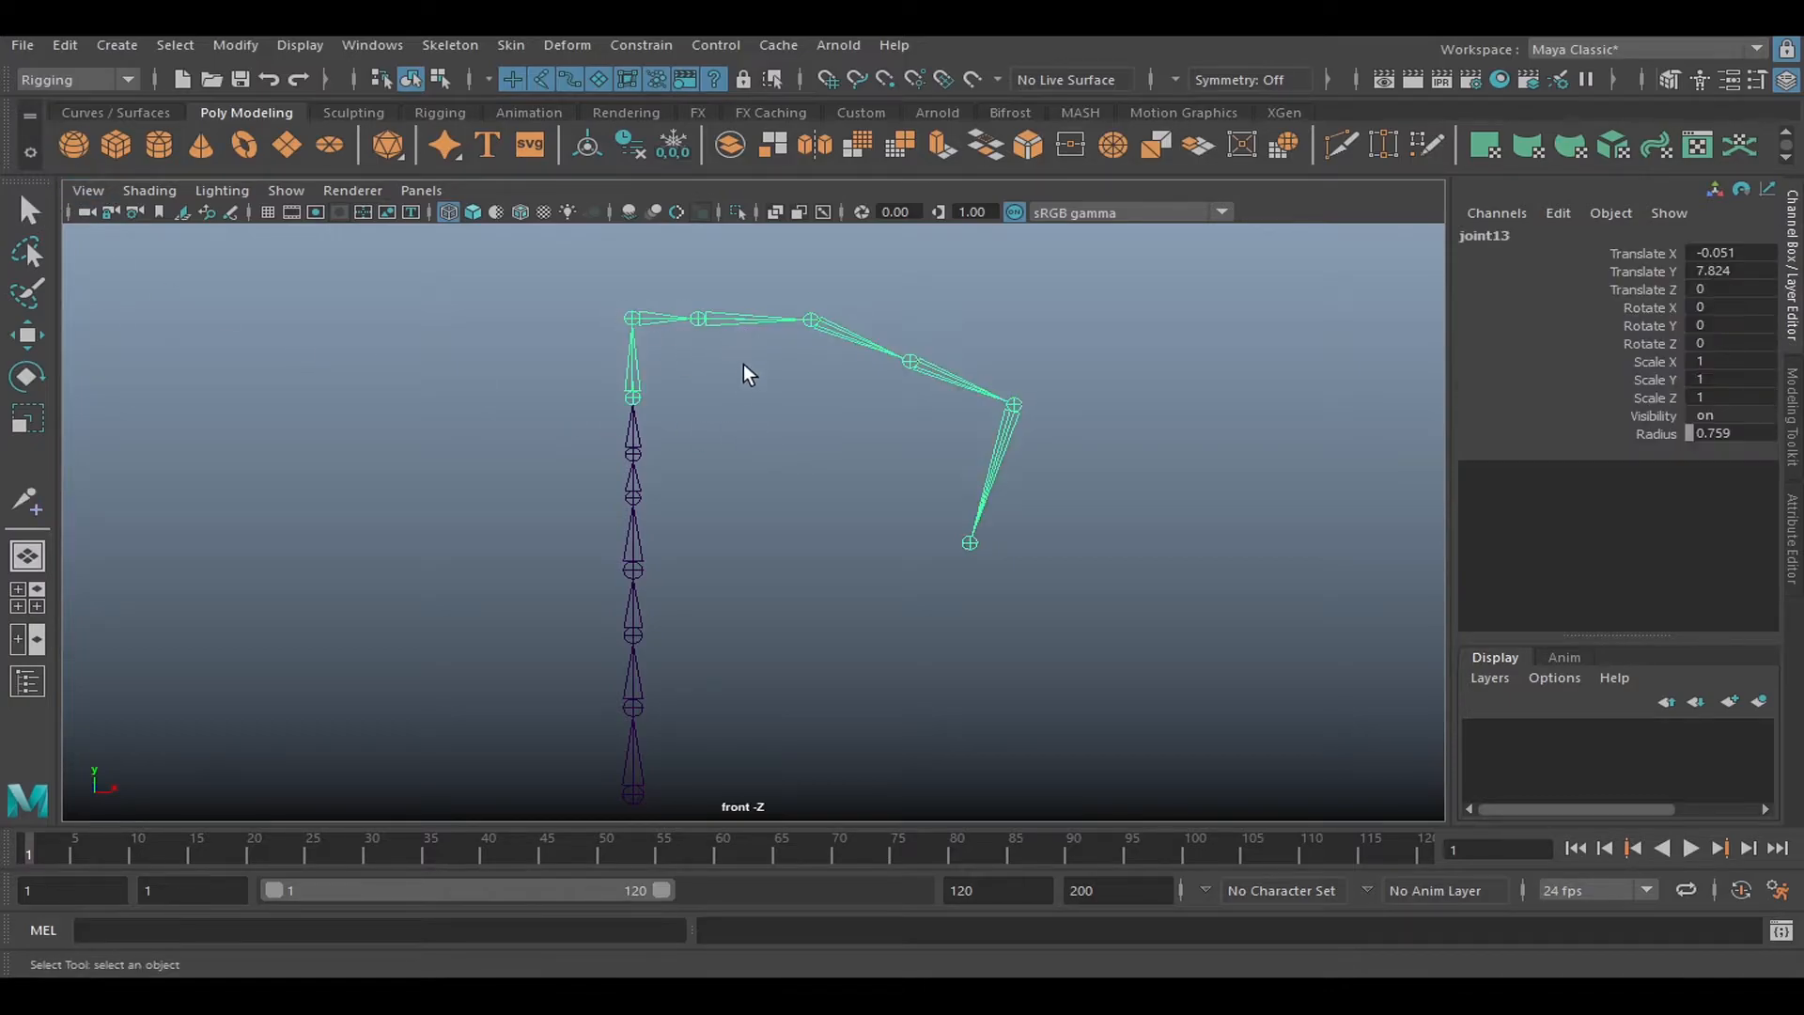
left_click(735, 380)
left_click(695, 320)
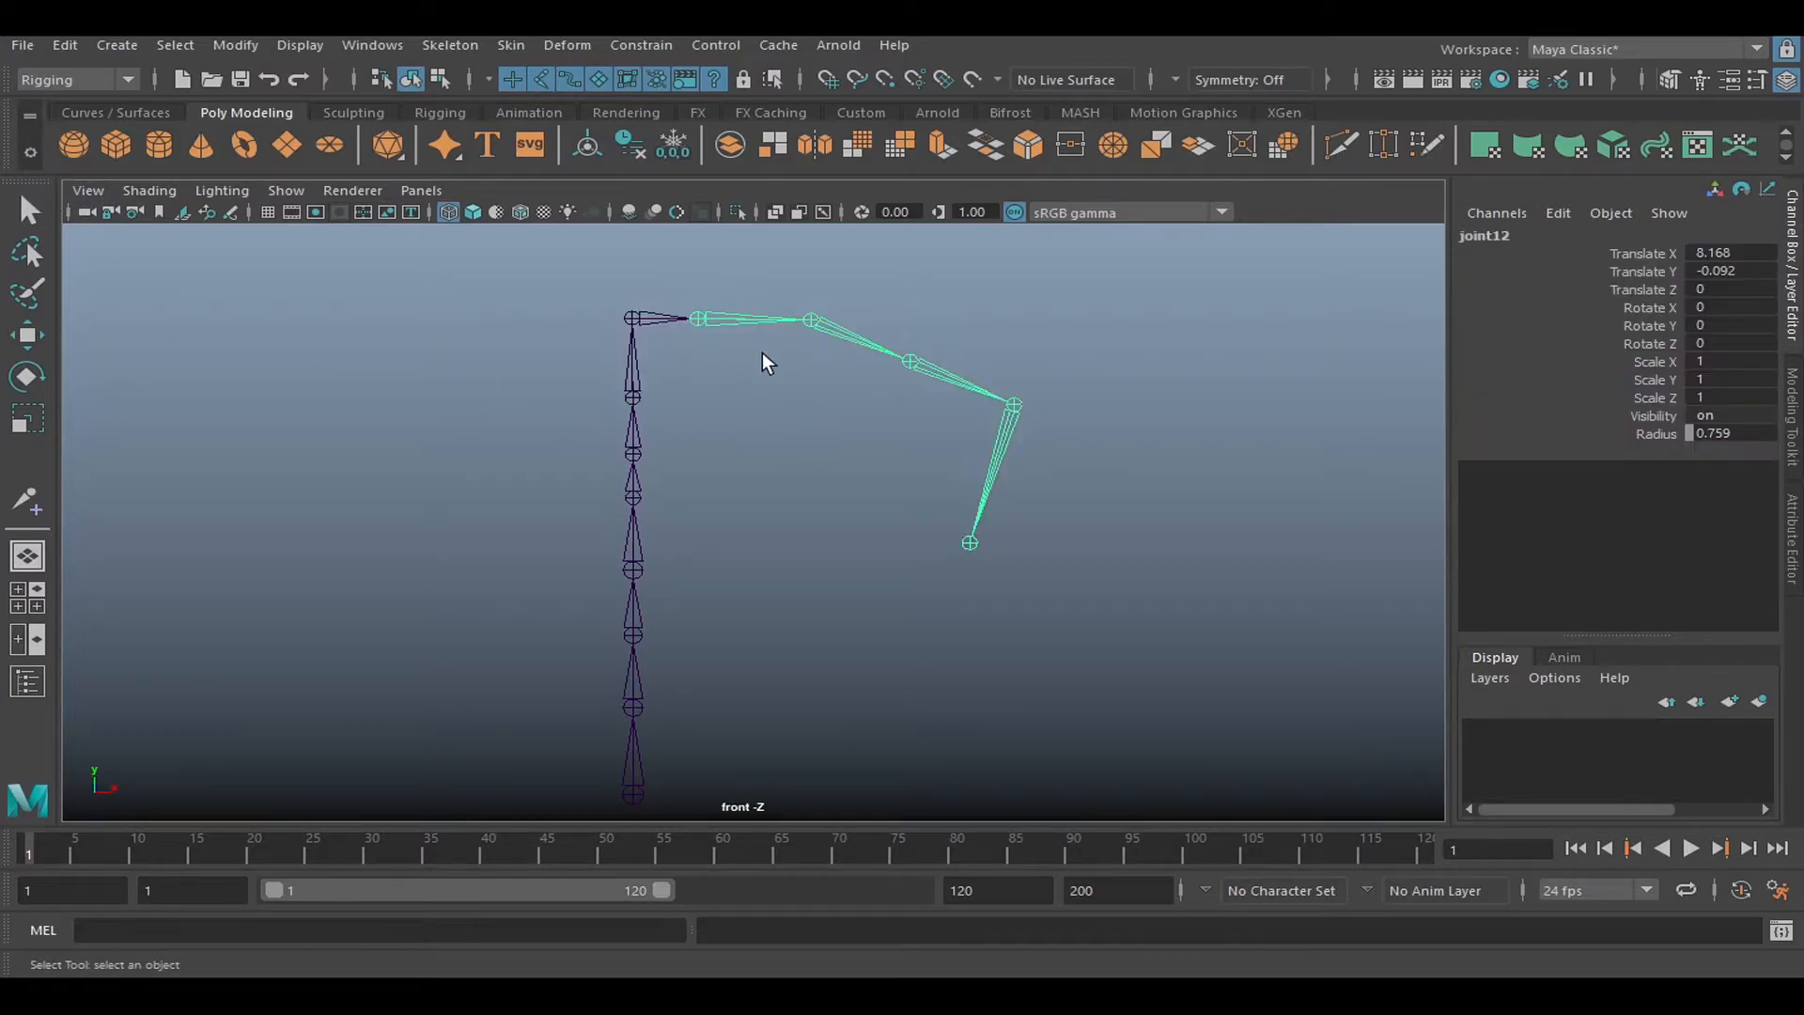
key("Delete")
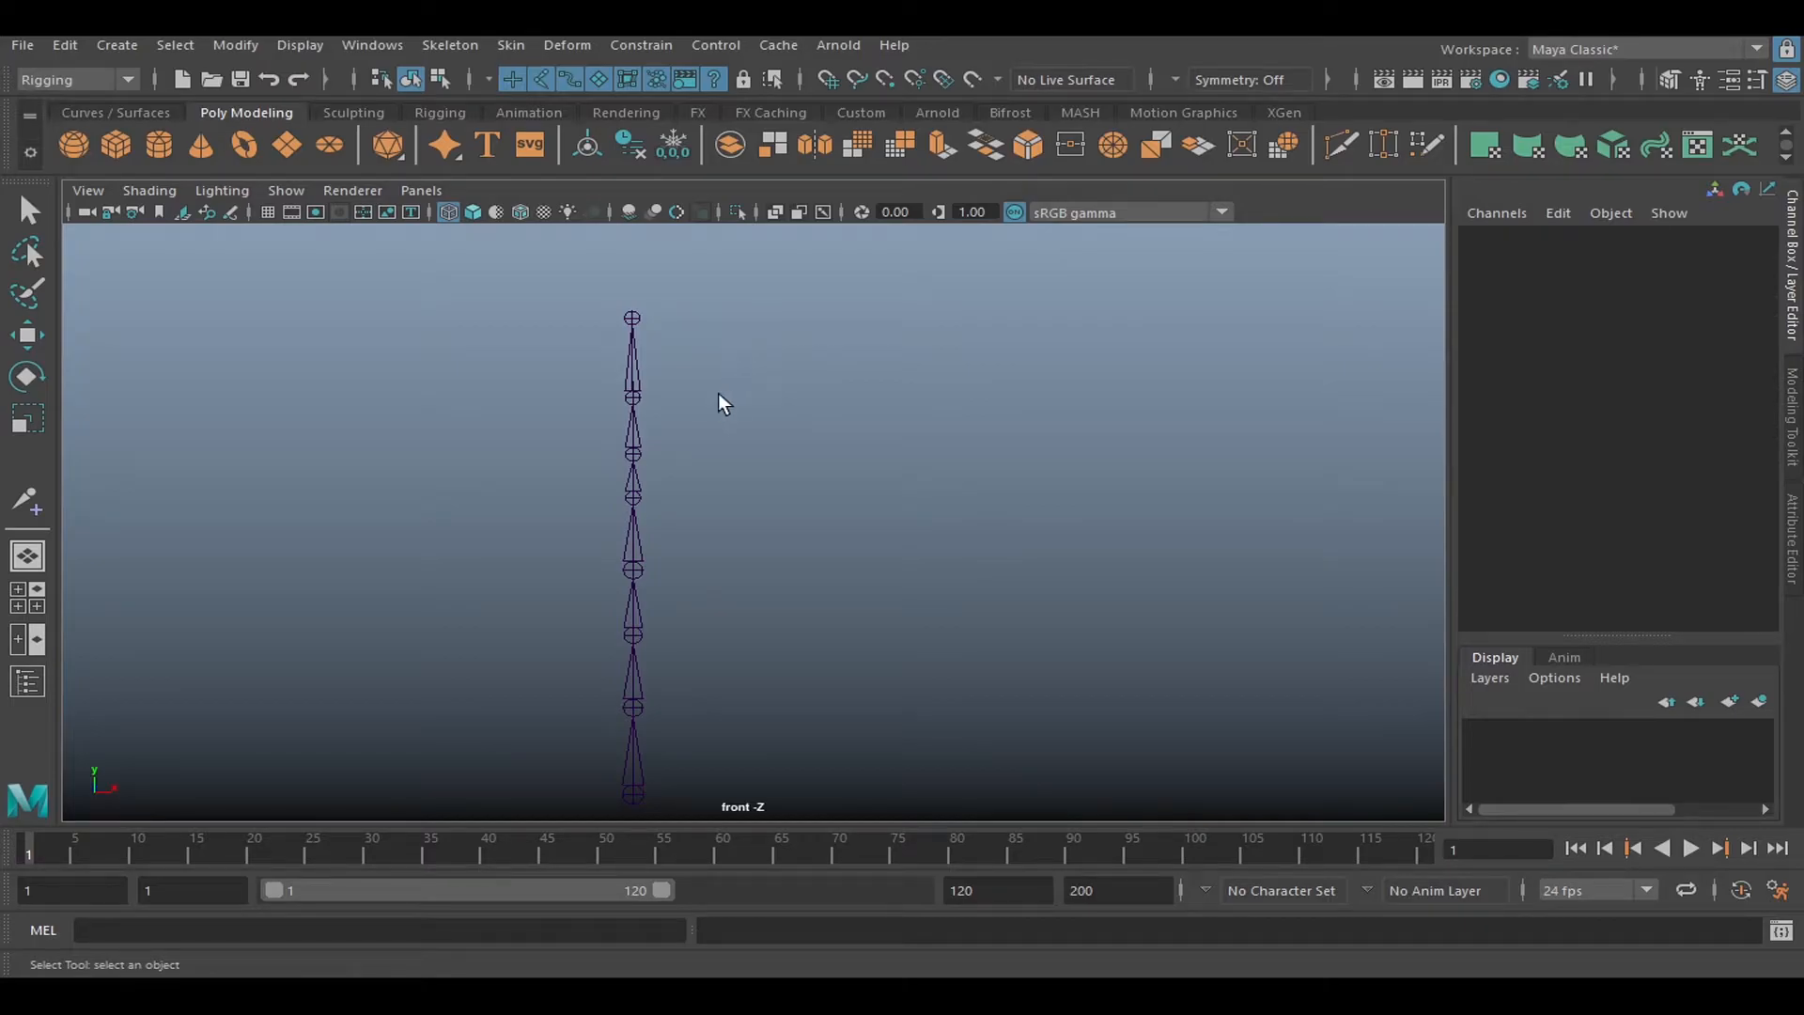
Delete the third joint from the top of the vertical chain together with its child joints.
right_click_drag(880, 406, 776, 488, "alt")
middle_click_drag(776, 488, 777, 418, "alt")
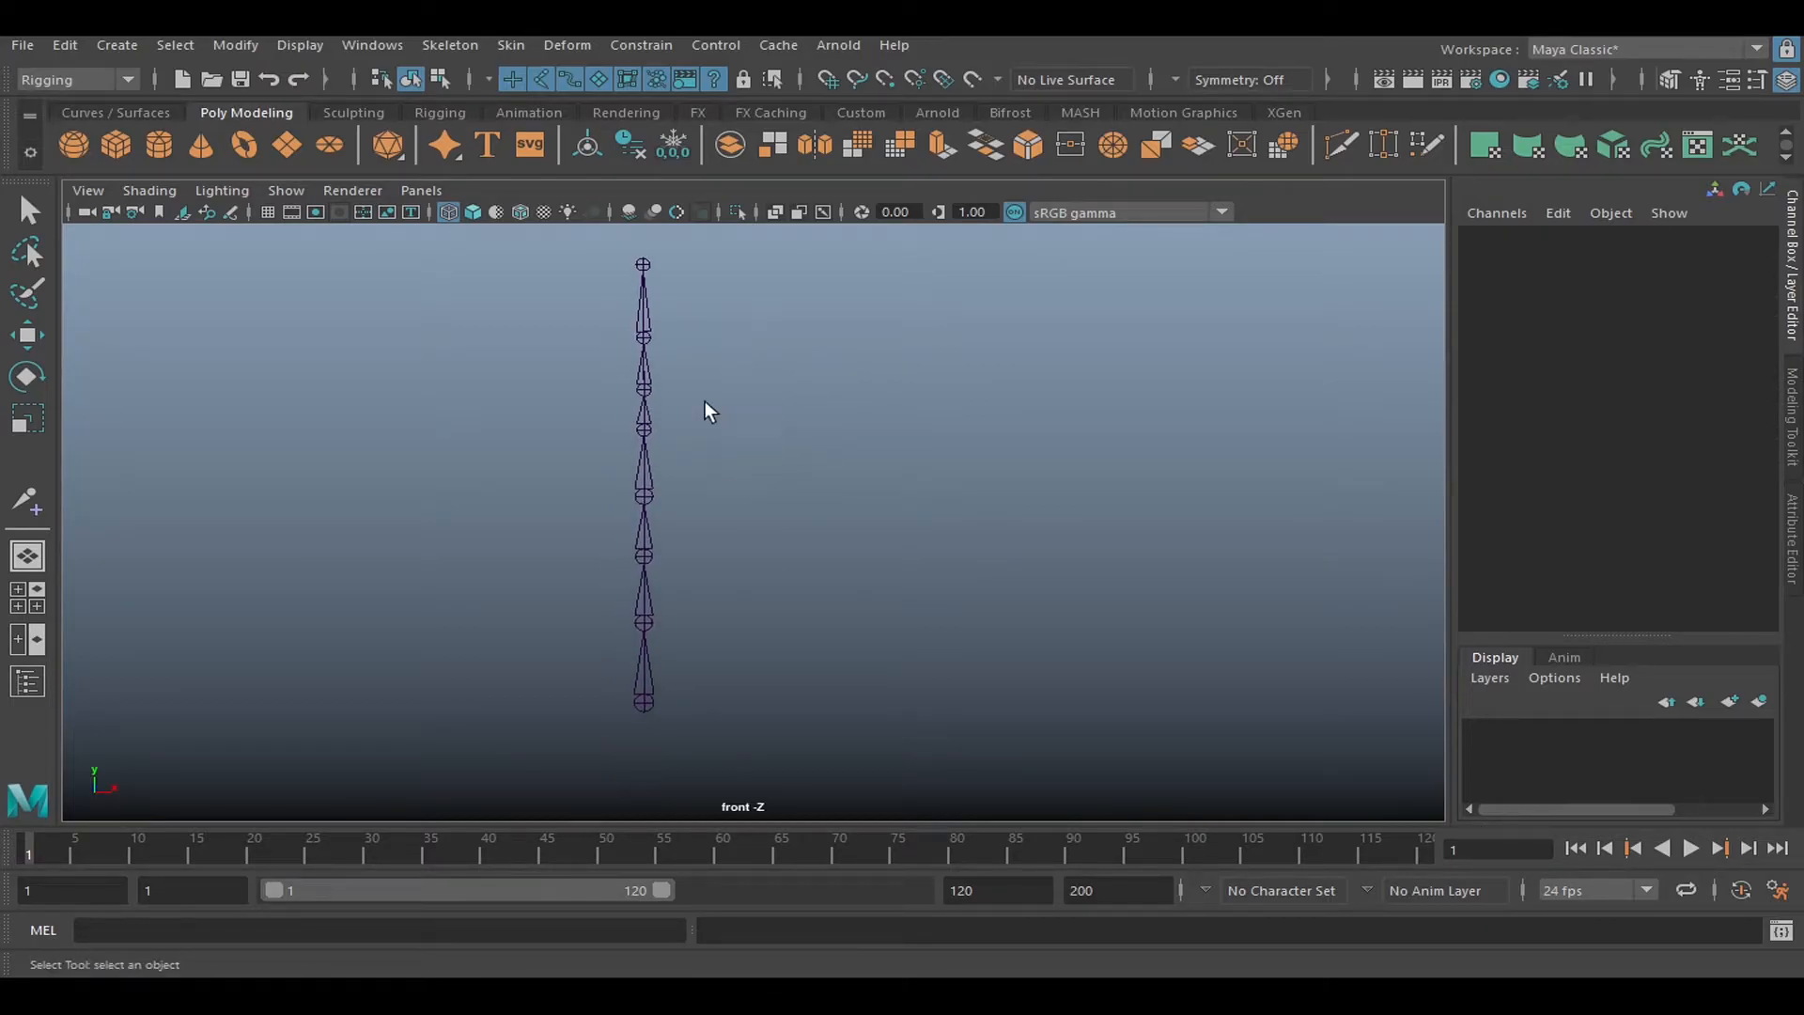
left_click(650, 385)
middle_click_drag(590, 376, 743, 425, "alt")
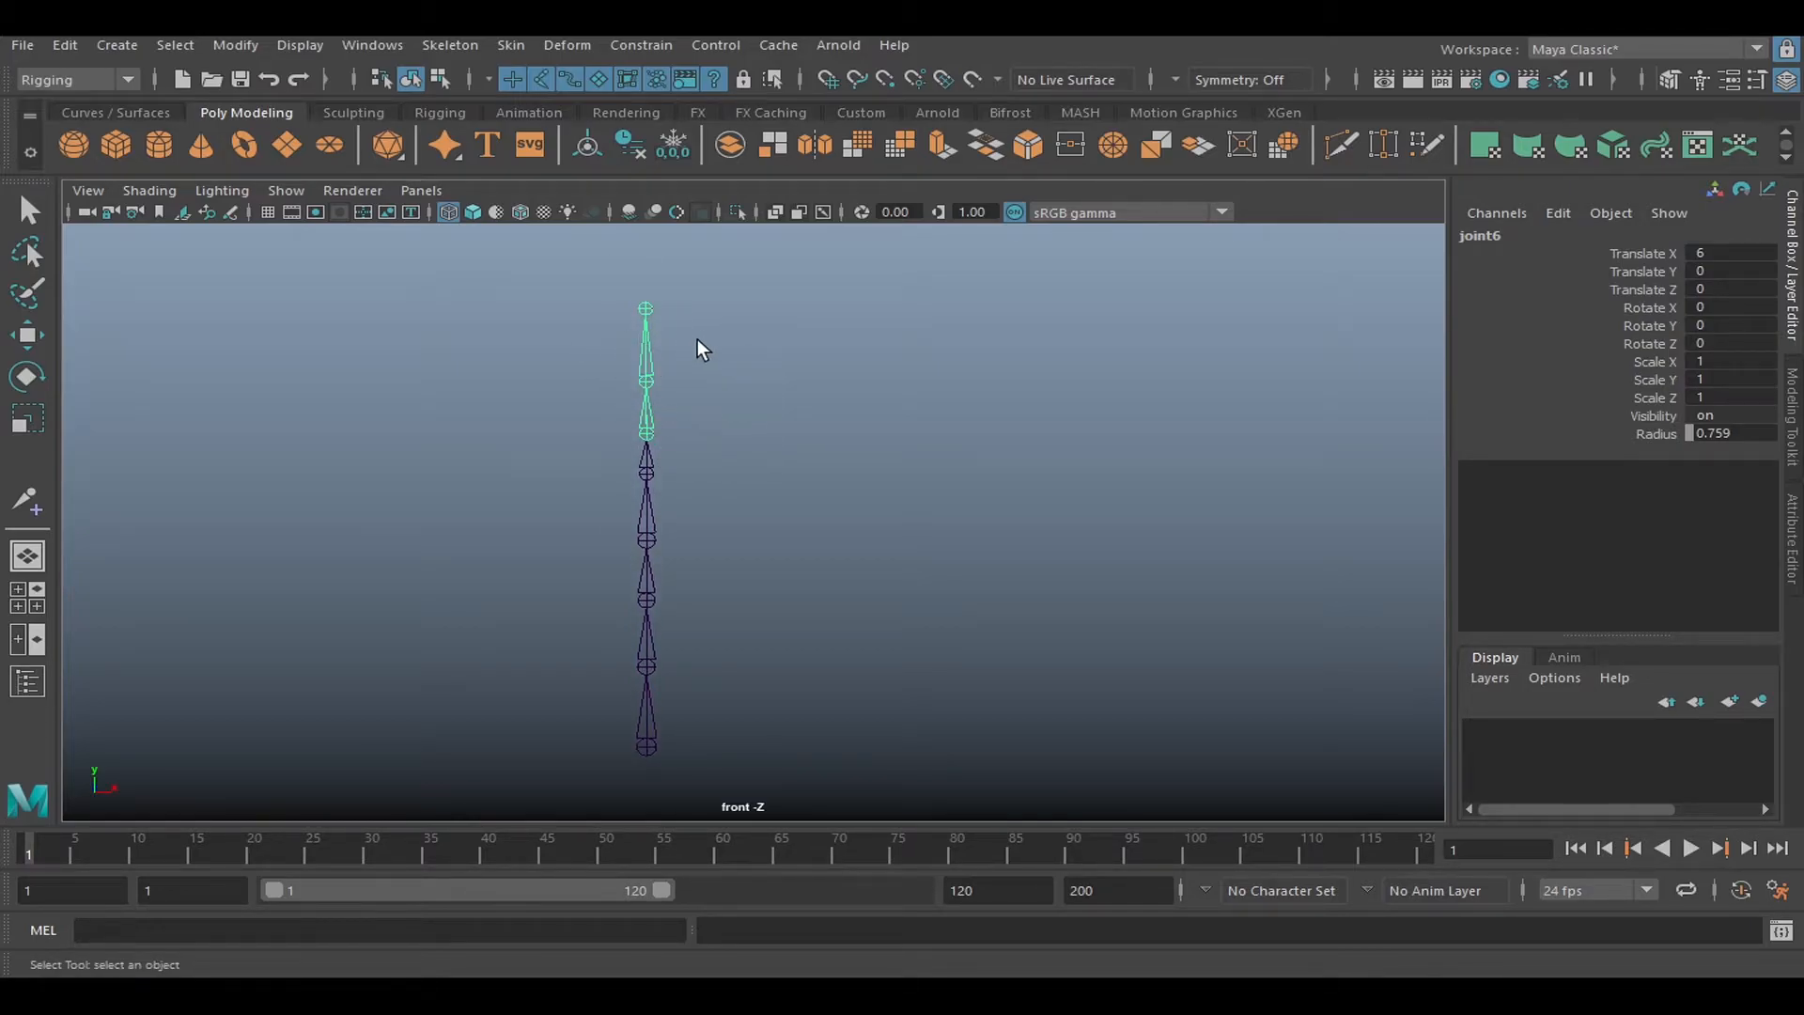
key("Delete")
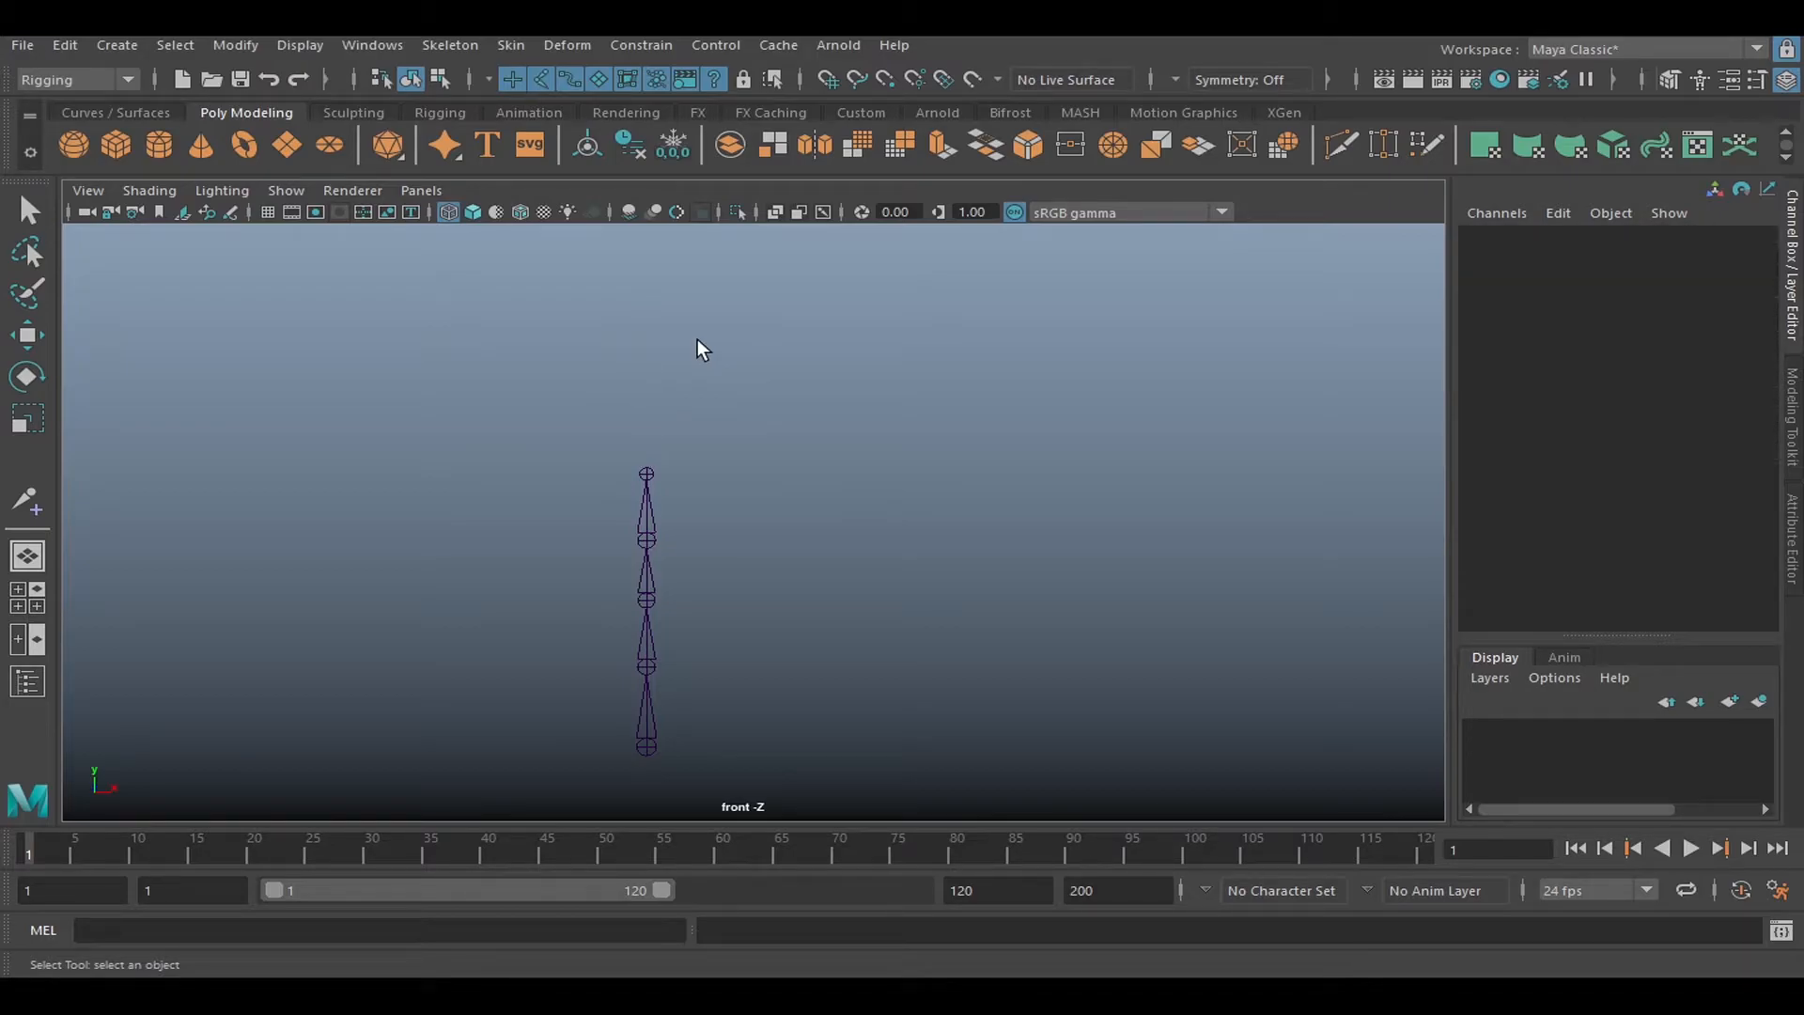
Insert a new joint straight above the chain's tip and another about midway along the new bone.
left_click(455, 44)
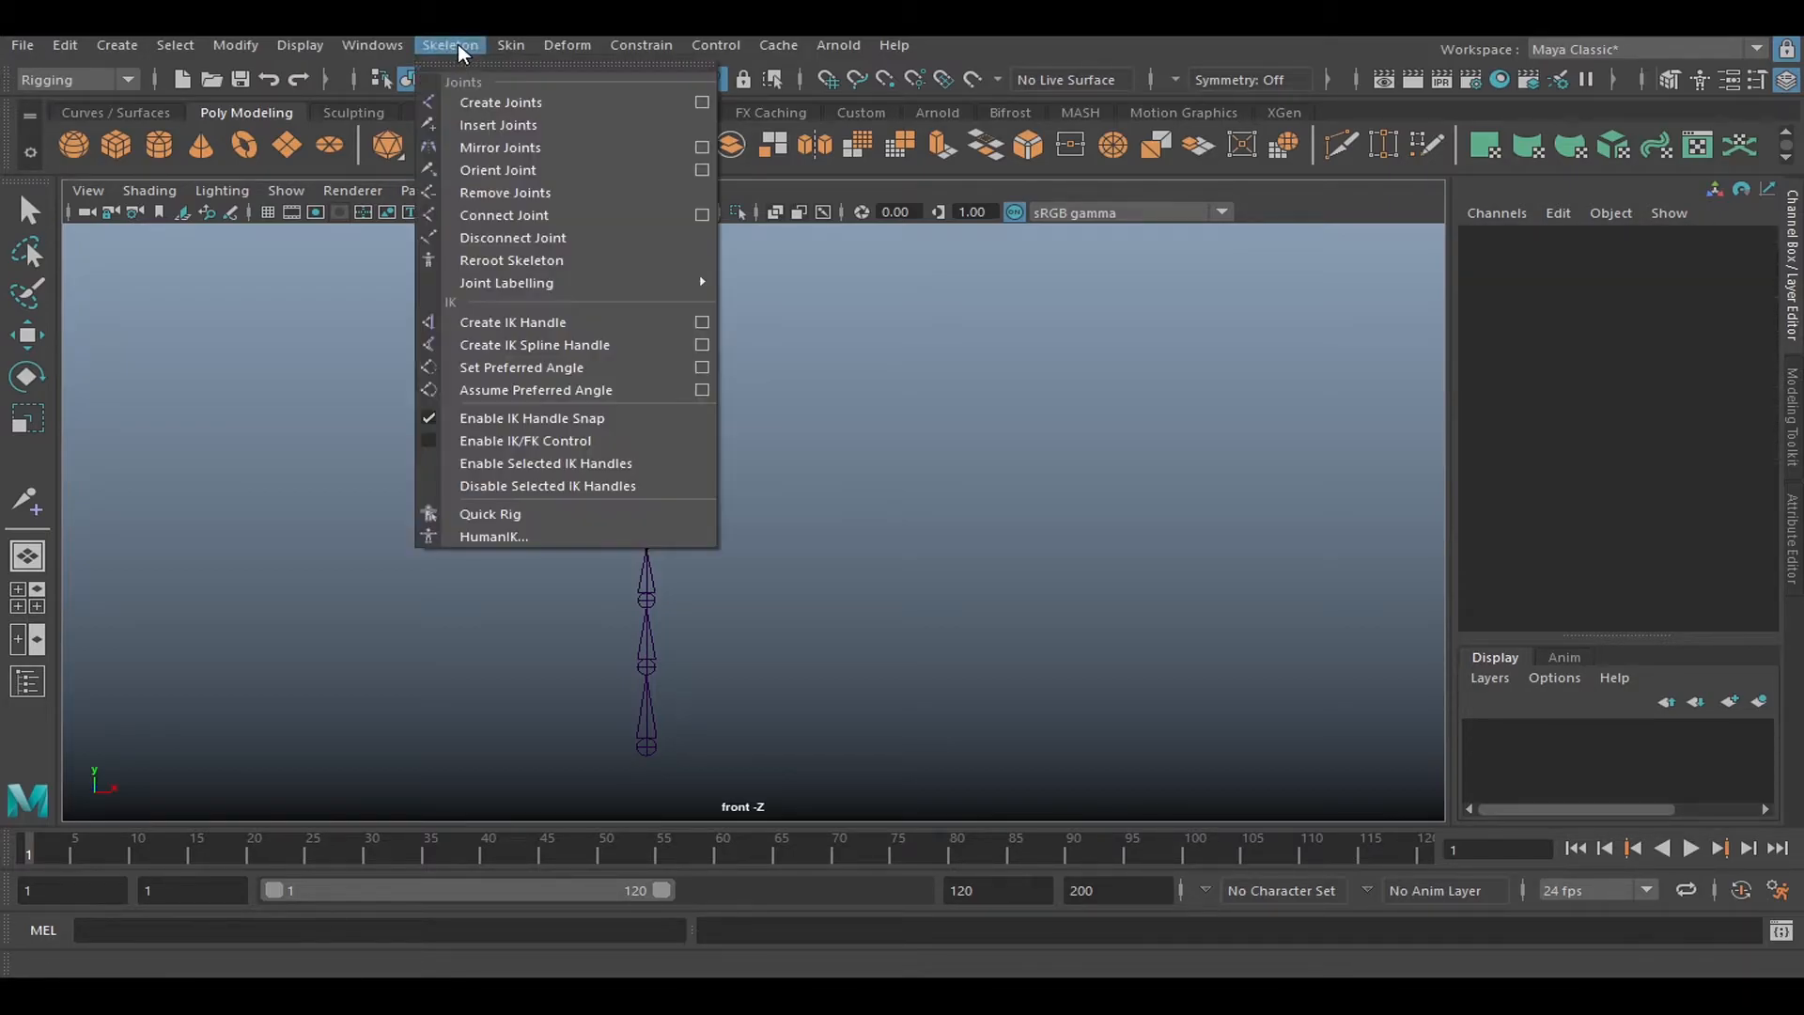
left_click(517, 122)
left_click_drag(646, 473, 647, 363)
left_click_drag(647, 473, 648, 423)
left_click(26, 205)
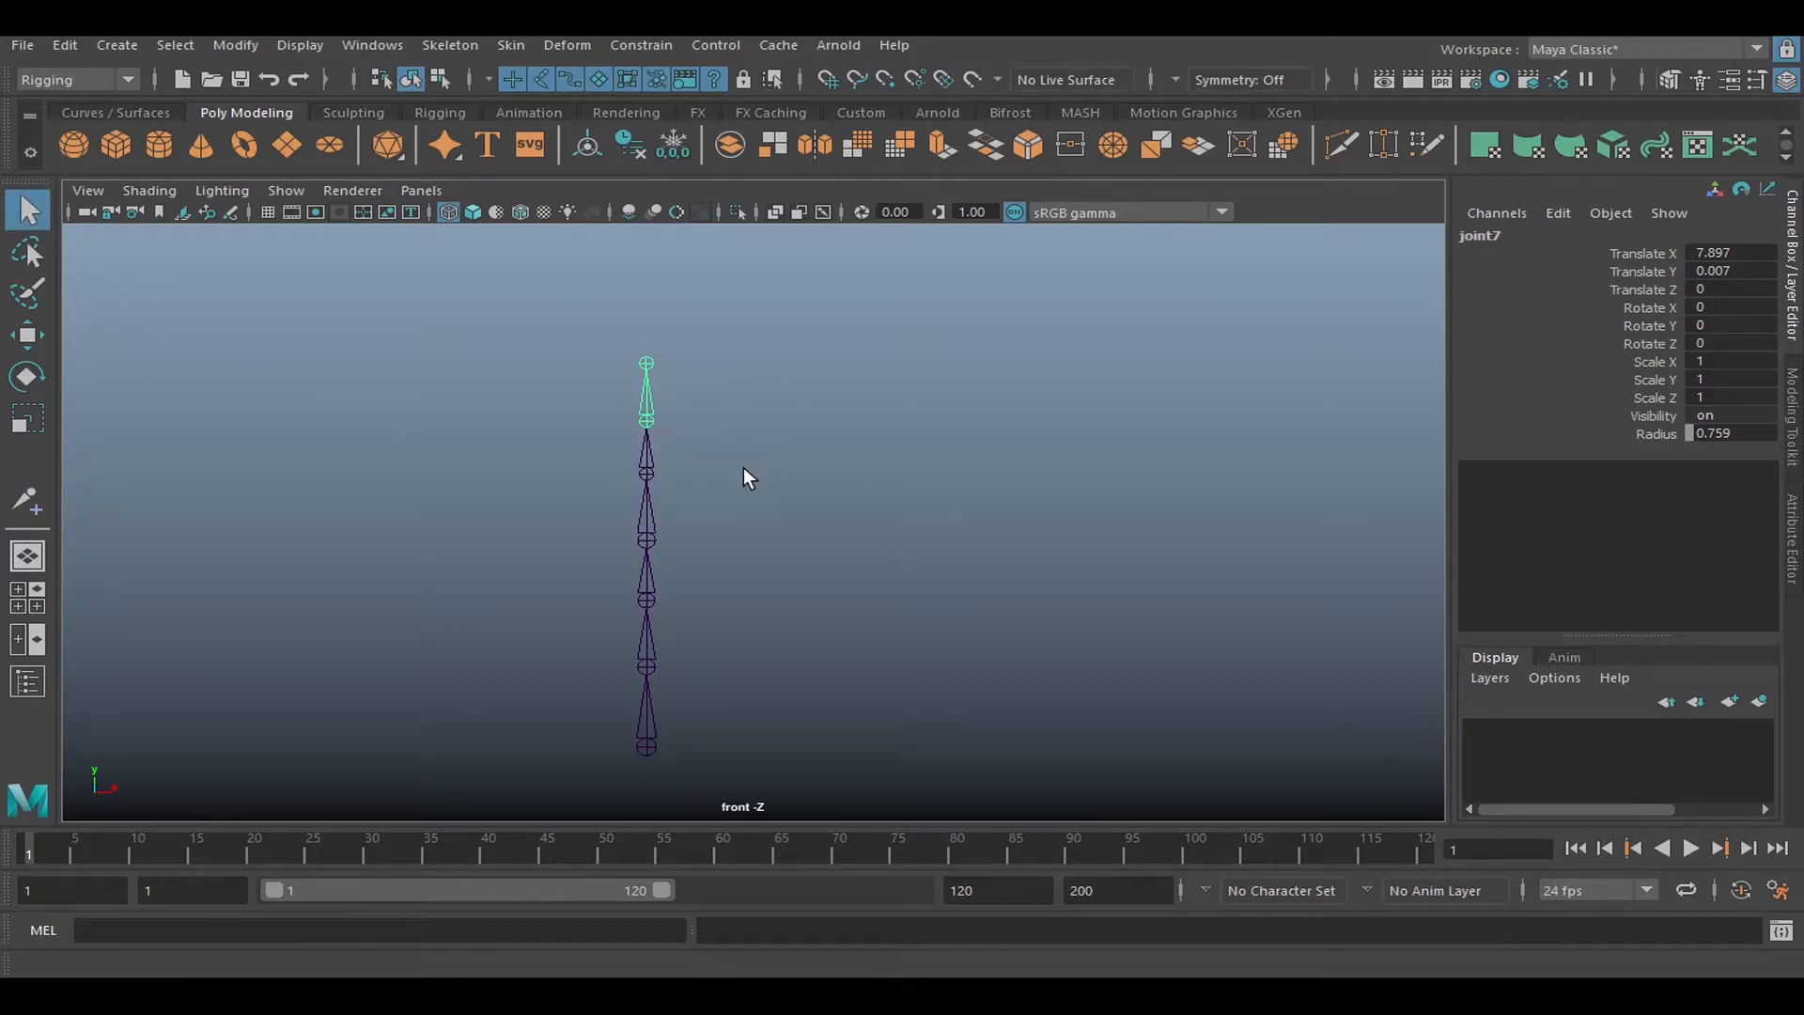
left_click(498, 43)
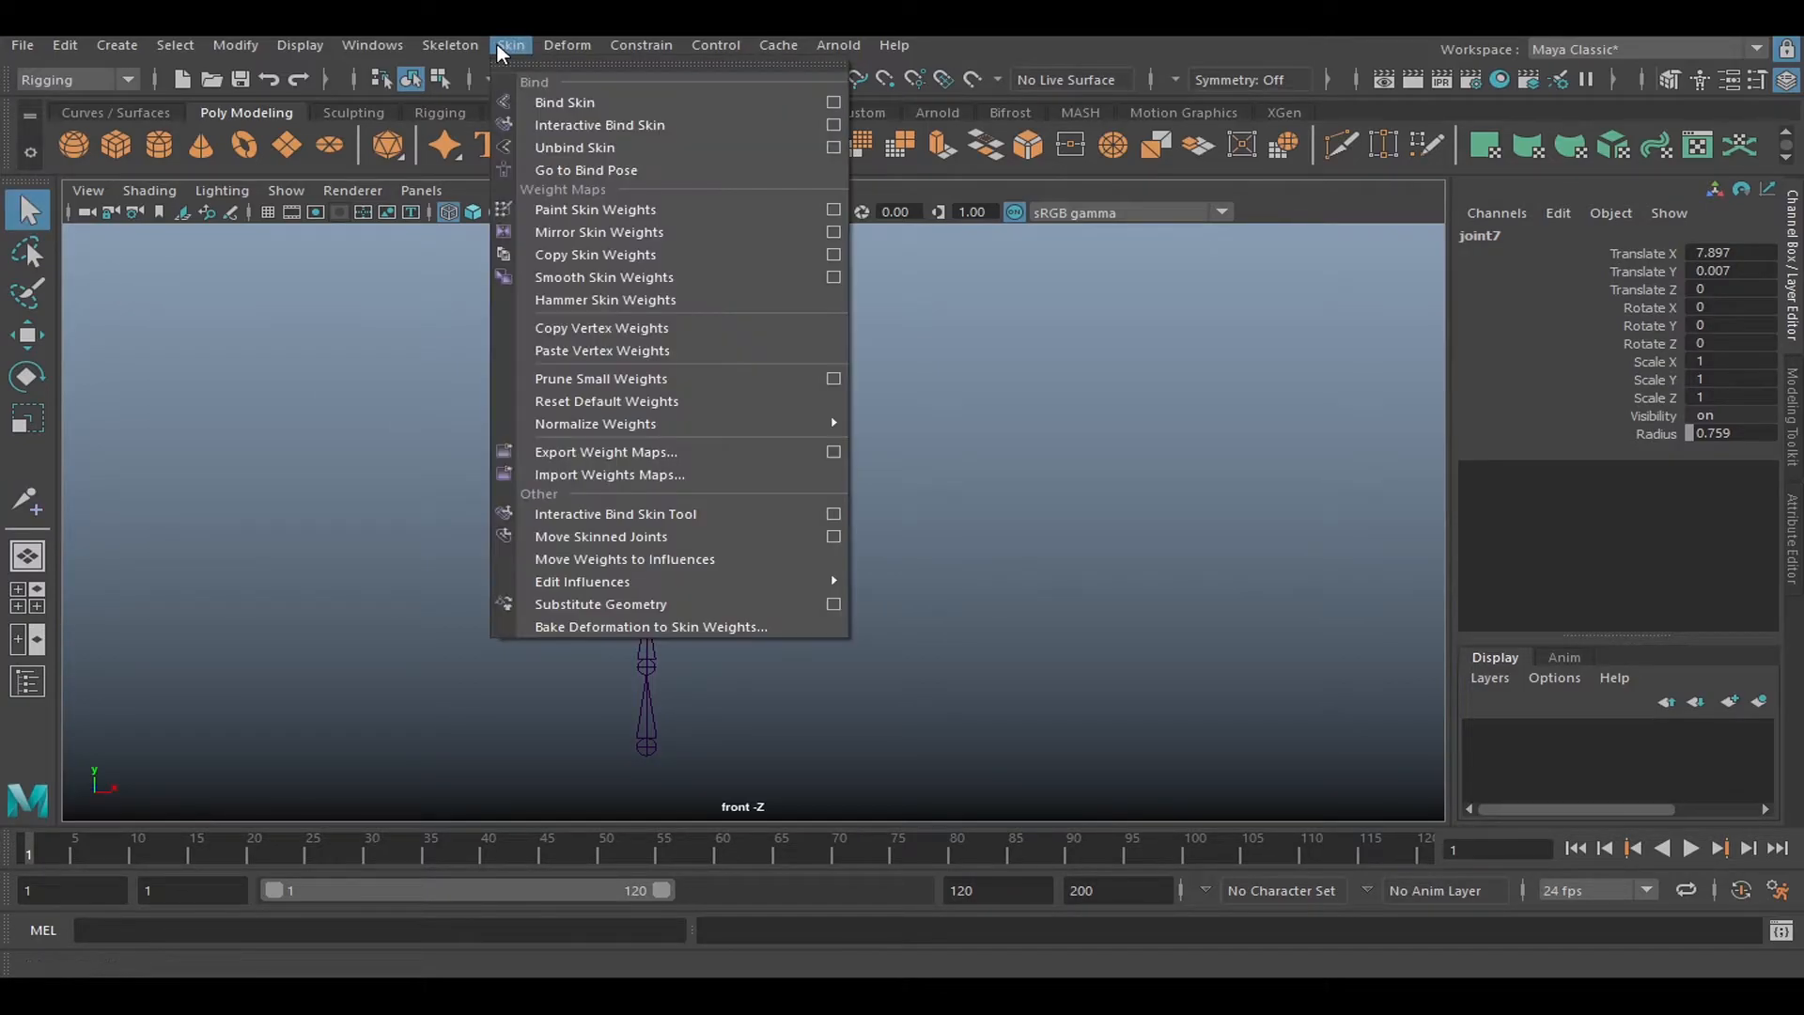
mouse_move(447, 44)
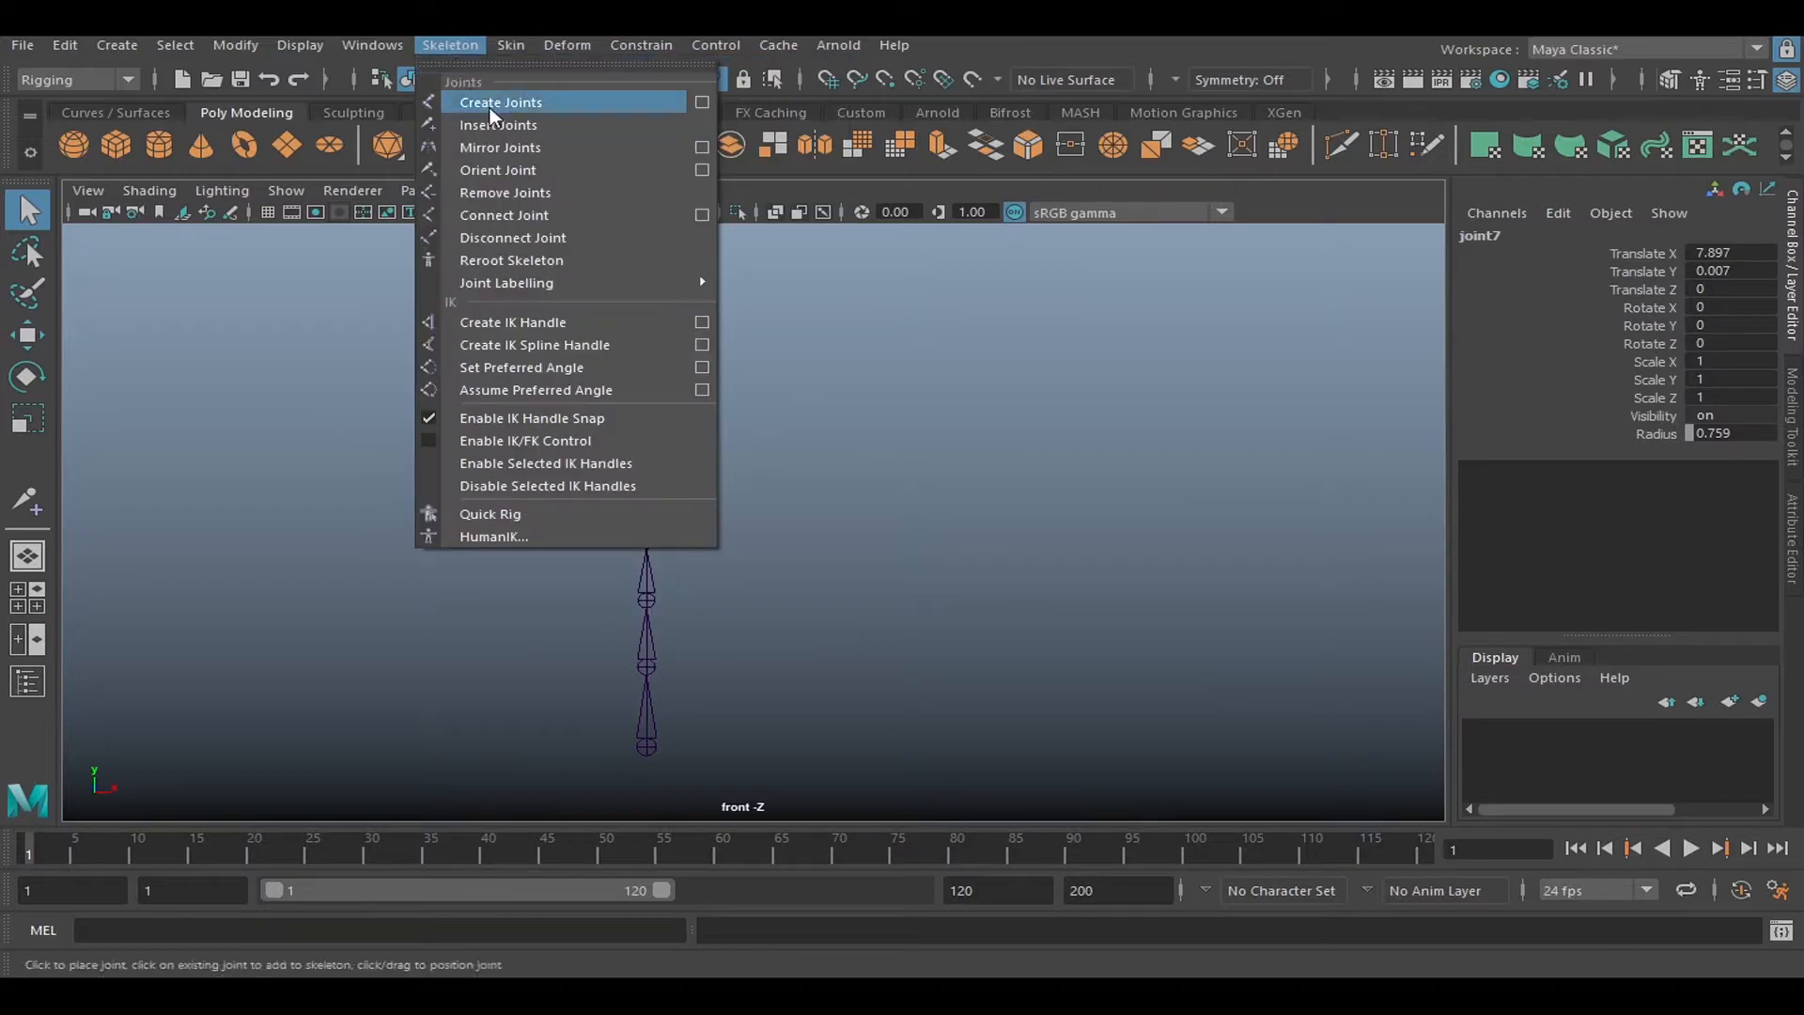
left_click(560, 164)
left_click(458, 47)
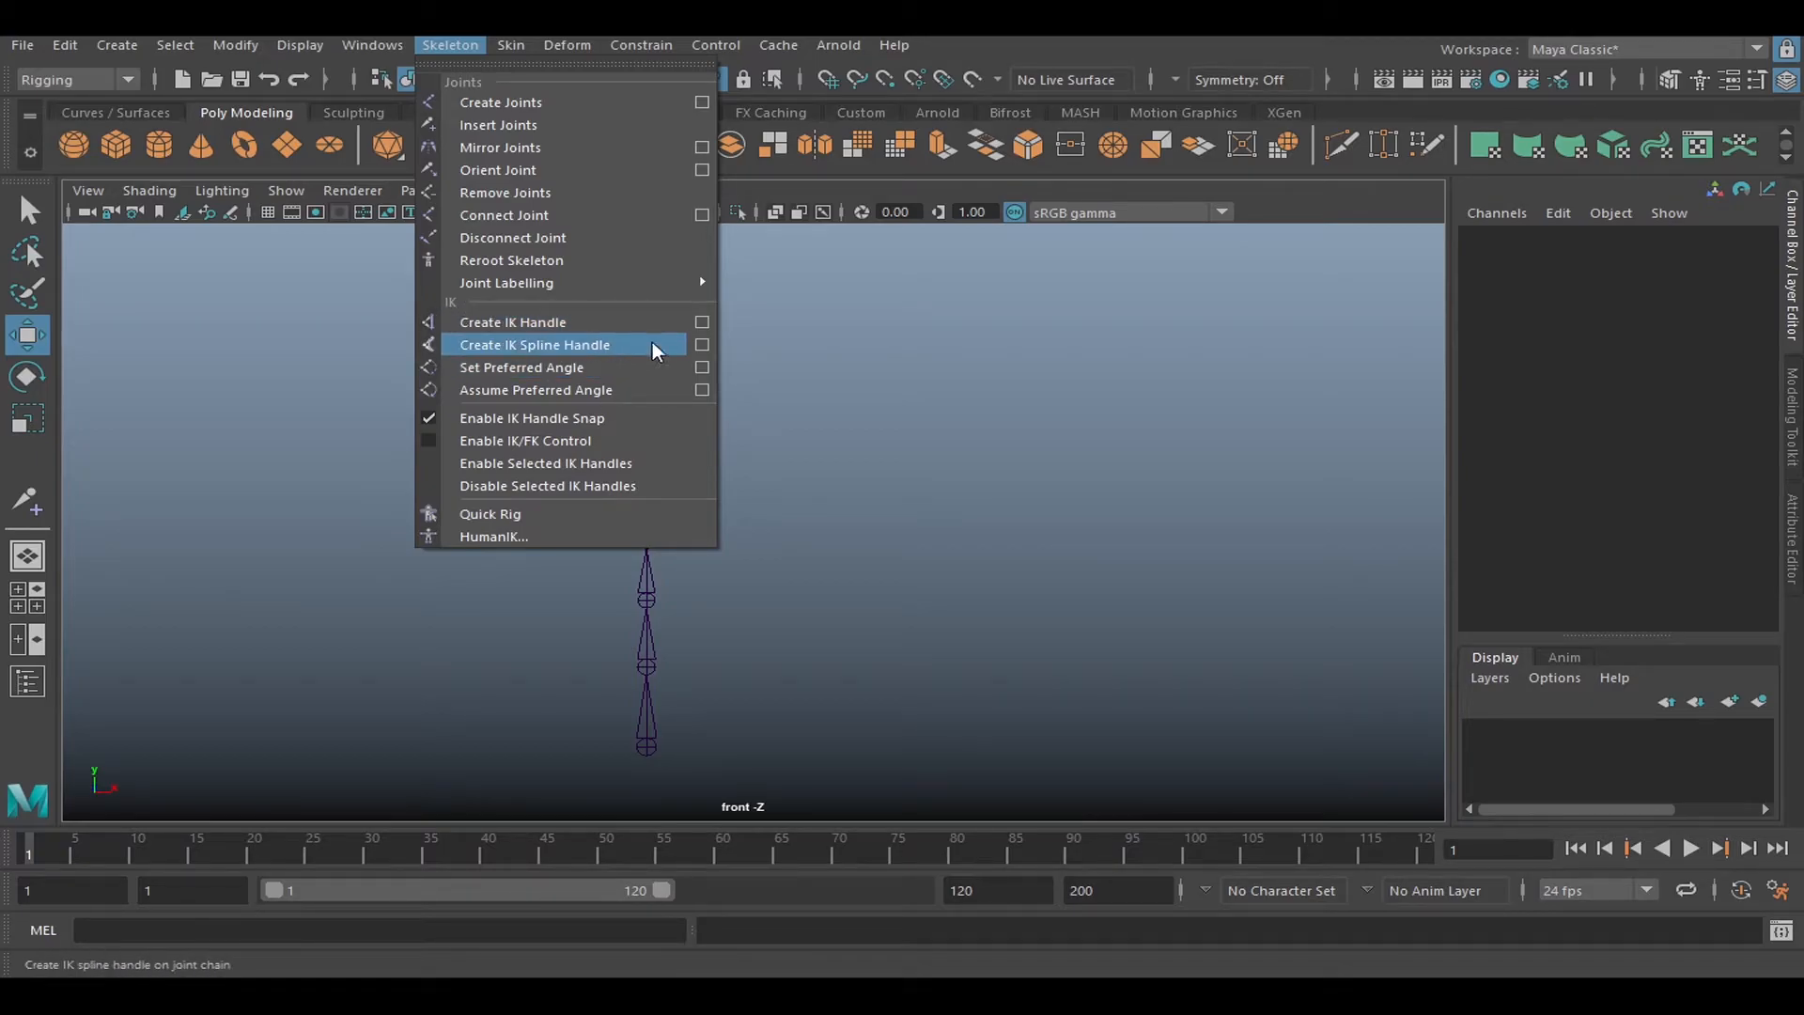
left_click(953, 500)
middle_click_drag(952, 500, 652, 445, "alt")
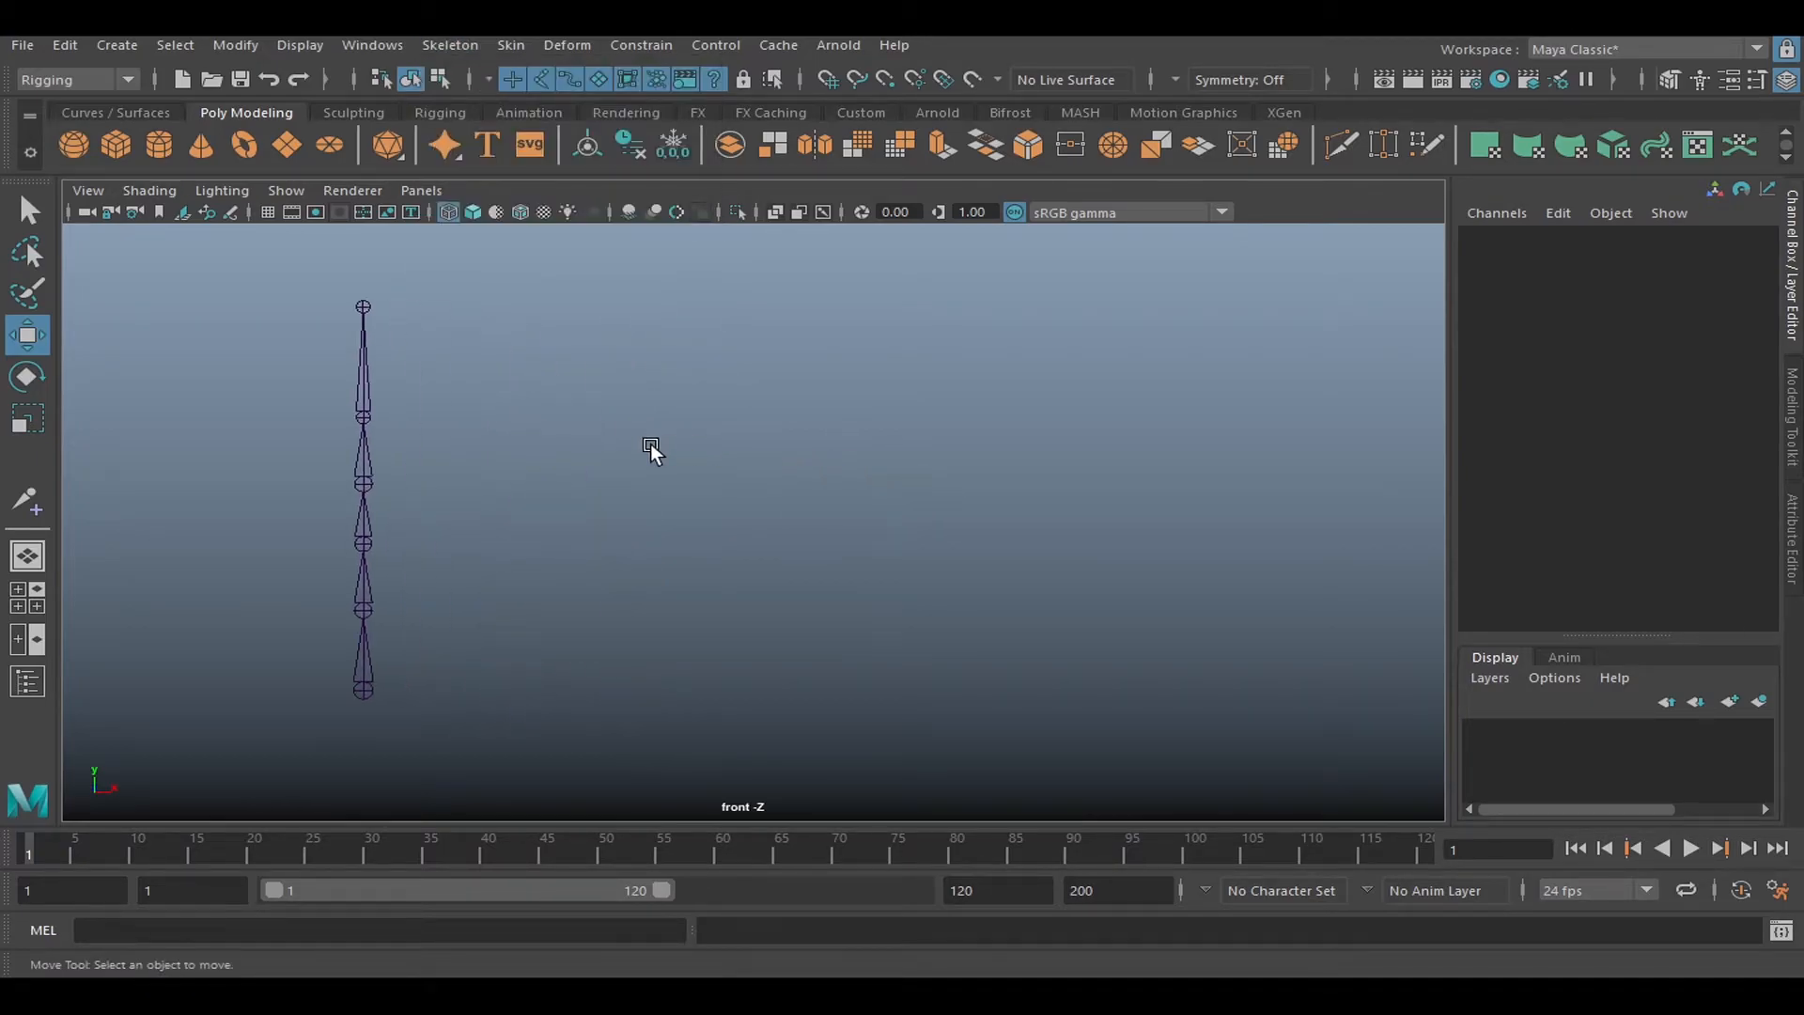
left_click(470, 53)
left_click(555, 322)
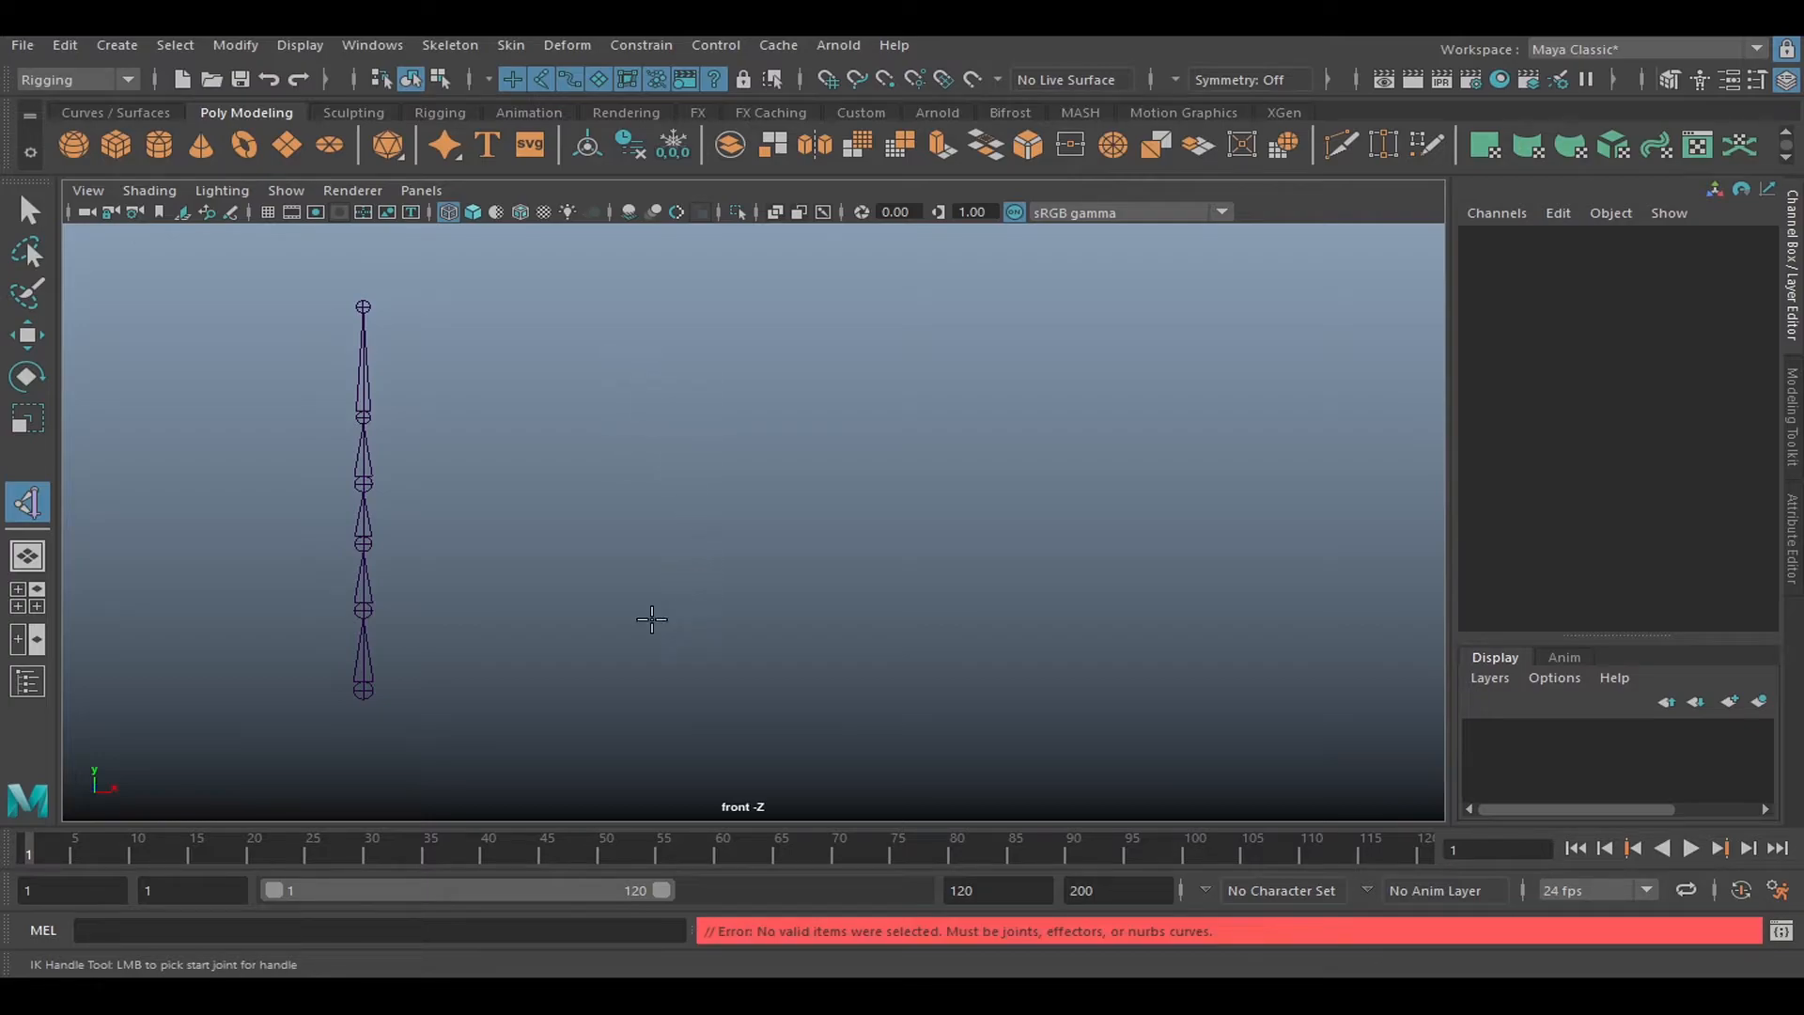
left_click(576, 409)
left_click(28, 211)
left_click(511, 490)
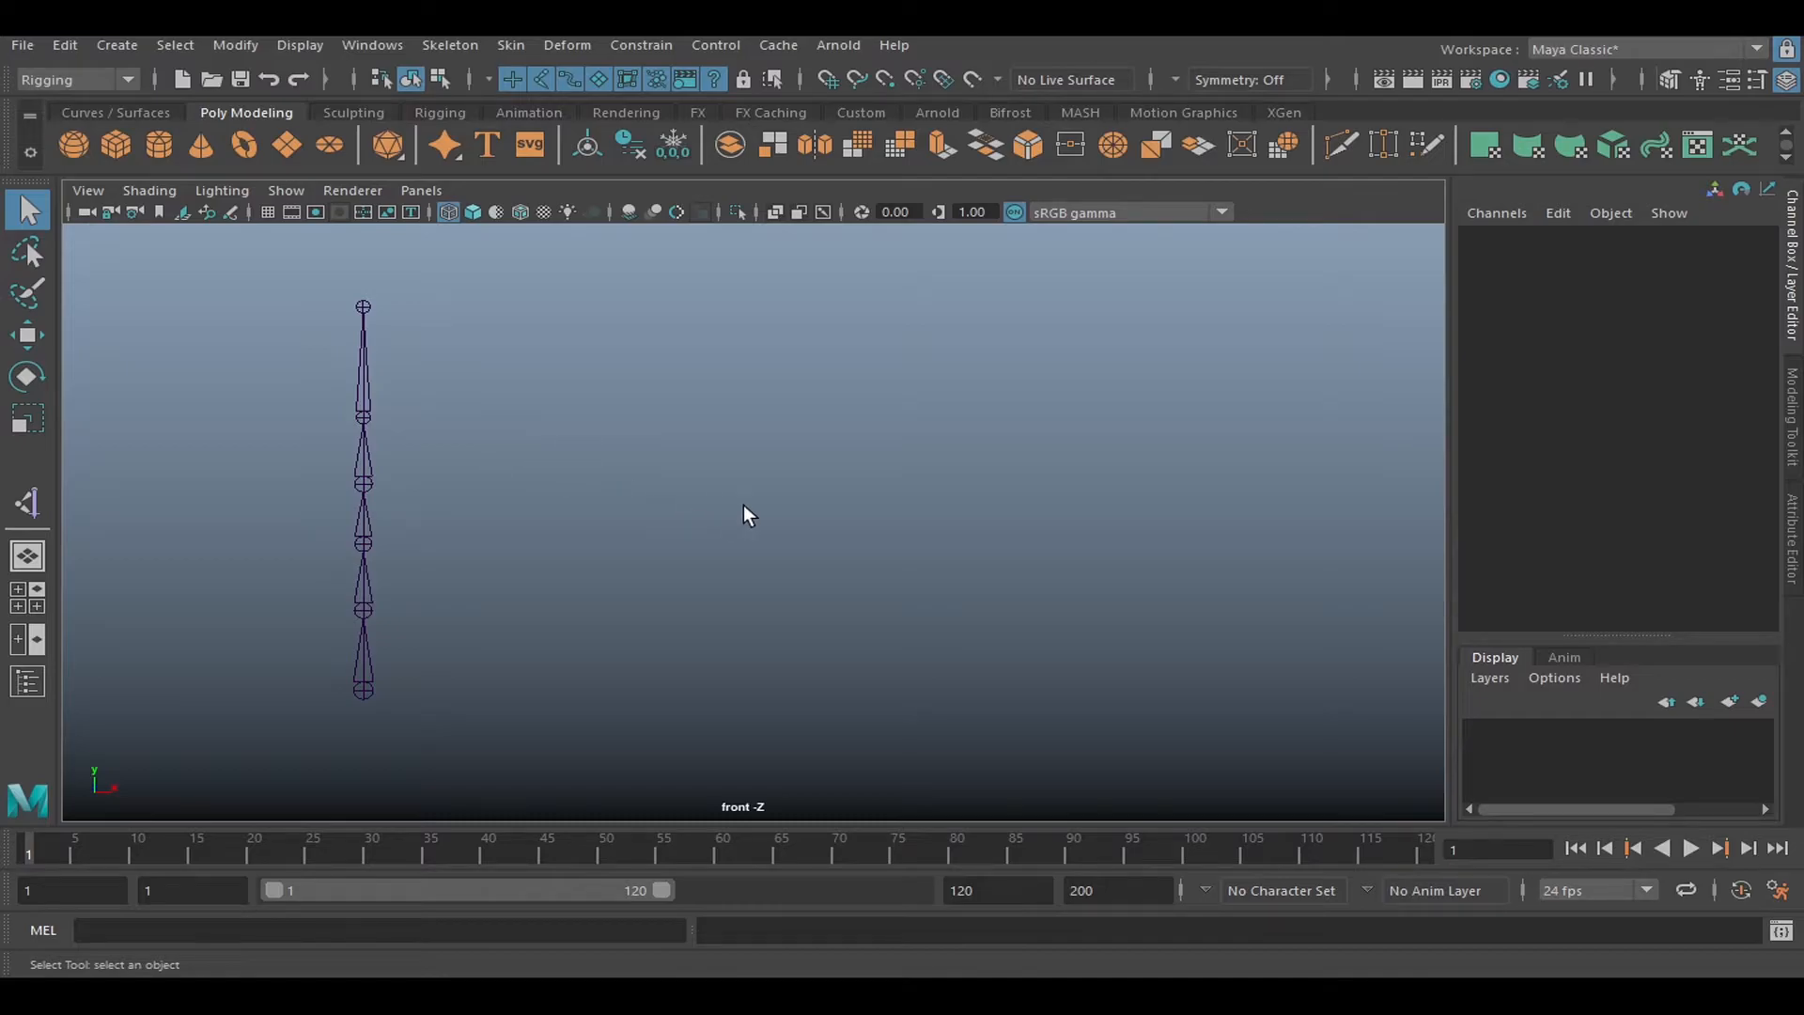
Show the grid and start a second vertical joint chain at X 25 cm, placing its second joint 31 cm above the root.
left_click(268, 211)
middle_click_drag(500, 455, 590, 439, "alt")
right_click_drag(590, 439, 721, 425, "alt")
middle_click_drag(643, 413, 617, 293, "alt")
scroll(641, 446, "up", 3)
middle_click_drag(636, 446, 696, 438, "alt")
left_click(466, 51)
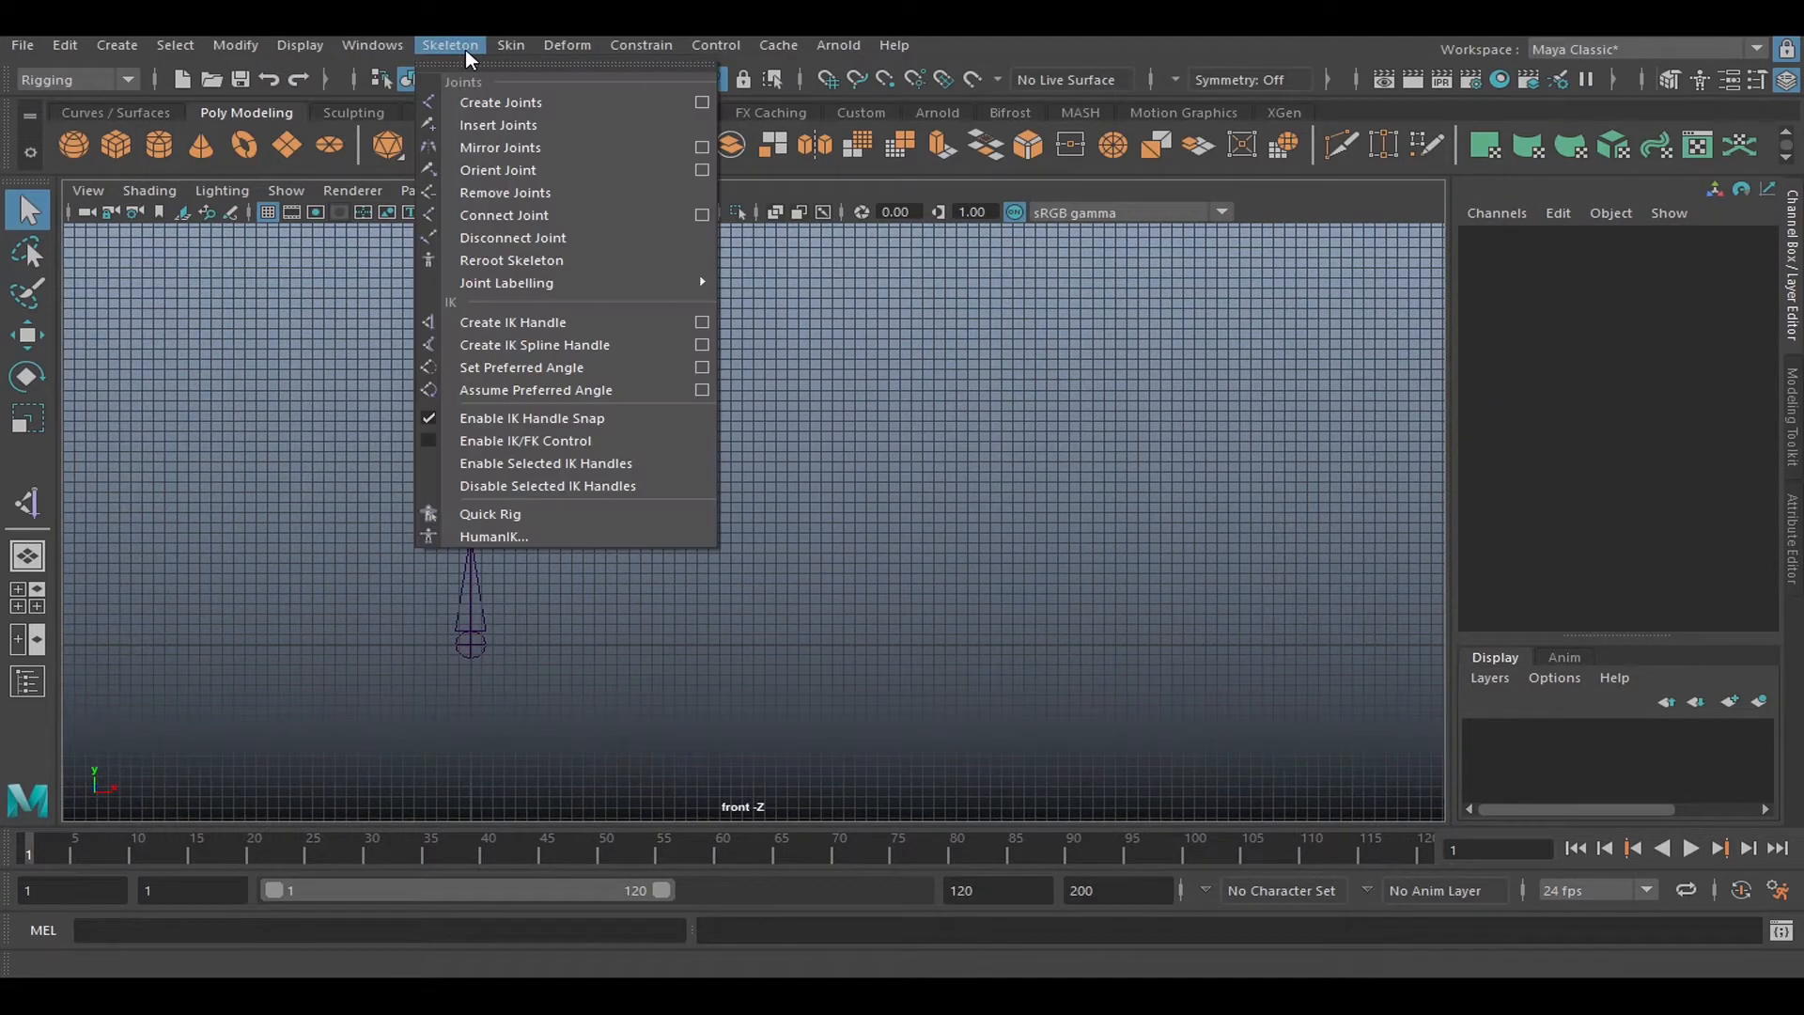
left_click(541, 102)
left_click_drag(745, 461, 746, 416)
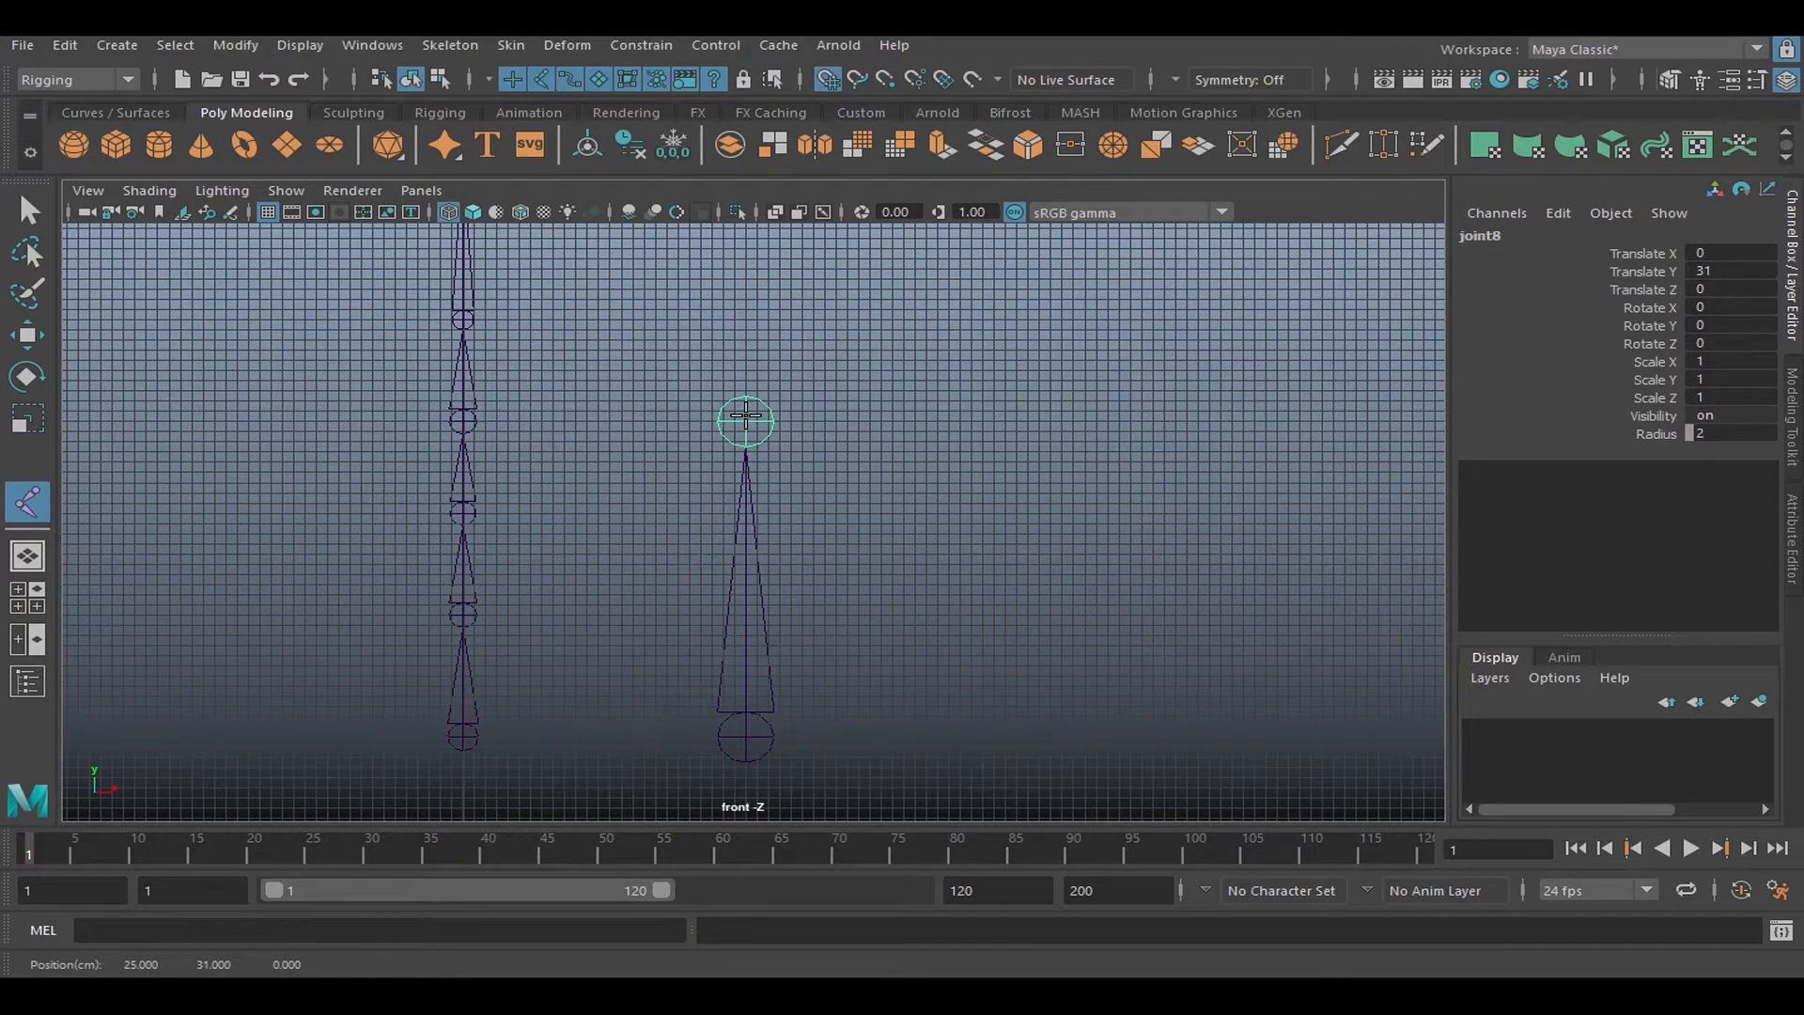
Add a third joint 30 cm above the second and a short end joint above it, and complete the chain.
middle_click_drag(822, 465, 787, 612, "alt")
scroll(841, 572, "down", 2)
scroll(787, 612, "down", 2)
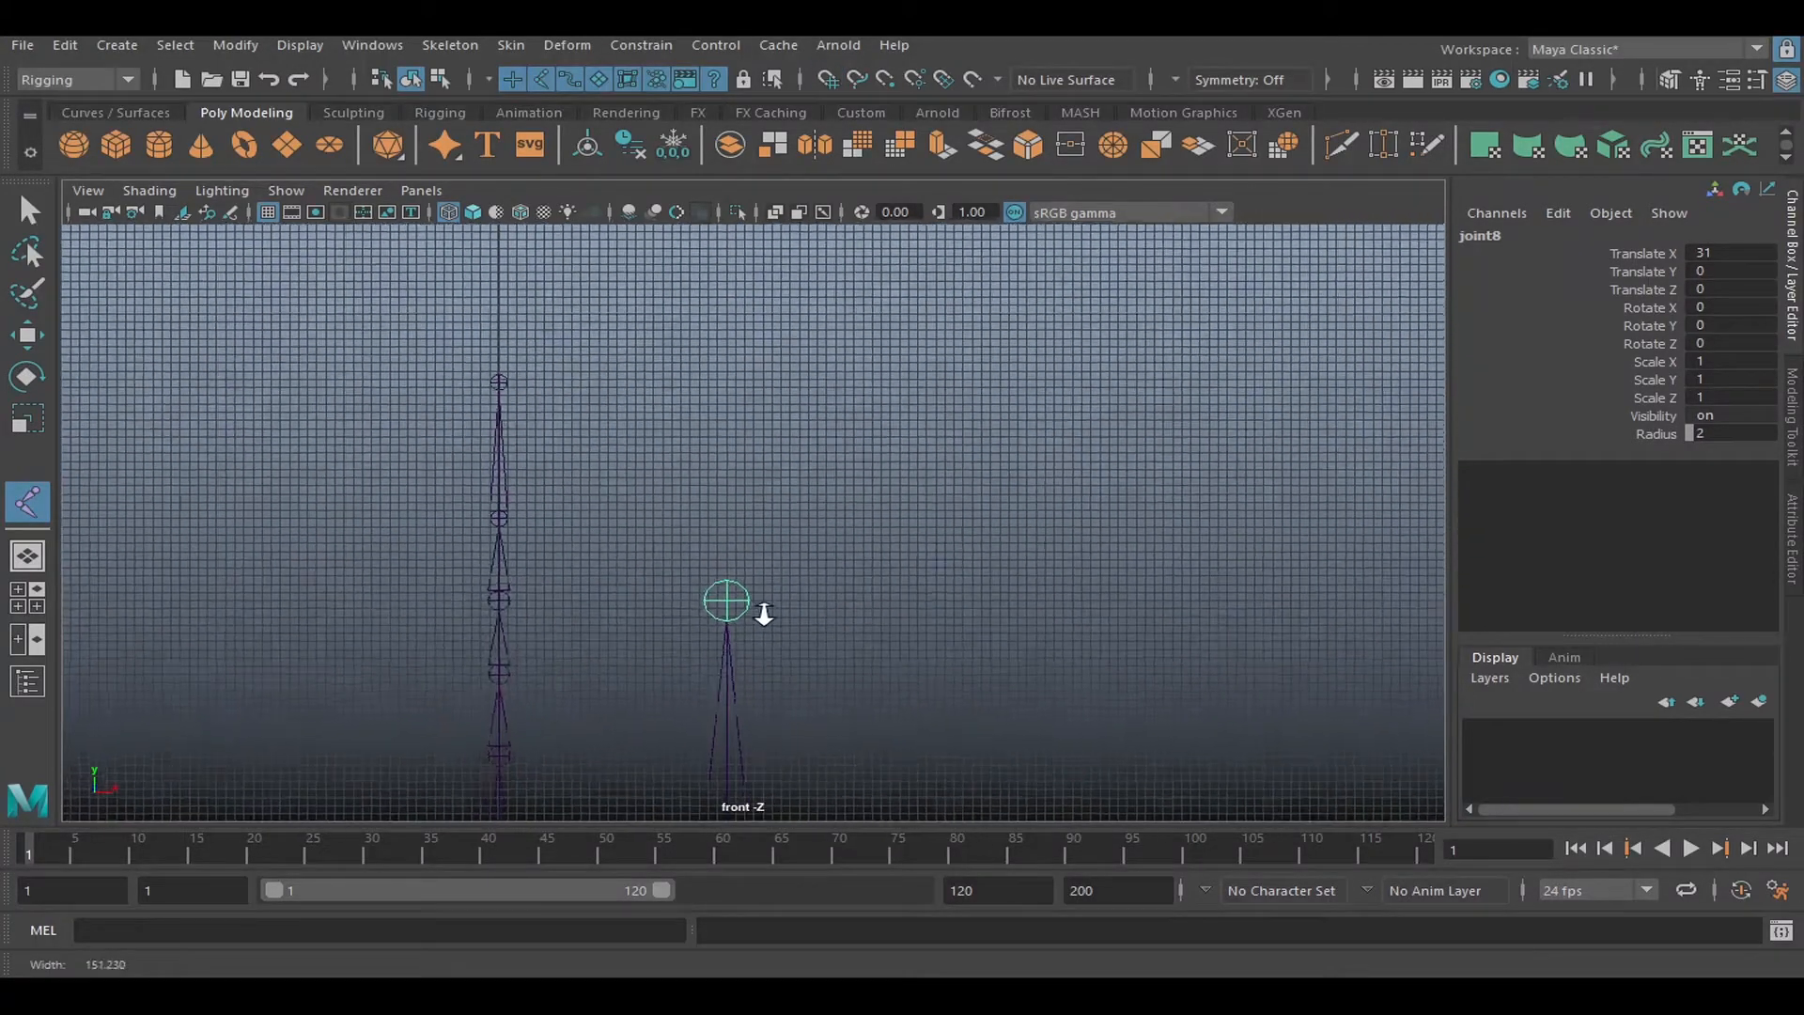
left_click(732, 367)
middle_click_drag(846, 375, 827, 507, "alt")
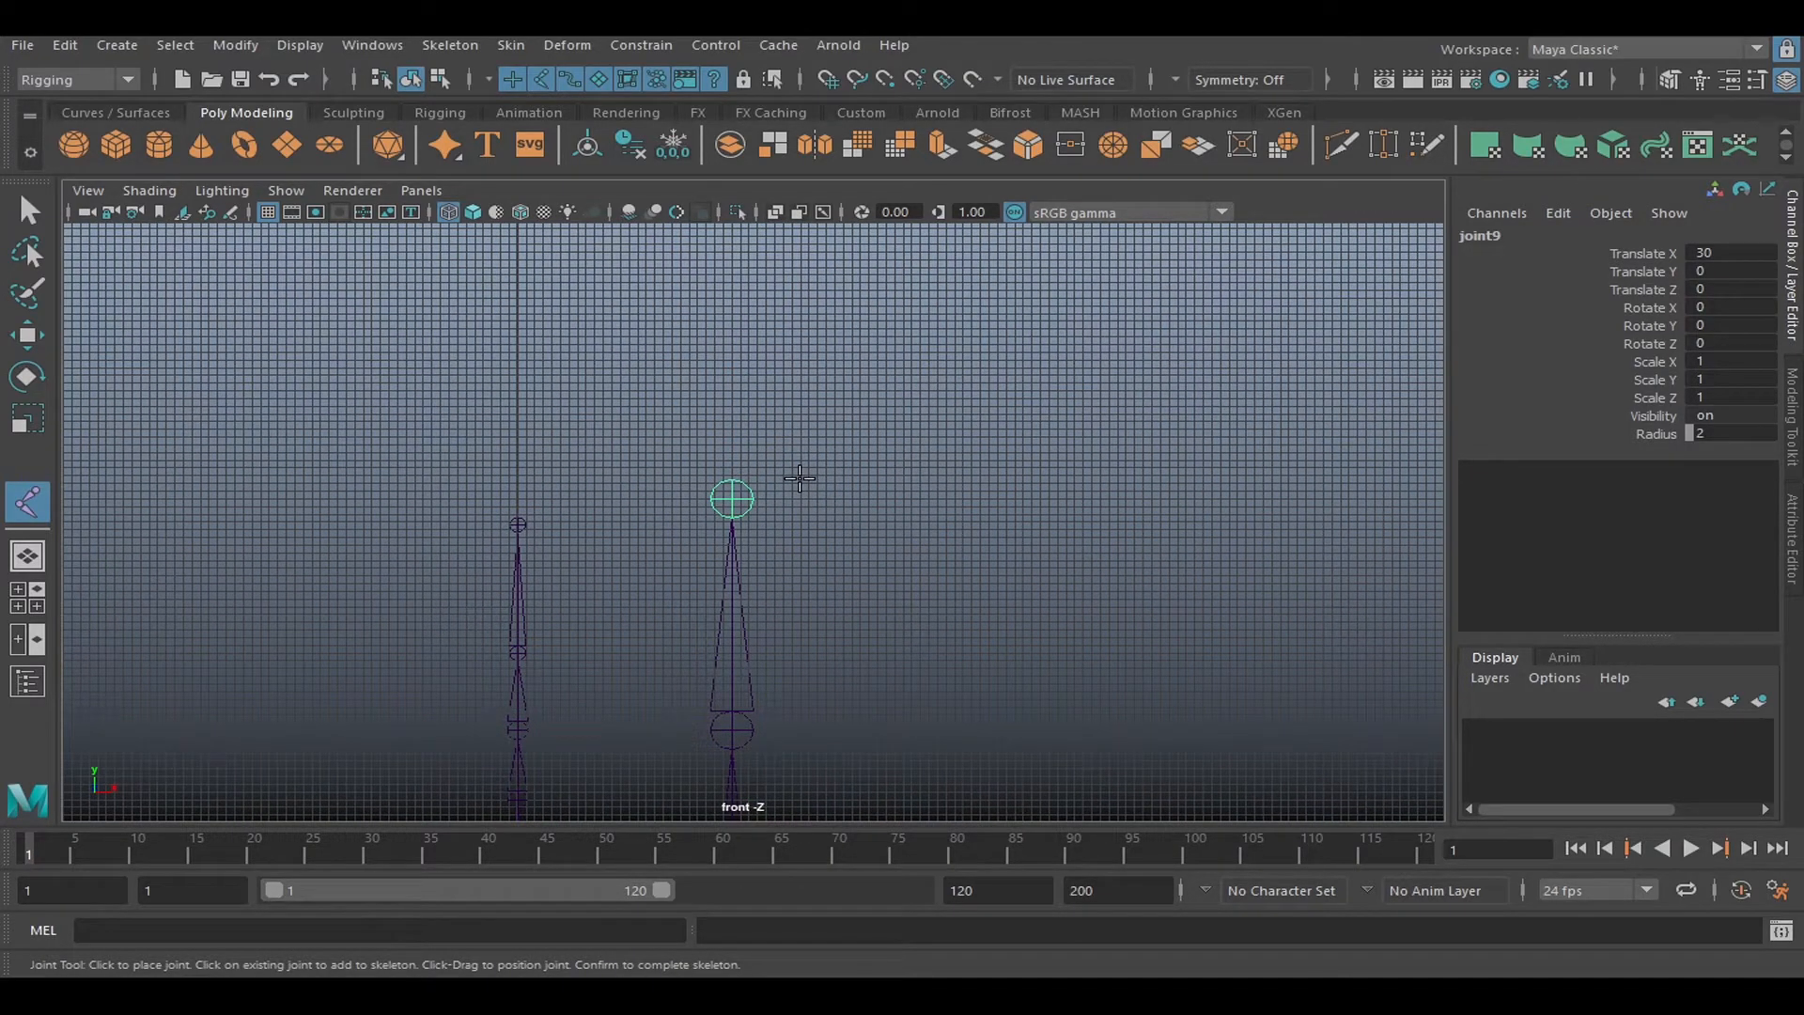
left_click_drag(734, 456, 732, 428)
key("Return")
Bend the new chain at its second joint by moving it to Translate Y 1.797 and rotating it about Z to -2.856 degrees.
mouse_move(882, 576)
middle_mouse_down("alt")
mouse_move(882, 516)
mouse_move(944, 444)
mouse_move(930, 564)
mouse_move(853, 575)
middle_mouse_up("alt")
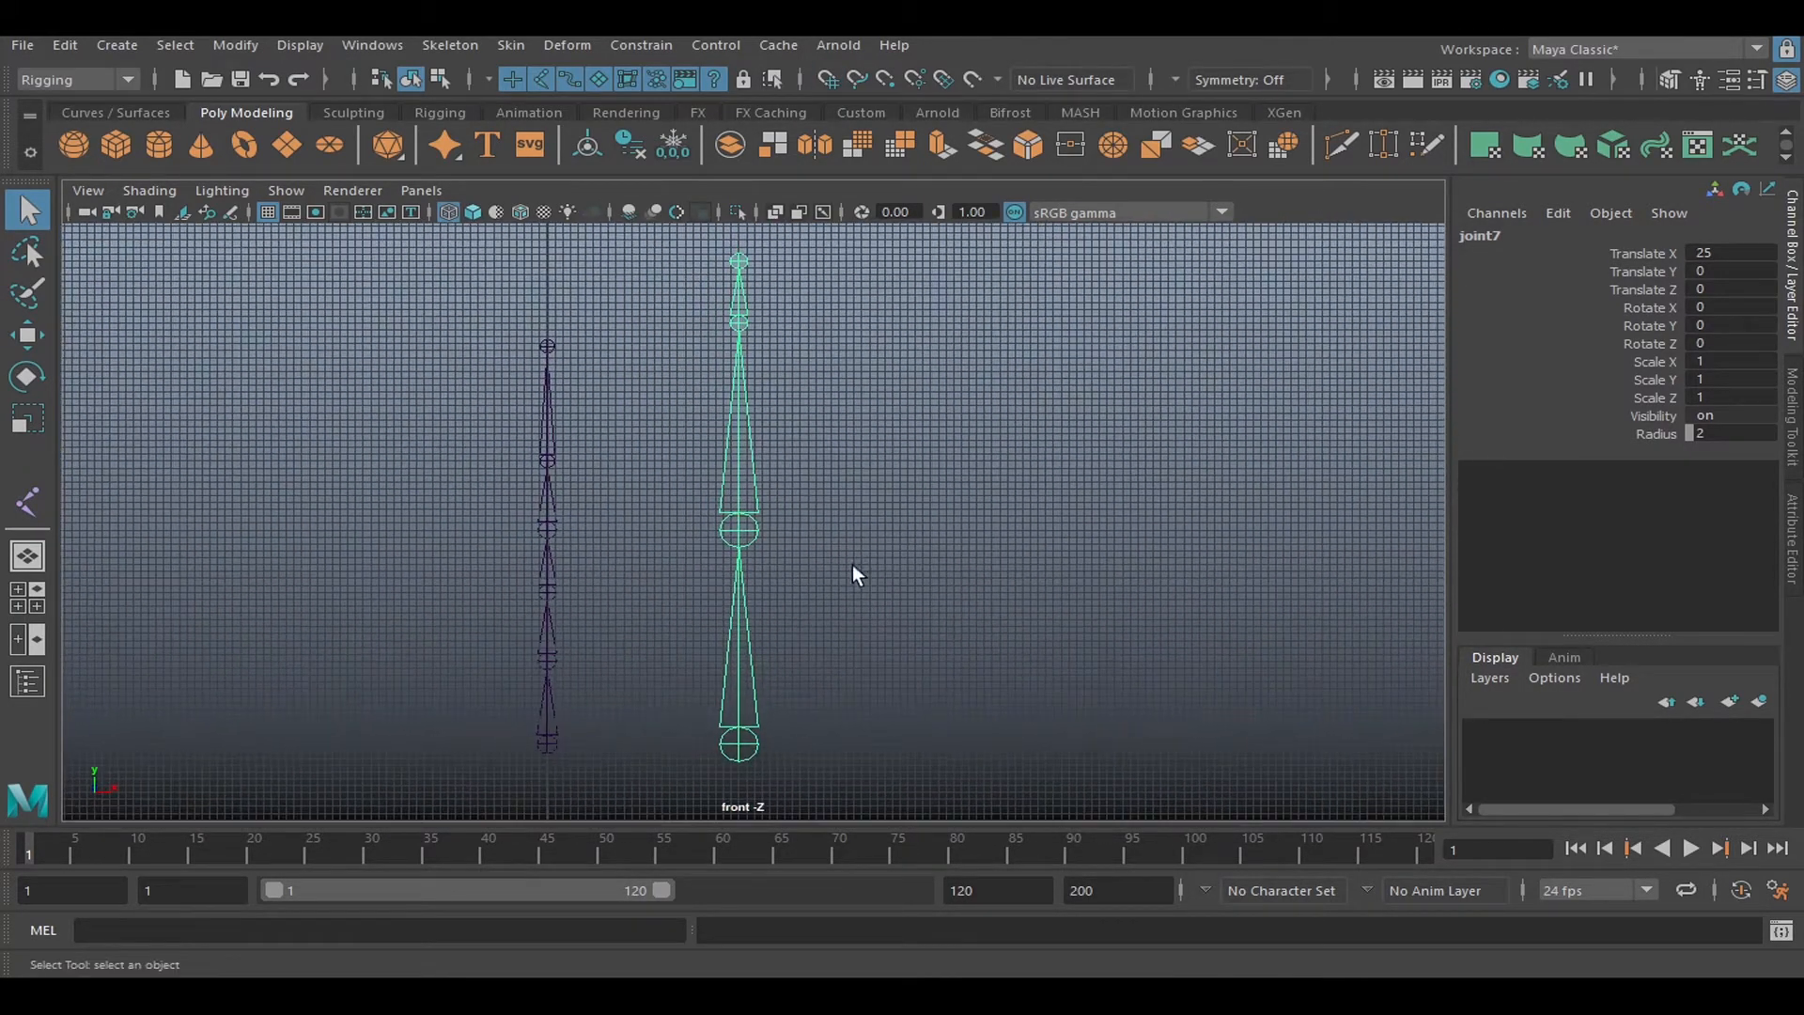
left_click(758, 532)
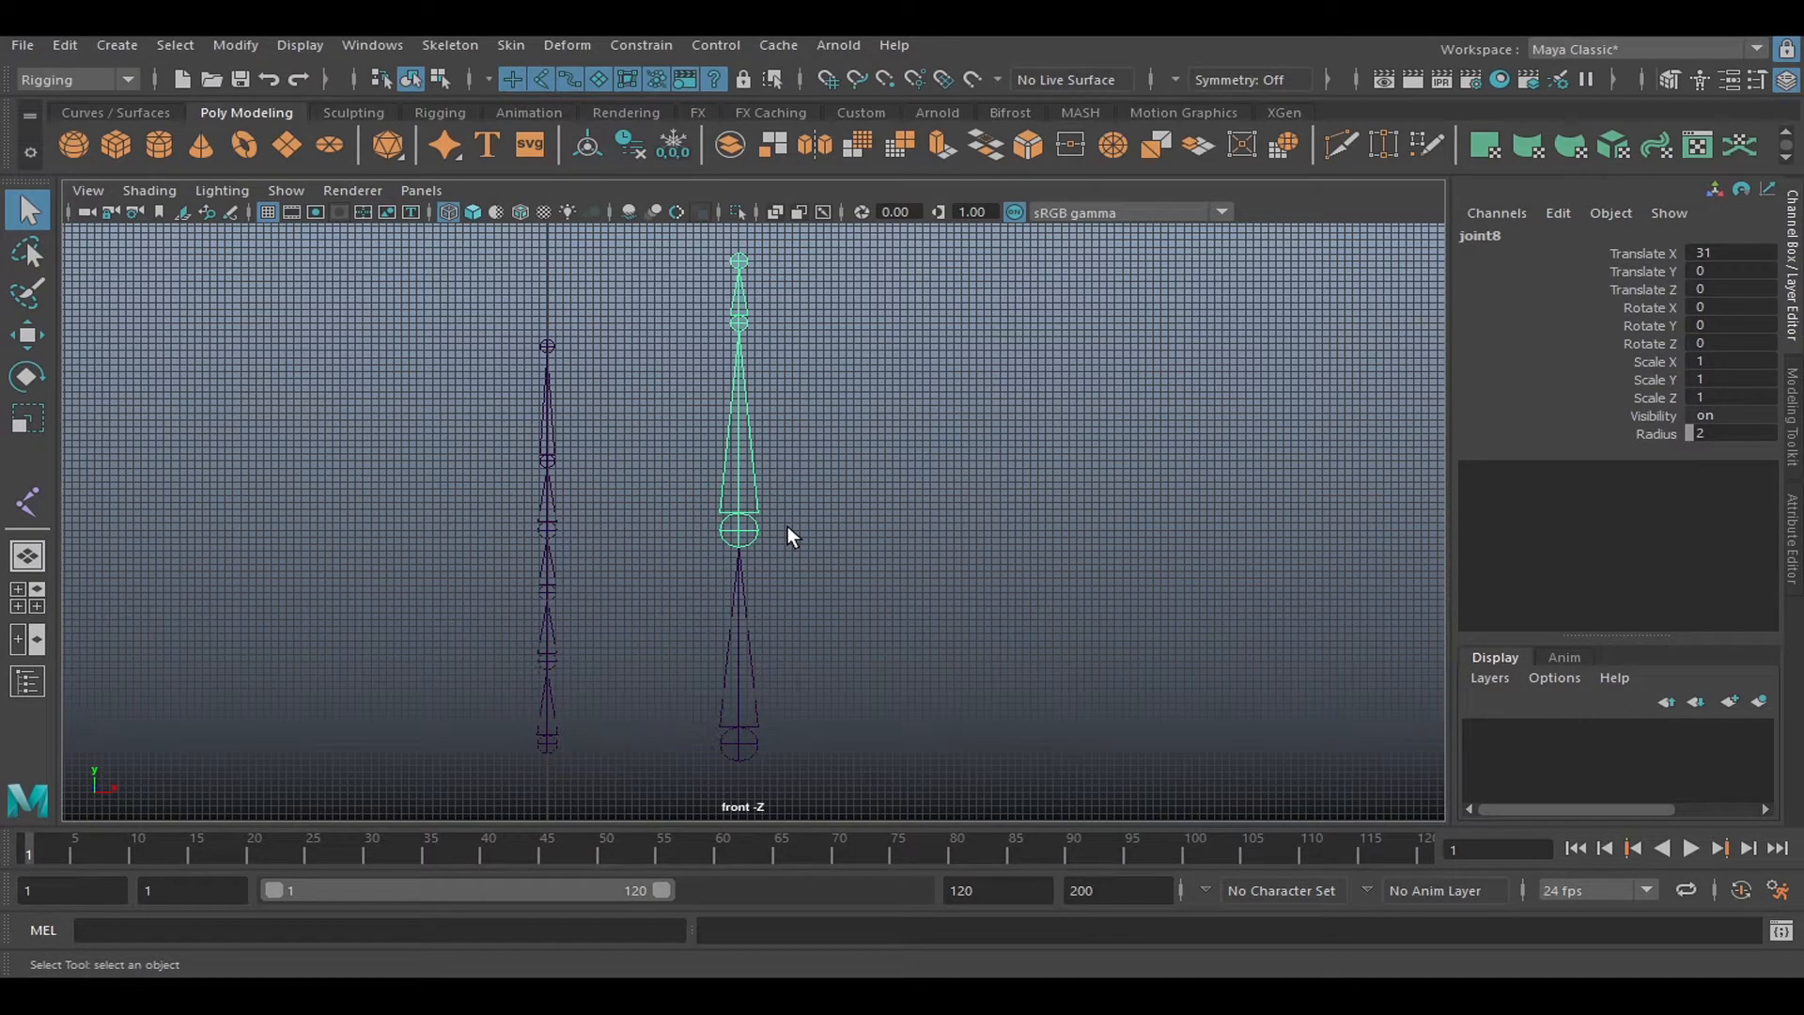
key("w")
left_click_drag(863, 532, 848, 532)
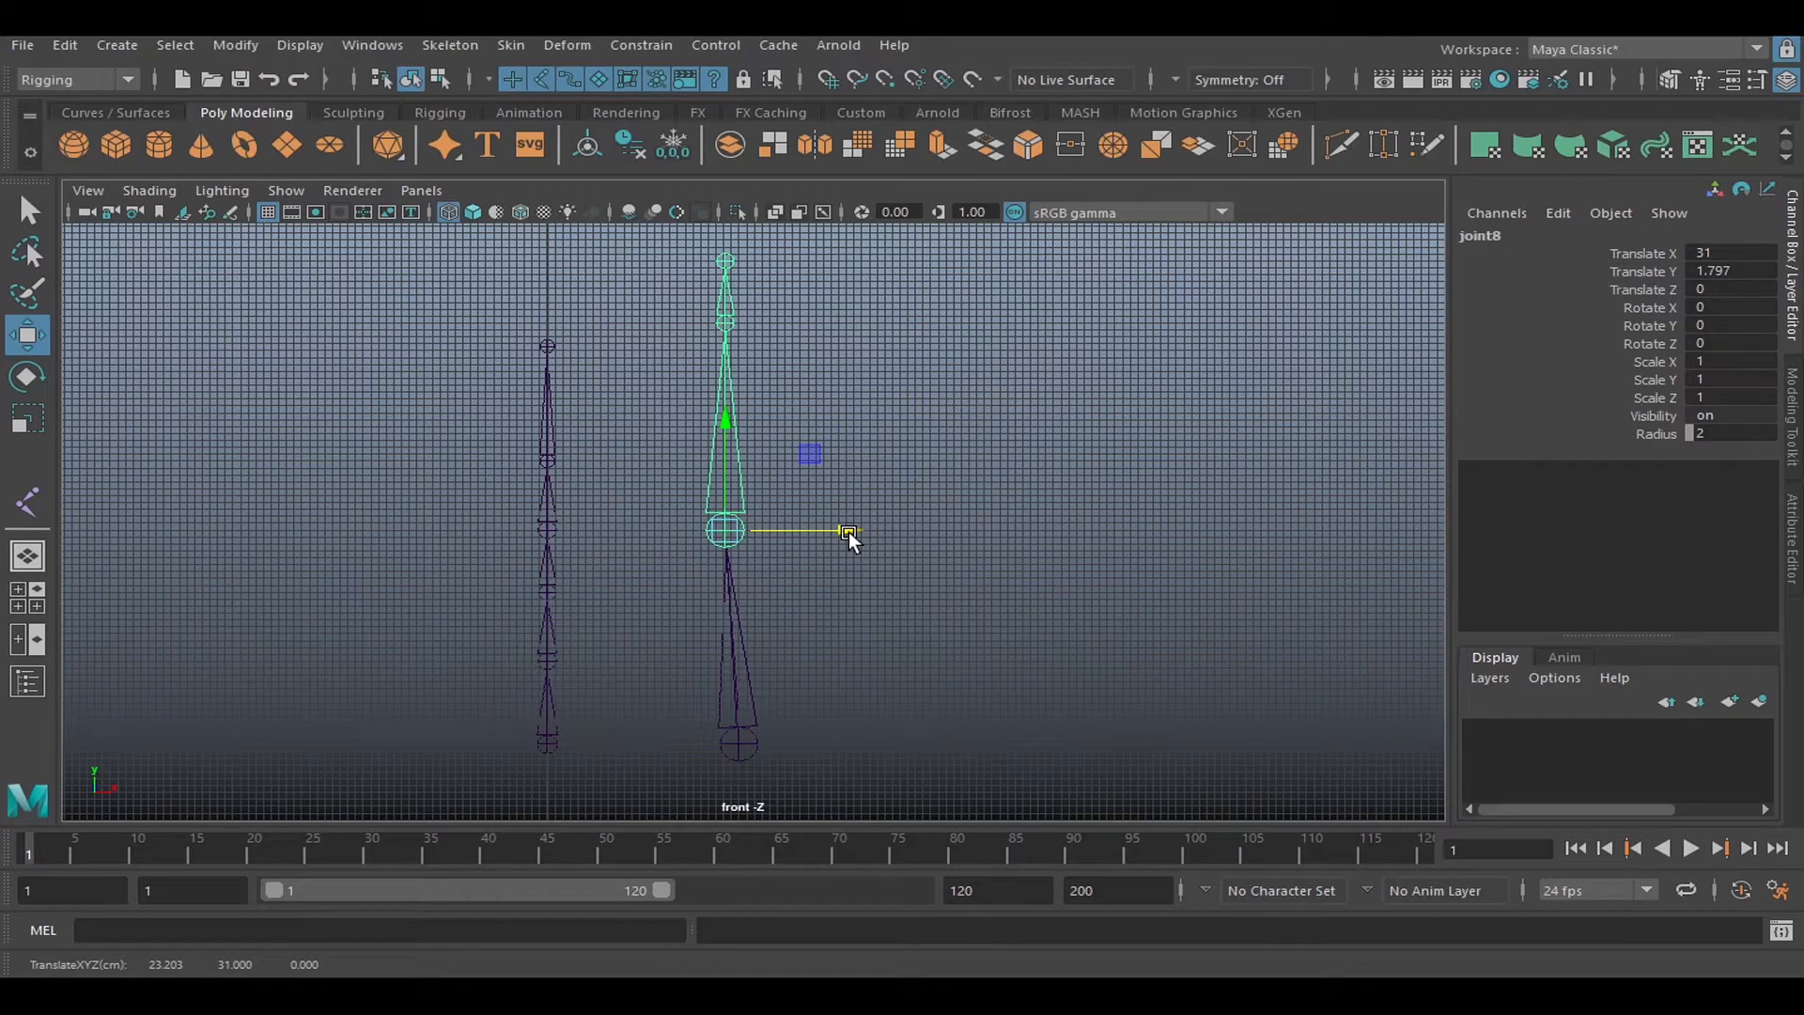
key("e")
left_click_drag(825, 483, 829, 484)
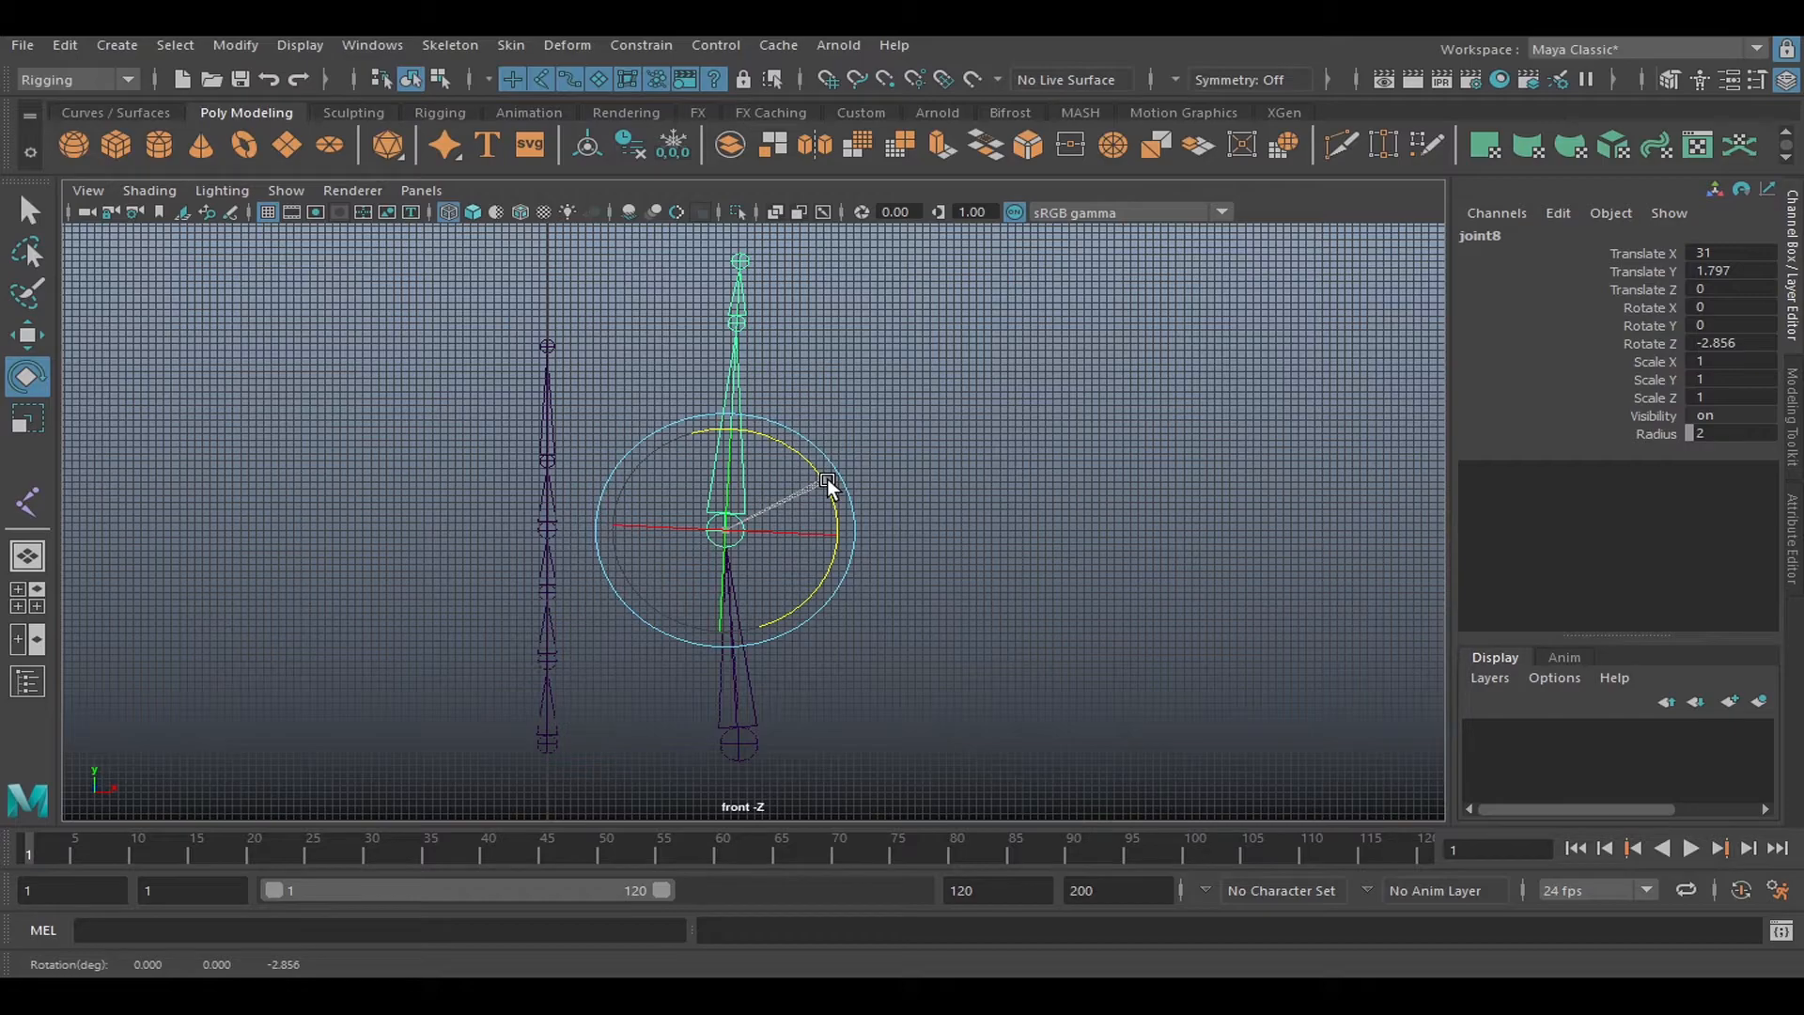
left_click(911, 559)
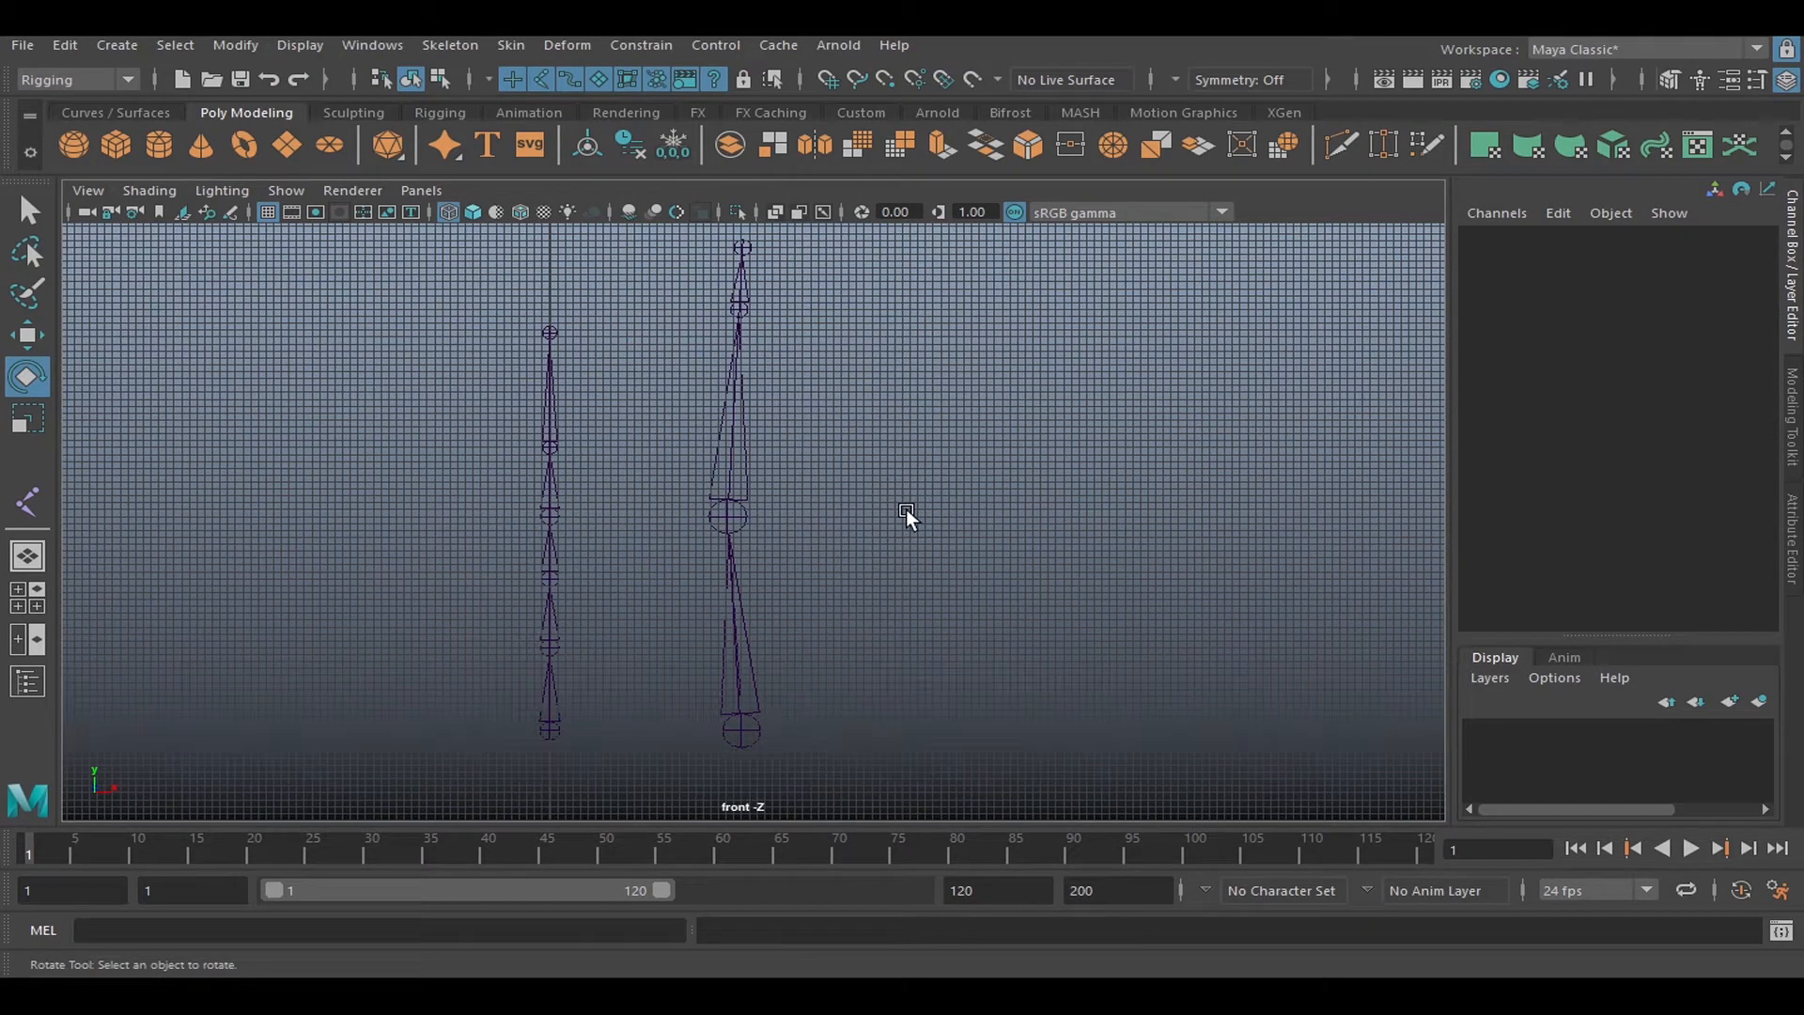
Hide the grid in the front view.
left_click(268, 211)
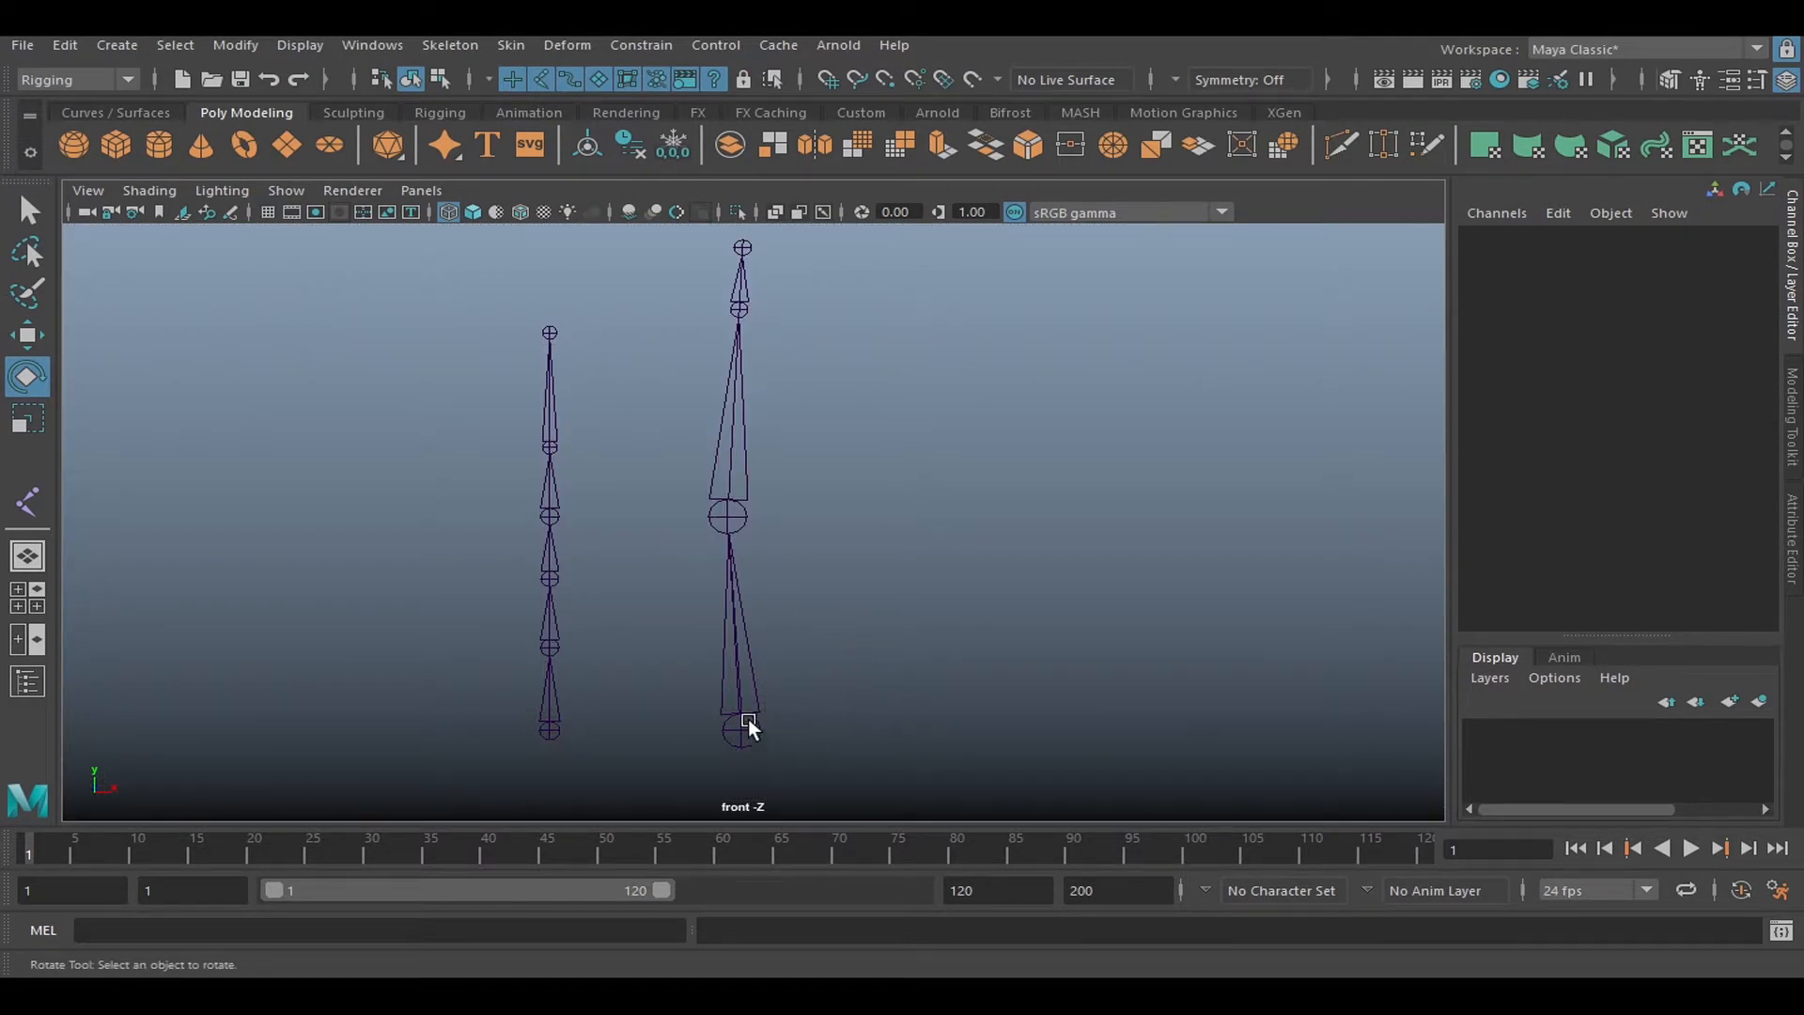
scroll(818, 482, "down", 2)
middle_click_drag(818, 482, 691, 428, "alt")
scroll(758, 479, "up", 1)
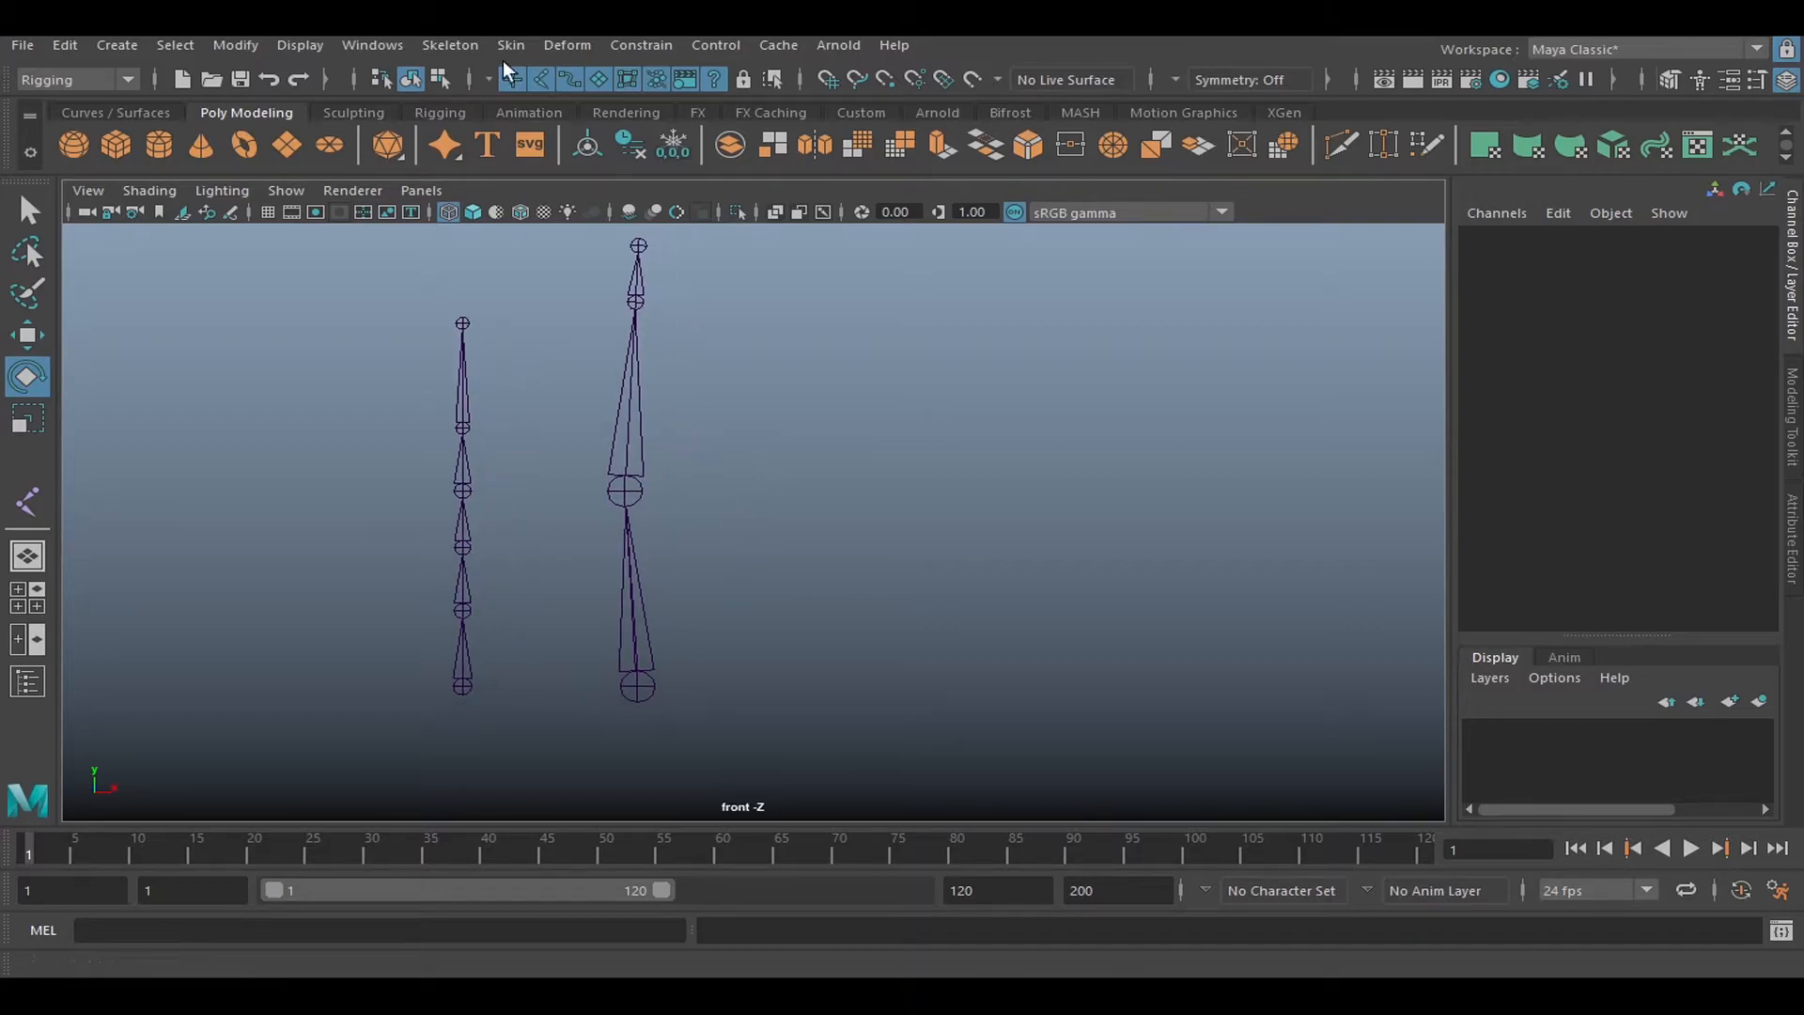
Create an IK handle on the bent chain spanning its root joint and its end joint.
left_click(473, 46)
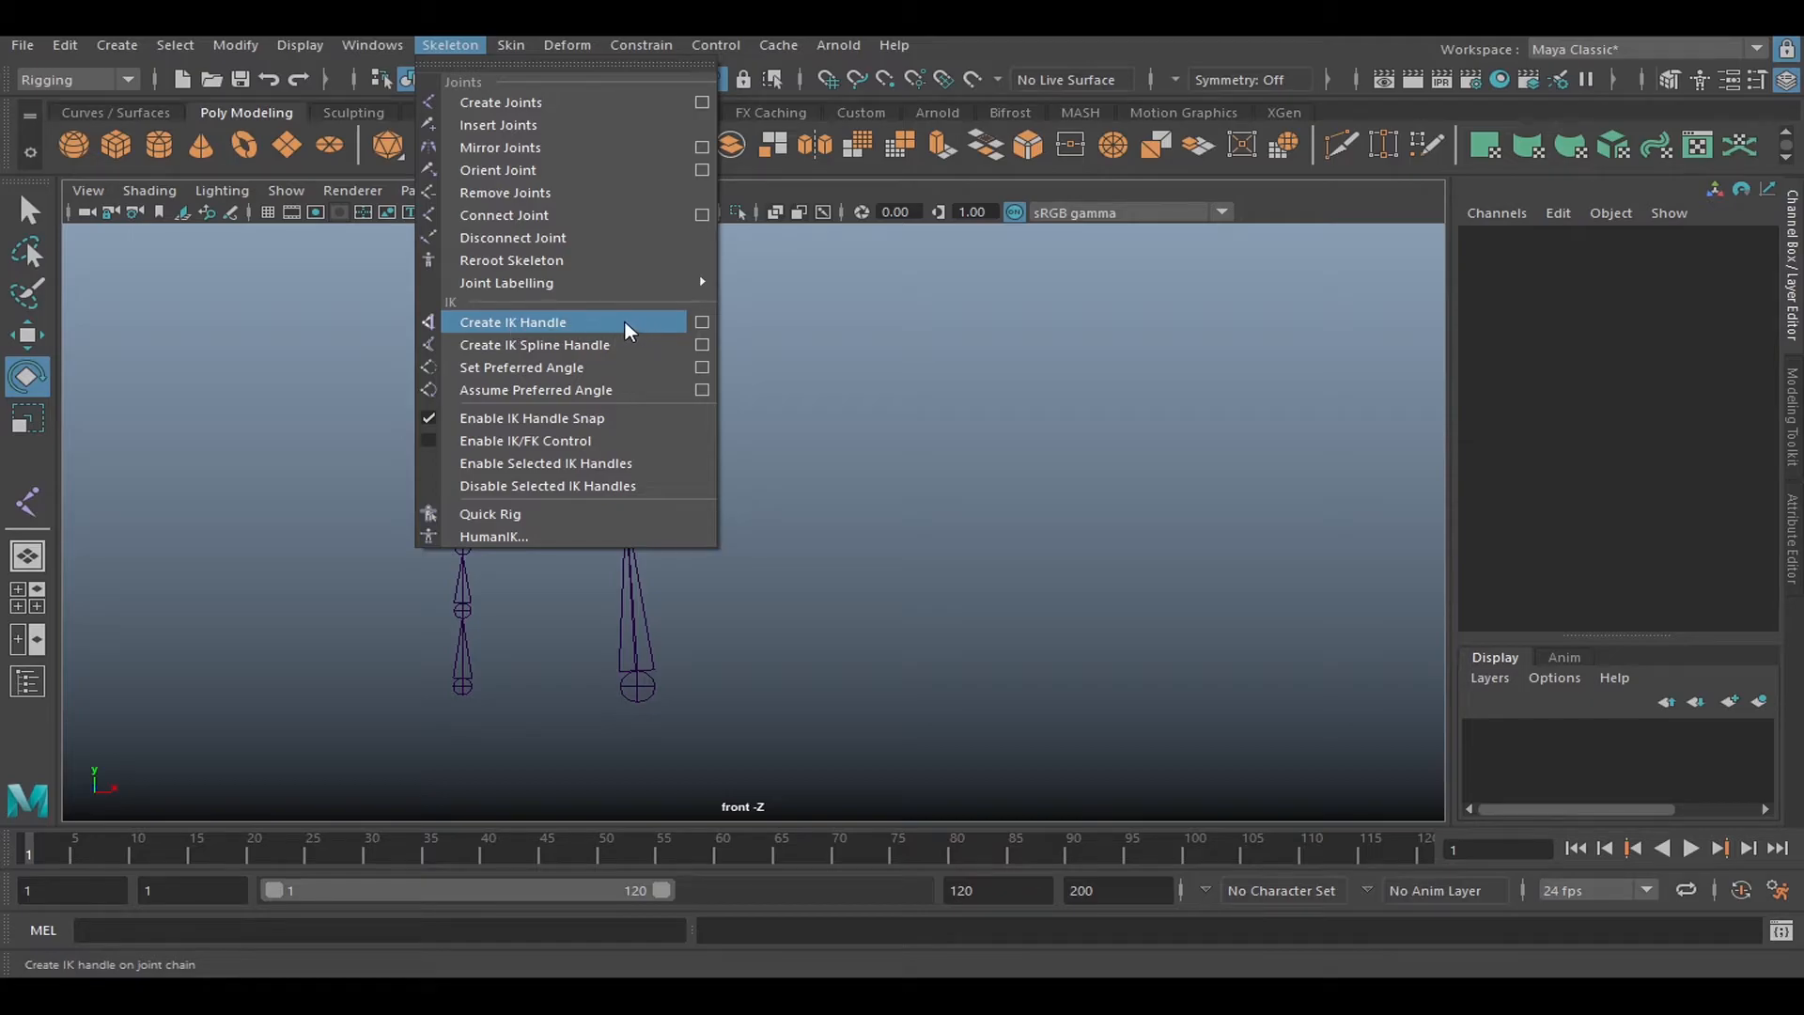
left_click(590, 320)
middle_click_drag(754, 403, 747, 423, "alt")
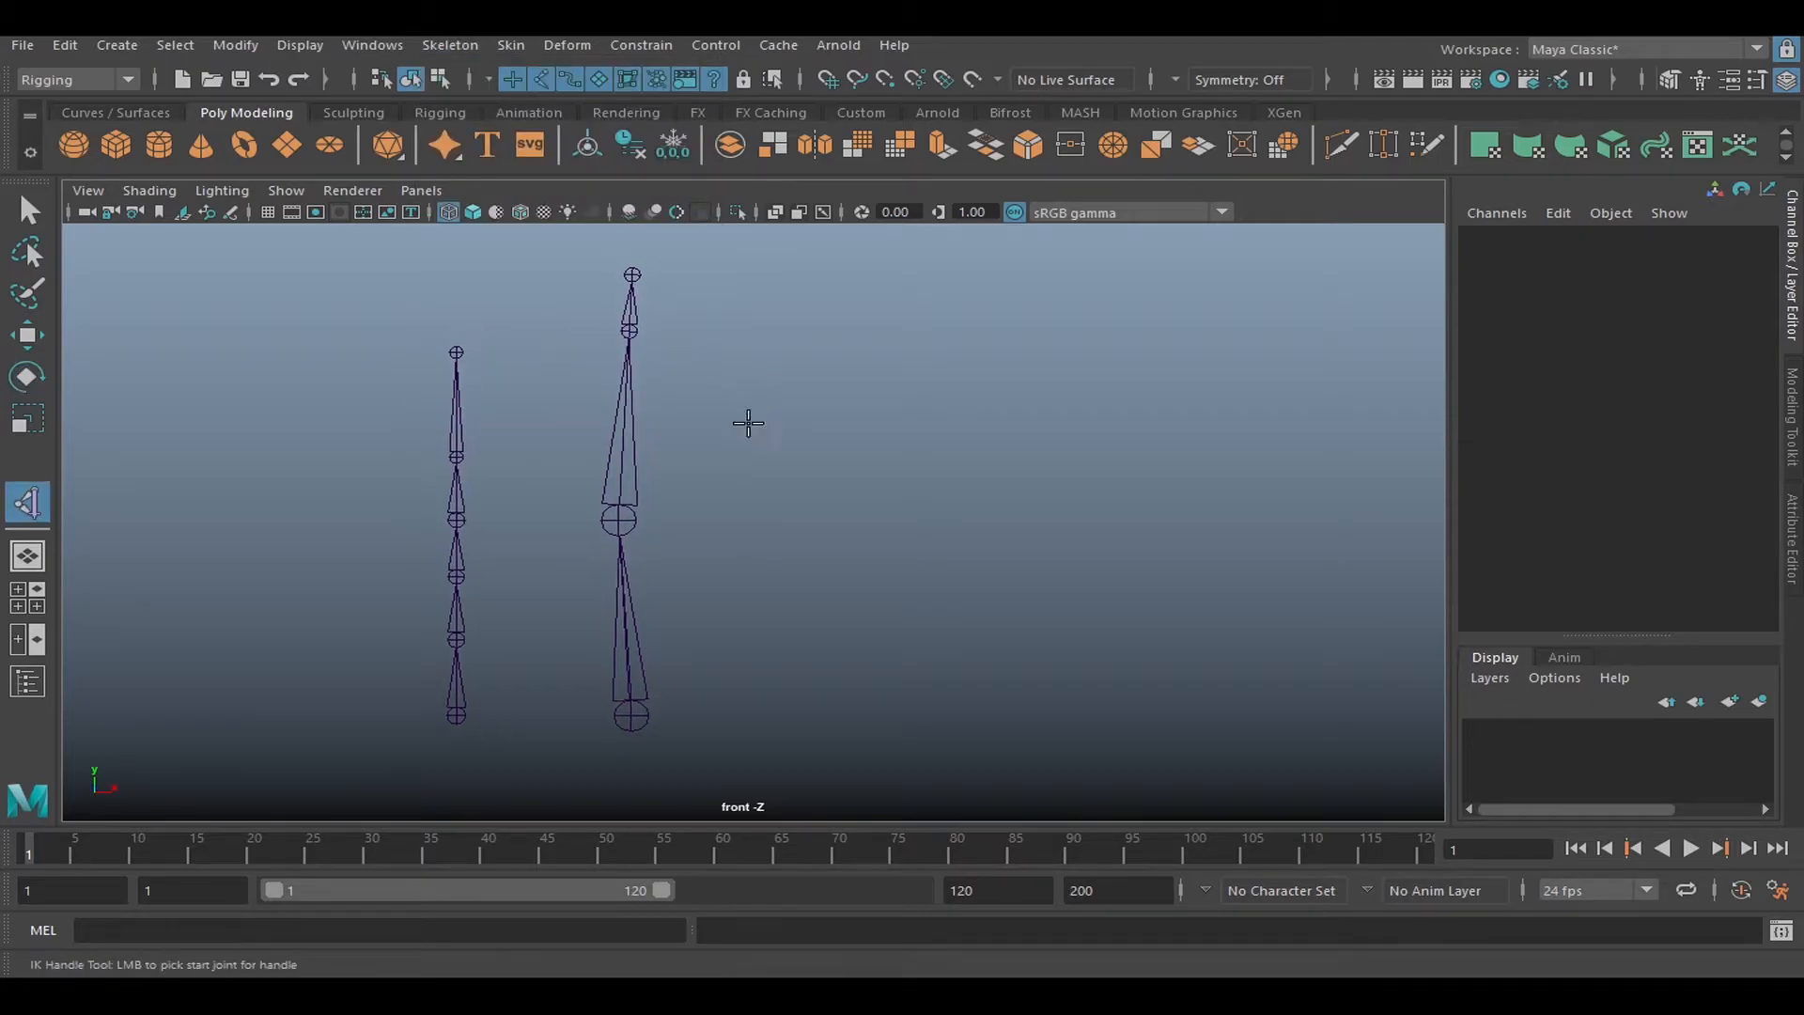
left_click(633, 274)
left_click(631, 716)
scroll(745, 588, "down", 1)
middle_click_drag(745, 588, 747, 622, "alt")
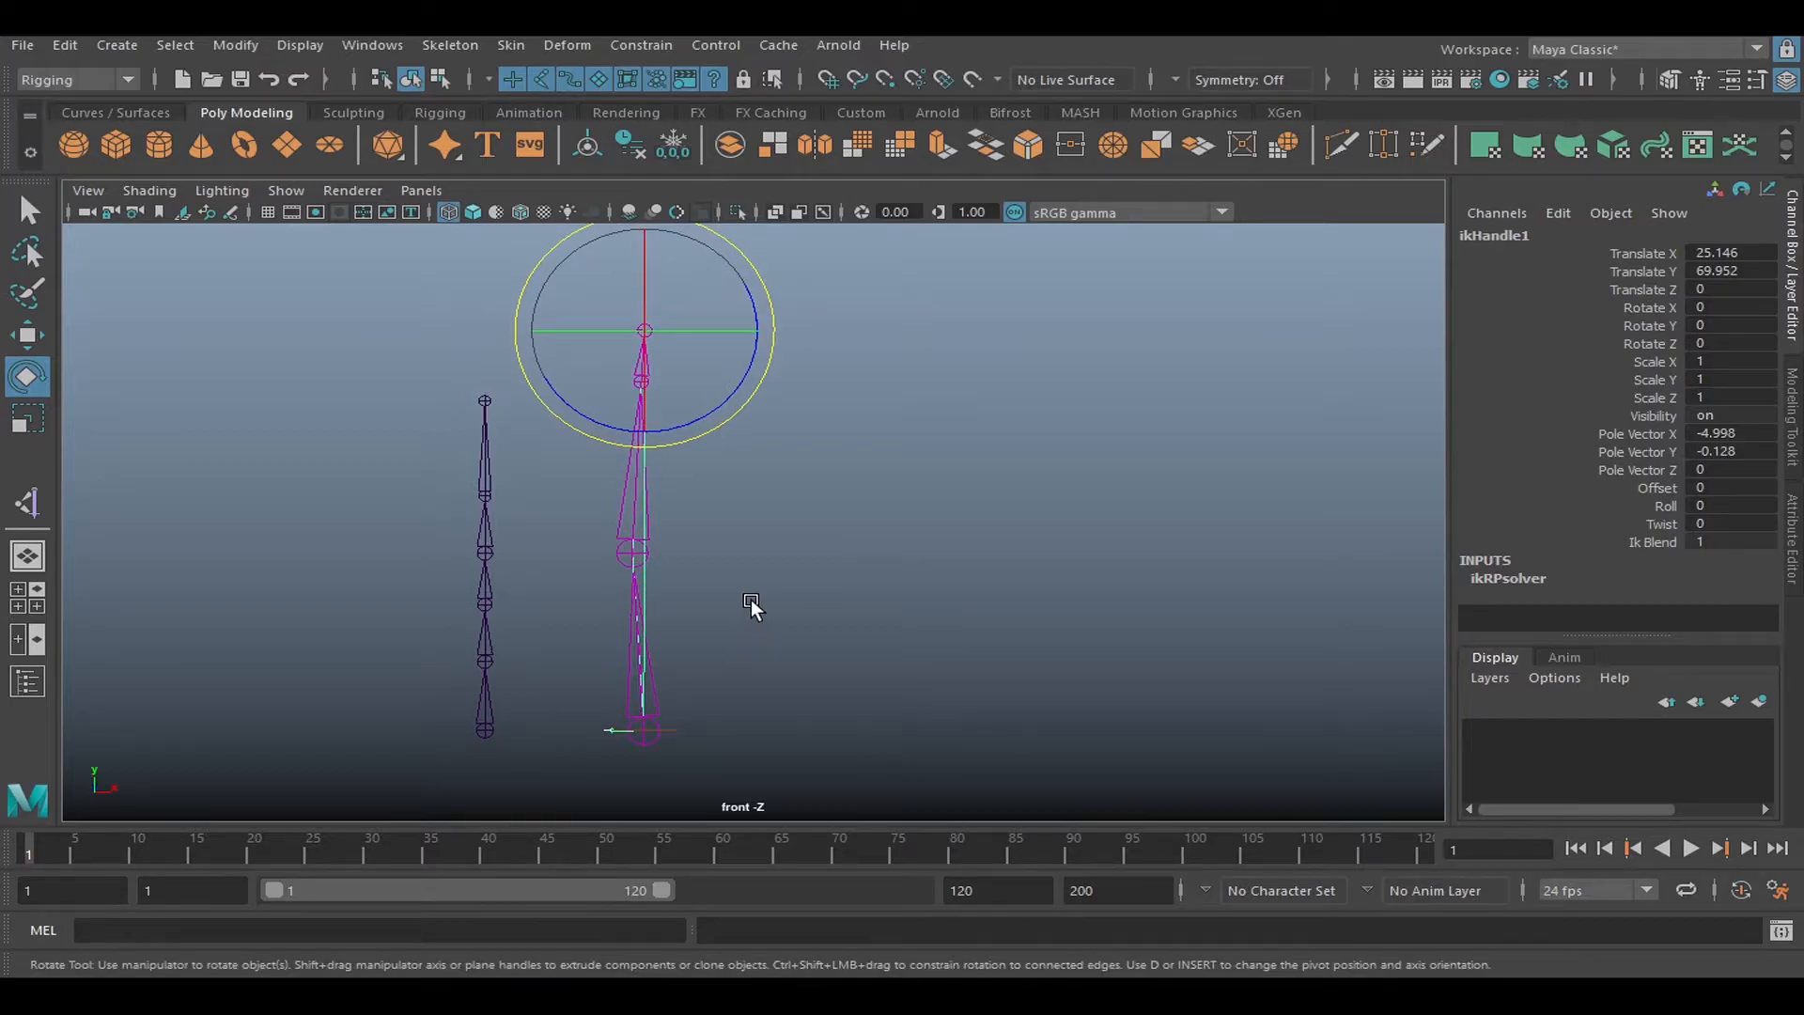
left_click(810, 526)
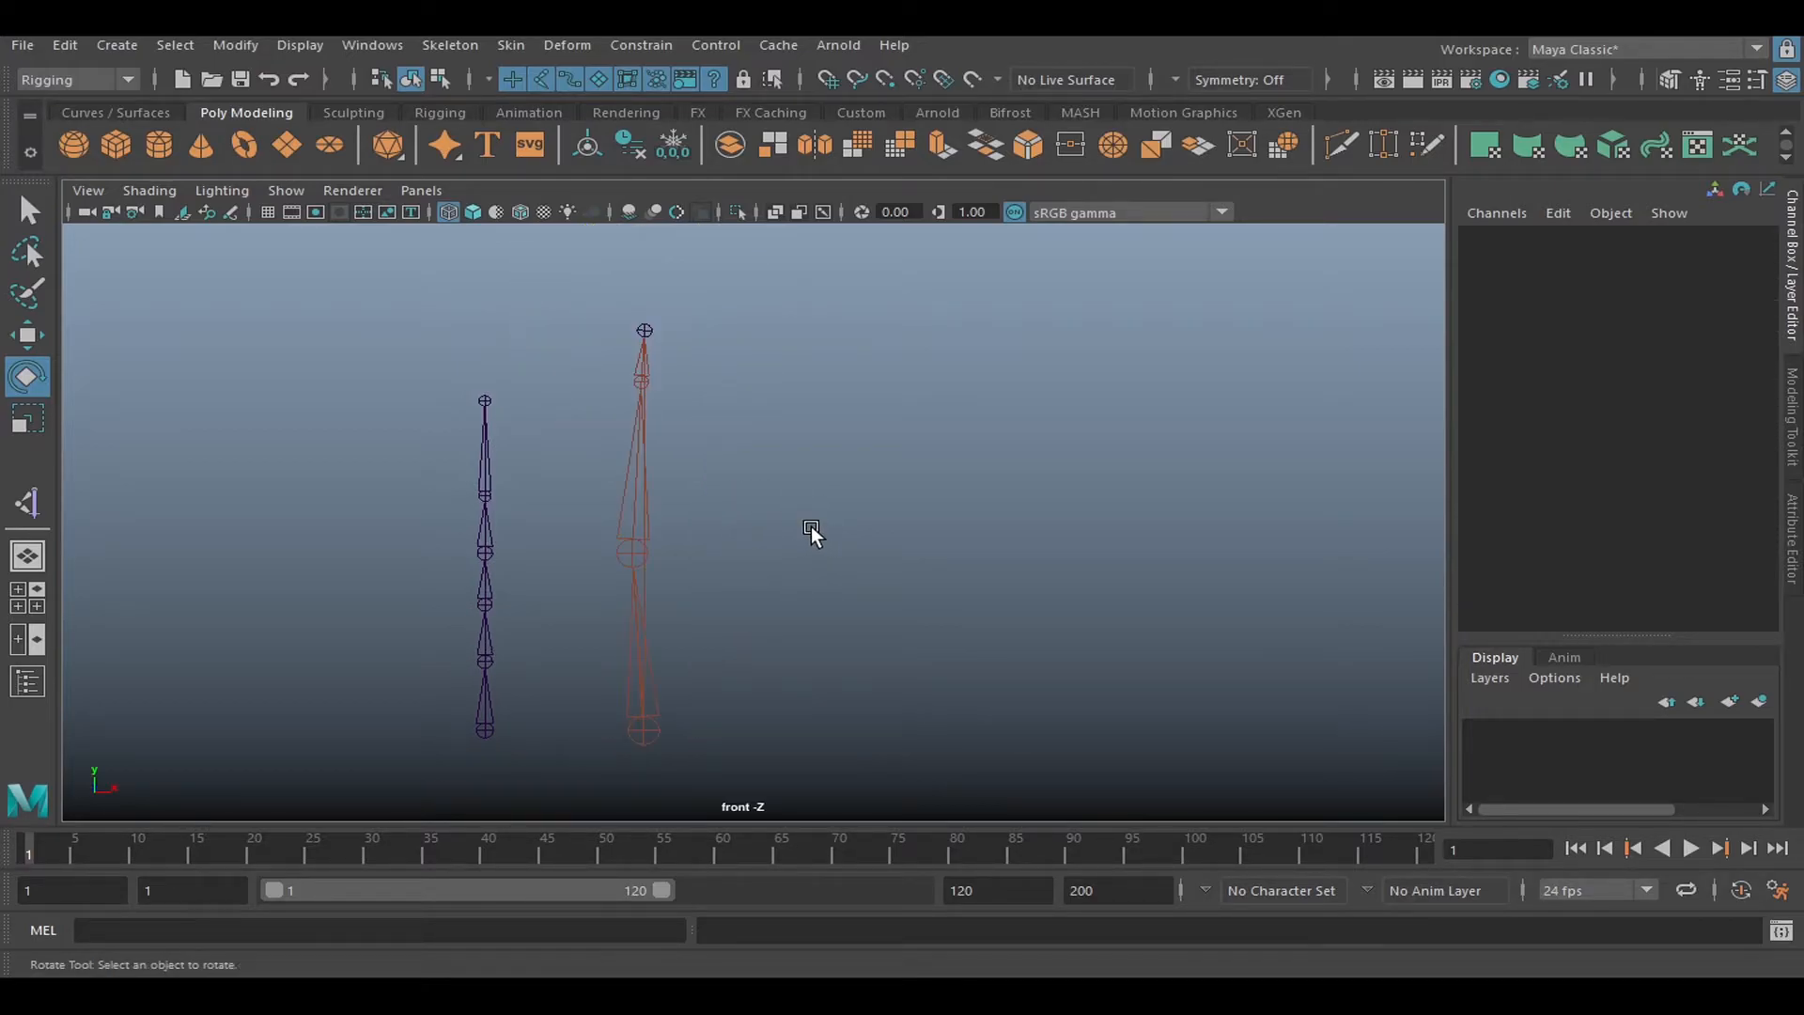
right_click_drag(703, 523, 751, 583, "alt")
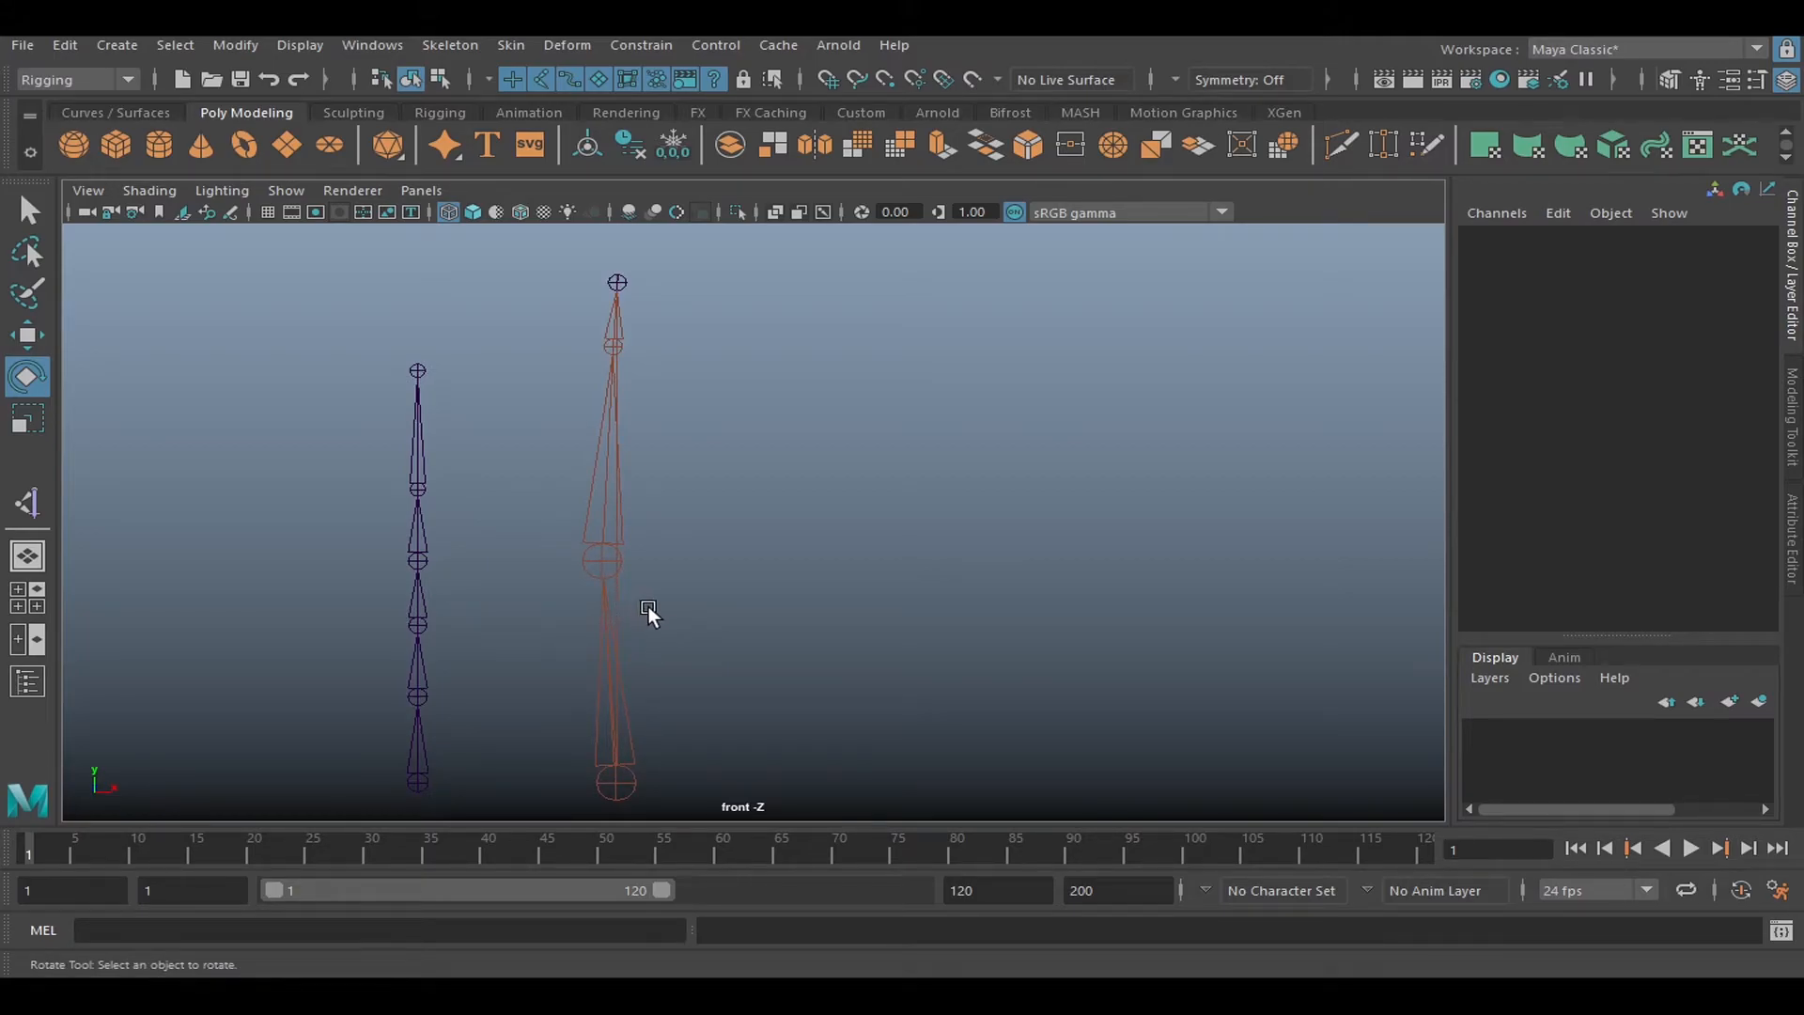
middle_click_drag(641, 606, 706, 540, "alt")
right_click_drag(705, 540, 842, 543, "alt")
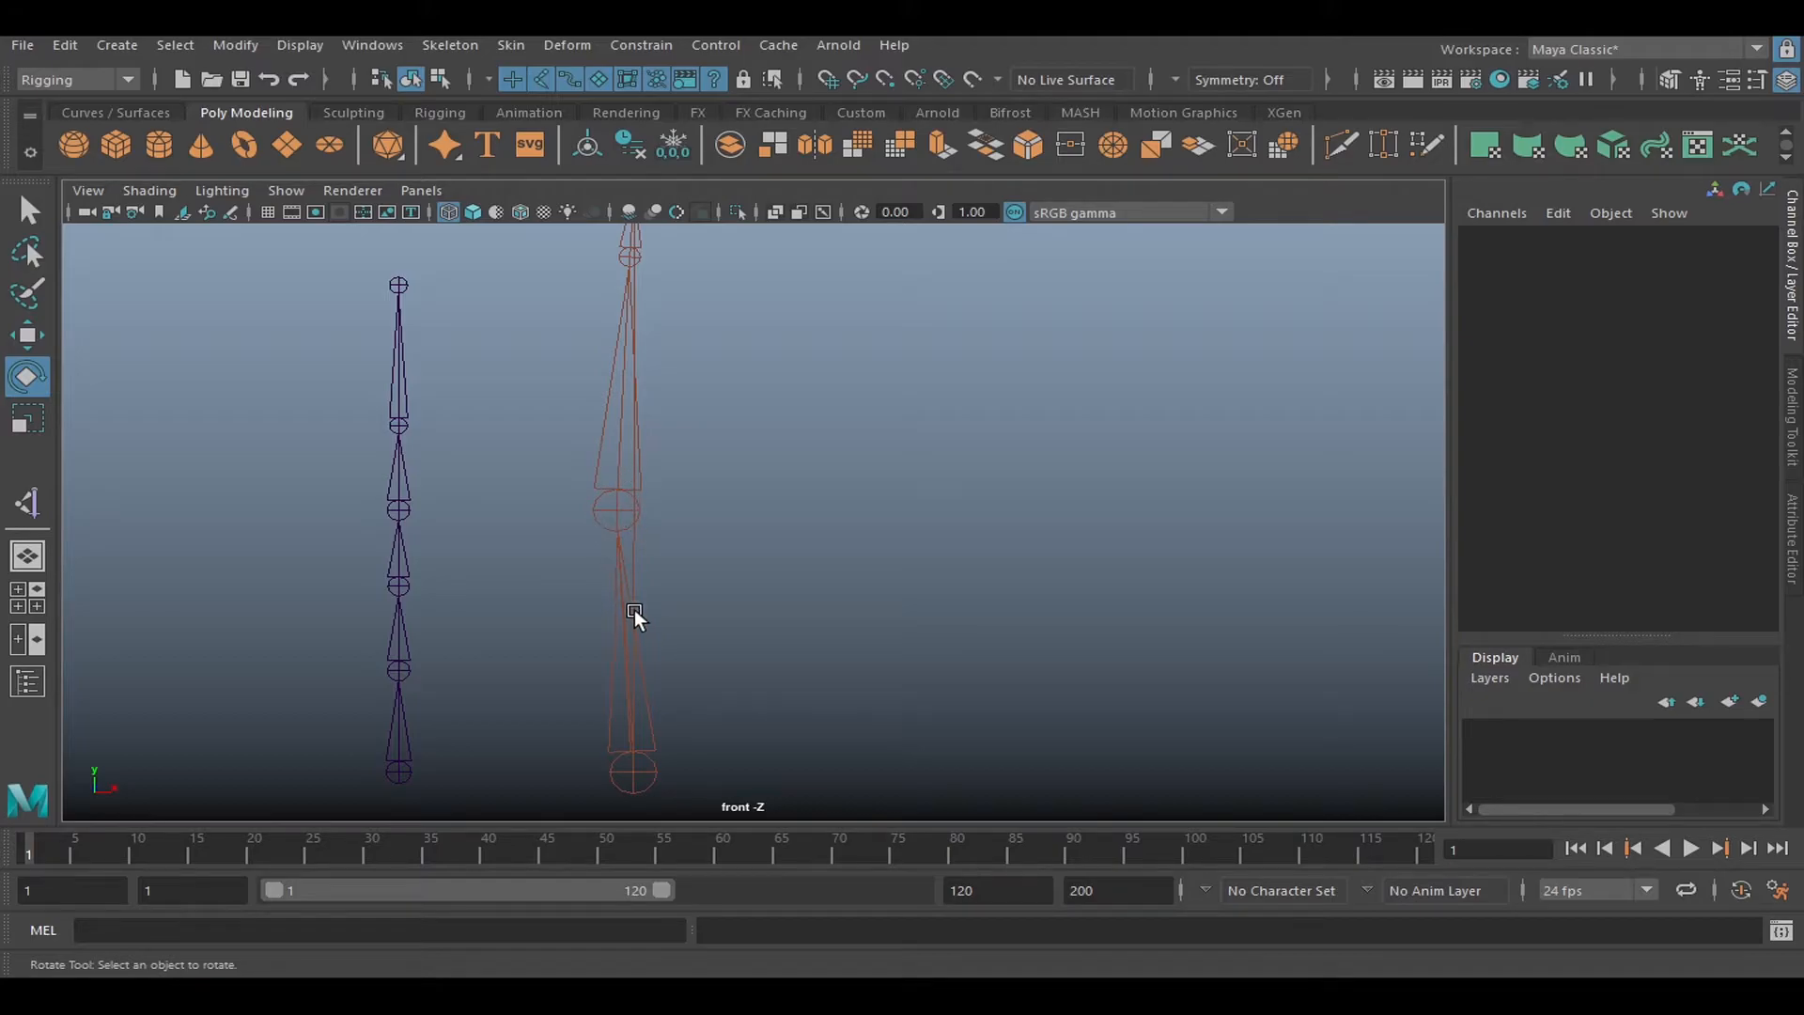
right_click_drag(808, 471, 620, 522, "alt")
middle_click_drag(780, 510, 771, 546, "alt")
right_click_drag(797, 533, 751, 528, "alt")
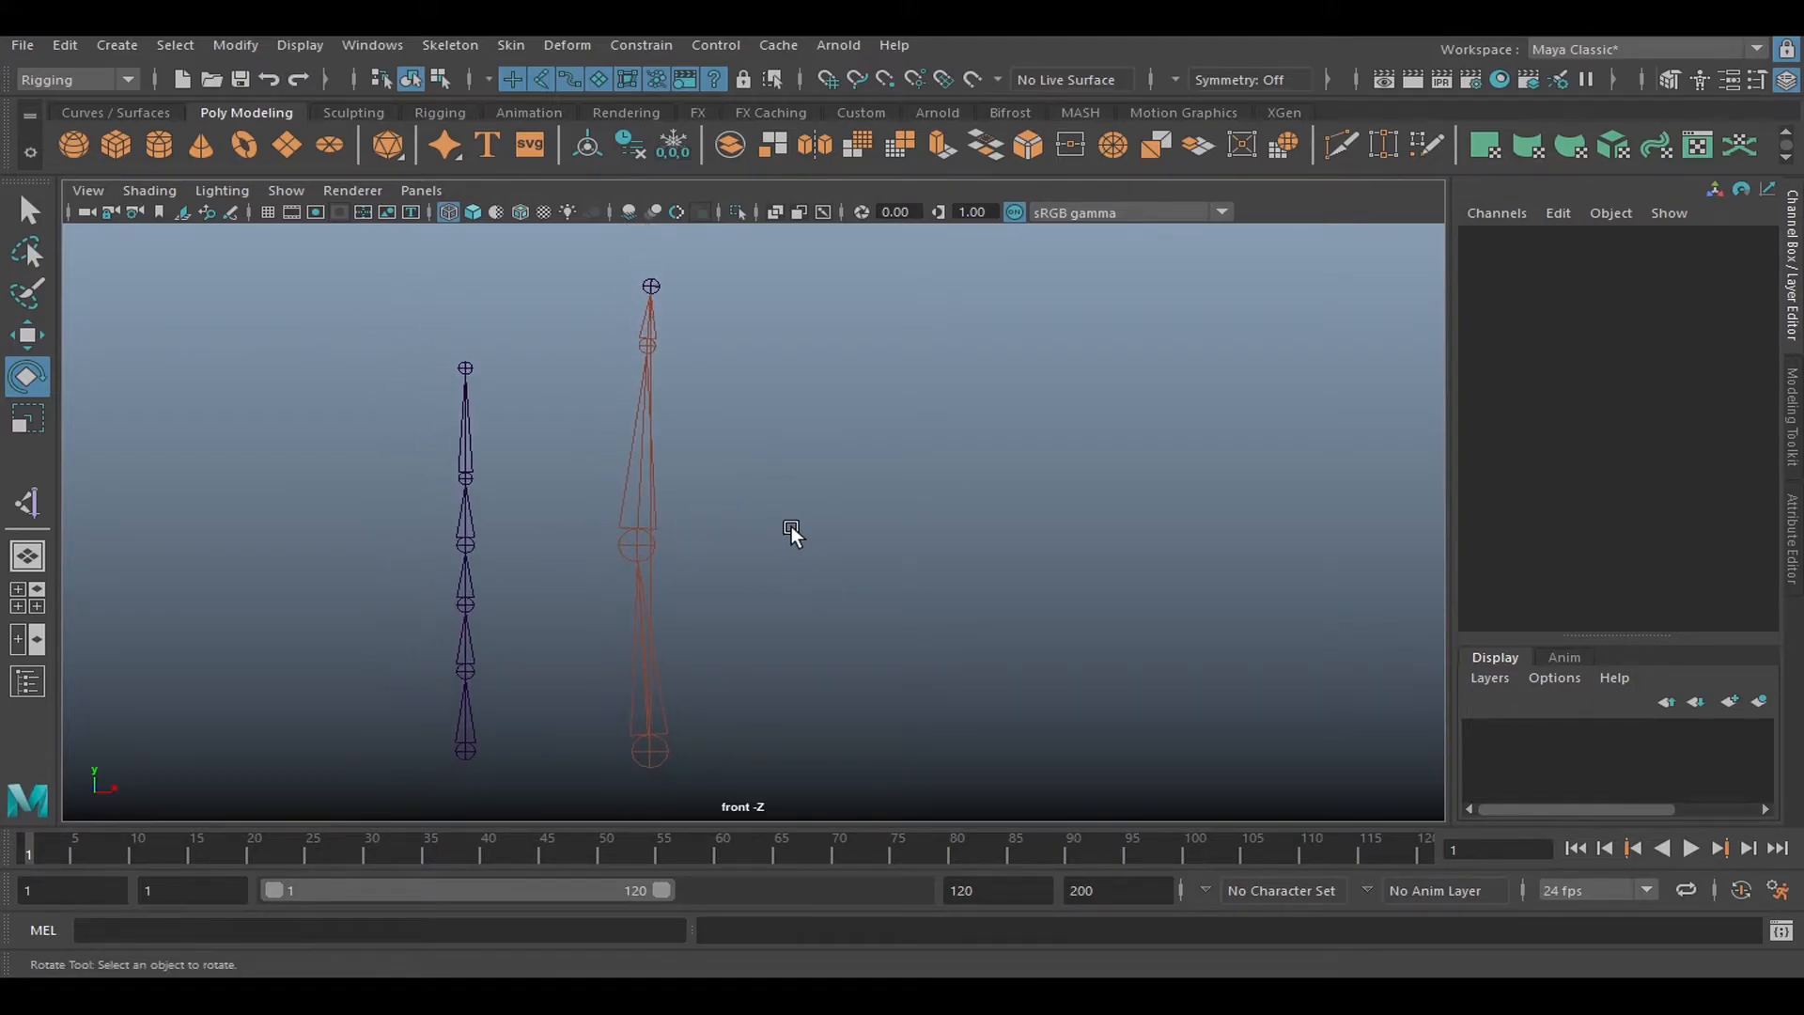
Lower the IK handle at the chain's tip to about Translate Y 59.554 so the chain folds at its middle joint.
left_click(651, 286)
key("w")
right_click_drag(865, 498, 827, 493, "alt")
middle_click_drag(836, 491, 782, 498, "alt")
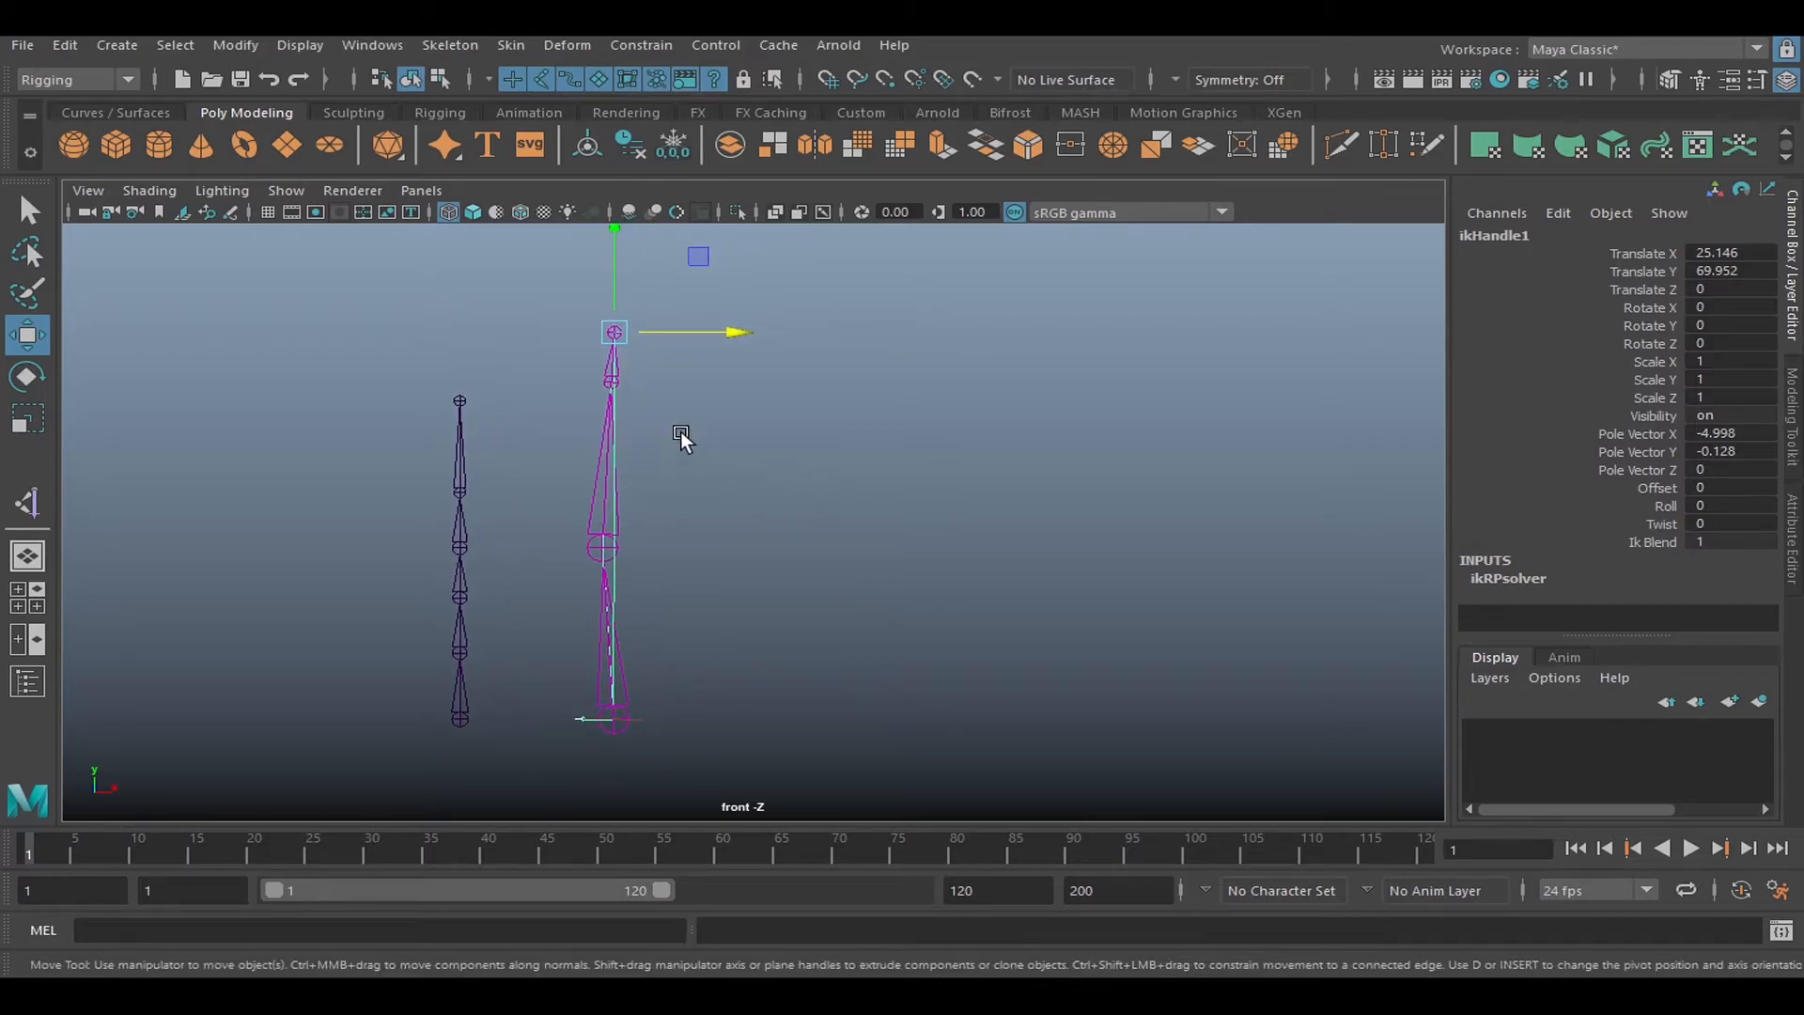
mouse_move(703, 267)
middle_mouse_down()
mouse_move(751, 441)
mouse_move(606, 514)
mouse_move(664, 374)
mouse_move(591, 258)
mouse_move(367, 326)
mouse_move(403, 576)
mouse_move(1081, 457)
mouse_move(827, 624)
mouse_move(774, 360)
mouse_move(717, 460)
mouse_move(697, 551)
mouse_move(720, 607)
mouse_move(724, 370)
mouse_move(695, 240)
mouse_move(725, 383)
mouse_move(686, 280)
mouse_move(730, 242)
mouse_move(680, 229)
mouse_move(713, 375)
mouse_move(705, 483)
mouse_move(697, 268)
mouse_move(727, 369)
mouse_move(699, 257)
mouse_move(714, 371)
mouse_move(677, 262)
mouse_move(709, 421)
mouse_move(675, 383)
mouse_move(695, 266)
middle_mouse_up()
left_click_drag(695, 263, 705, 315)
middle_click_drag(708, 558, 787, 552, "alt")
Move the IK chain's root joint along X to Translate X 43.757.
left_click(713, 727)
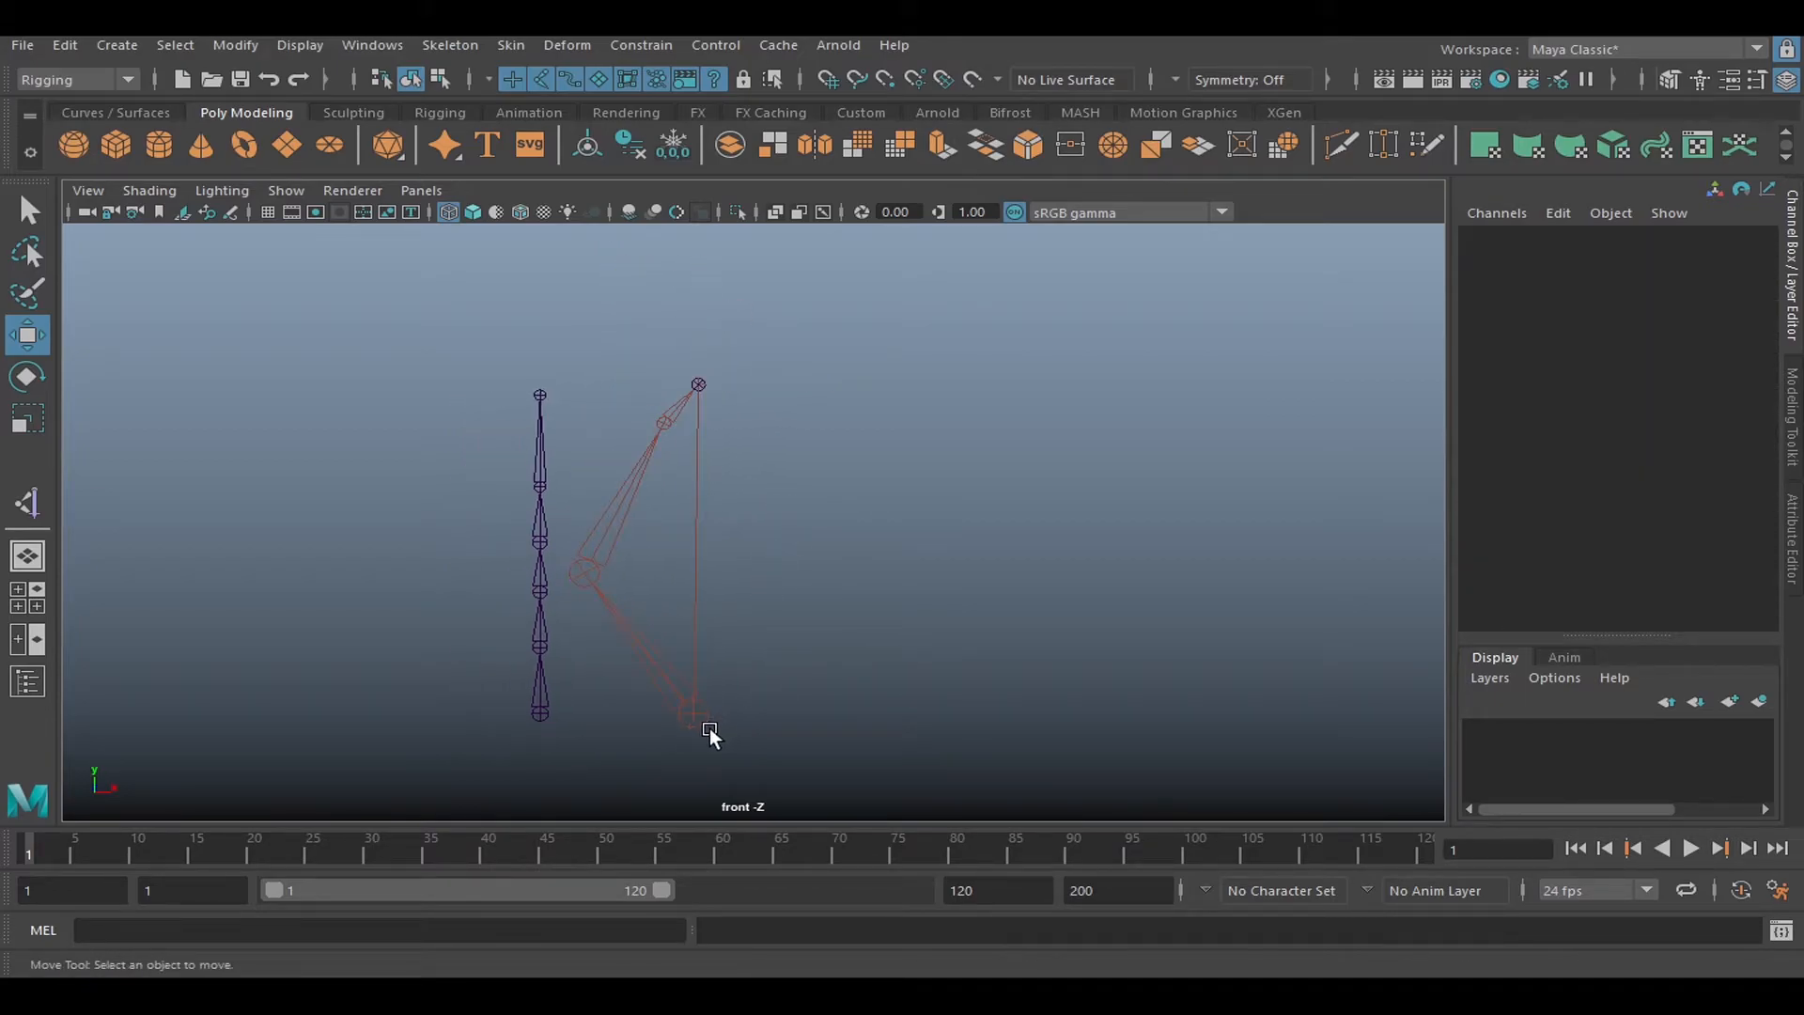
left_click(708, 719)
left_click_drag(819, 719, 933, 717)
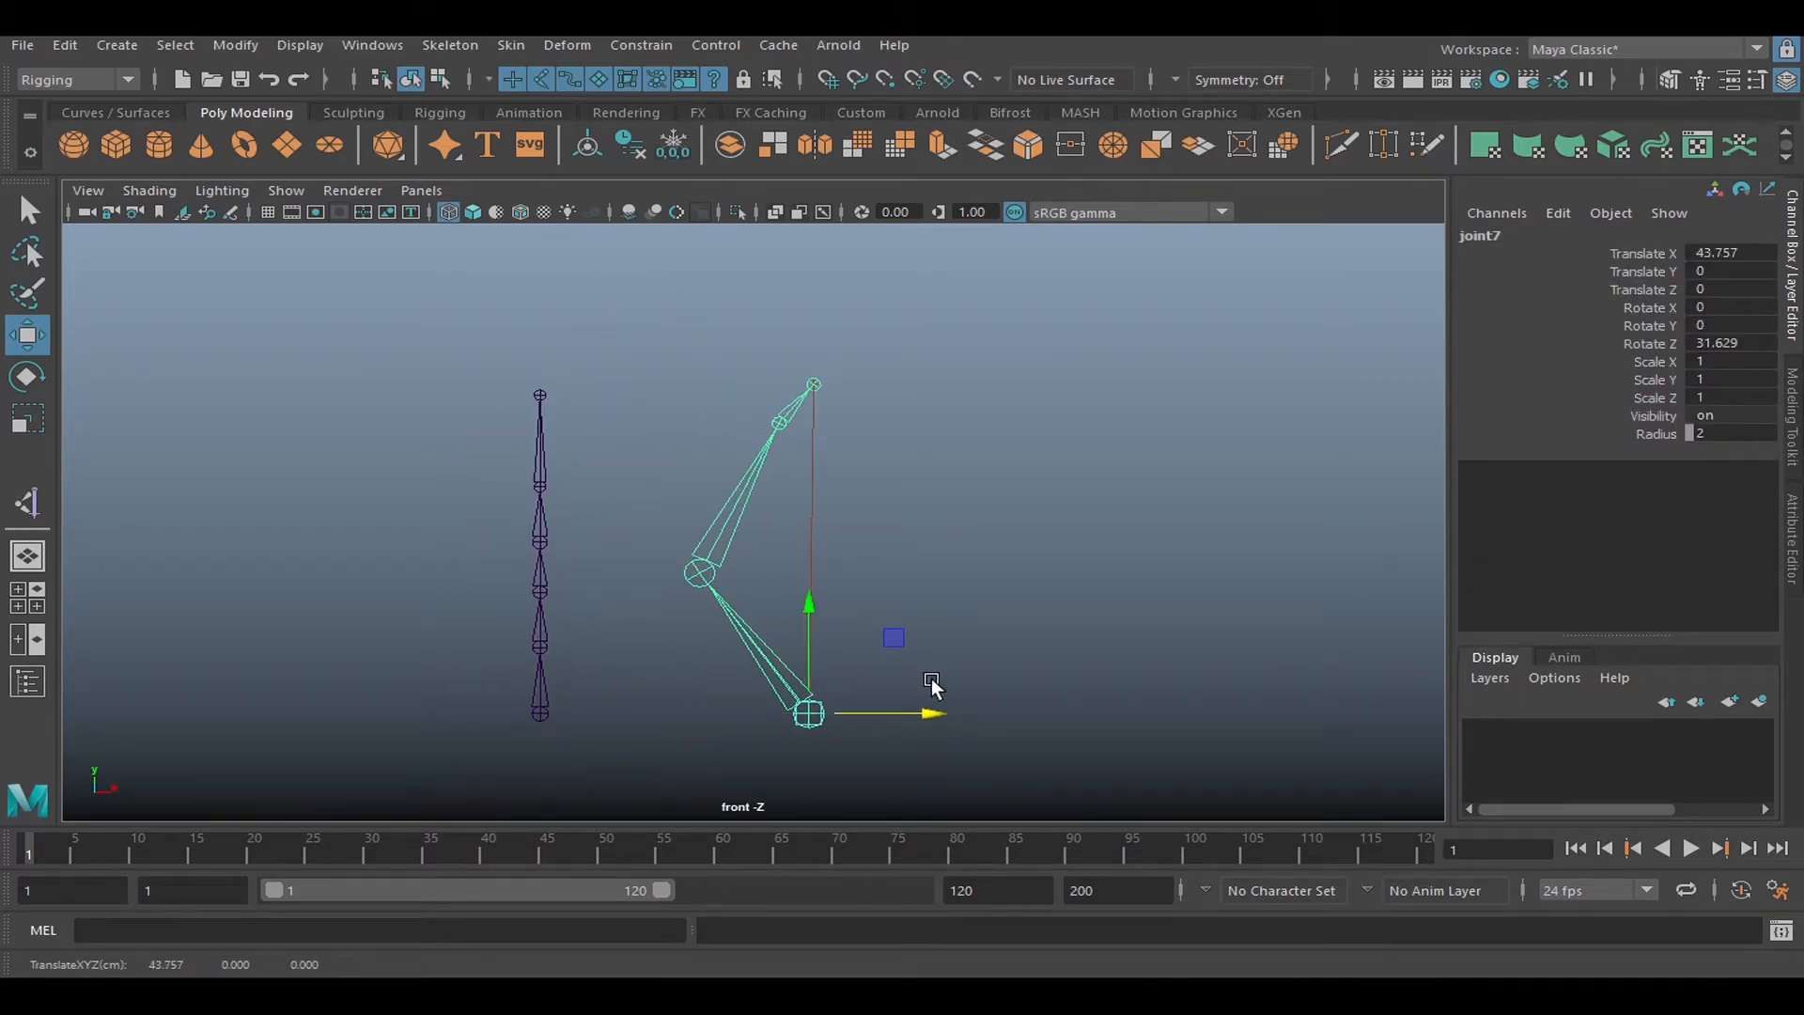
mouse_move(707, 726)
middle_mouse_down("alt")
mouse_move(694, 696)
mouse_move(684, 716)
middle_mouse_up("alt")
left_click(684, 716)
Select the straight chain's whole joint hierarchy and rotate all its joints about Z to 29.309 degrees.
left_click(549, 695)
right_click(549, 695)
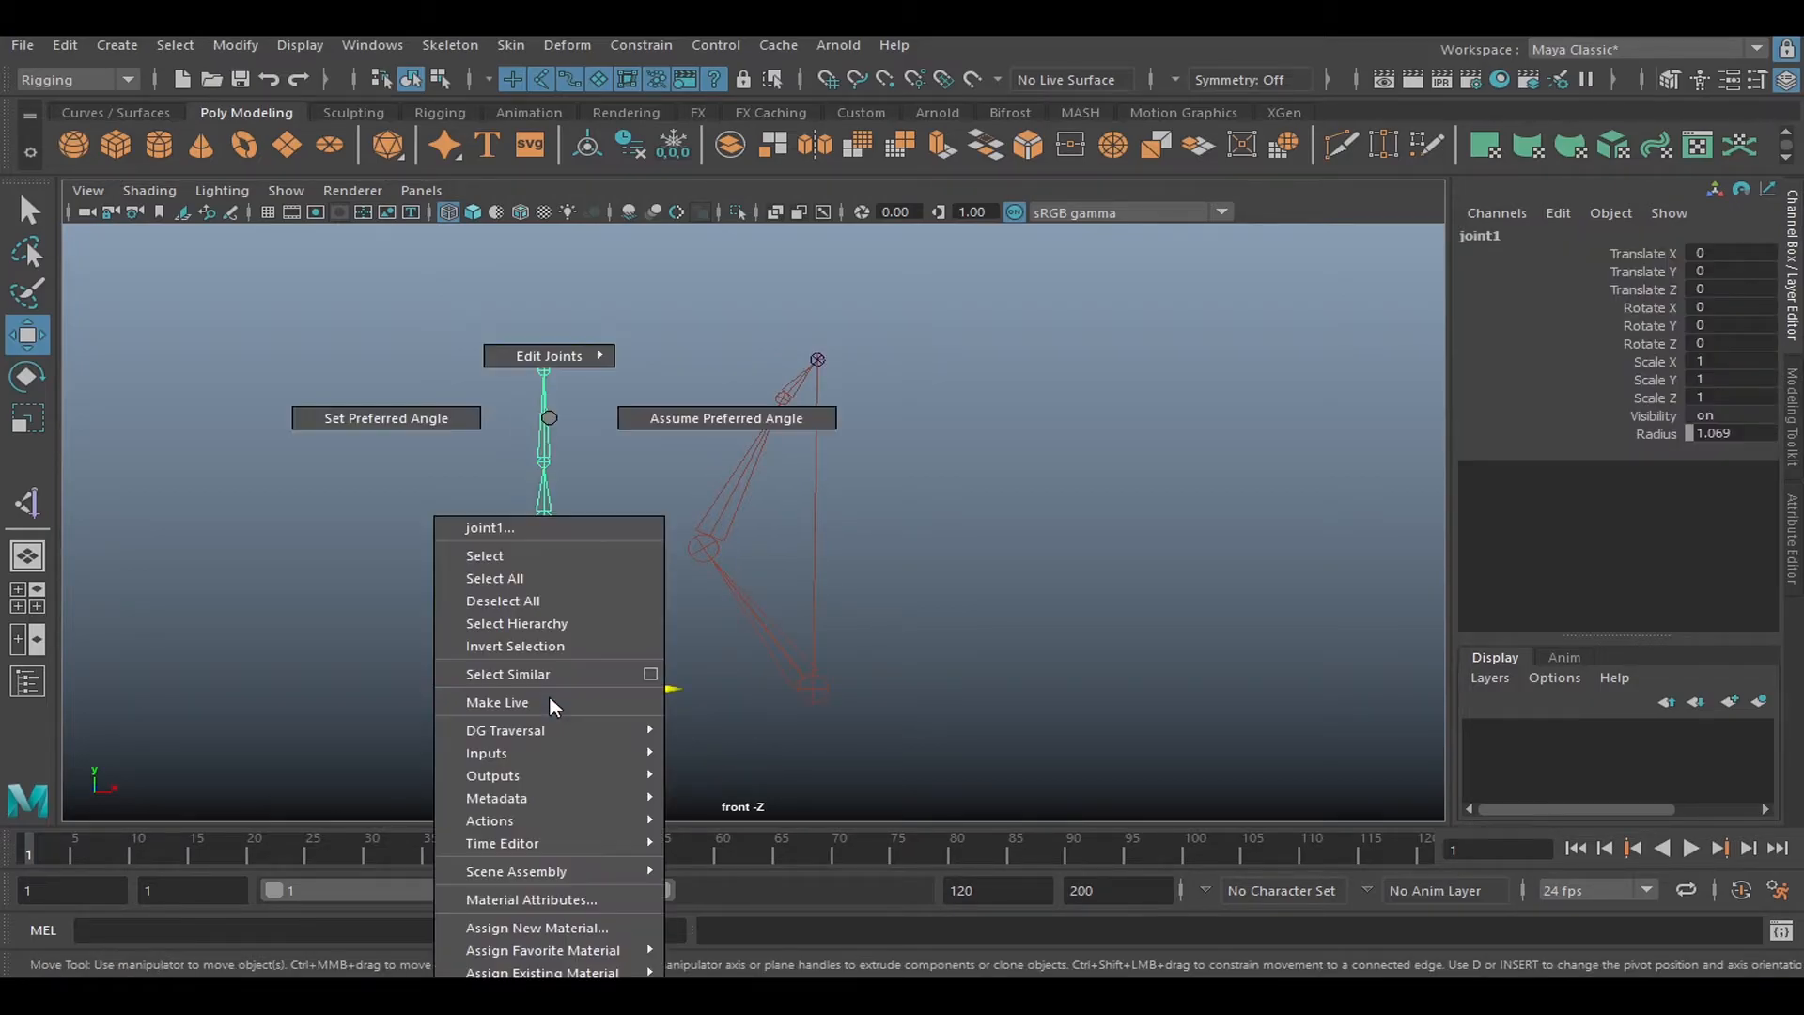
left_click(545, 624)
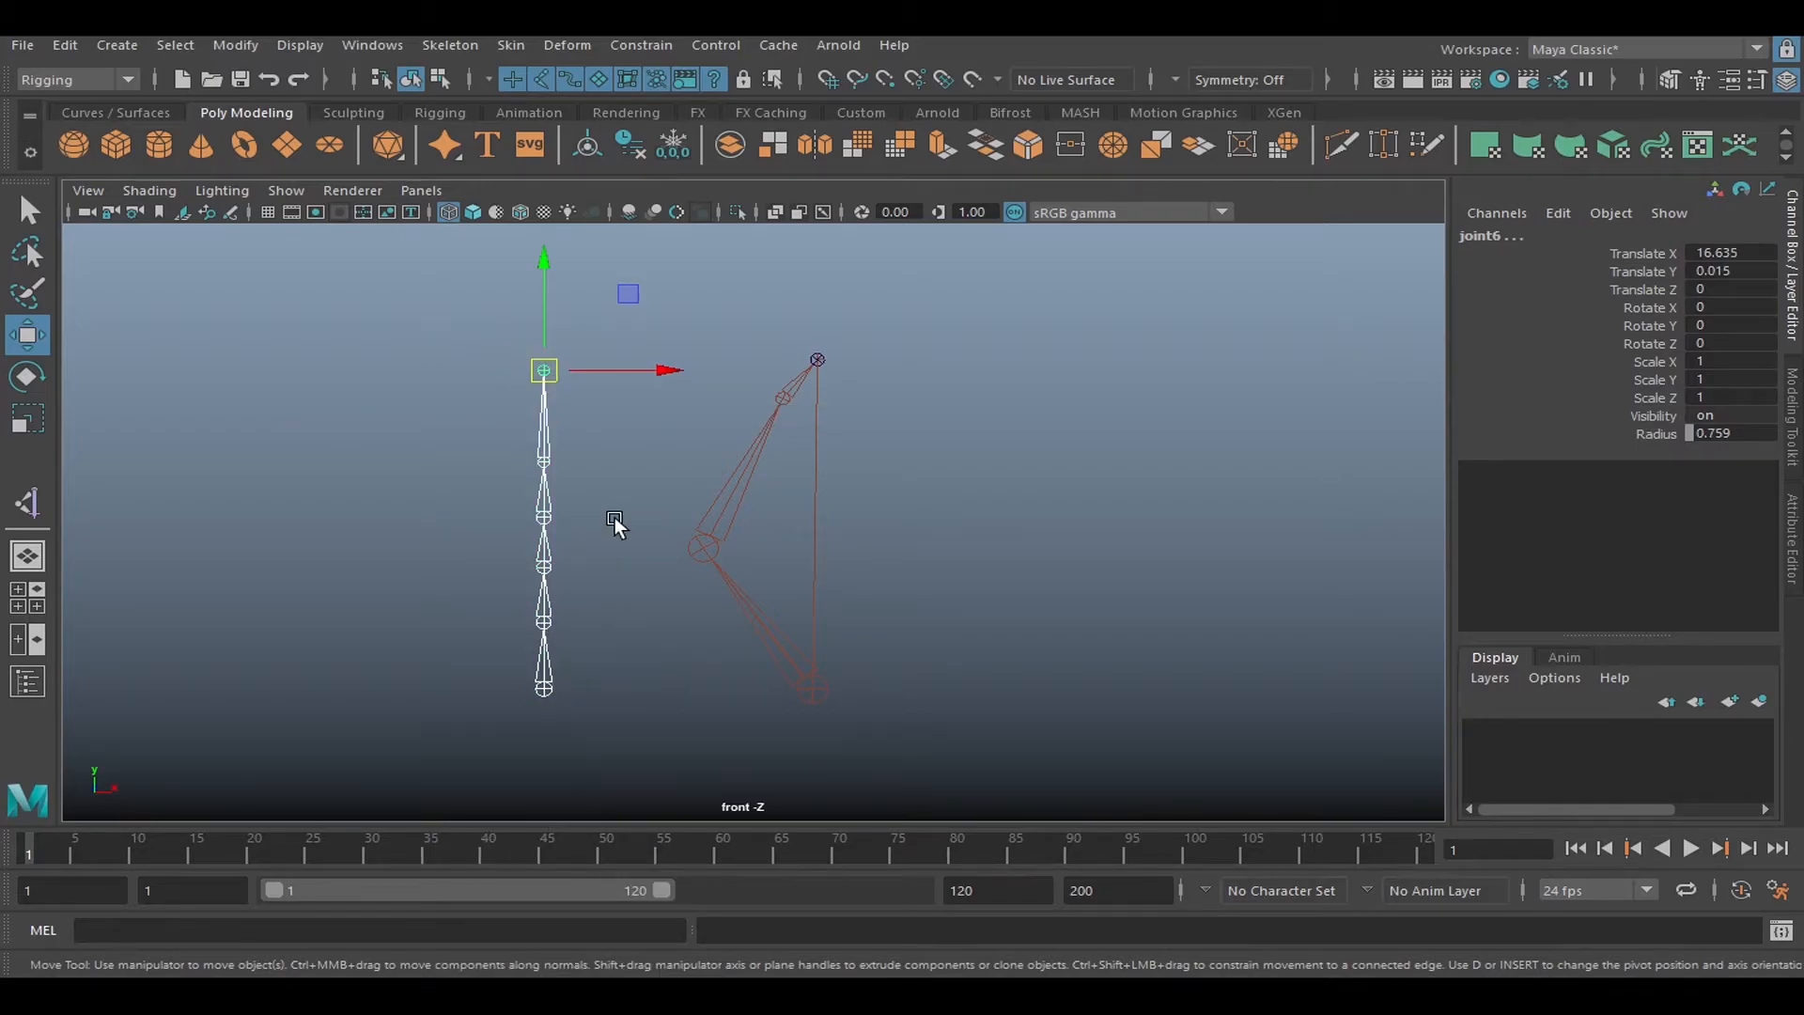
key("r")
key("e")
left_click_drag(575, 476, 649, 396)
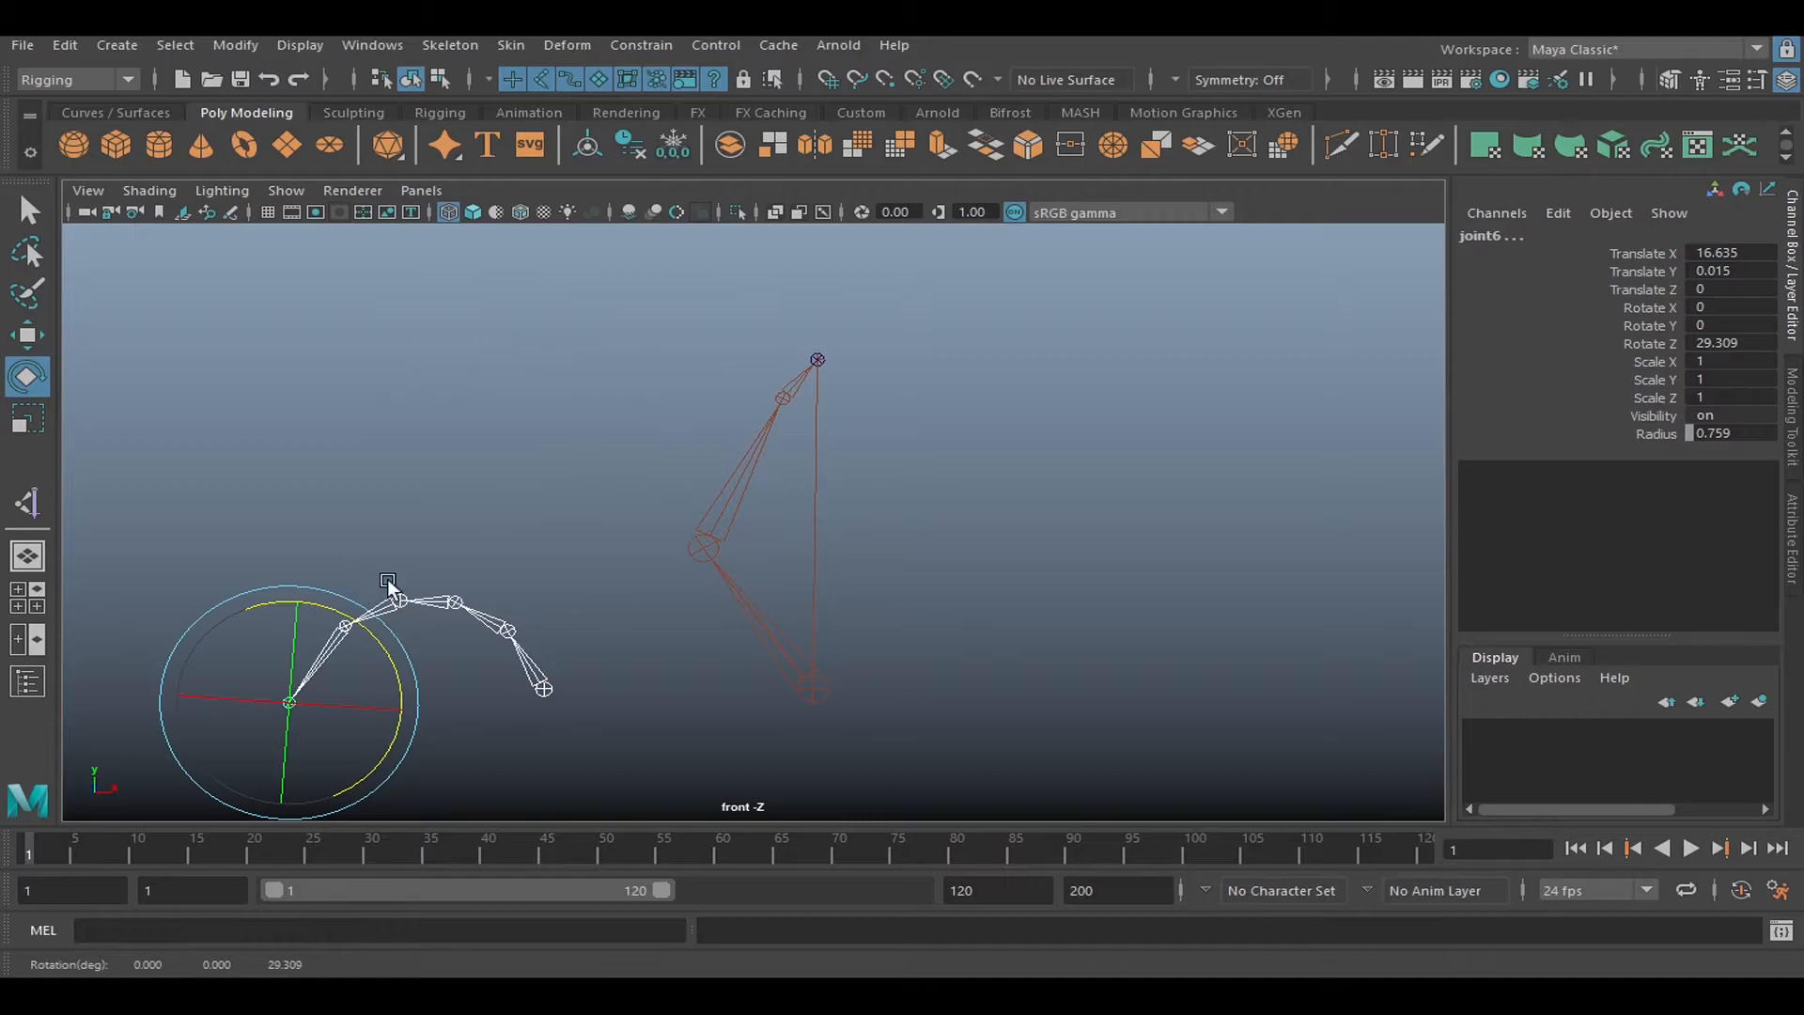
Move the IK handle to Translate X 59.602, Y 25.098 and try rotating it about Z by about 56 degrees.
left_click(817, 359)
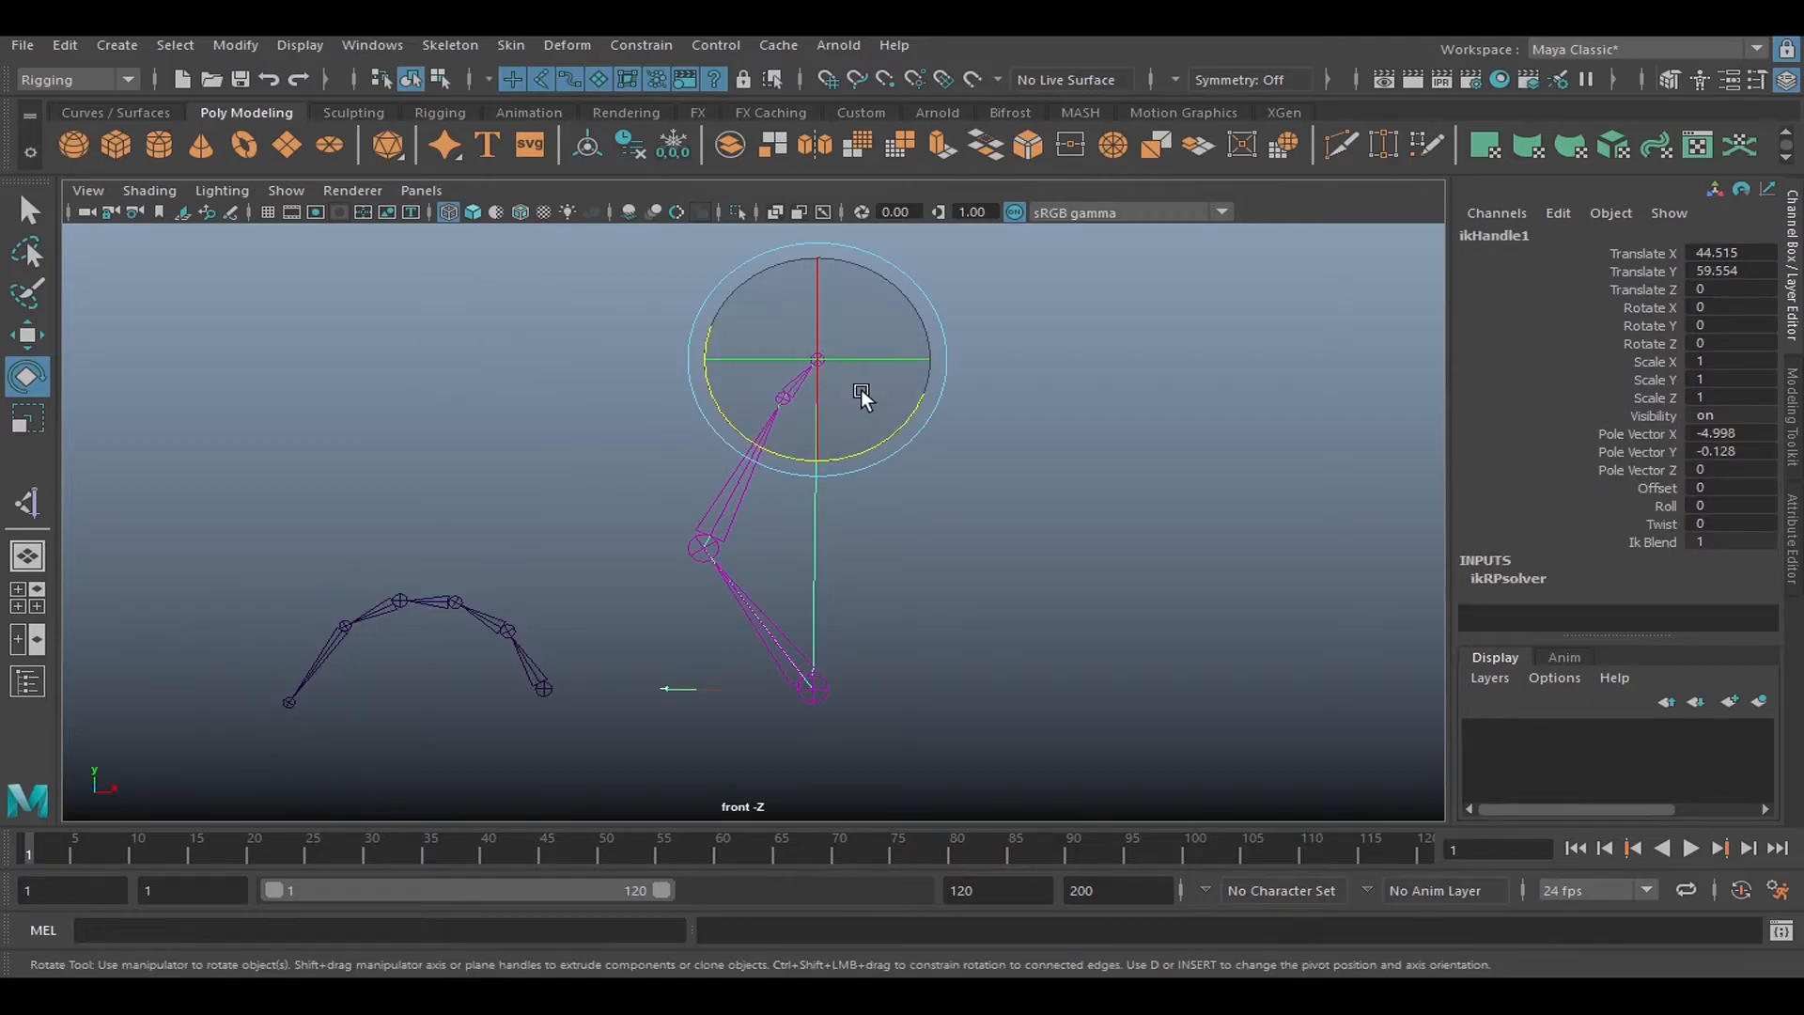
key("w")
middle_click_drag(906, 282, 994, 476)
key("e")
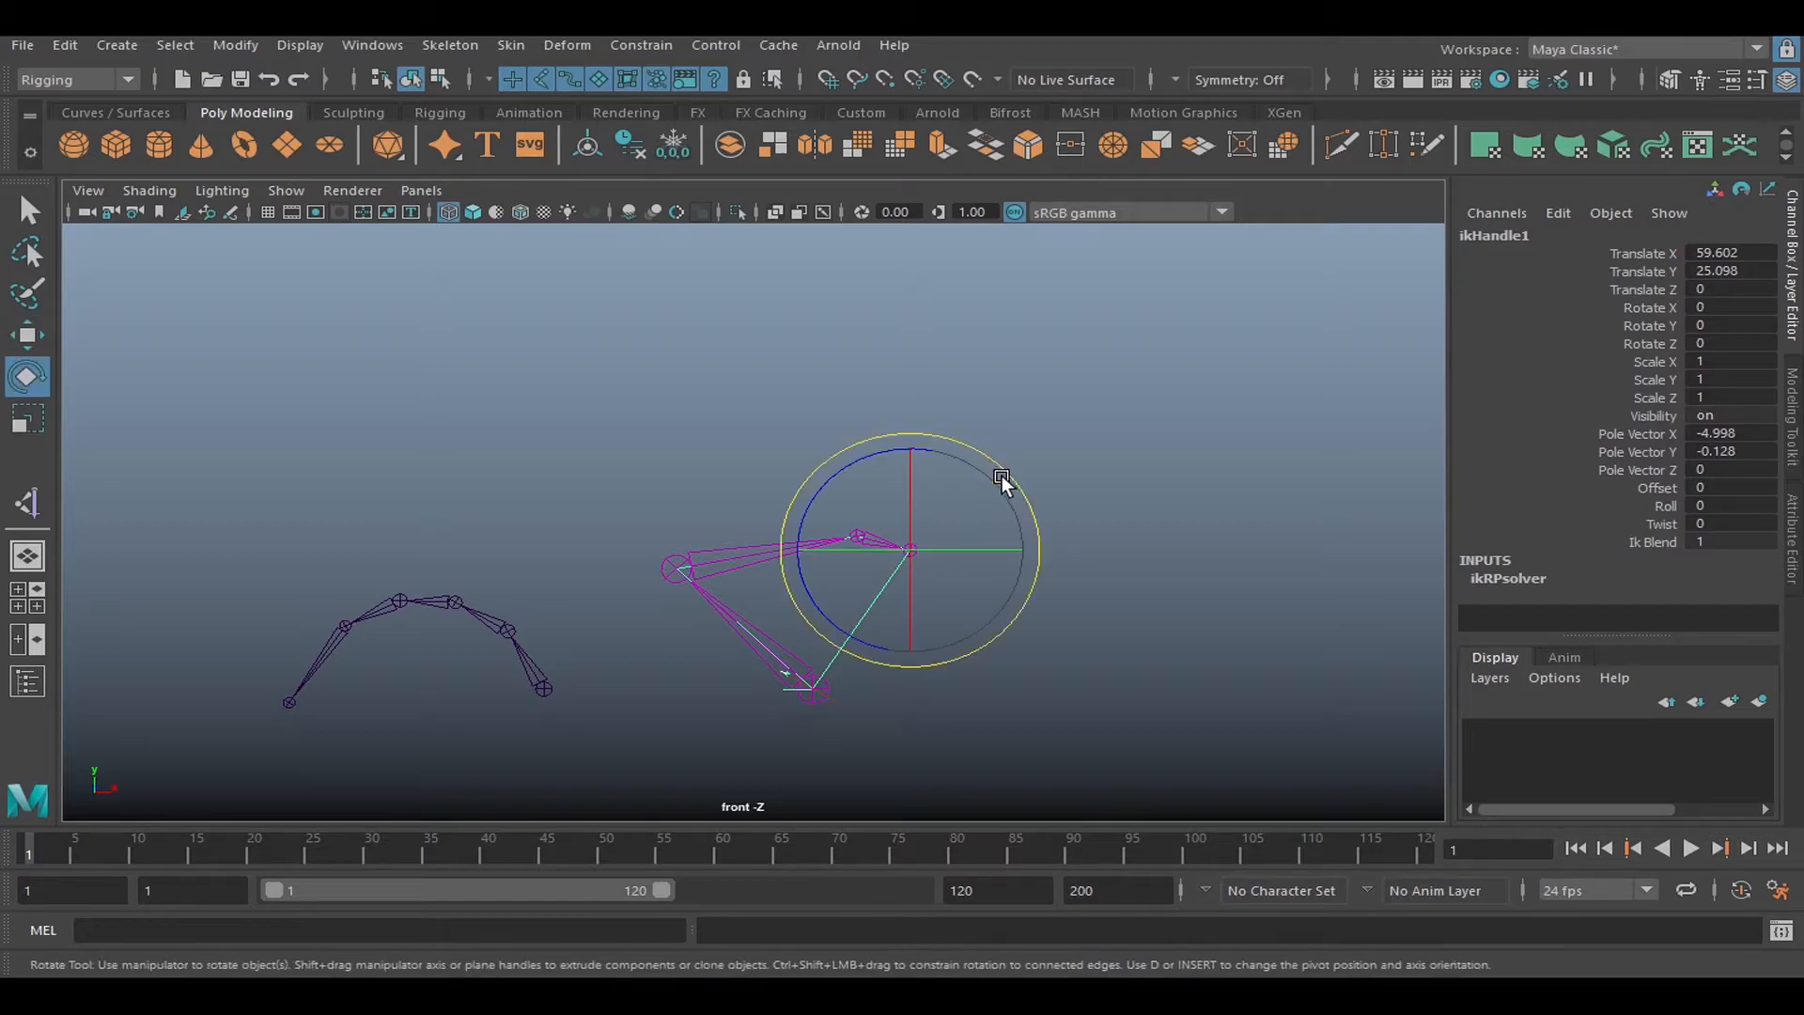
left_click_drag(863, 462, 823, 533)
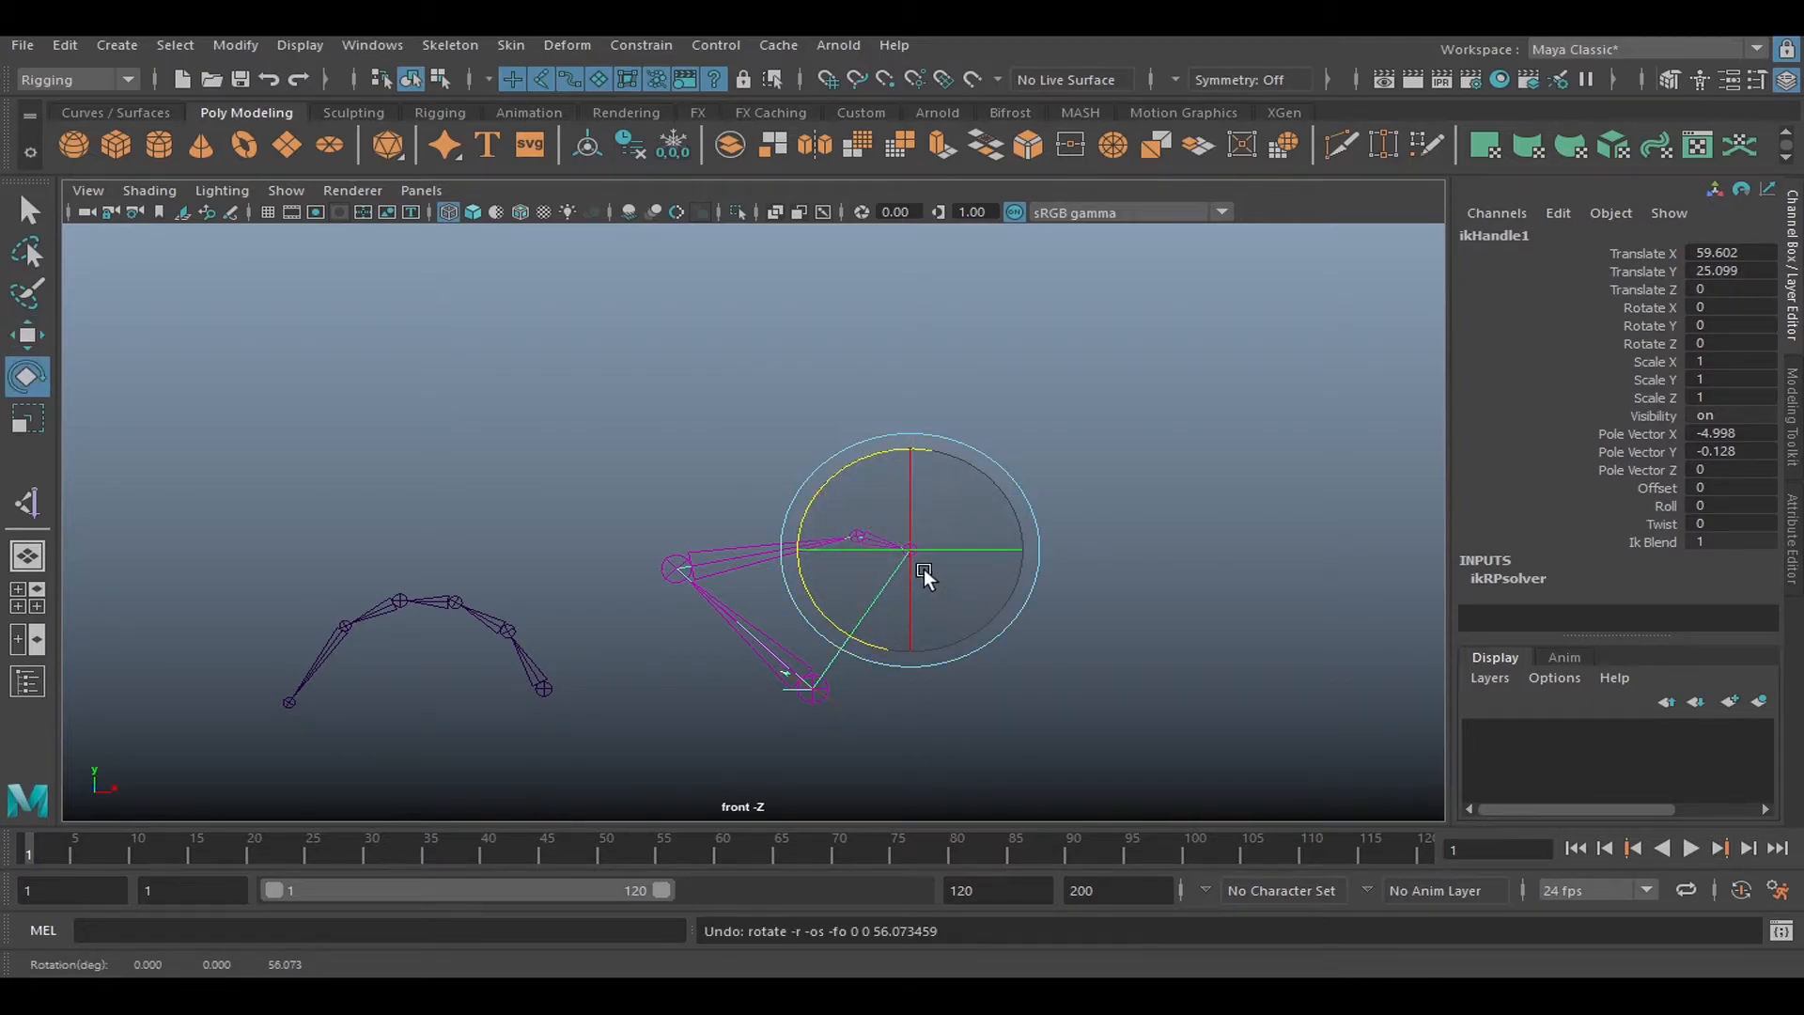
Try raising the IK handle by about 36.29 cm and moving the tip joint of the curled chain.
left_click(922, 572)
left_click(860, 534)
left_click_drag(809, 439, 607, 443)
left_click(673, 567)
left_click(808, 395)
key("w")
left_click_drag(893, 318, 907, 290)
left_click(289, 702)
left_click_drag(373, 626, 324, 651)
Undo the trial moves of the IK handle and the tip joint and the curling of the first chain.
key("ctrl+z")
key("ctrl+z")
key("ctrl+z")
key("ctrl+z")
key("ctrl+z")
key("ctrl+z")
key("ctrl+z")
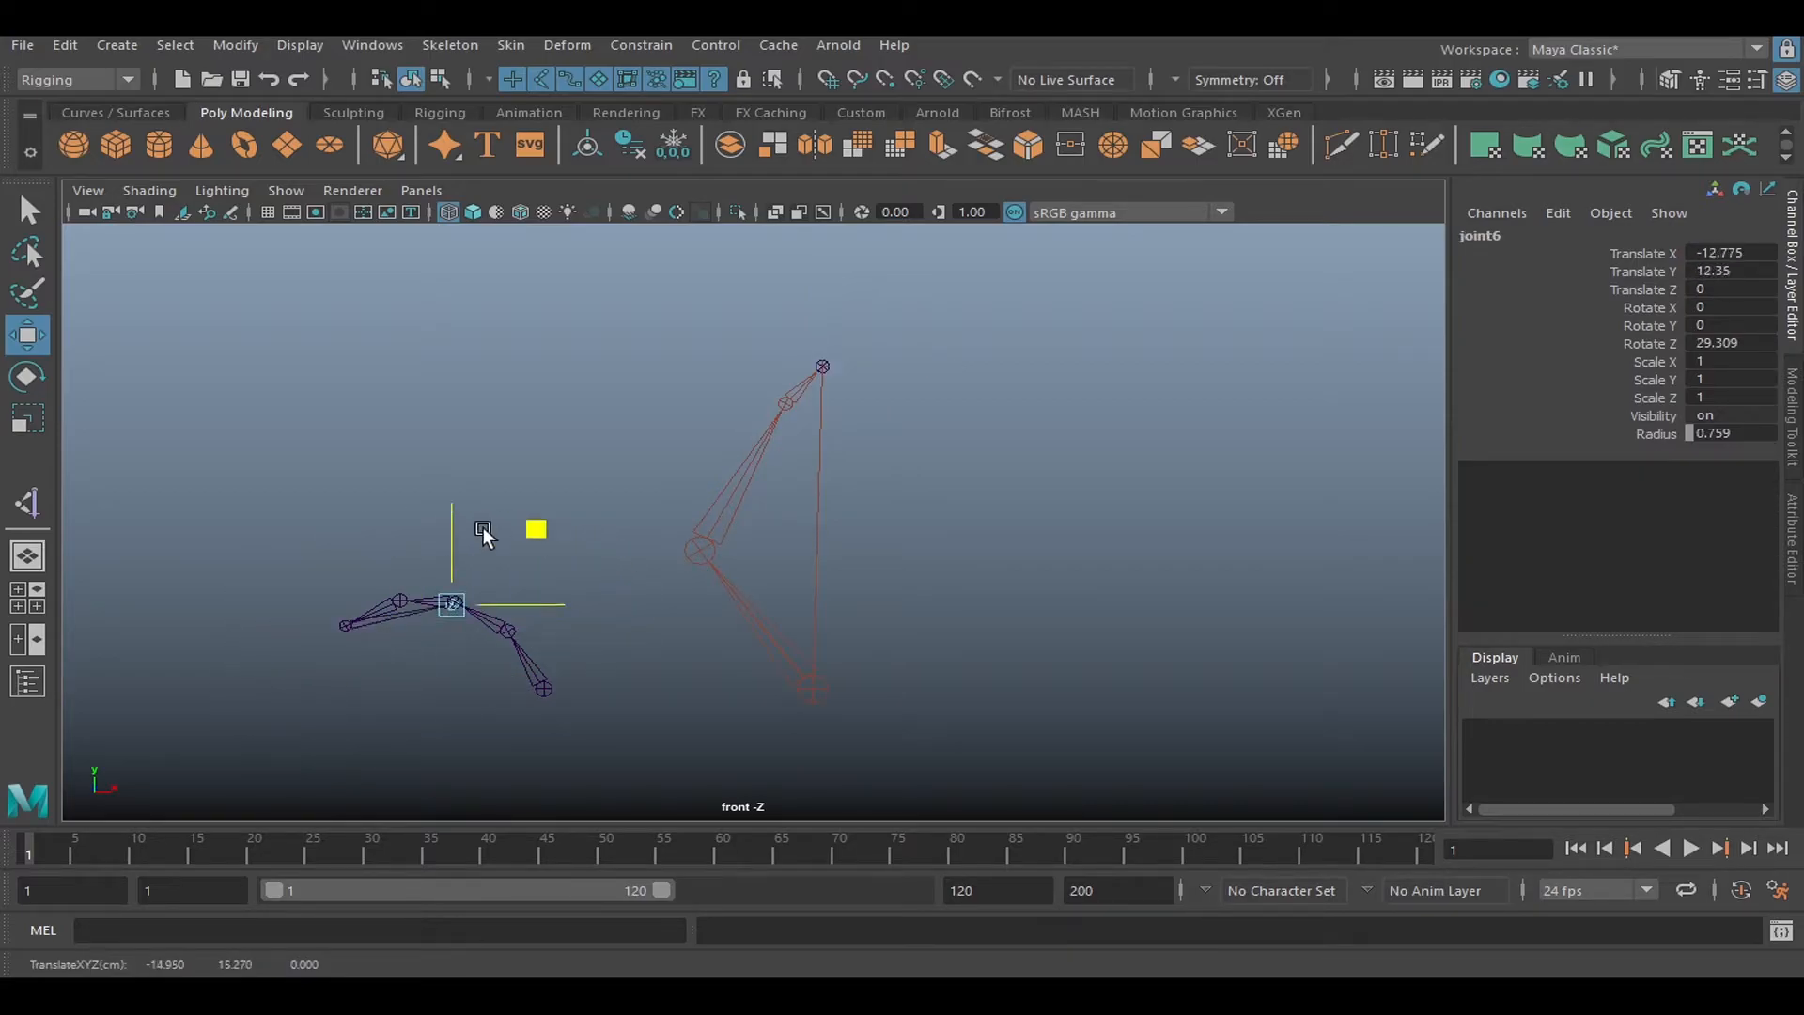
key("ctrl+z")
key("ctrl+z")
key("ctrl+z")
key("ctrl+z")
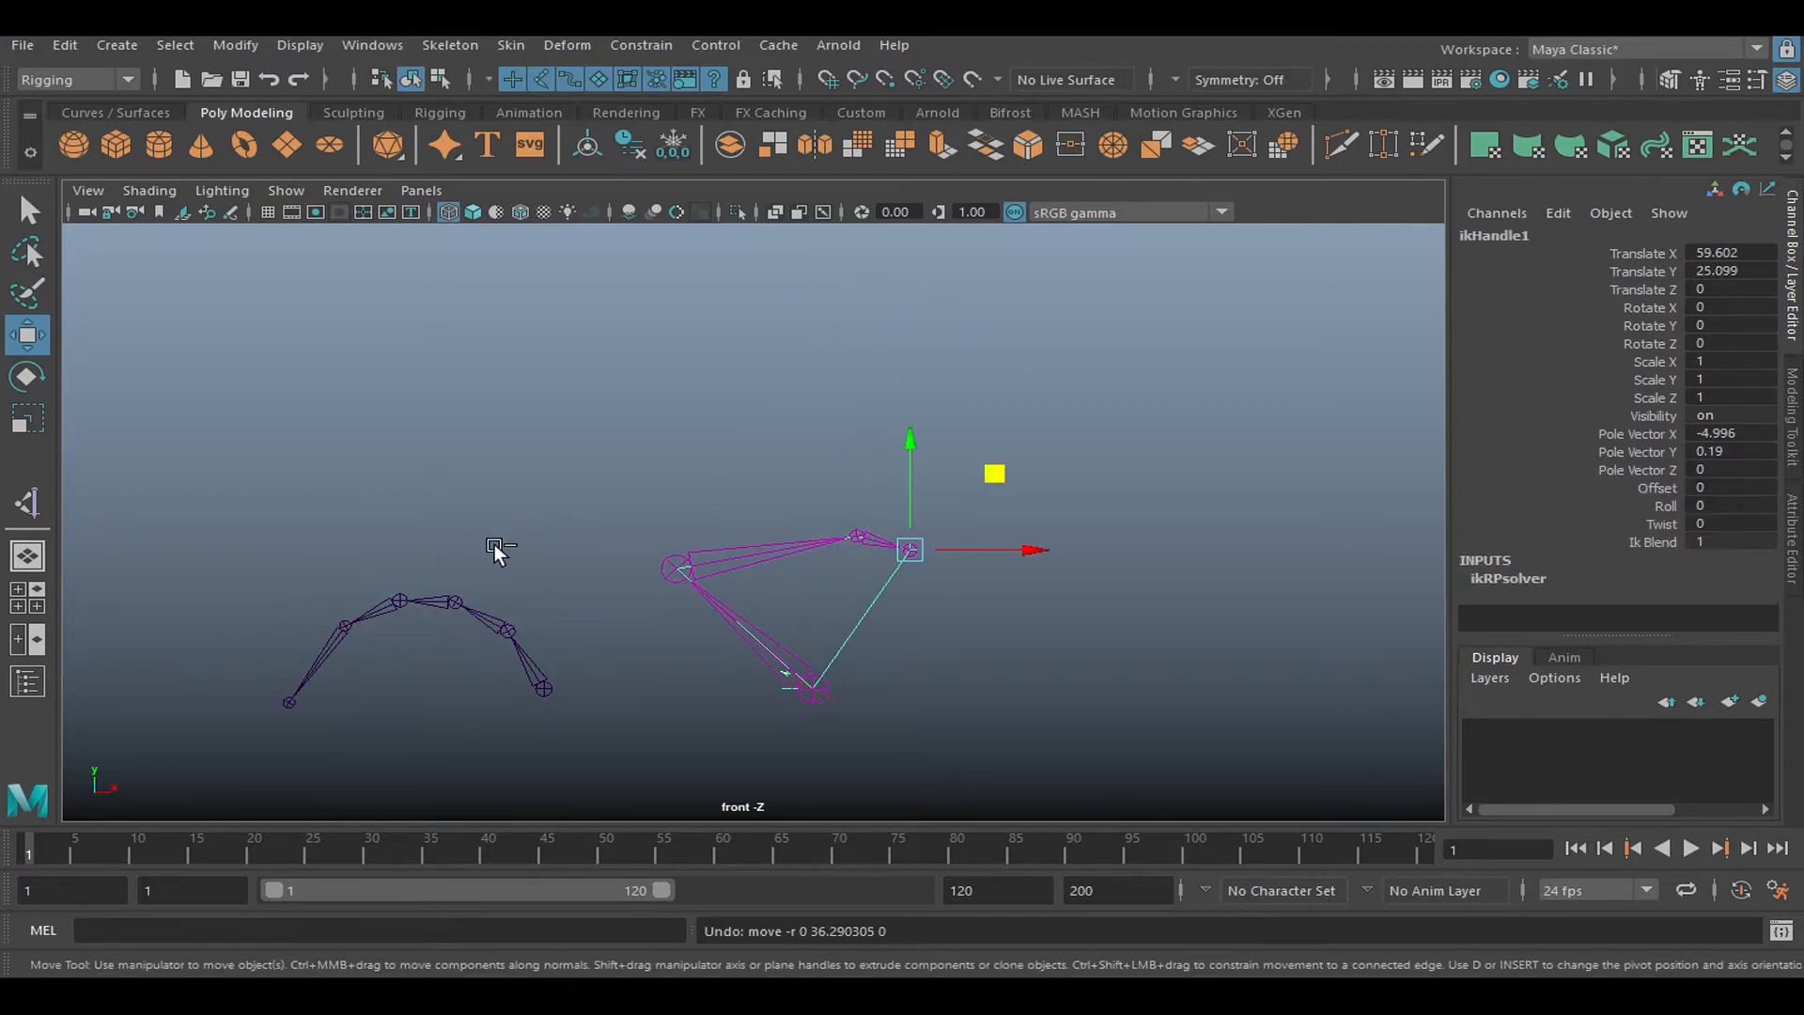
key("ctrl+z")
key("ctrl+z")
key("ctrl+z")
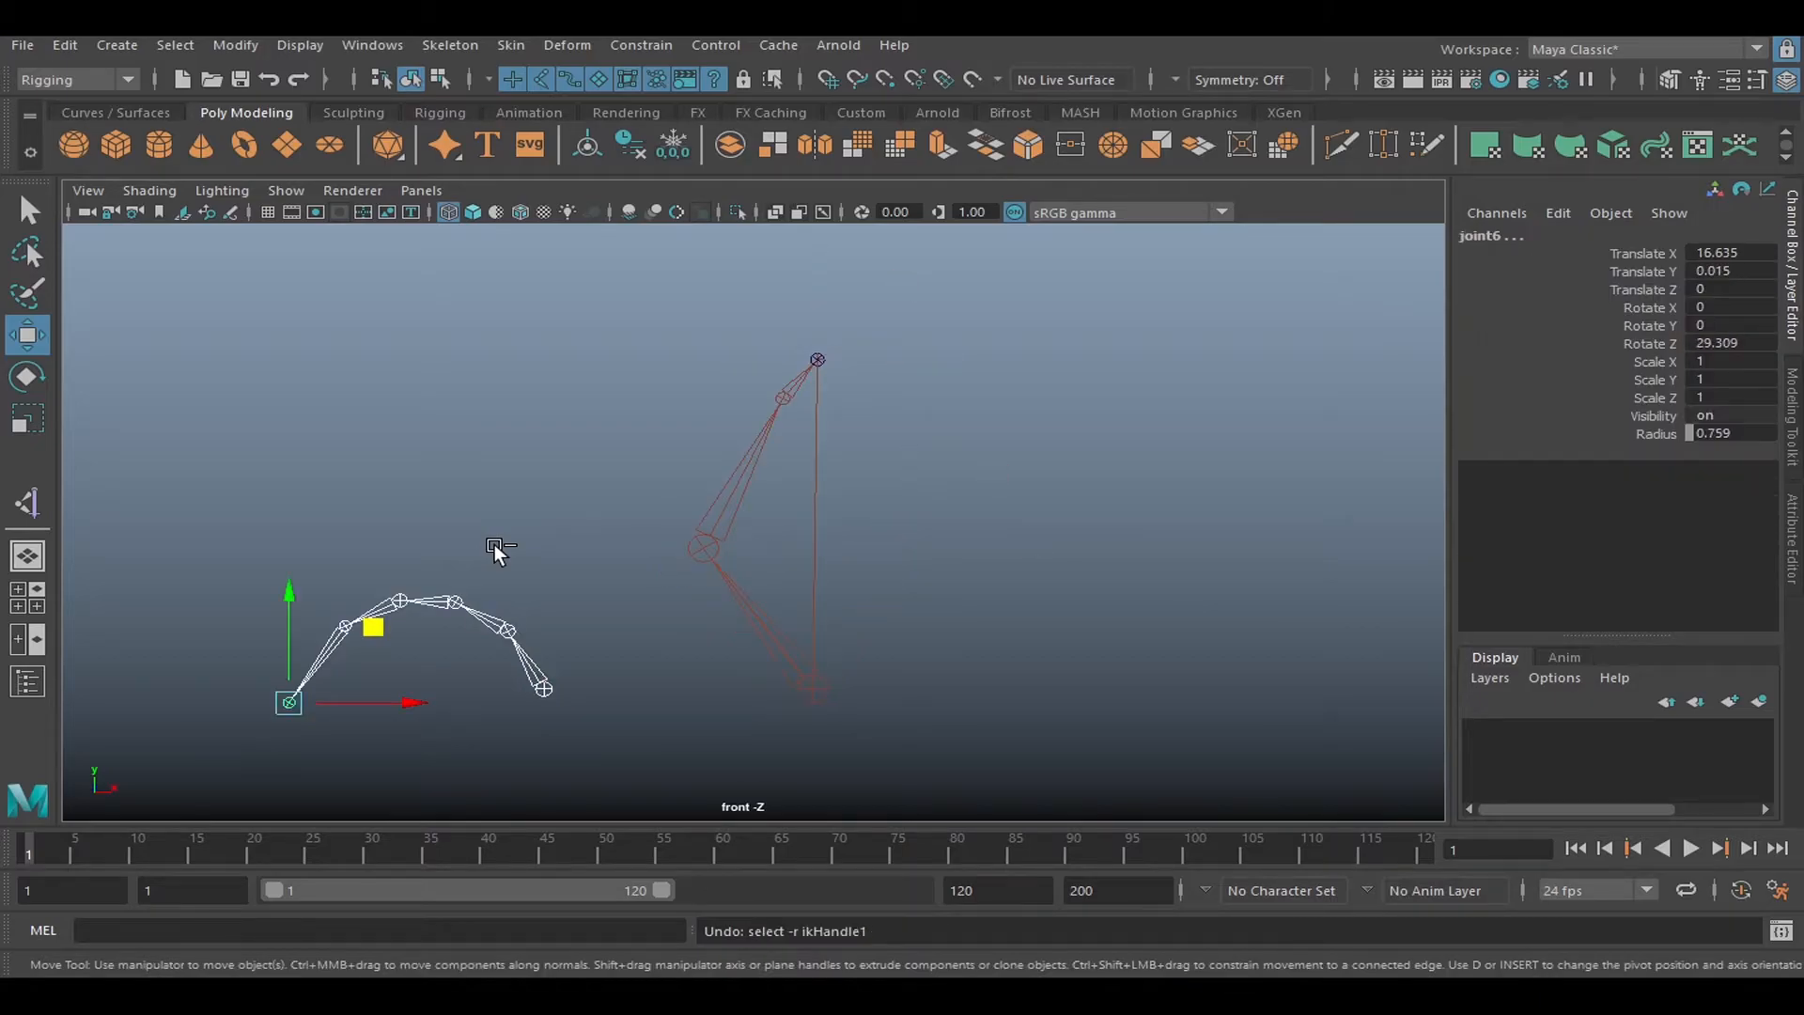
Try moving the straight chain's tip joint and the other chain's IK handle, undoing each move.
left_click(558, 367)
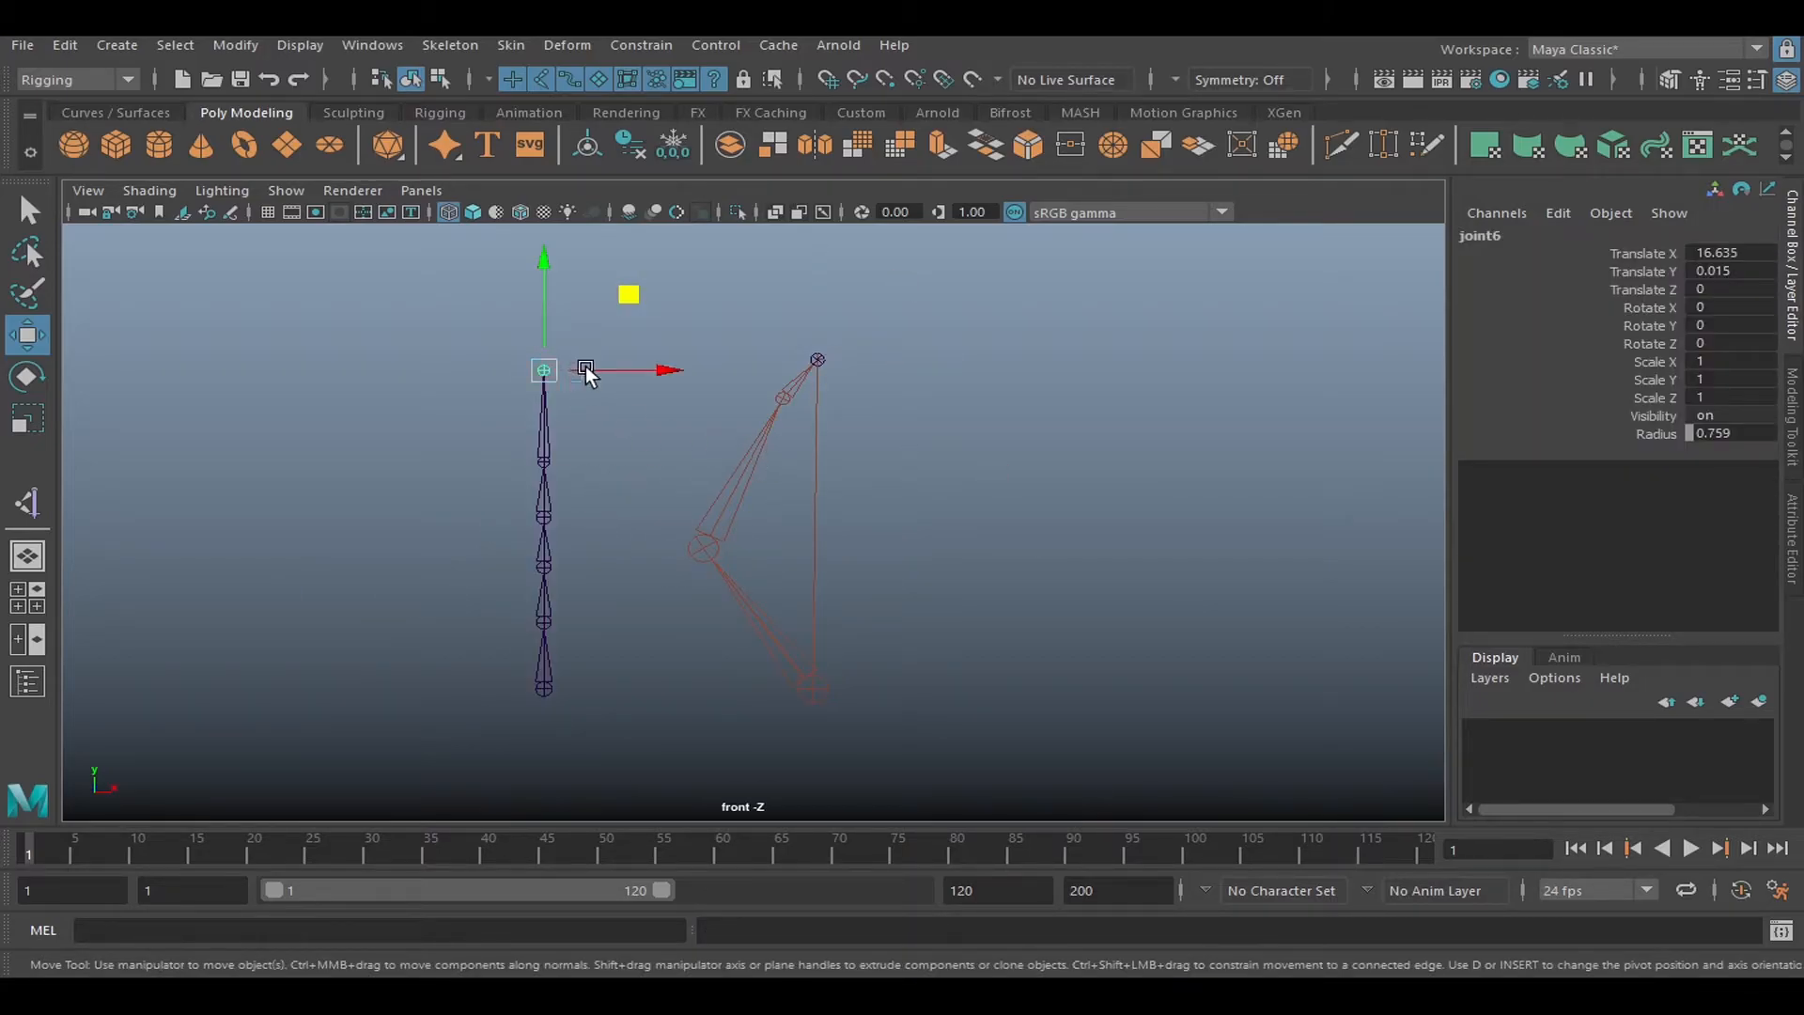
middle_click_drag(635, 296, 545, 315)
key("ctrl+z")
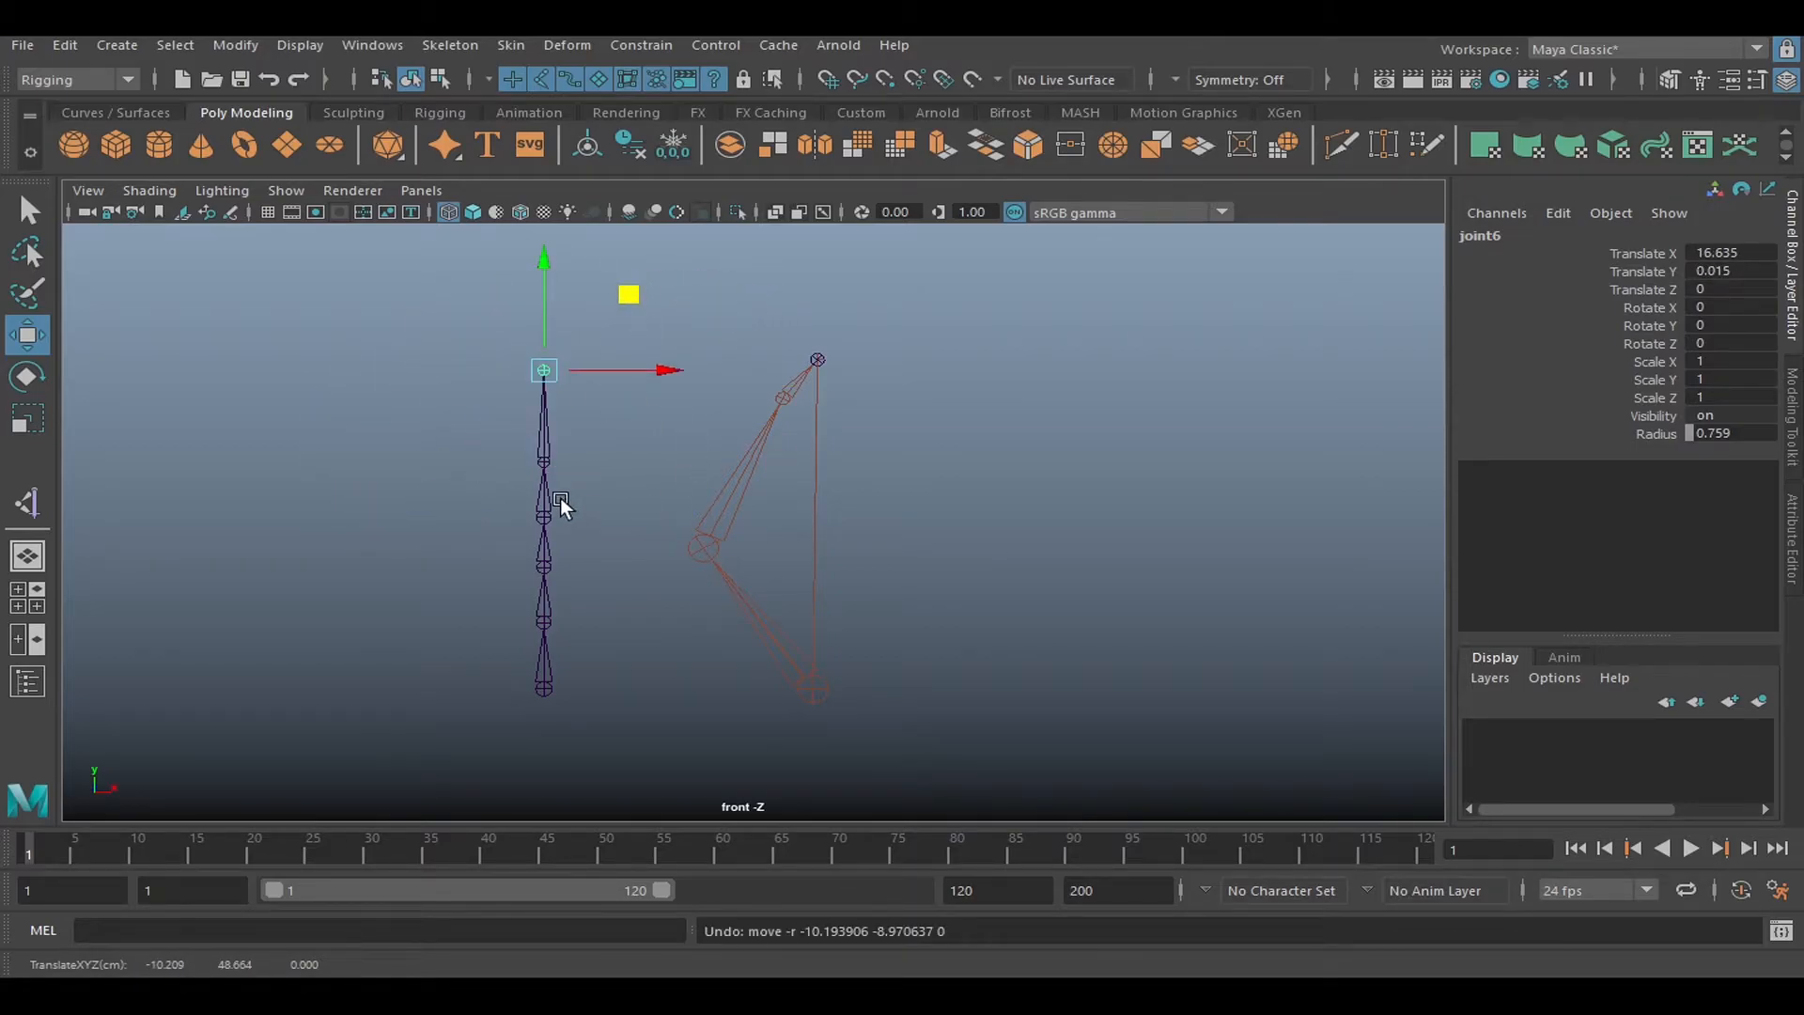
left_click(818, 359)
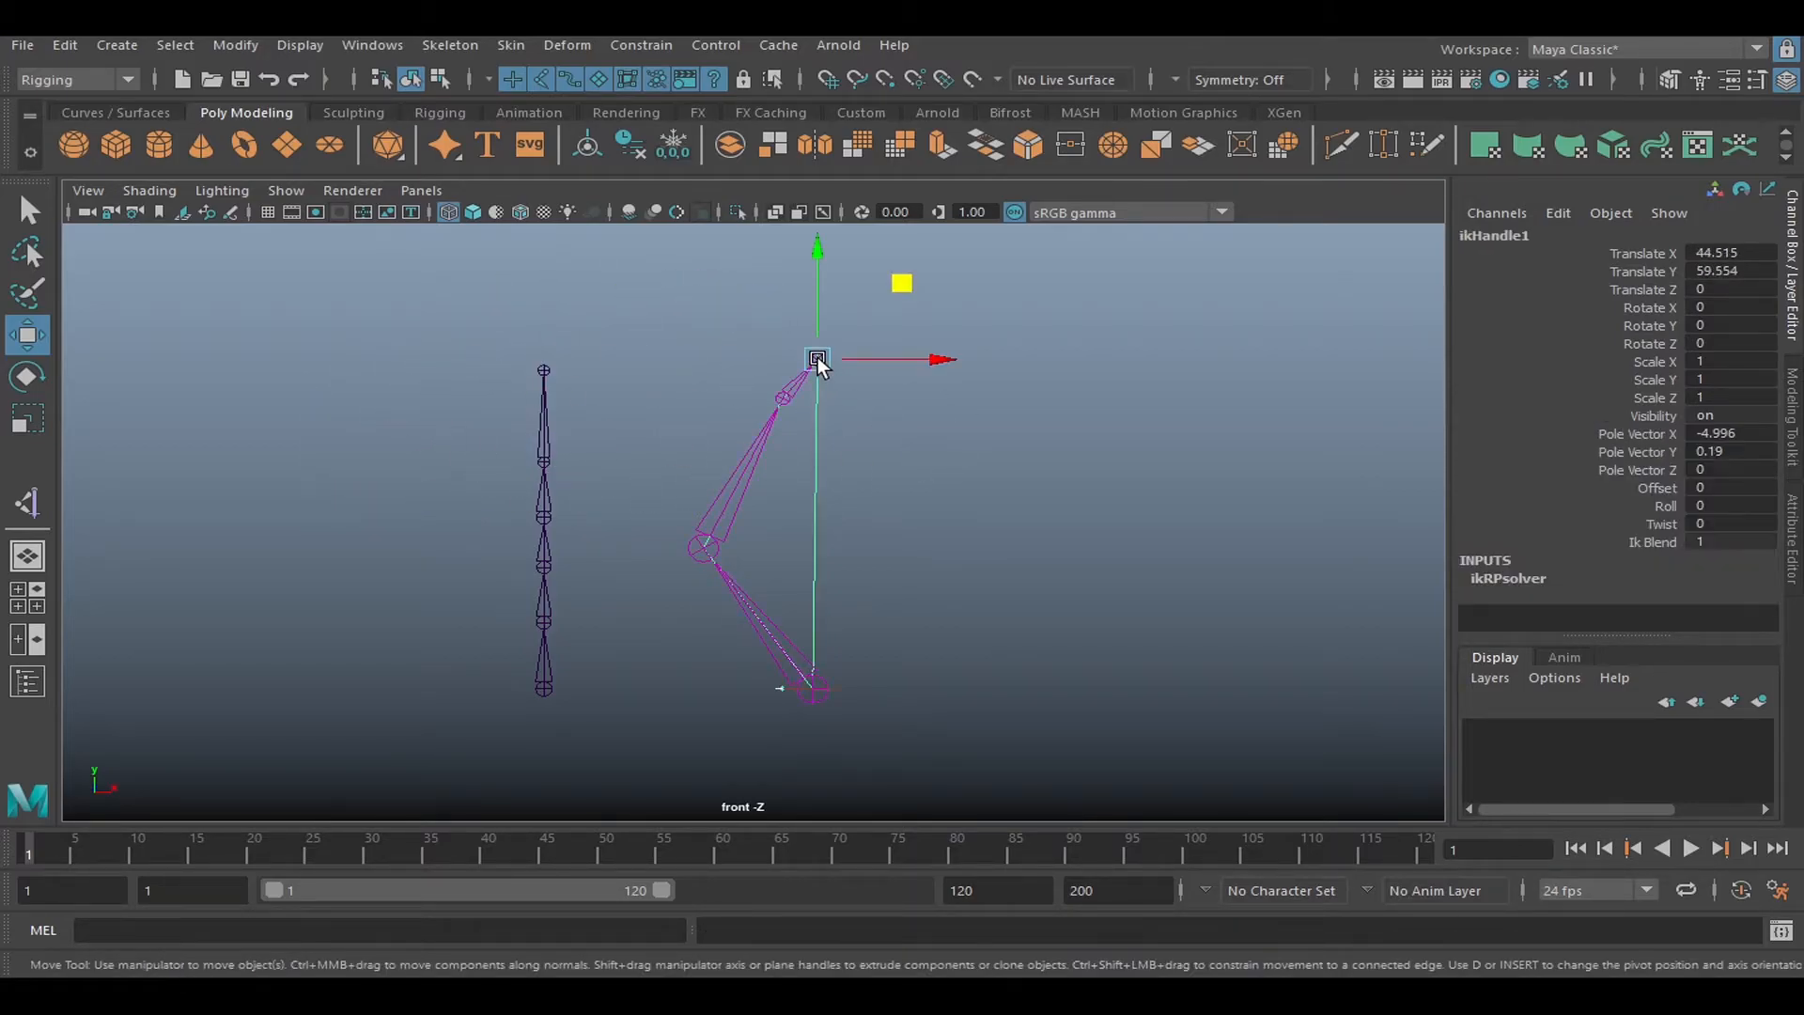
middle_click_drag(905, 282, 953, 408)
key("ctrl+z")
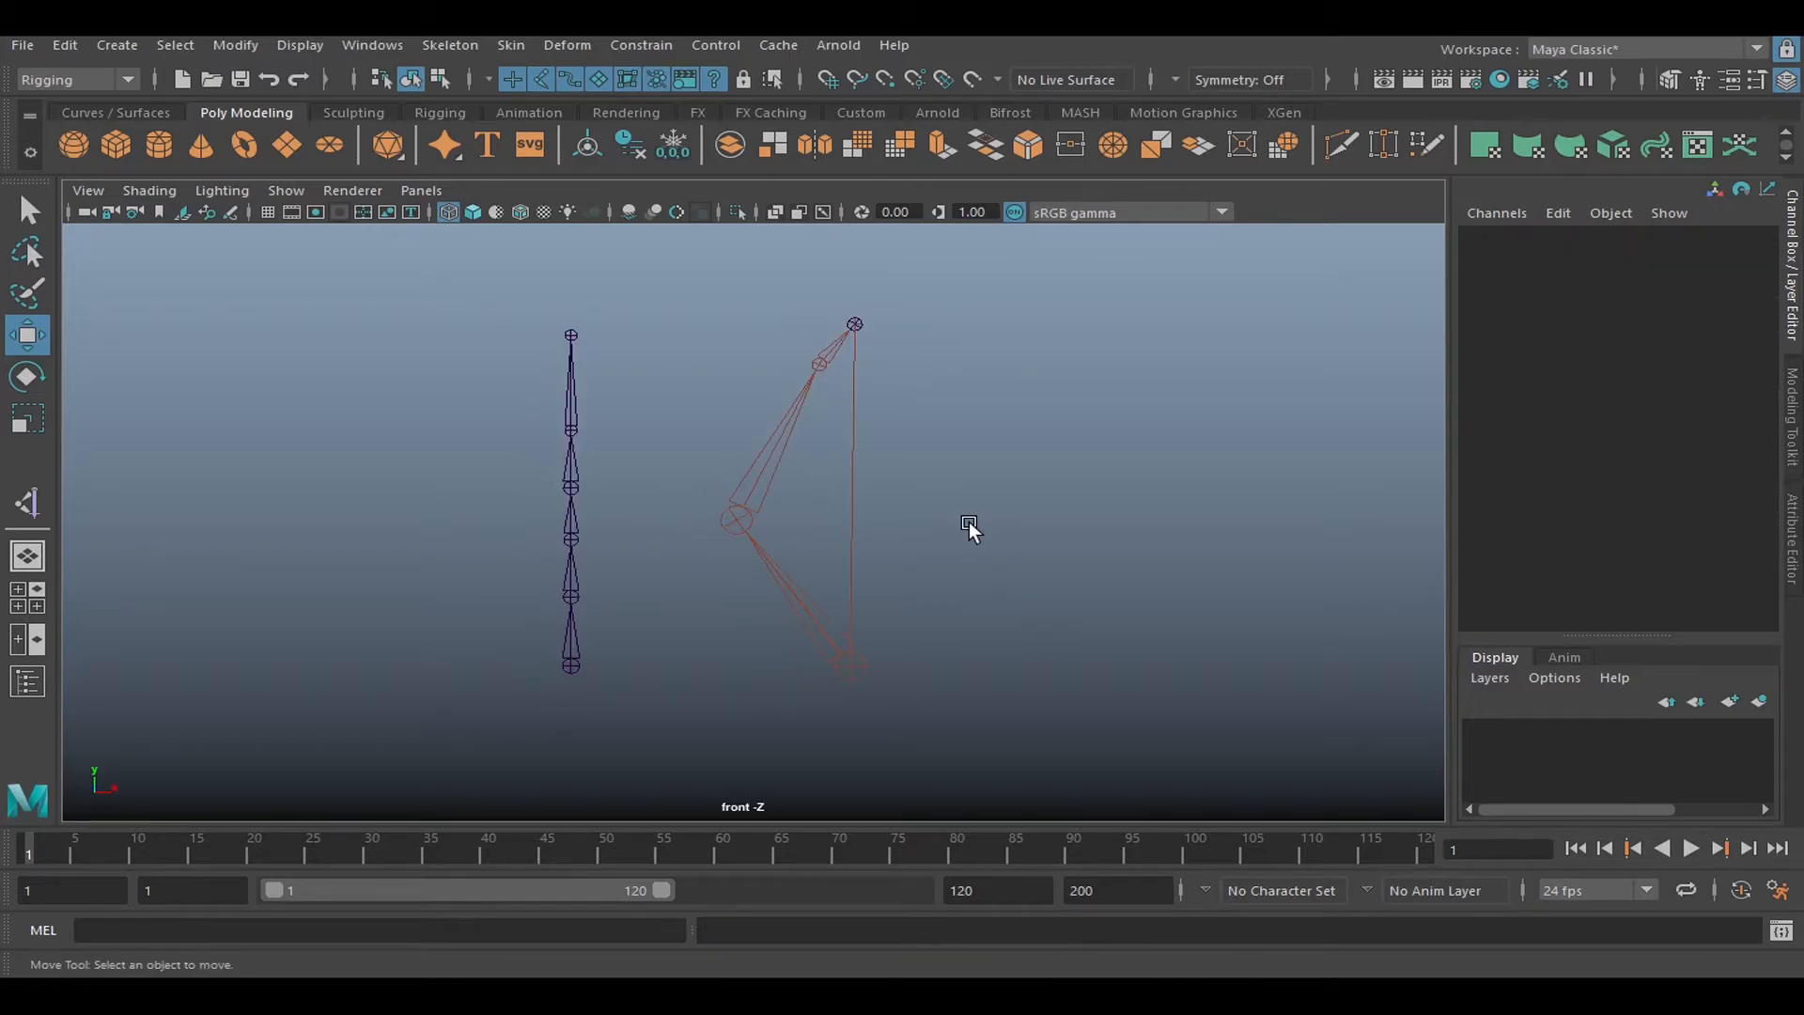
Open the Outliner and unhide the Wine_botal1 model.
right_click_drag(1012, 468, 954, 518, "alt")
middle_click_drag(983, 539, 966, 500, "alt")
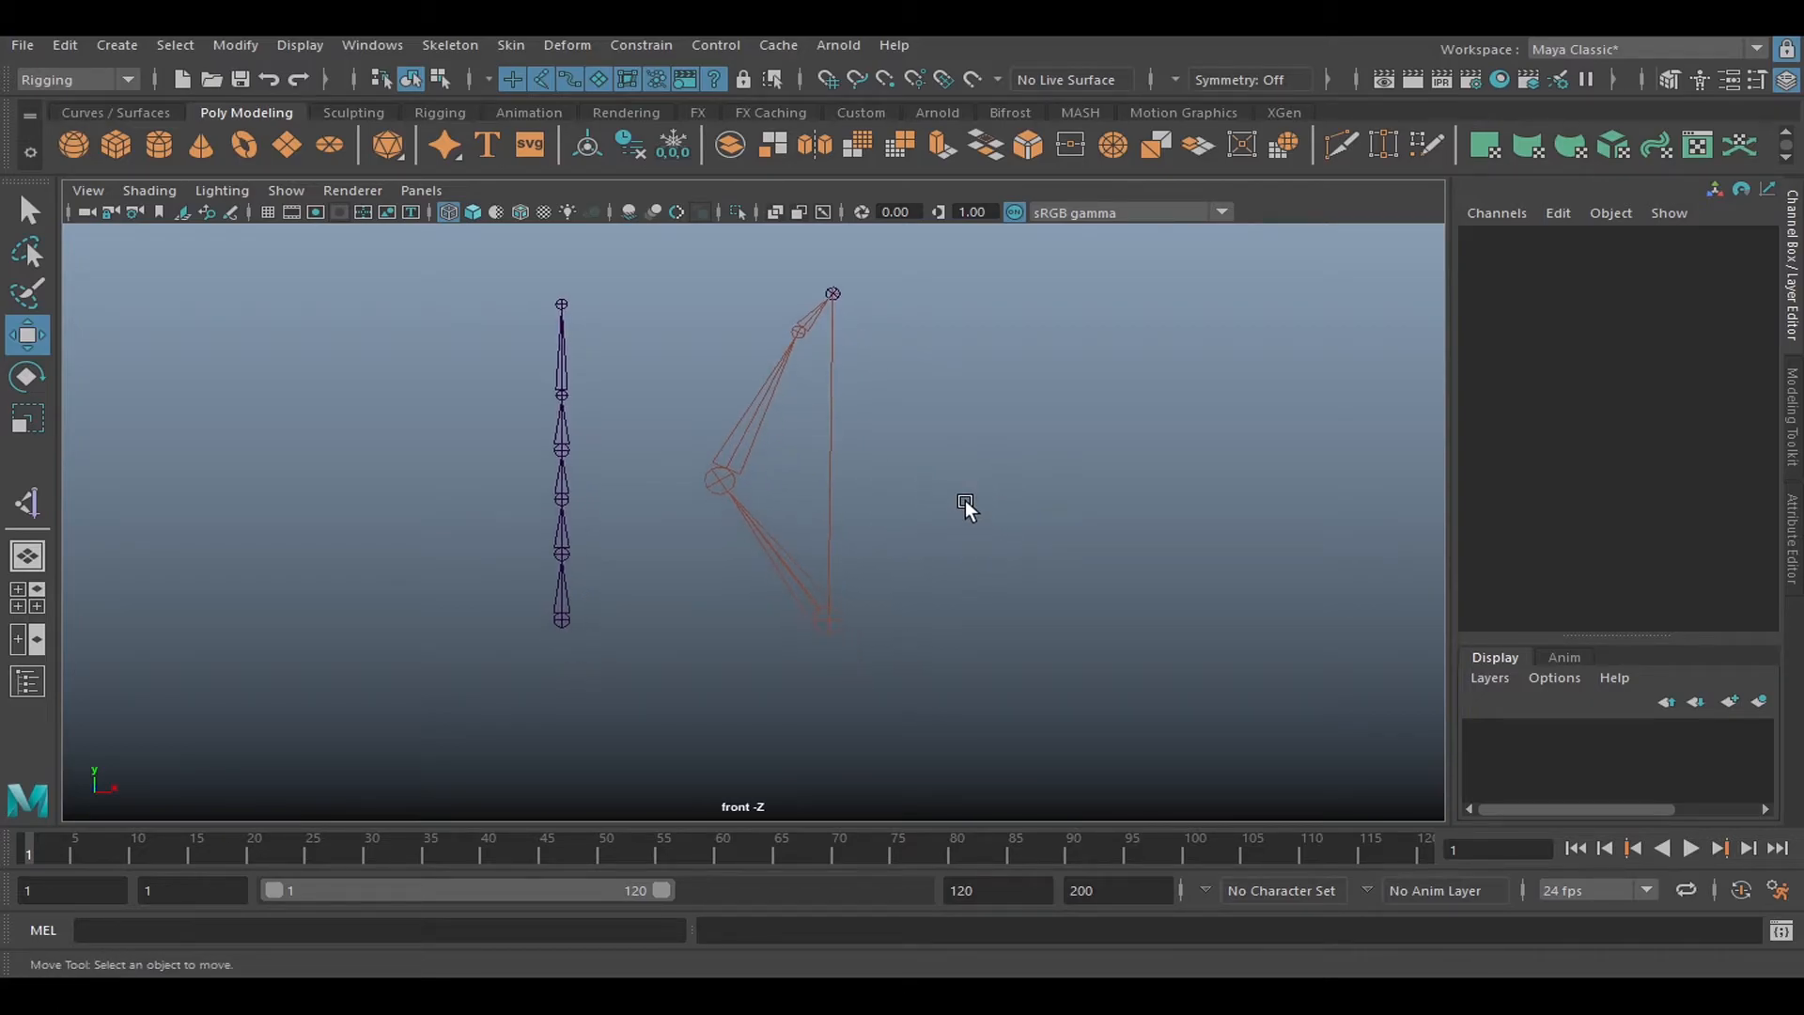
left_click(28, 682)
left_click(178, 351)
key("shift+h")
right_click_drag(977, 564, 1092, 588, "alt")
right_click_drag(874, 592, 945, 598, "alt")
middle_click_drag(805, 609, 864, 608, "alt")
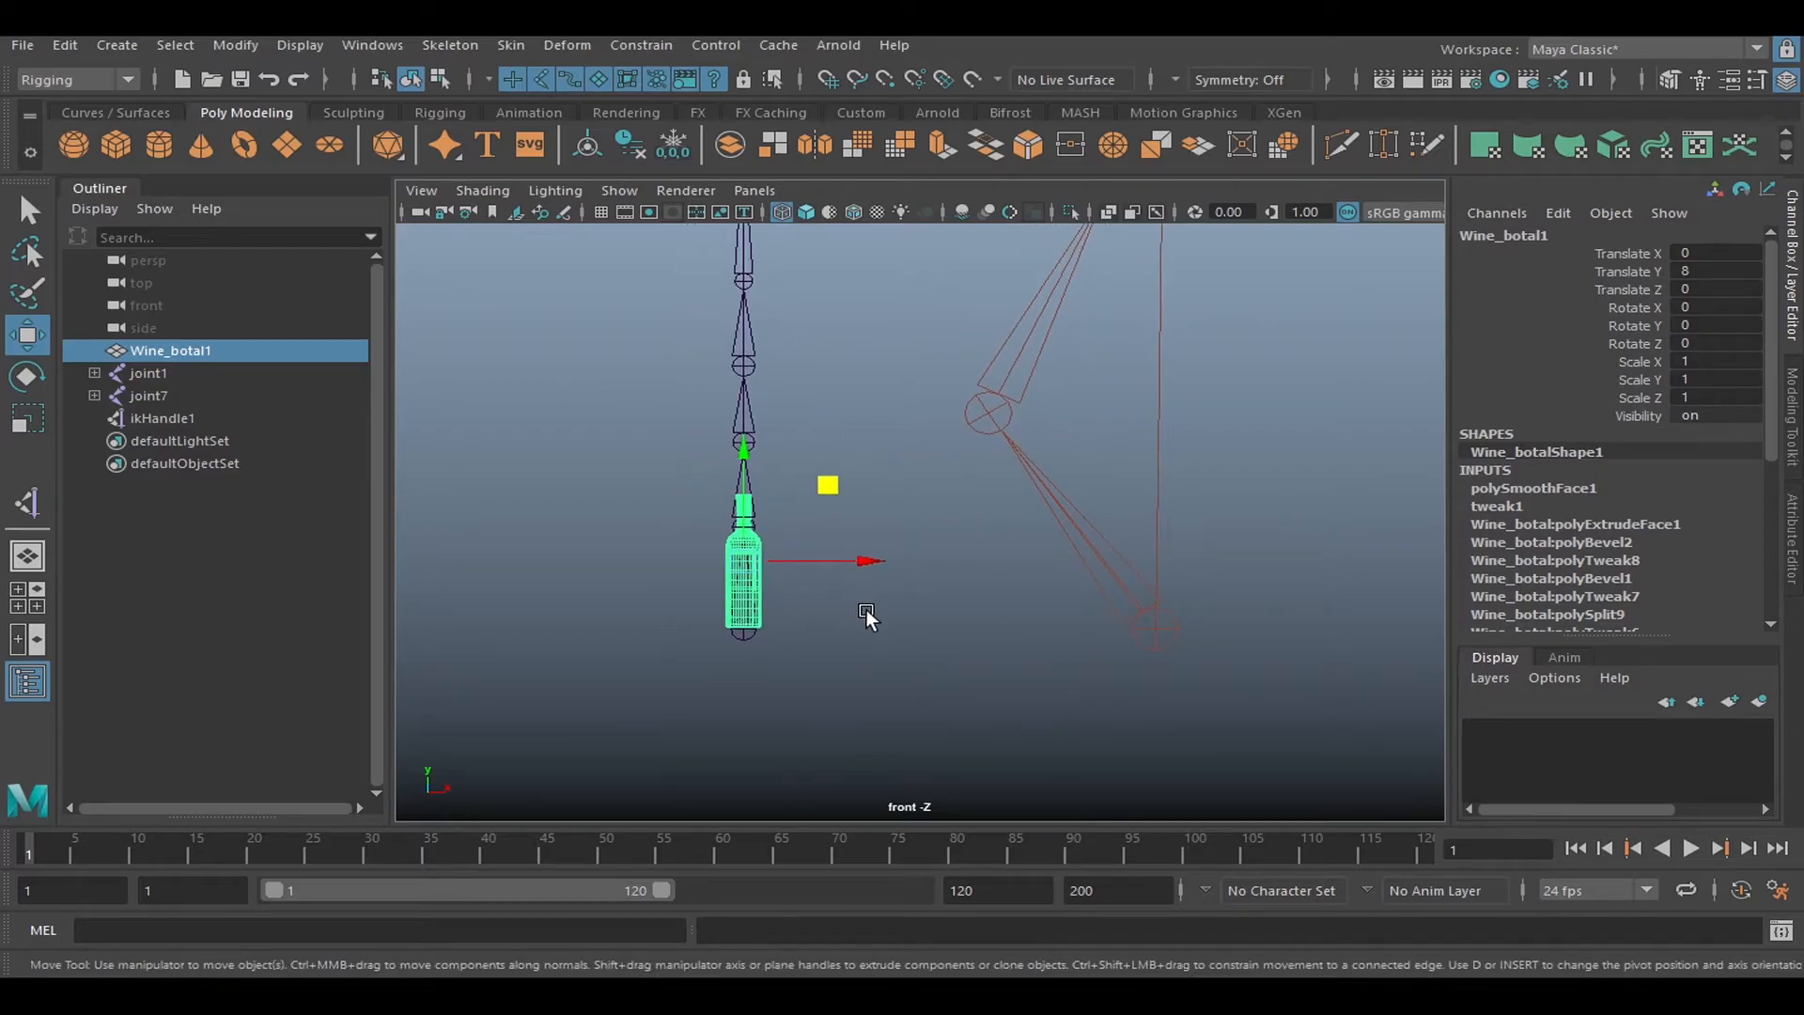
left_click(866, 609)
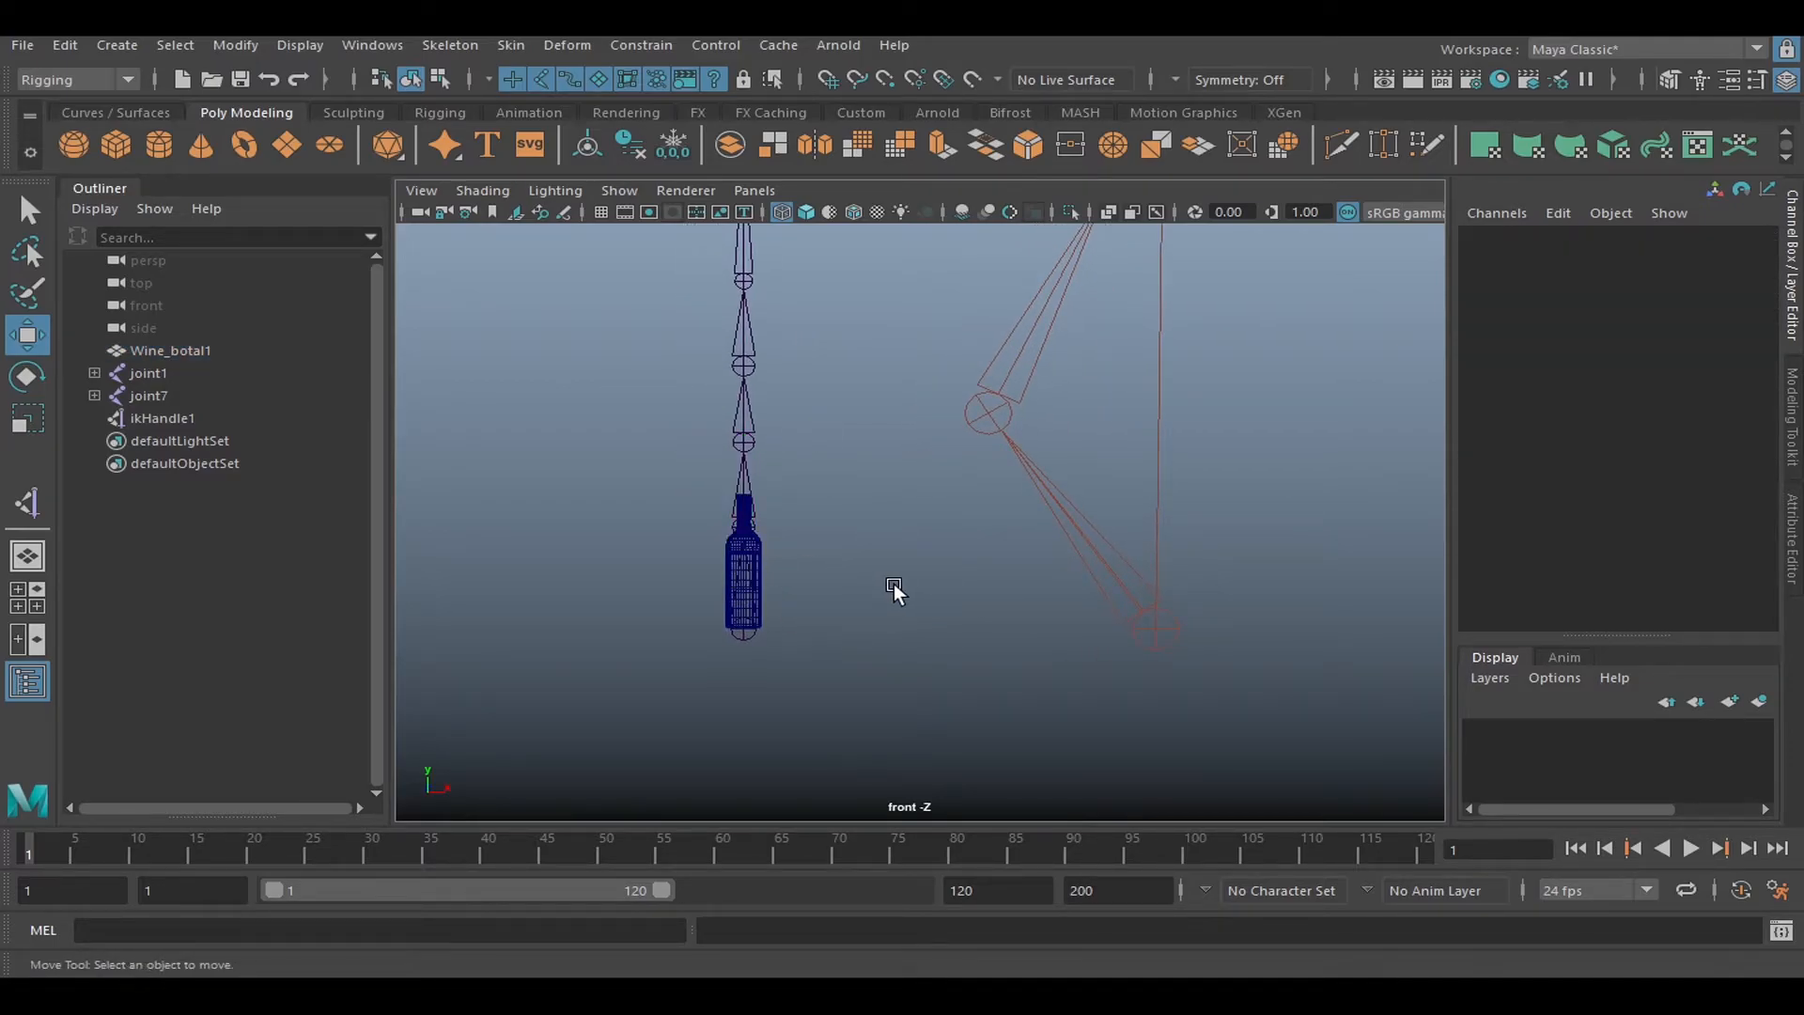
Select the root joints of both practice chains, joint1 and joint7.
middle_click_drag(899, 550, 840, 605, "alt")
right_click_drag(853, 593, 812, 618, "alt")
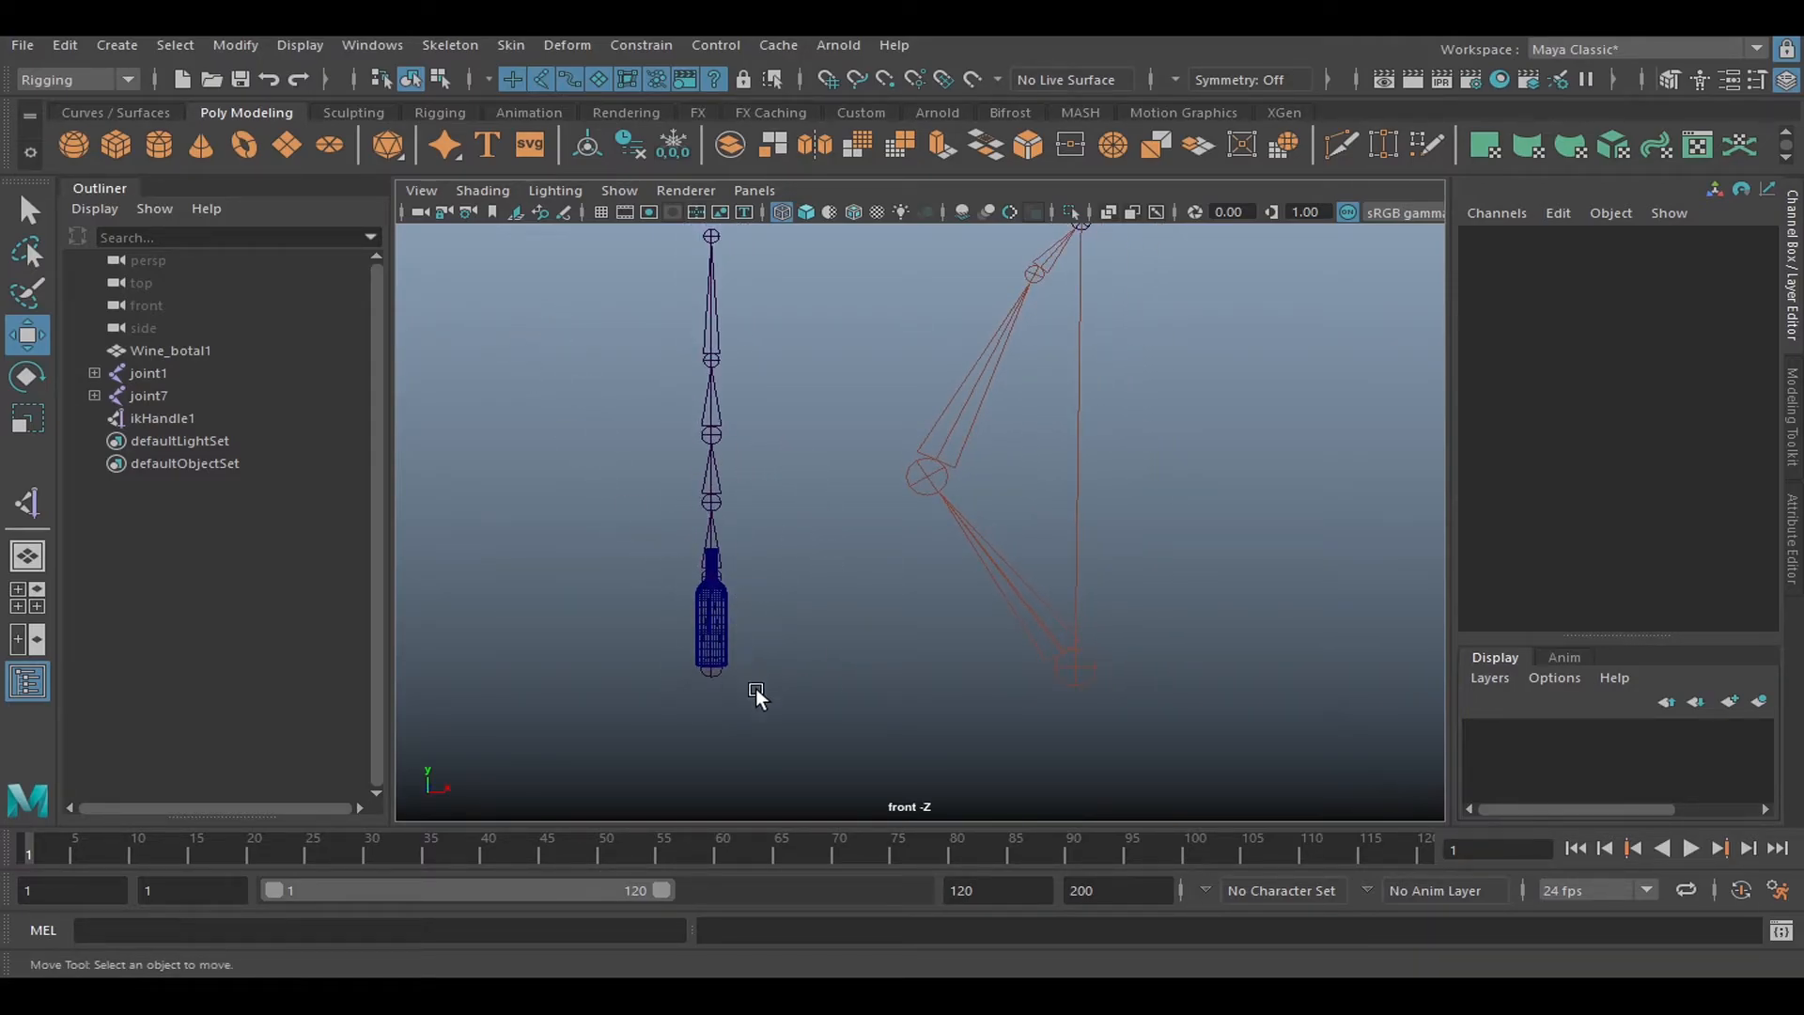
left_click(715, 675)
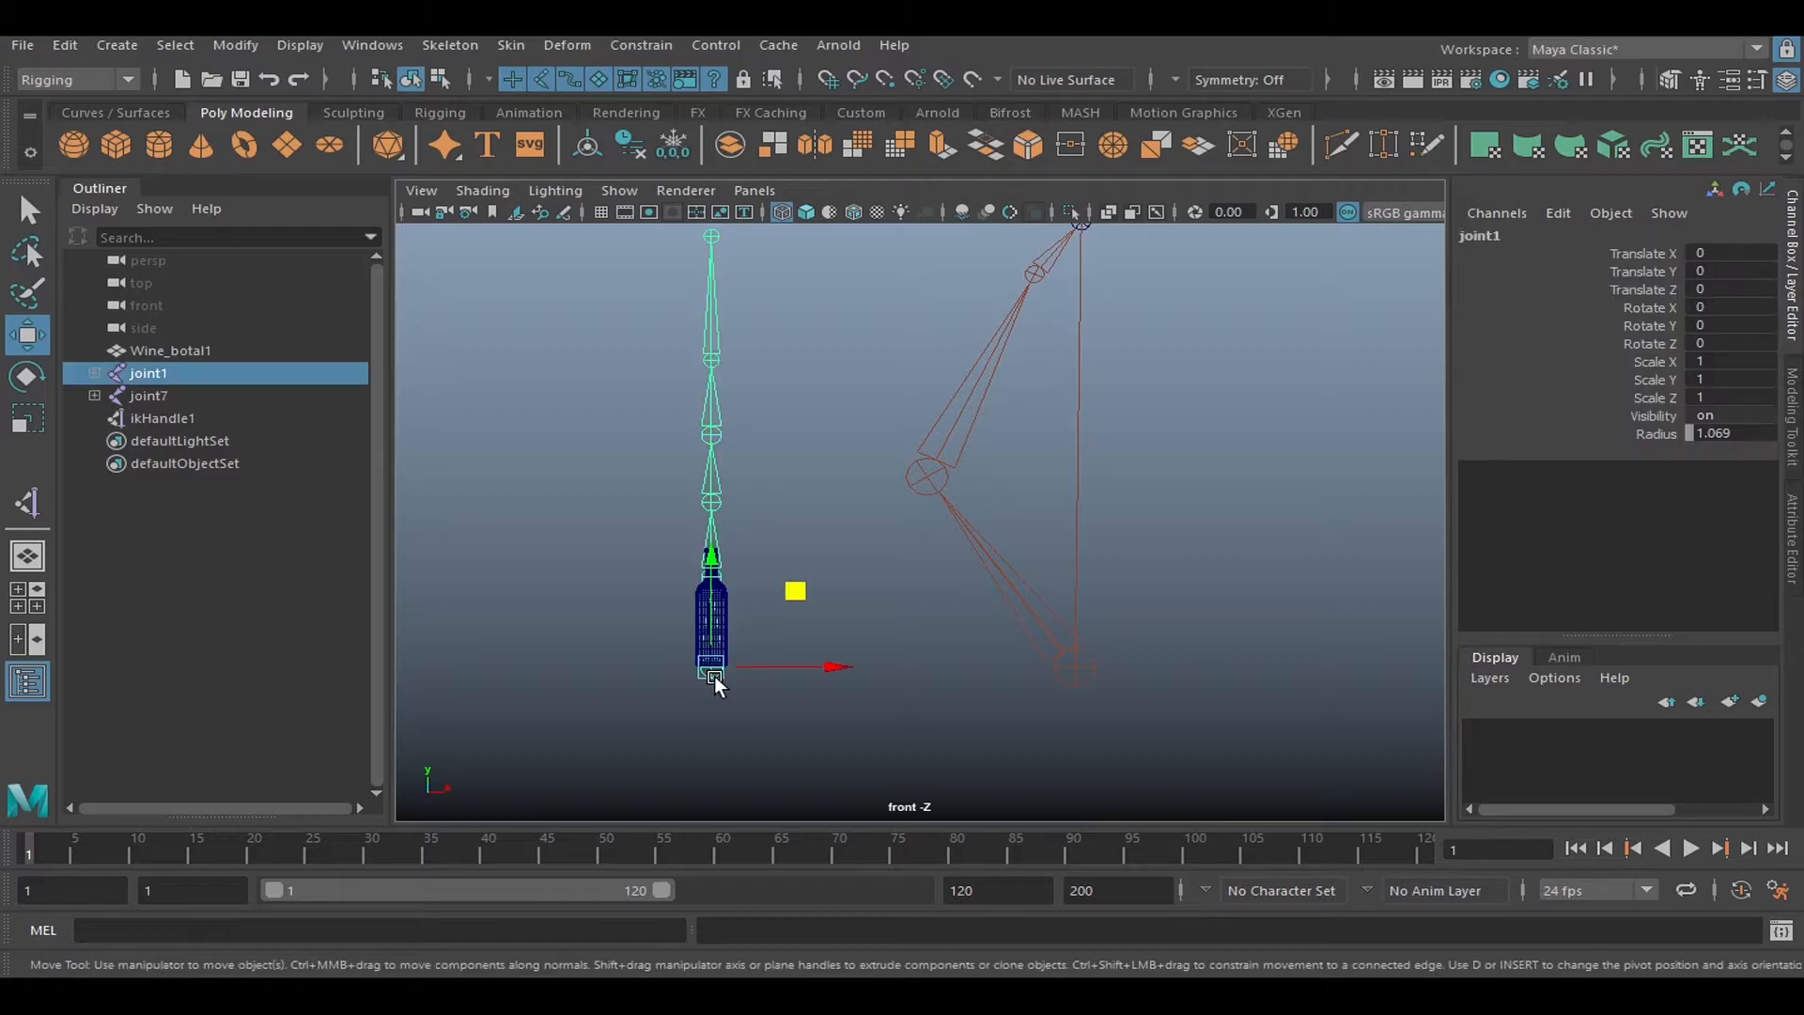
left_click(1079, 680, "shift")
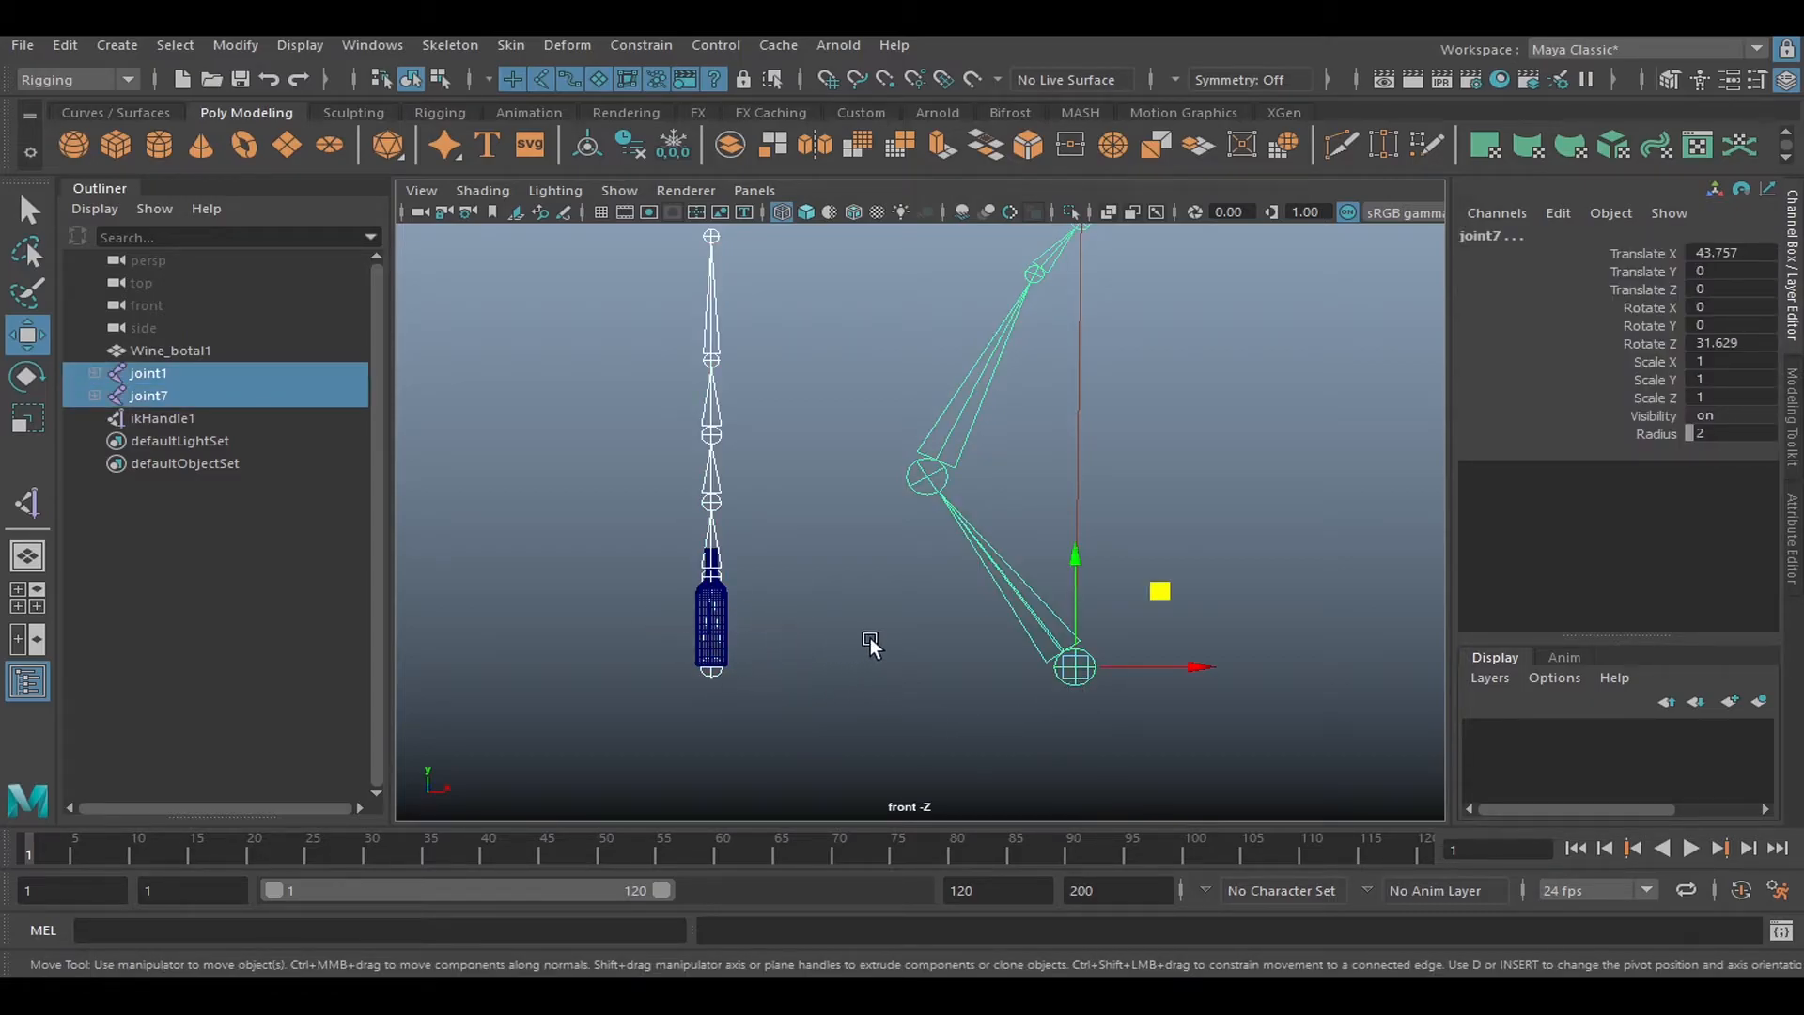
middle_click_drag(898, 638, 870, 685, "alt")
scroll(803, 669, "down", 1)
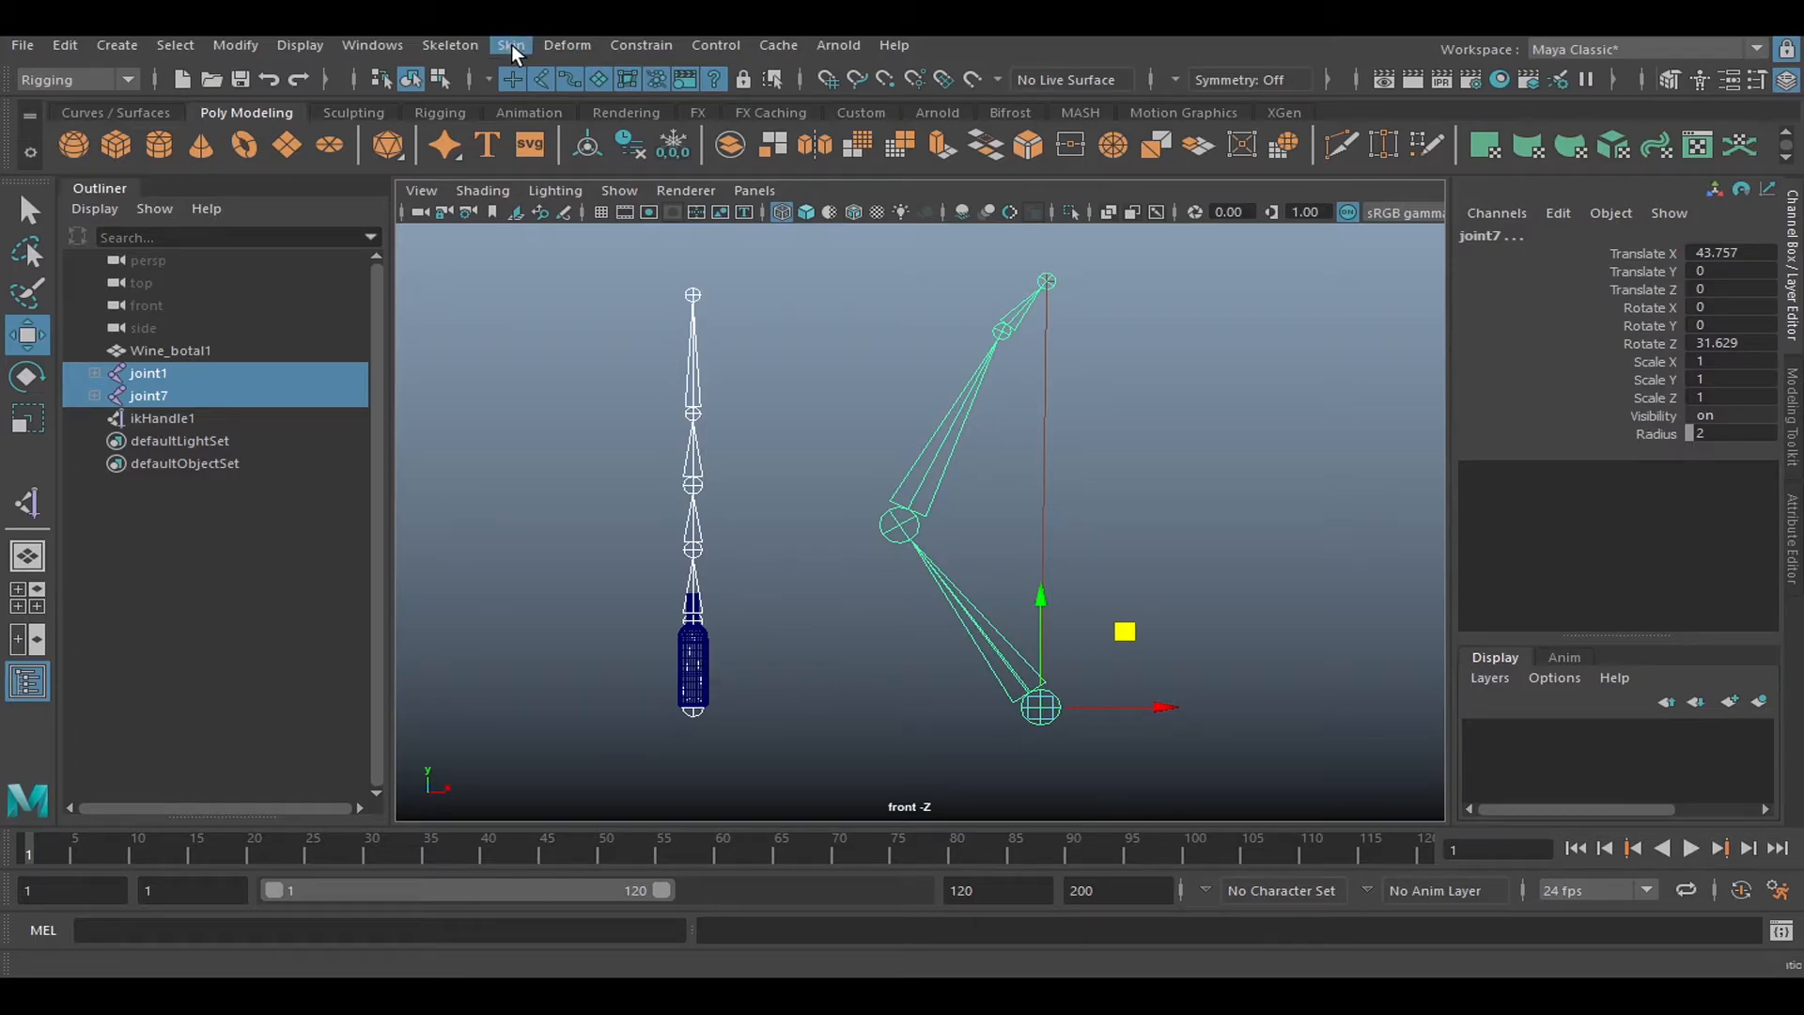
left_click(829, 387)
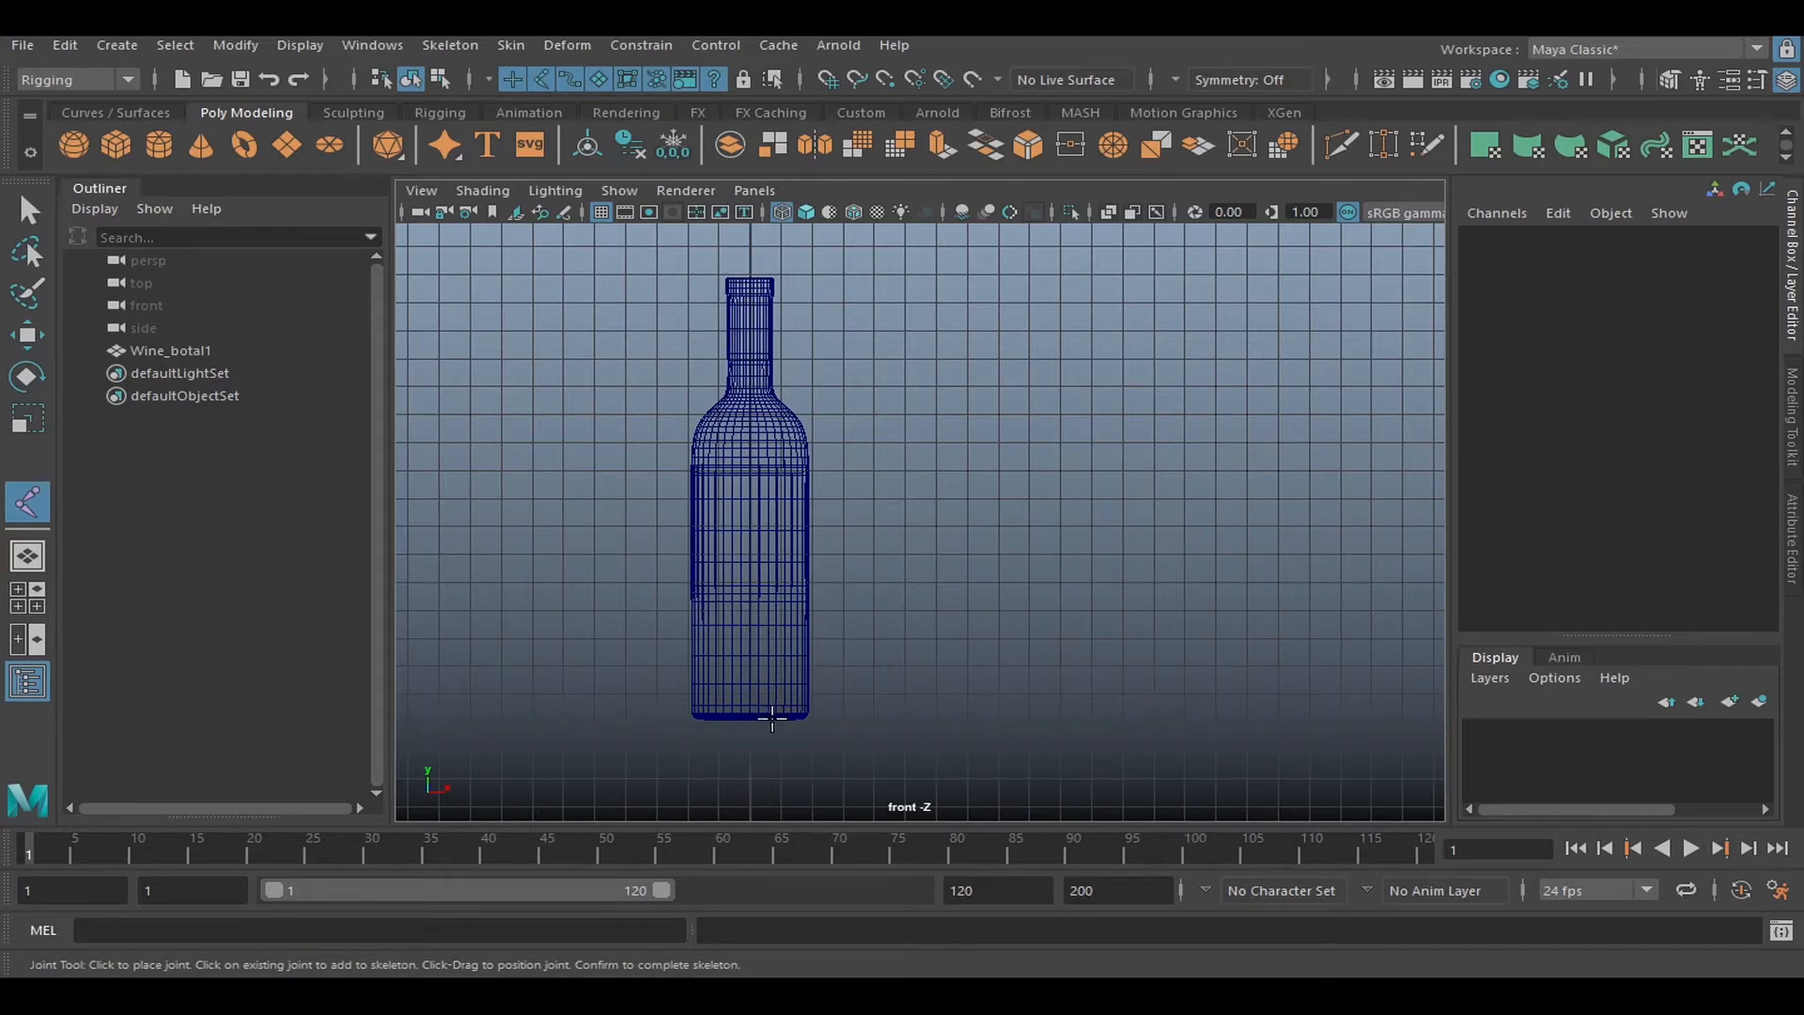
Place a single grid-snapped joint at X 0, Y -1 cm below the wine bottle's base and complete it.
key("x")
left_click(750, 748)
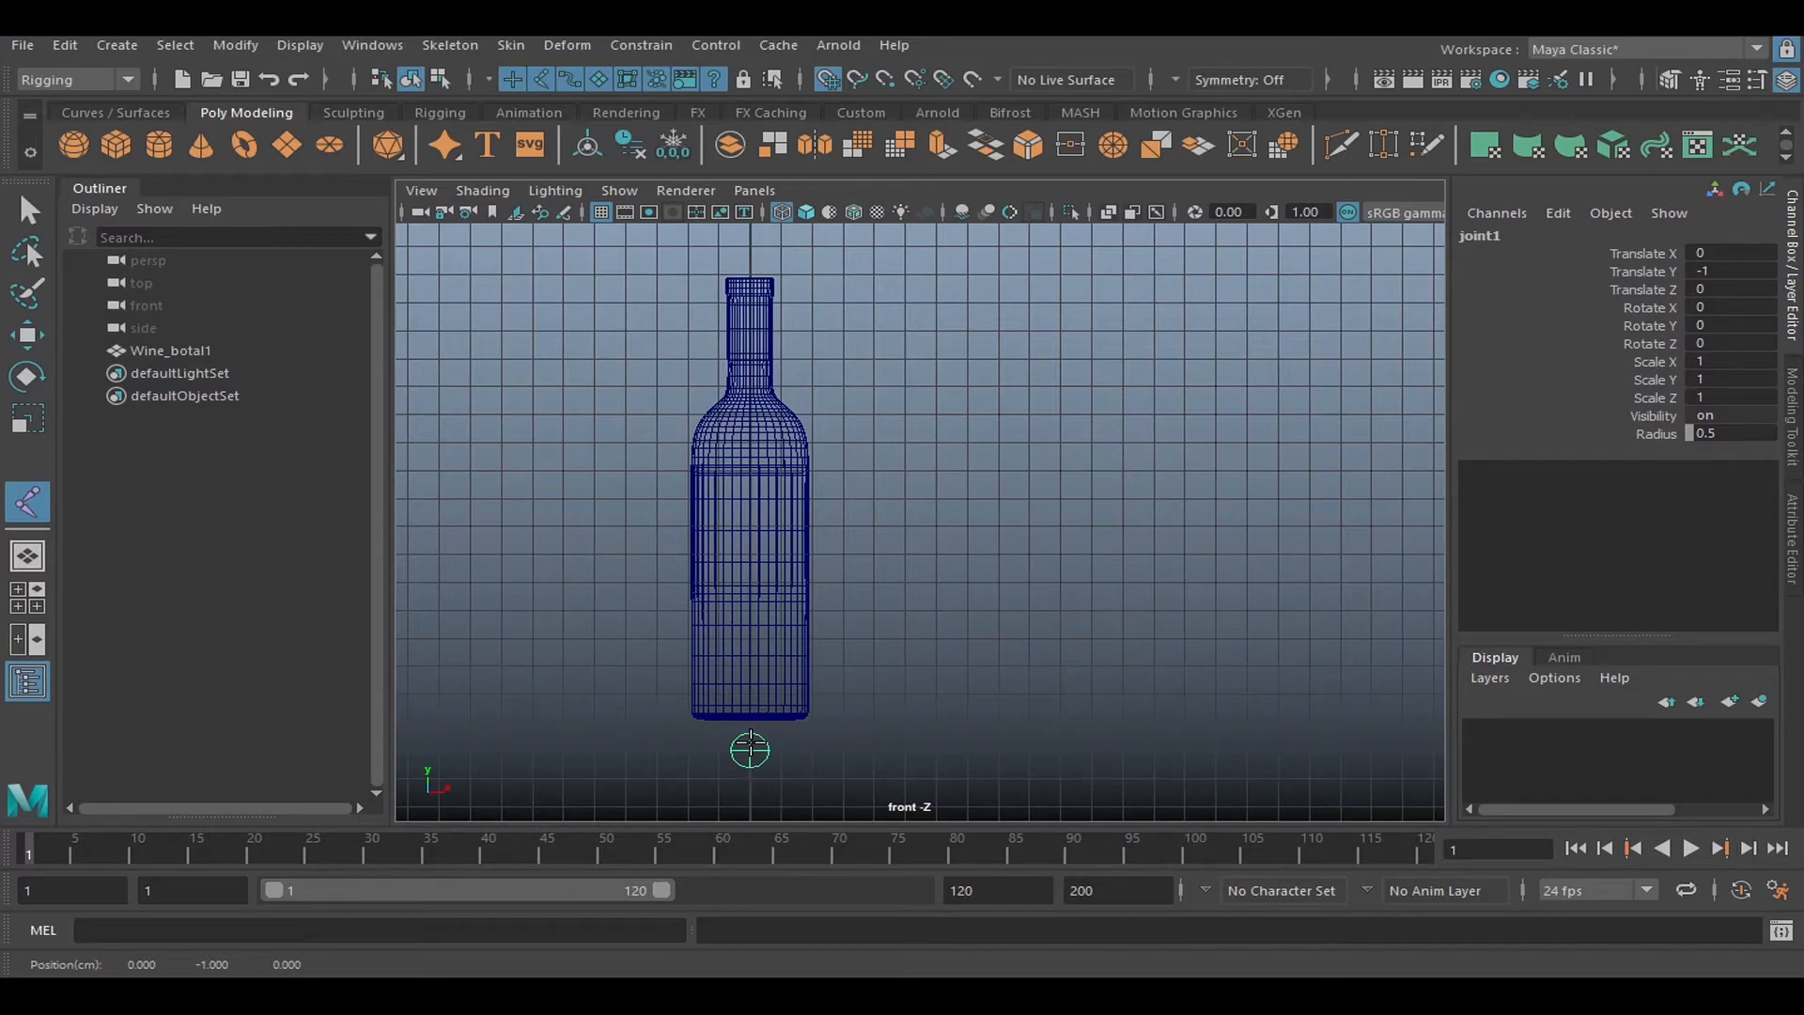
key("Return")
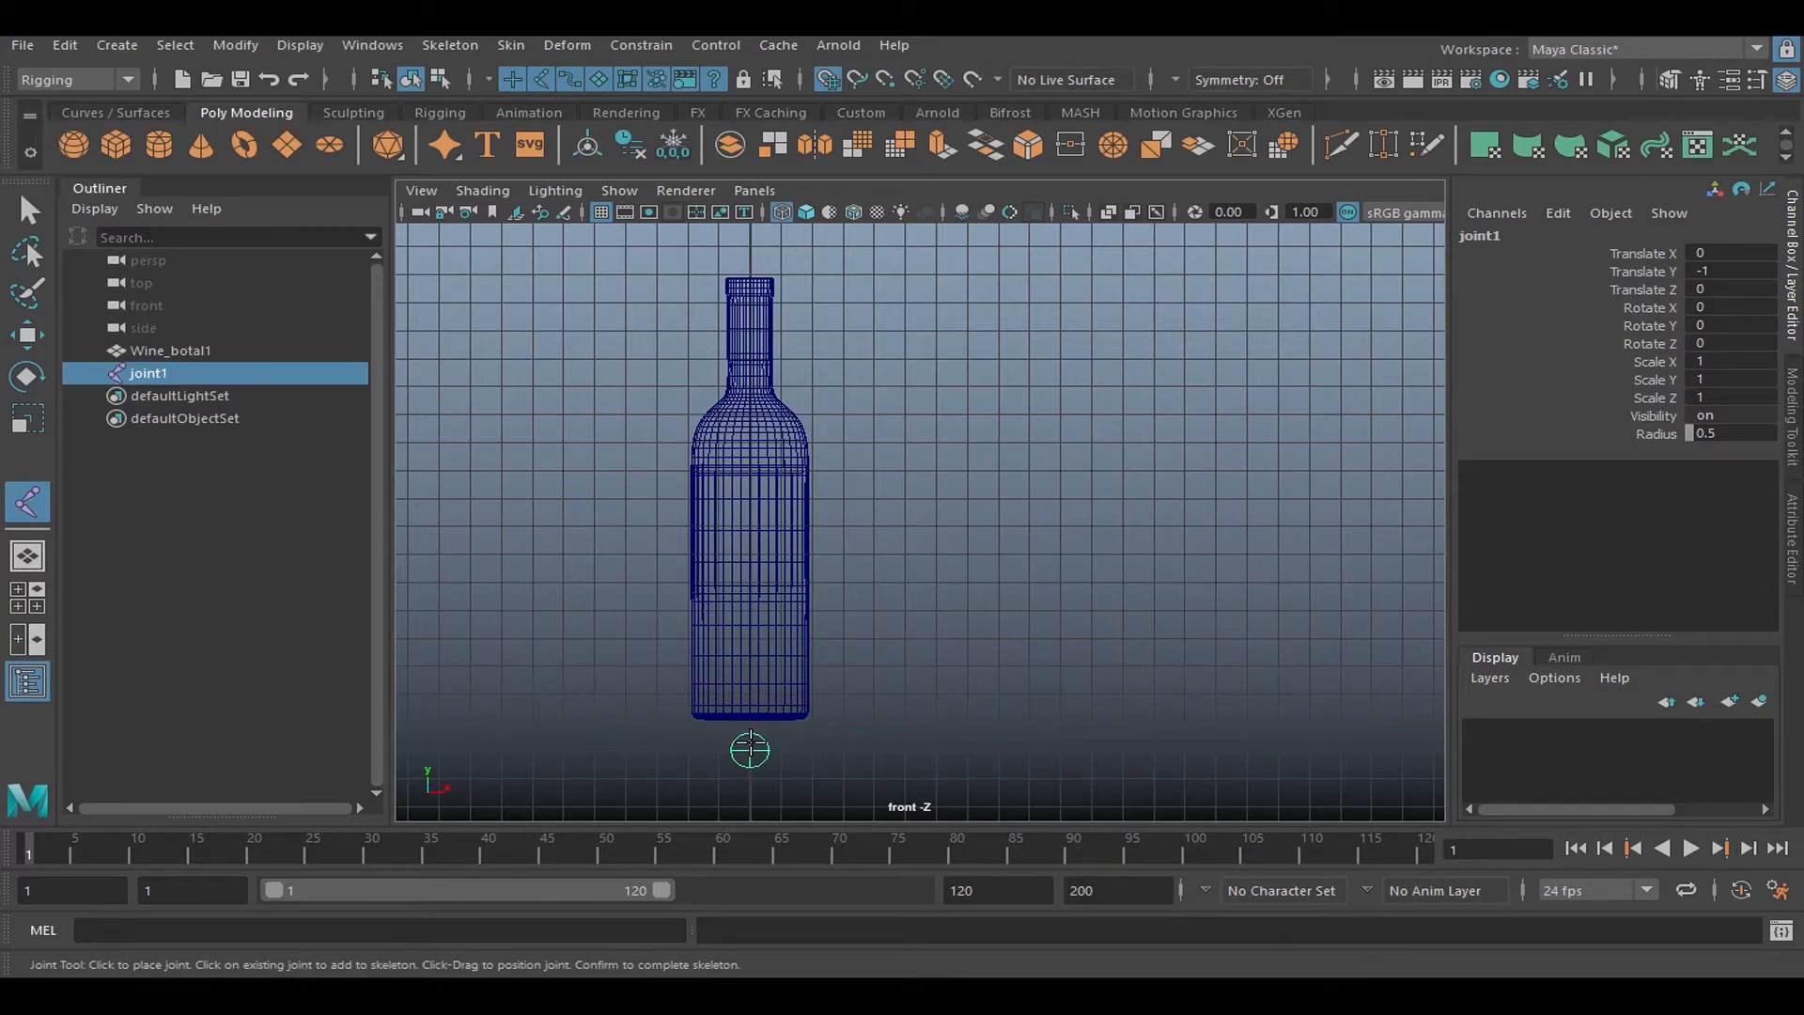
Extend the root joint up the bottle's centreline with four grid-snapped joints, placing the tip at Y 17 cm, and complete the chain.
middle_click_drag(865, 612, 867, 660, "alt")
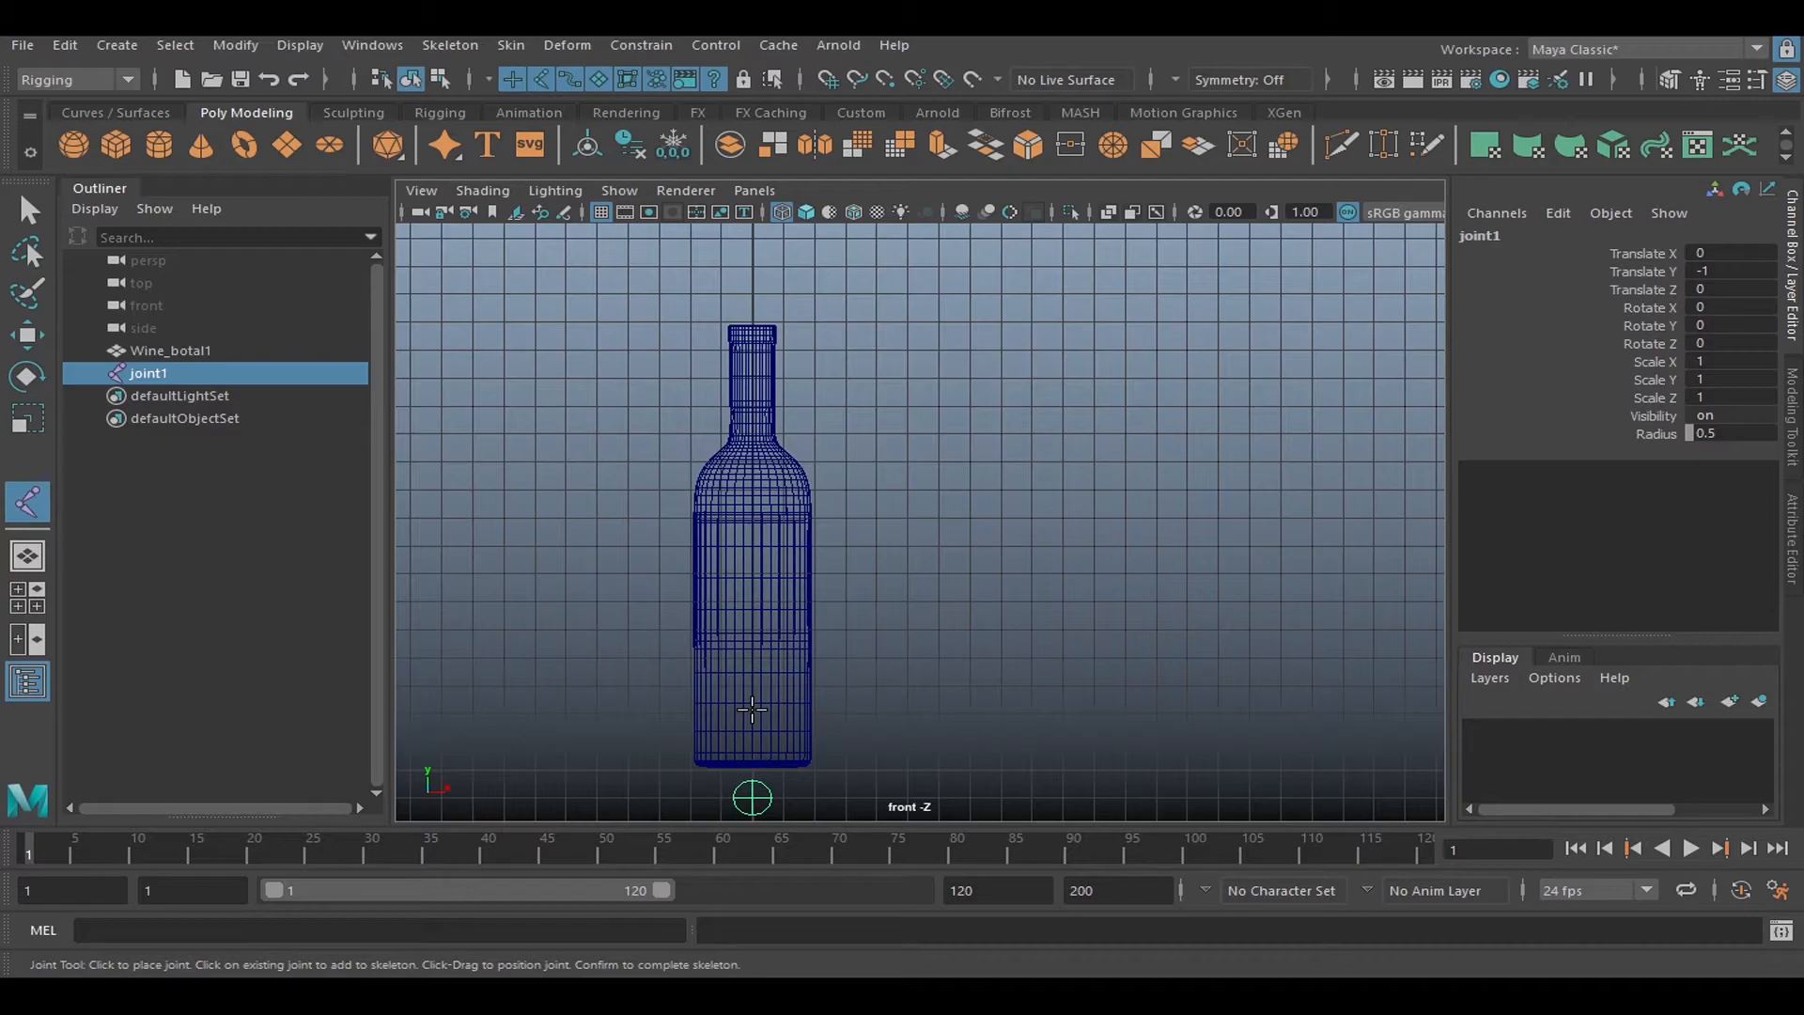
left_click_drag(752, 709, 748, 493)
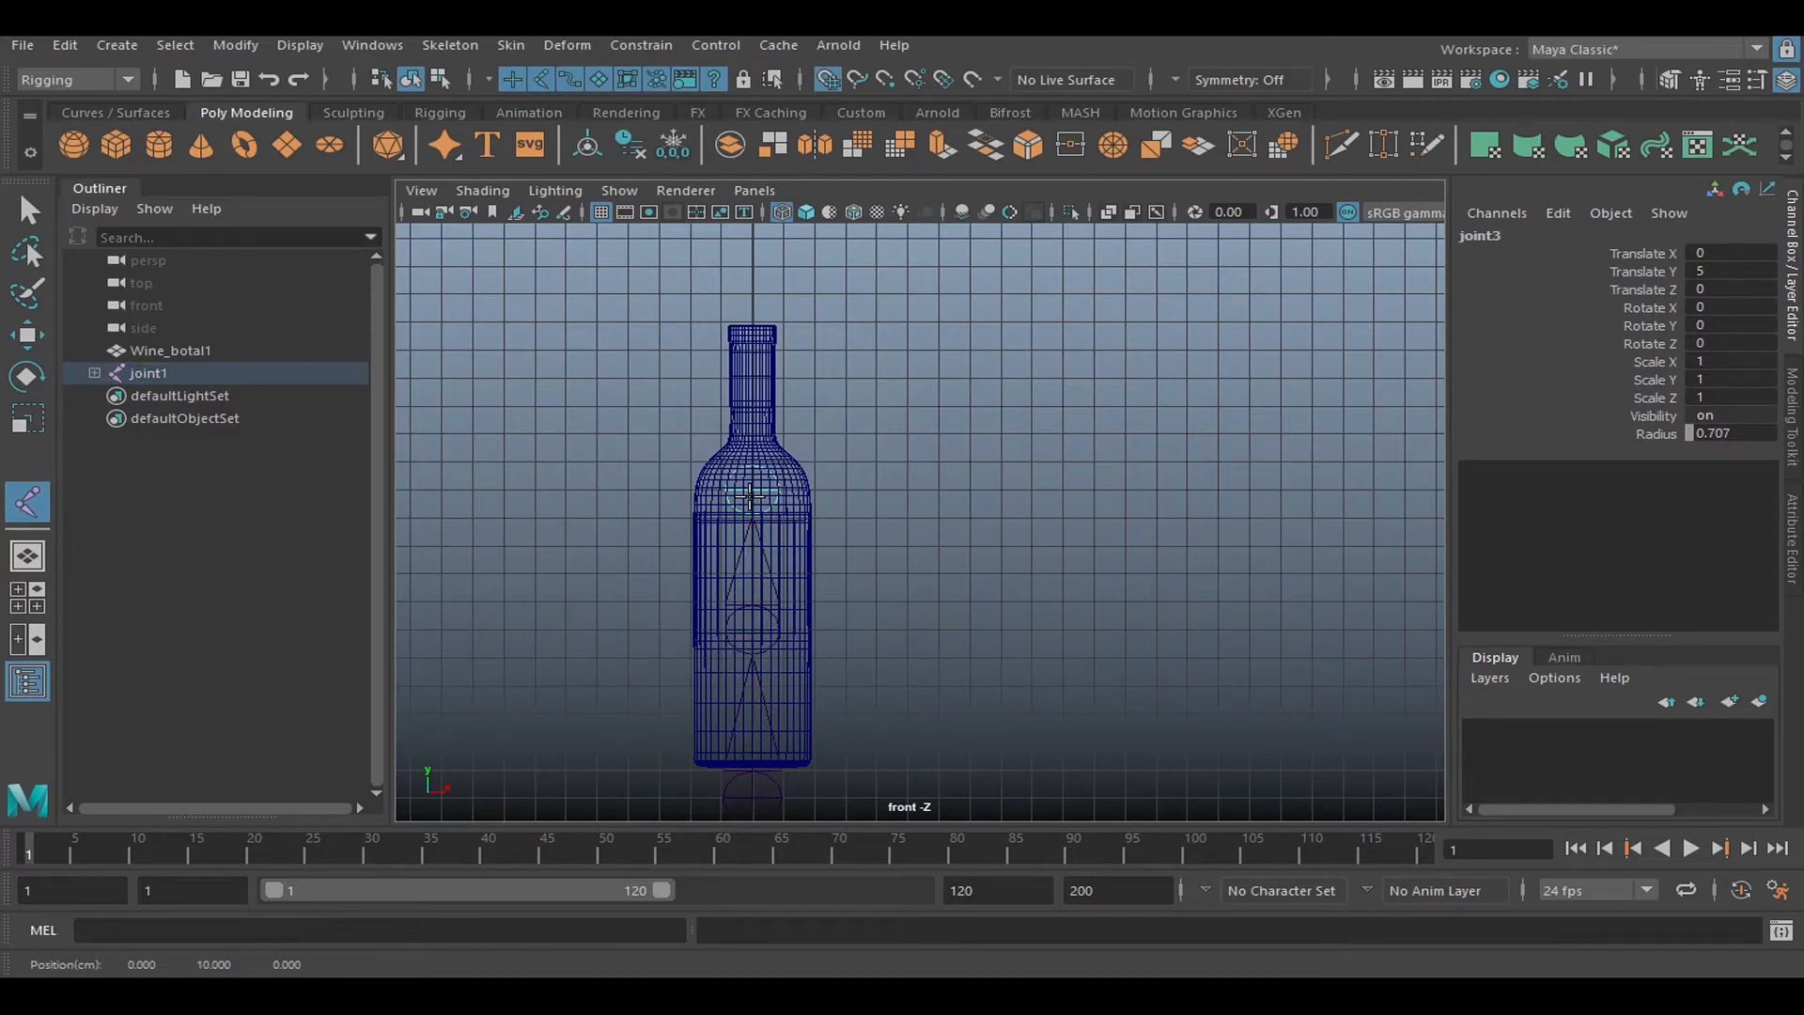
left_click_drag(753, 425, 754, 413)
left_click(756, 317)
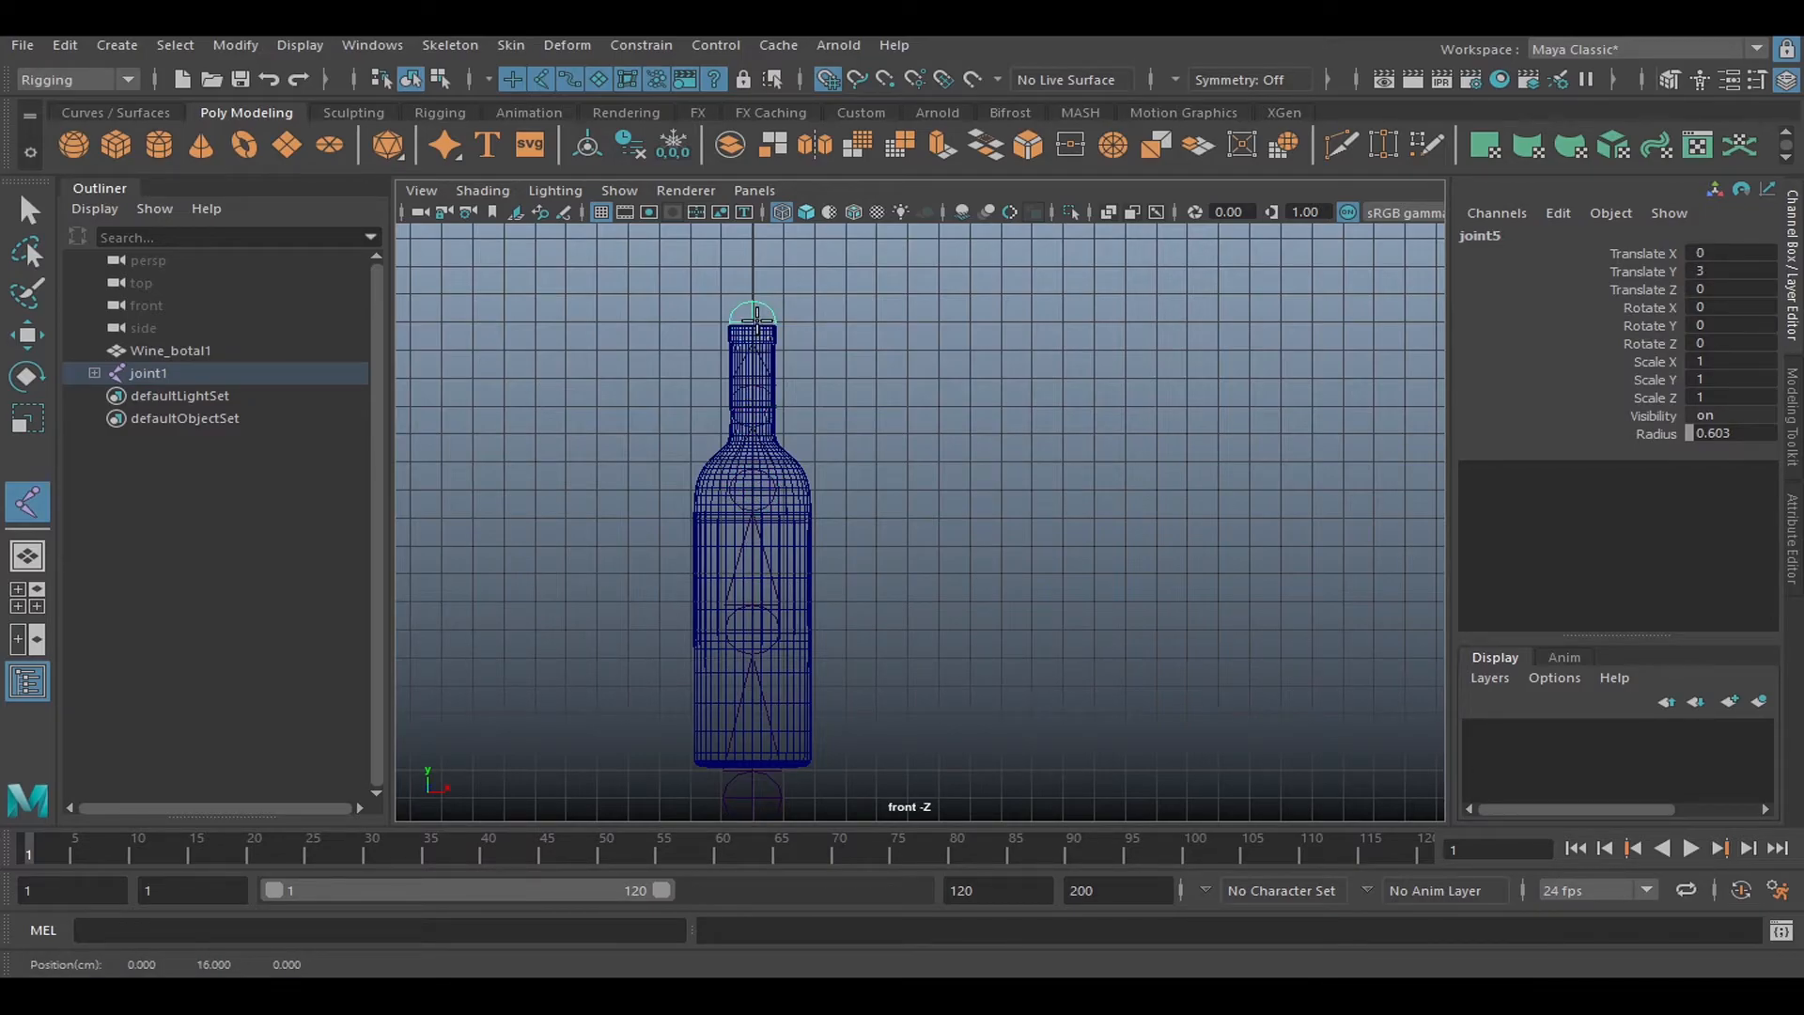
key("ctrl+z")
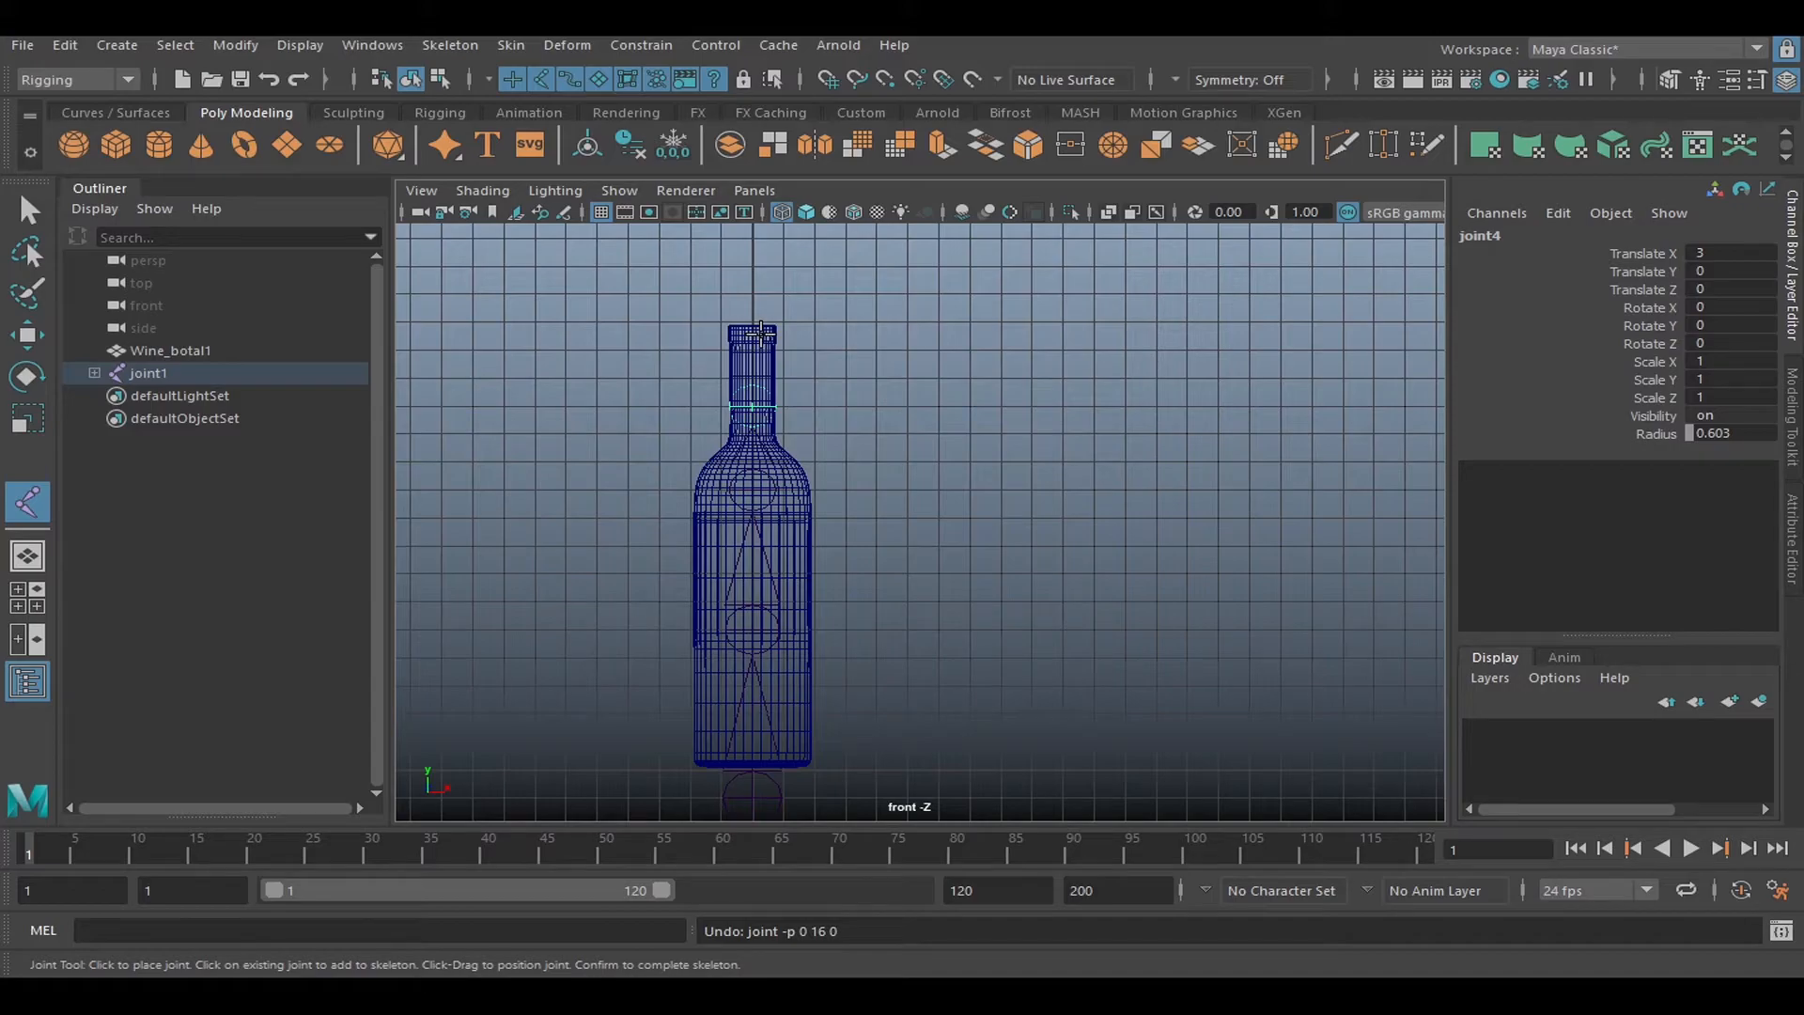
left_click(754, 295)
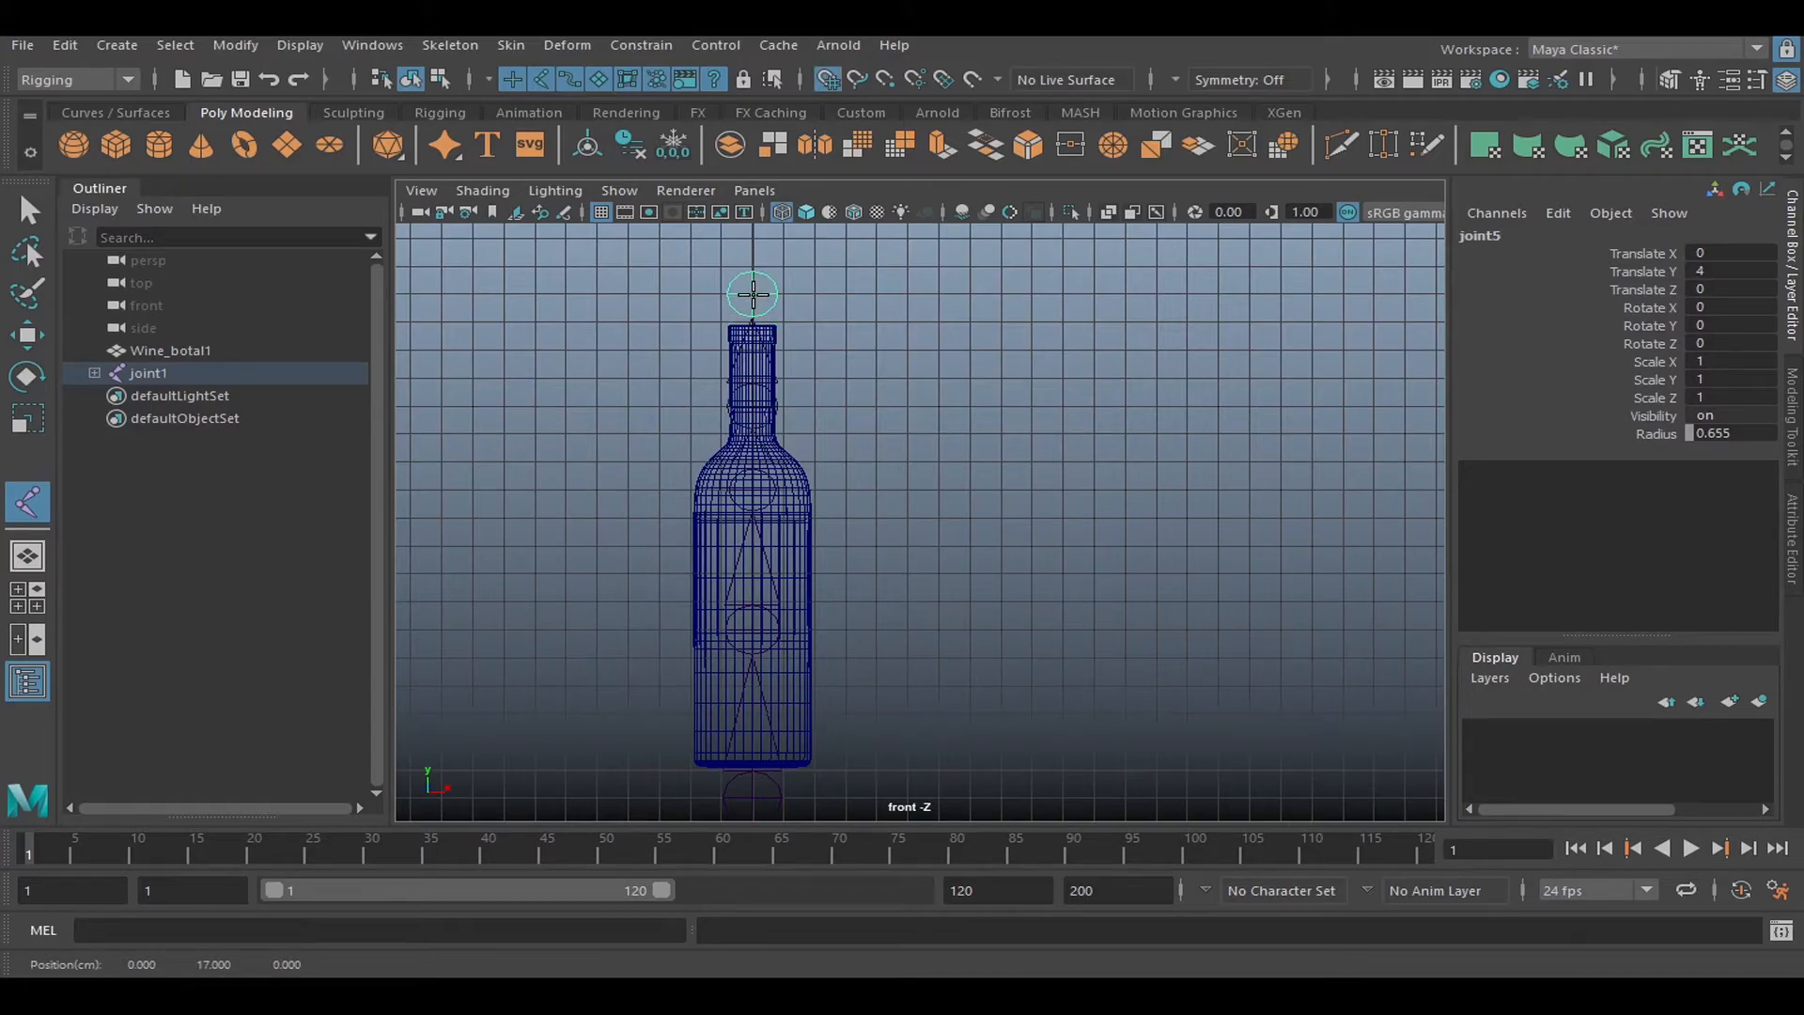
key("Return")
middle_click_drag(1007, 526, 996, 483, "alt")
scroll(925, 532, "down", 1)
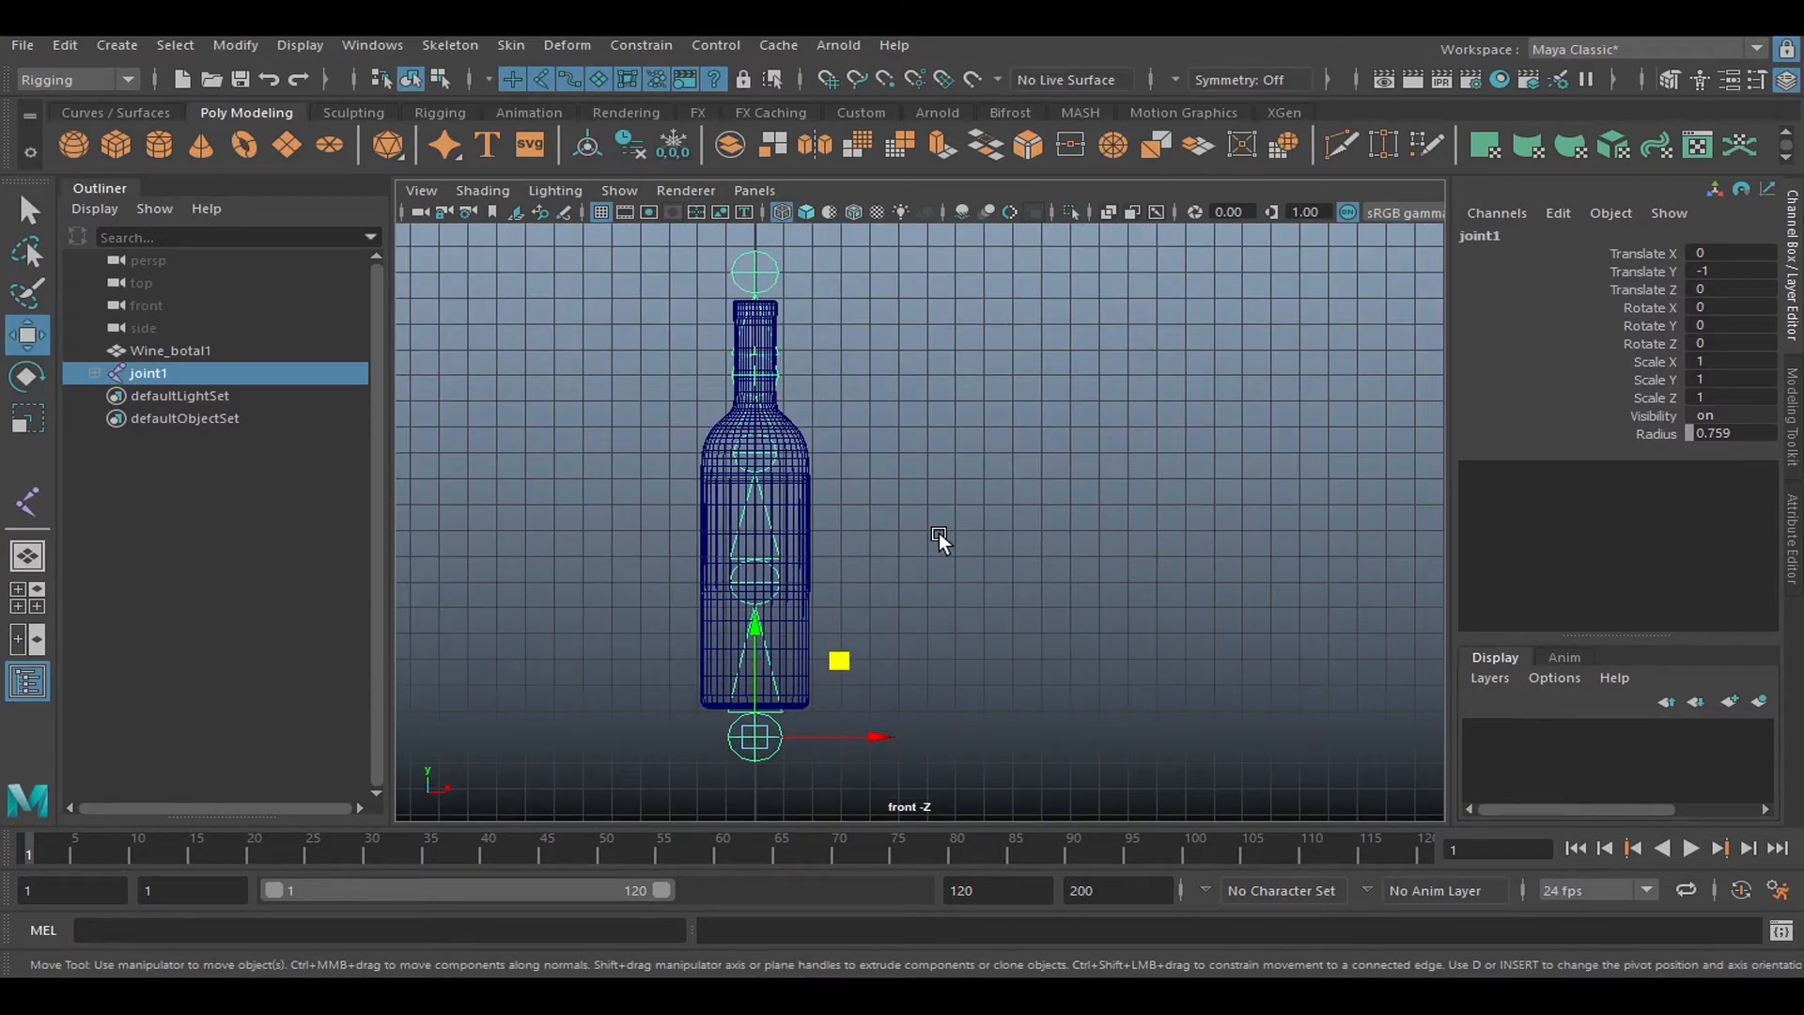
Lower the shoulder joint slightly along the bottle's axis, and raise the tip joint above the bottle's mouth.
left_click(906, 510)
left_click(770, 464)
mouse_move(756, 349)
left_mouse_down()
mouse_move(761, 378)
mouse_move(752, 348)
left_mouse_up()
key("ctrl+z")
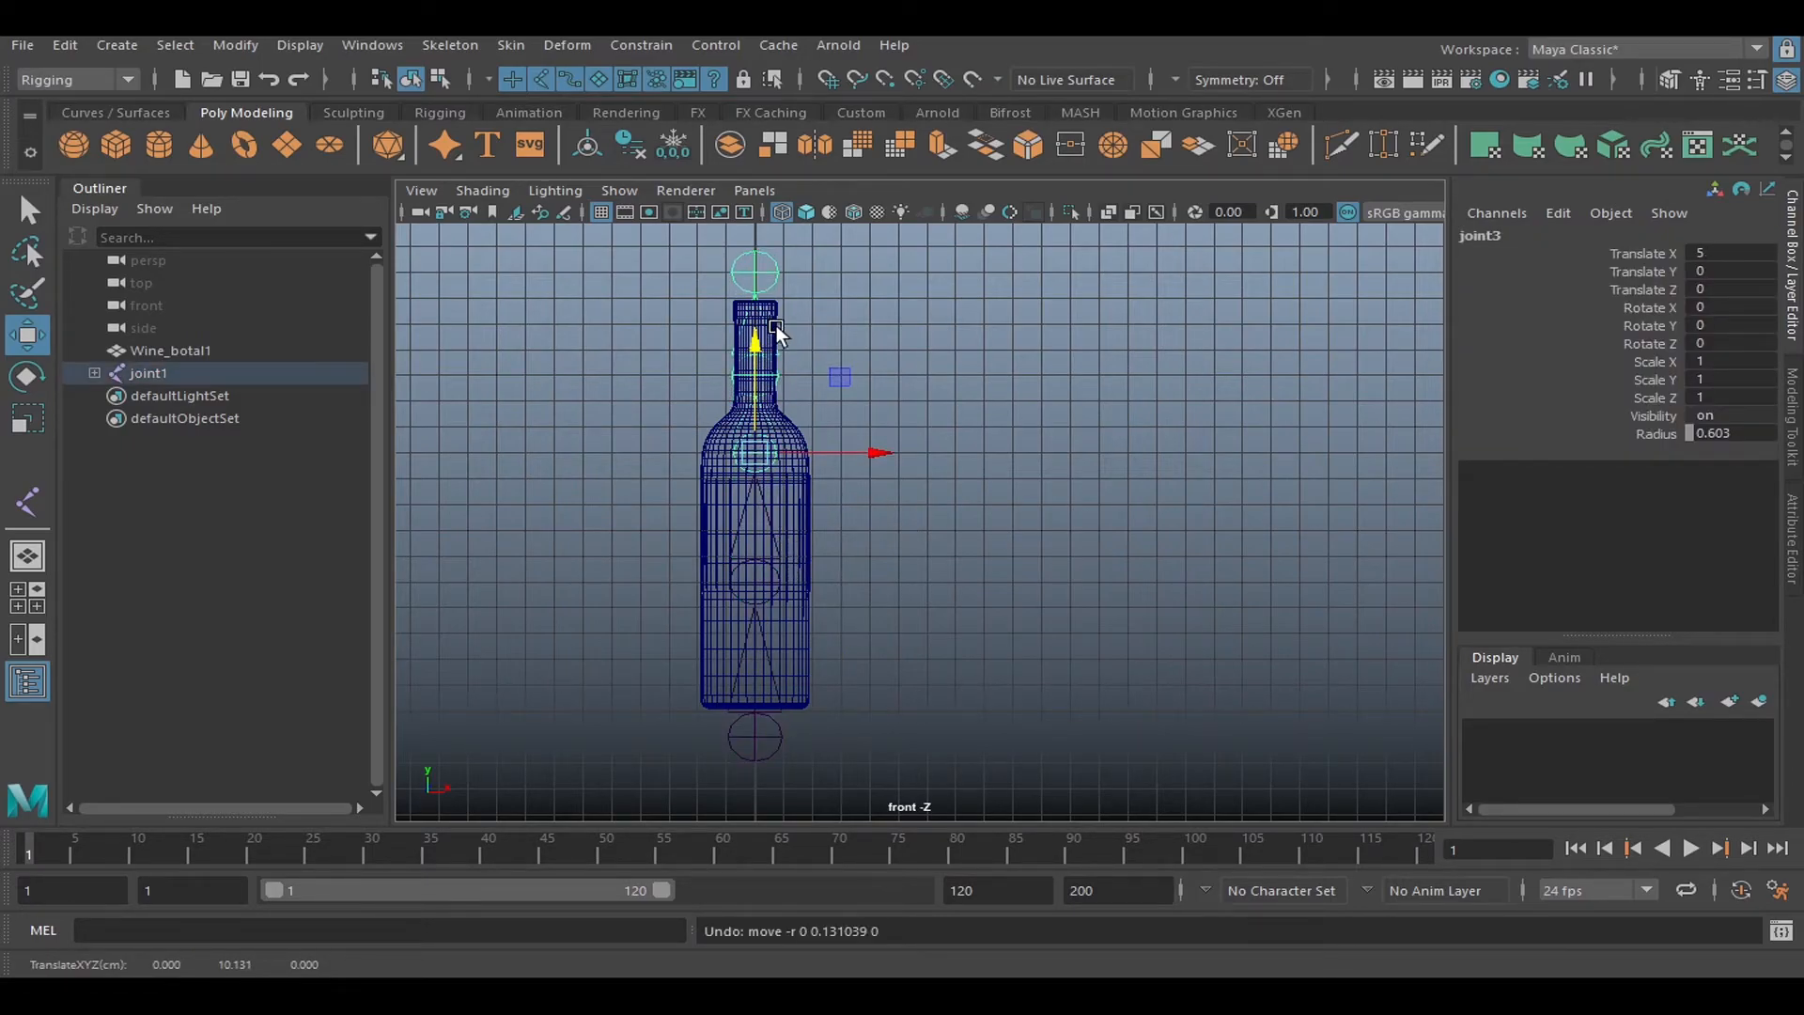
left_click_drag(755, 347, 755, 373)
left_click(930, 419)
left_click(773, 404)
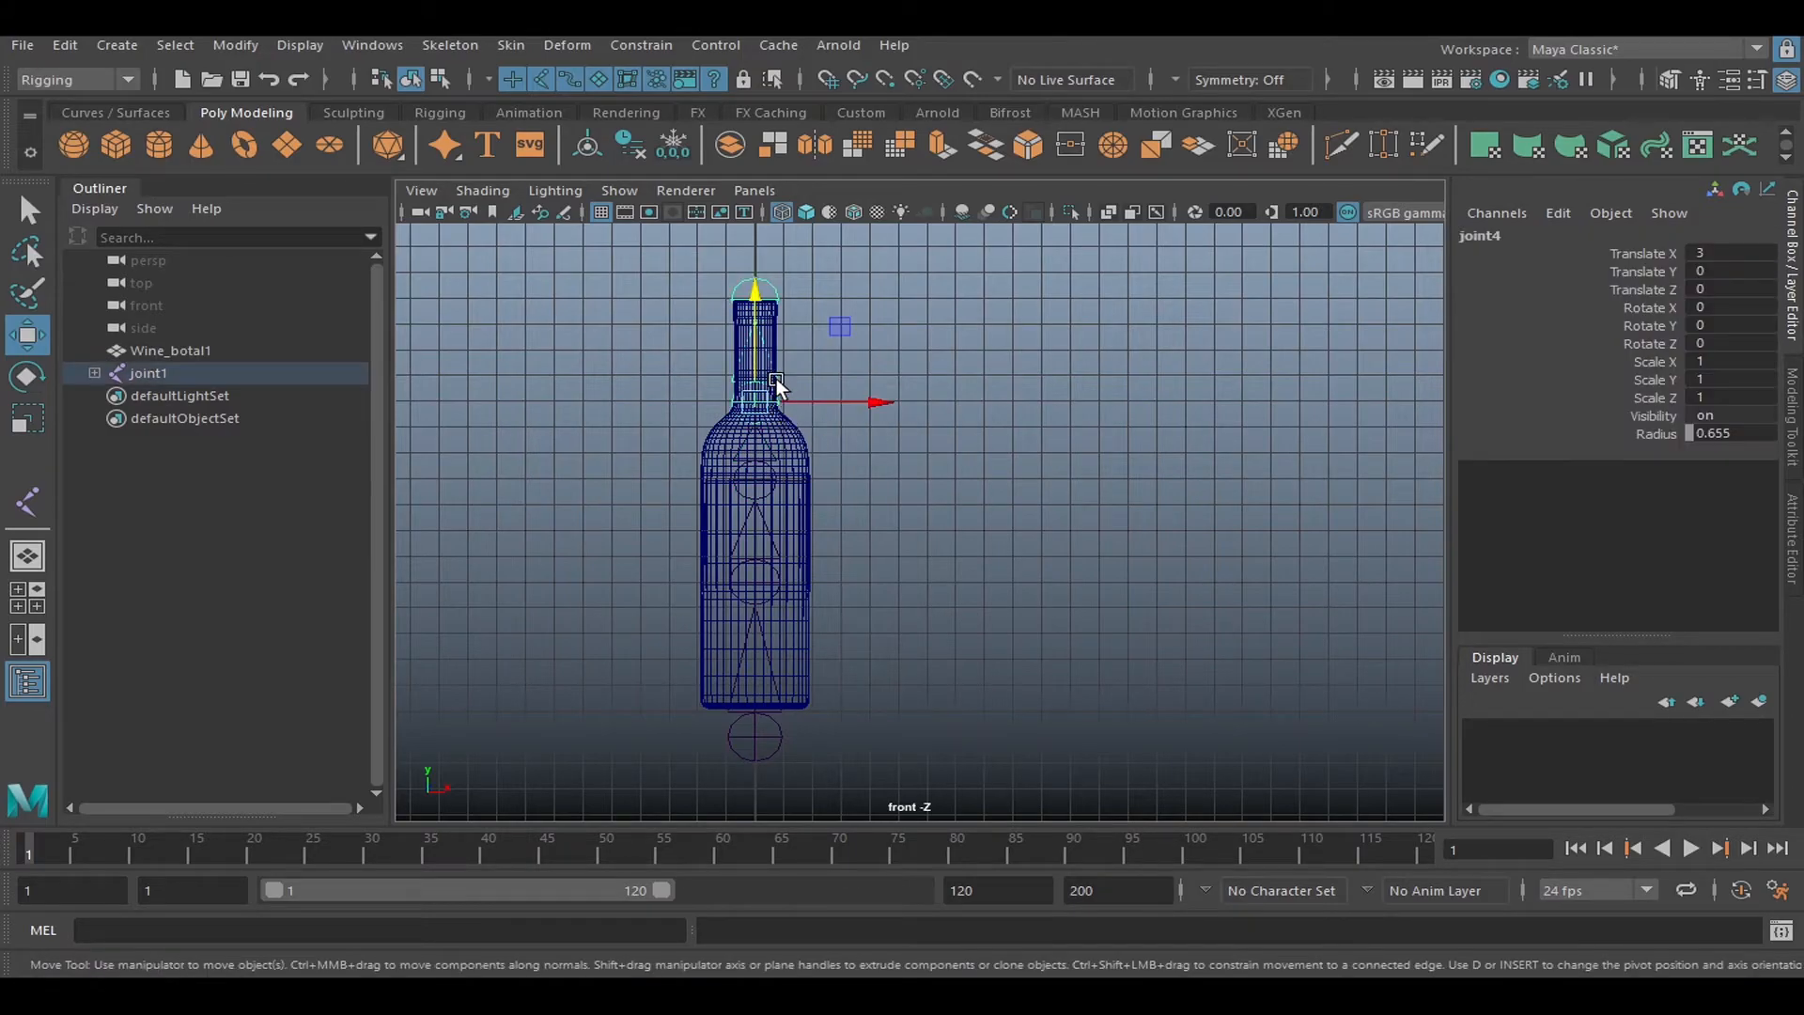
left_click(775, 284)
left_click_drag(757, 270, 757, 241)
left_click(859, 414)
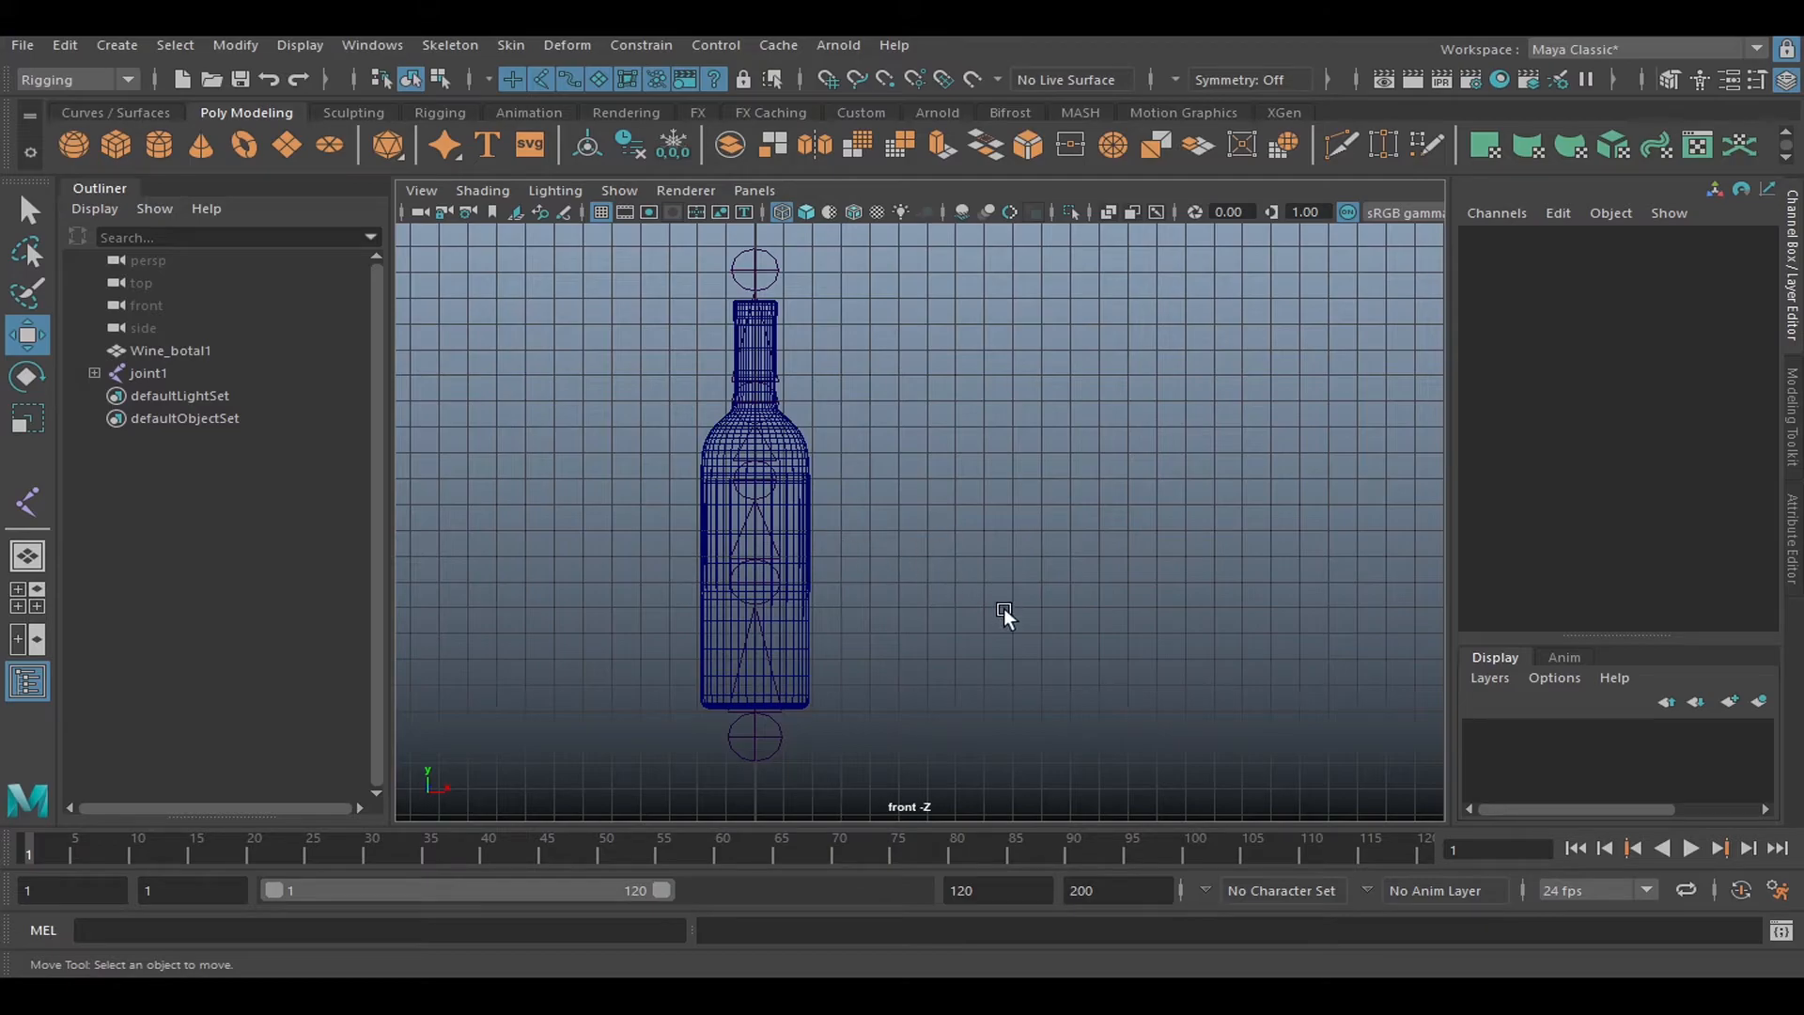
Set the joint display size to 1.5.
middle_click_drag(921, 606, 921, 581, "alt")
right_click_drag(921, 581, 922, 575, "alt")
middle_click_drag(922, 575, 908, 589, "alt")
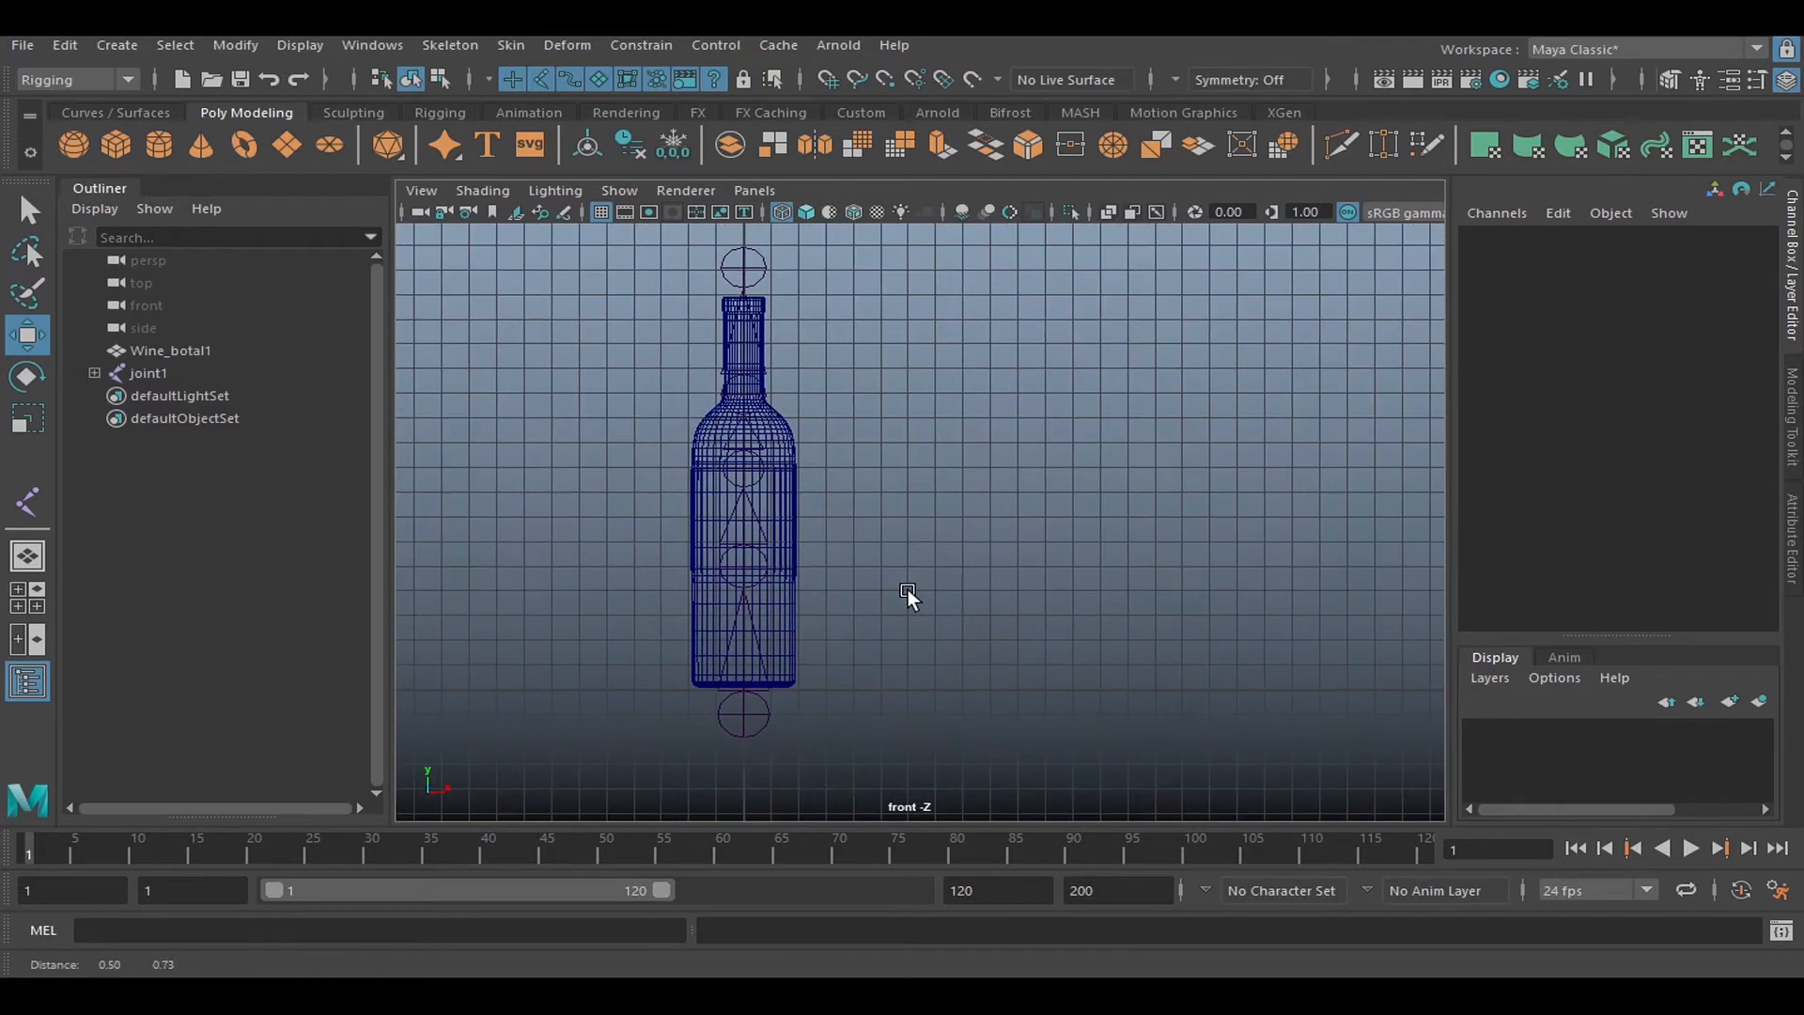
left_click(314, 43)
mouse_move(673, 381)
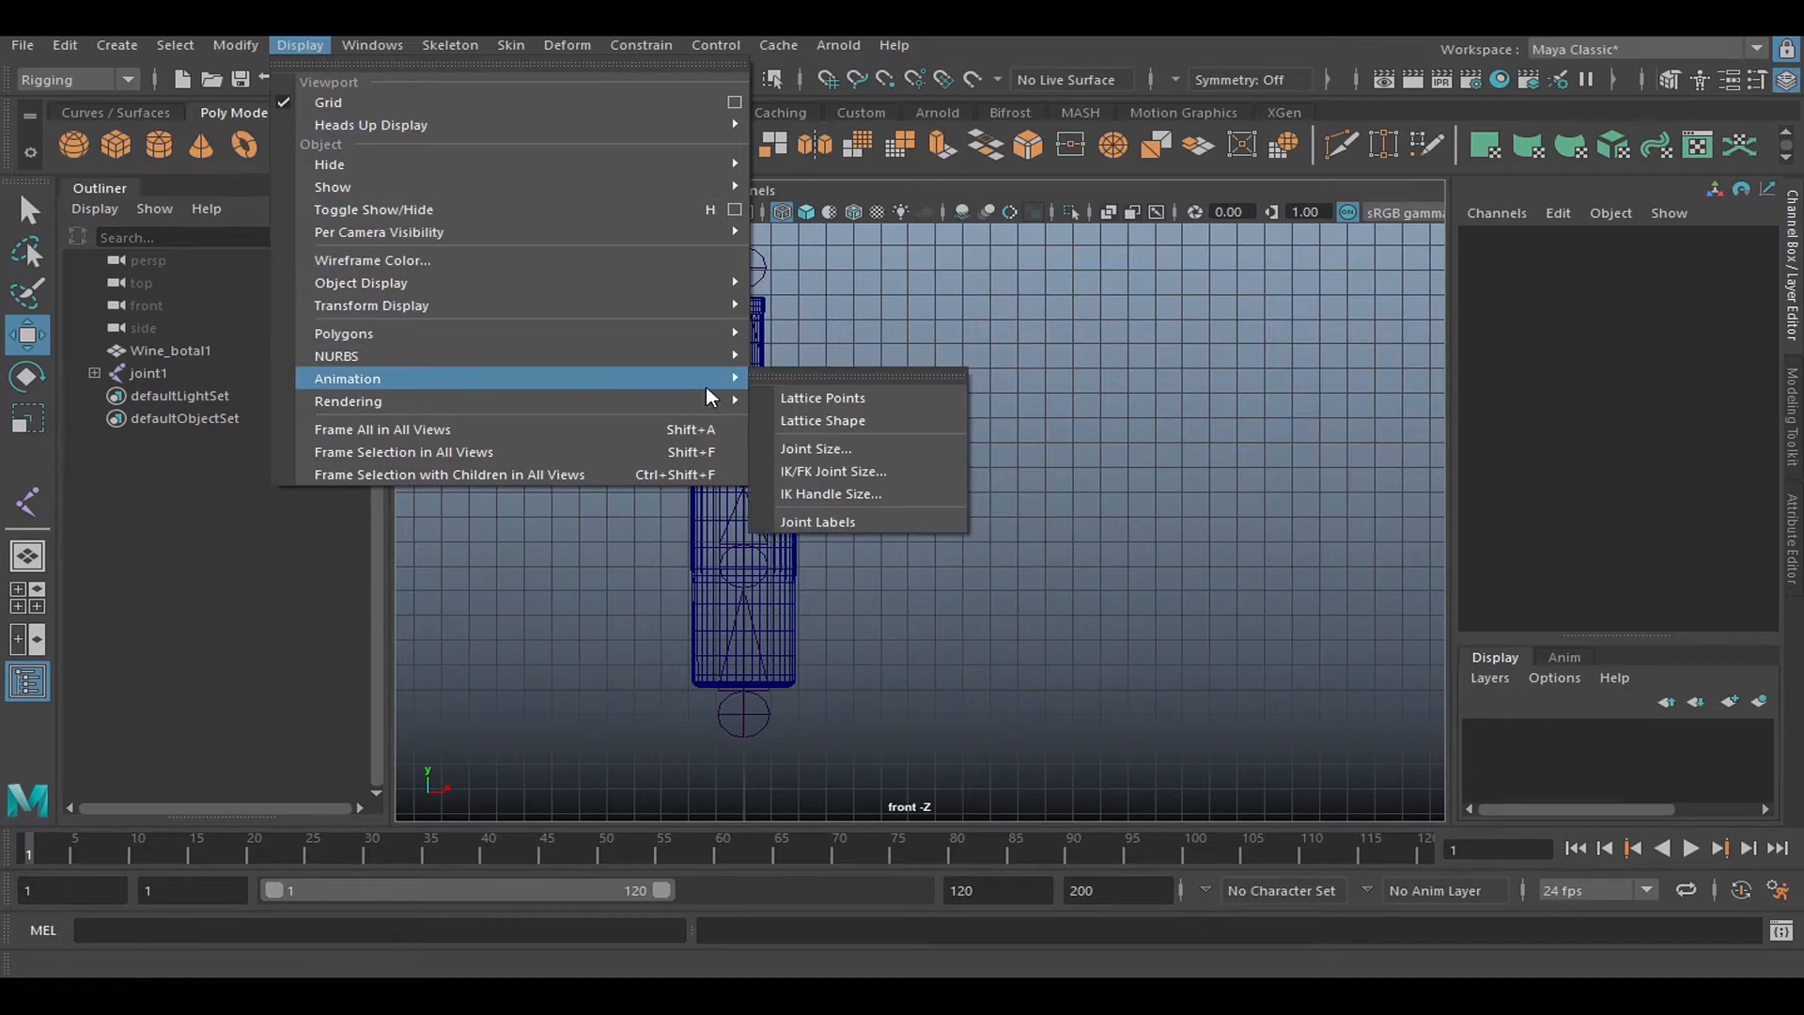
left_click(853, 448)
left_click_drag(1138, 411, 1122, 409)
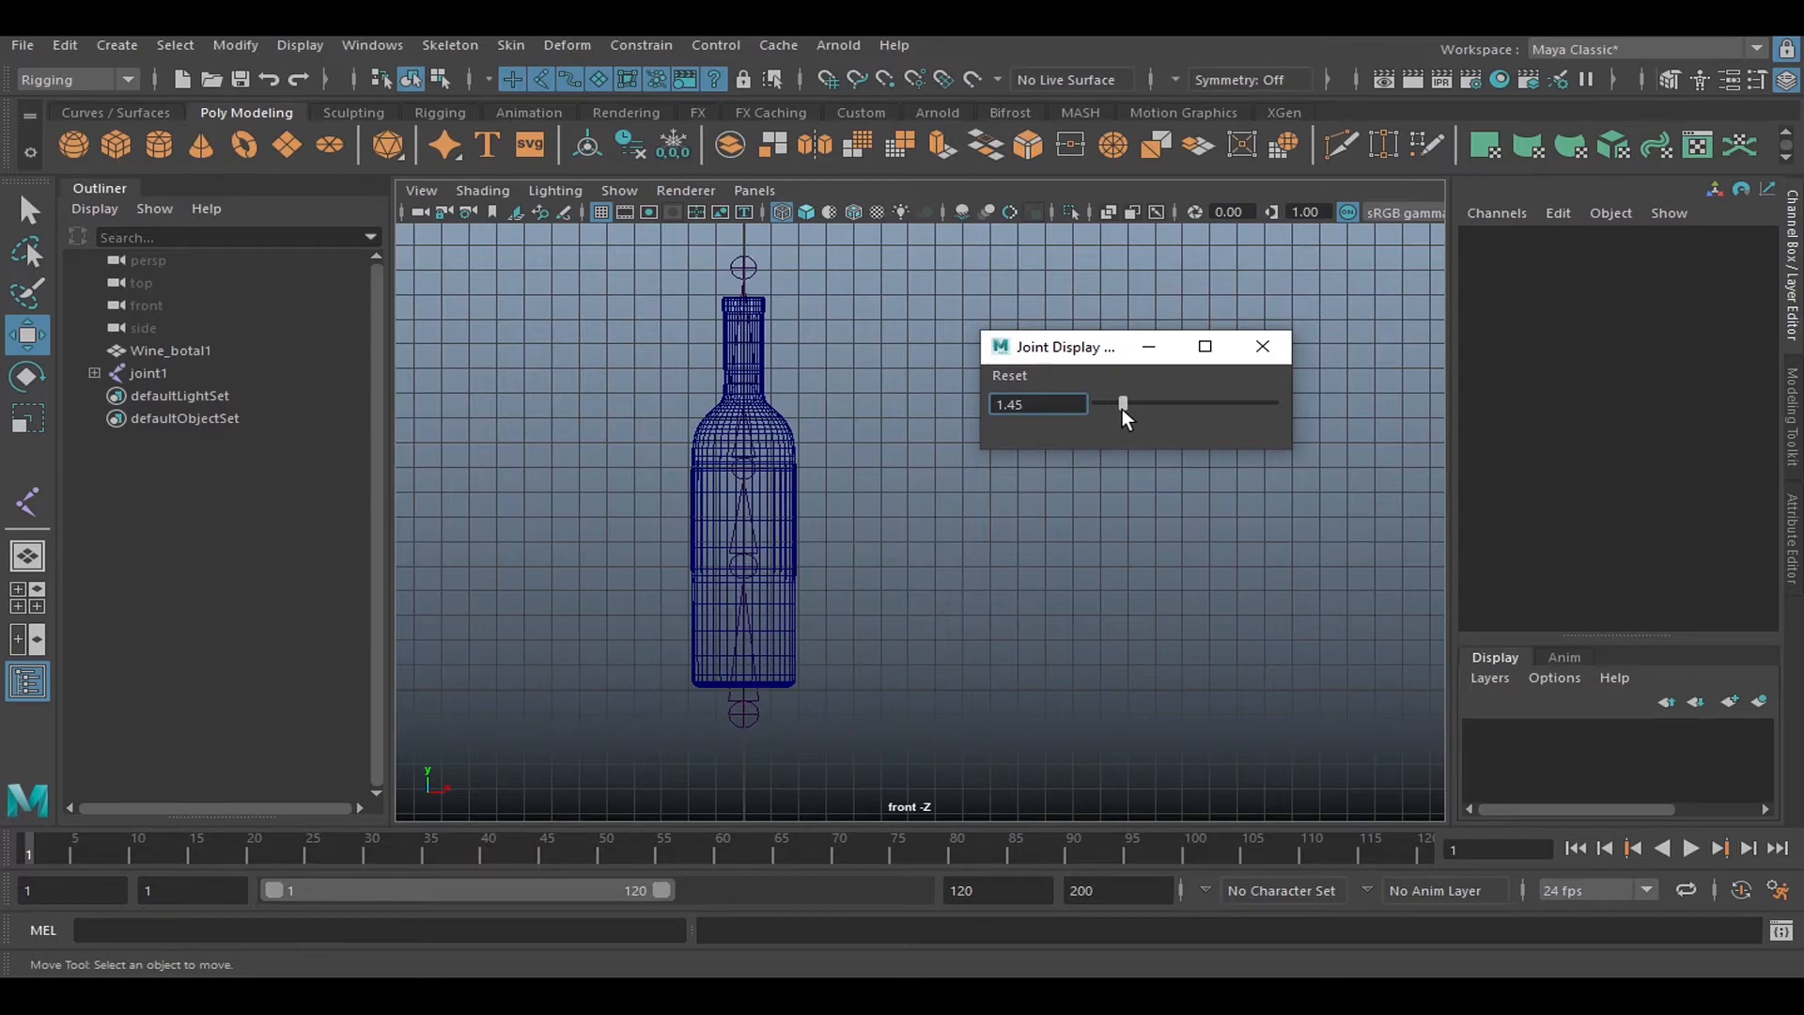
double_click(1010, 404)
type("1.5")
key("Return")
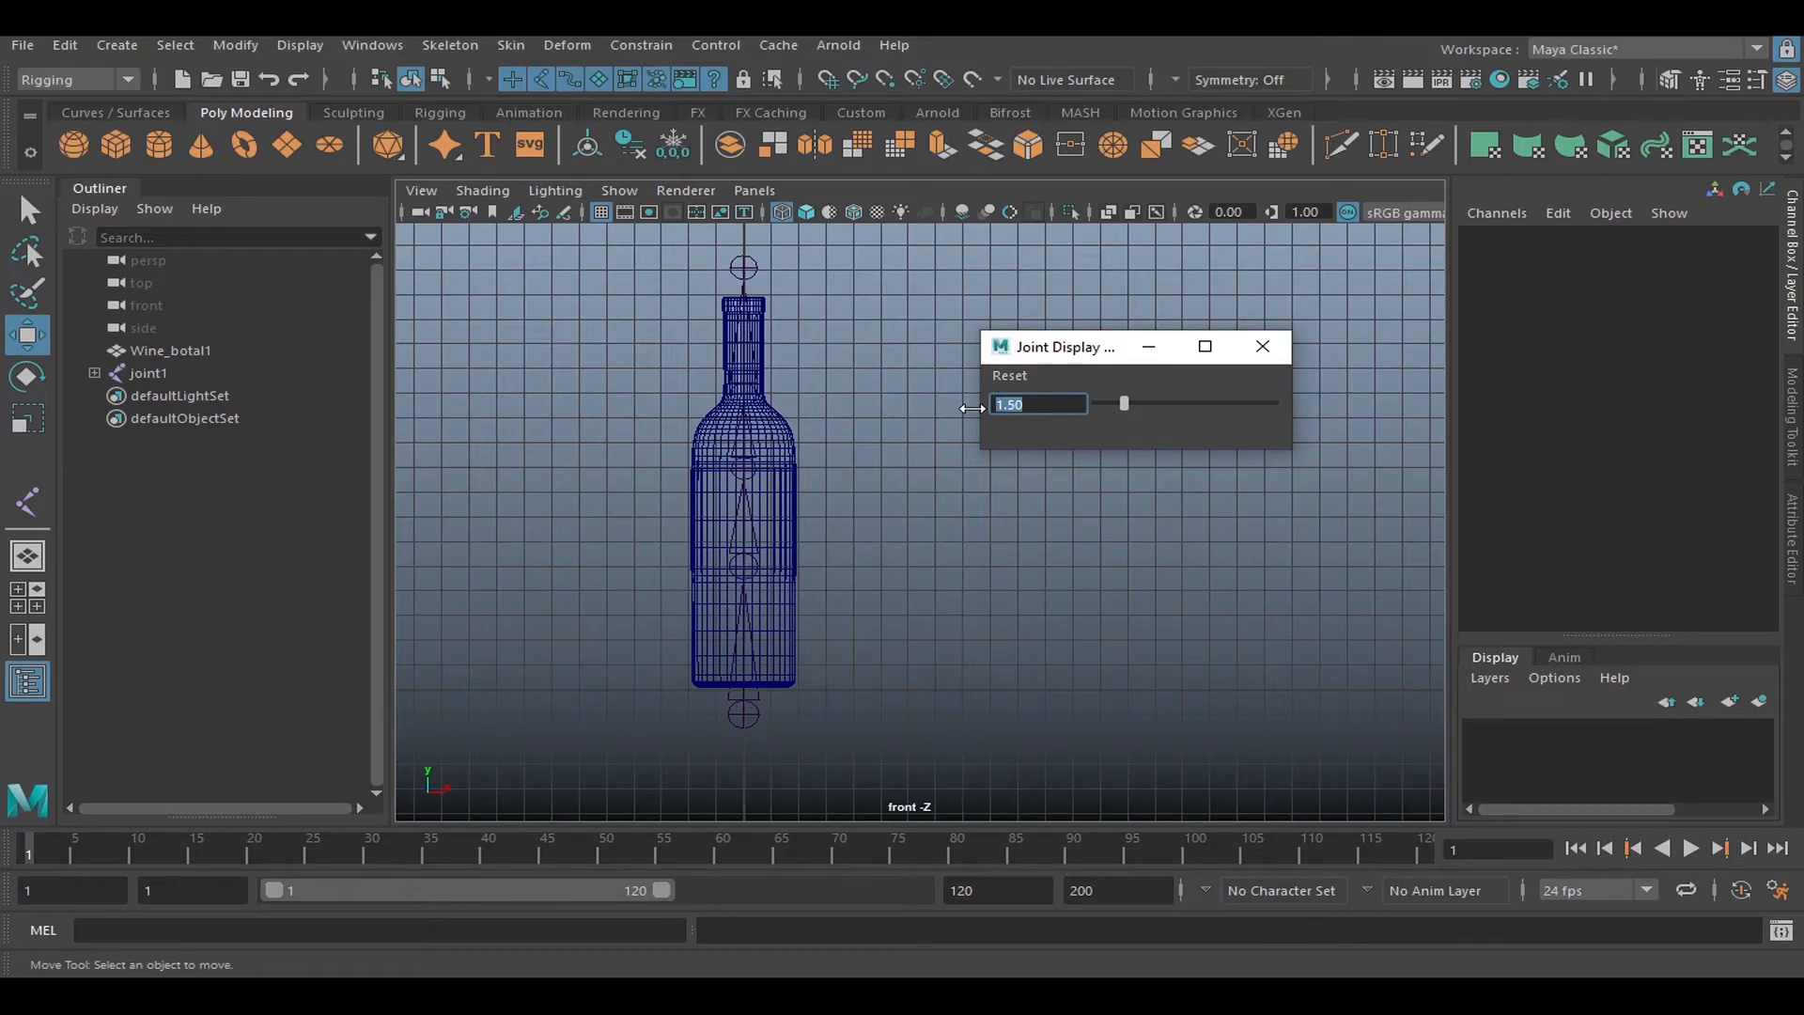
left_click(1262, 345)
Show the bottle smooth shaded and turn on XRay joints so the joint chain draws over the model.
scroll(874, 489, "up", 4)
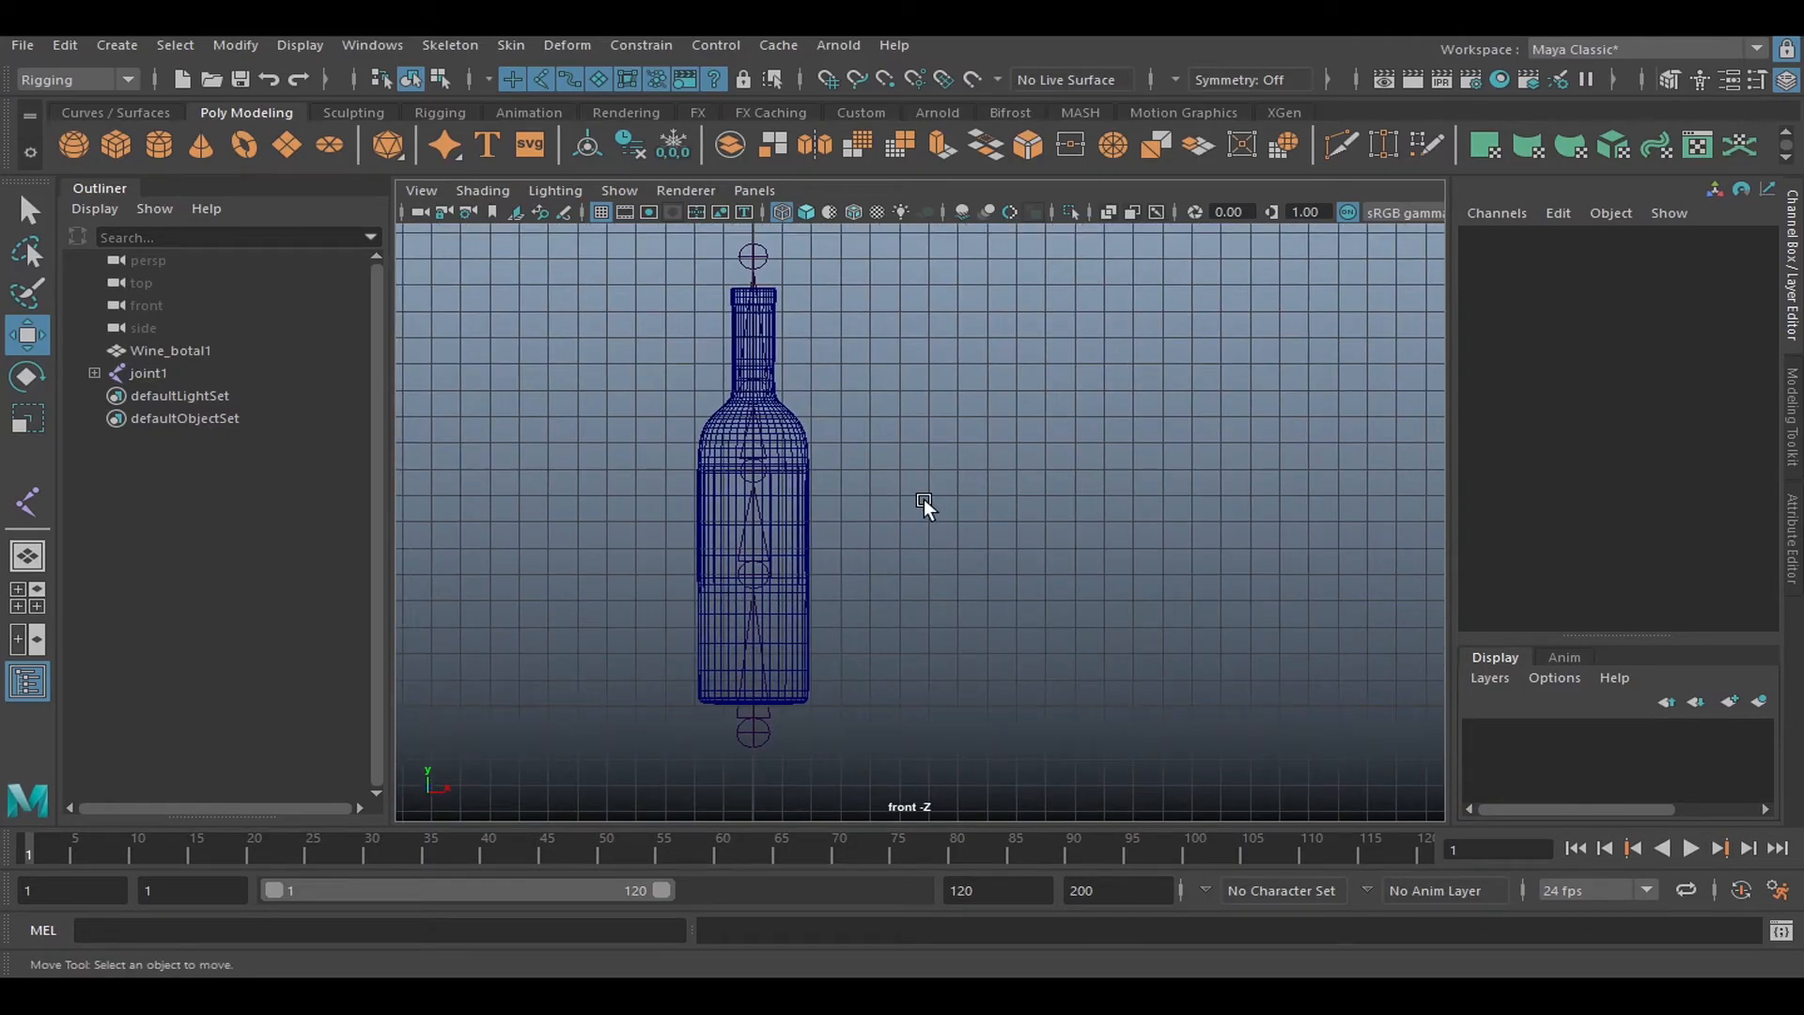
middle_click_drag(889, 506, 994, 509, "alt")
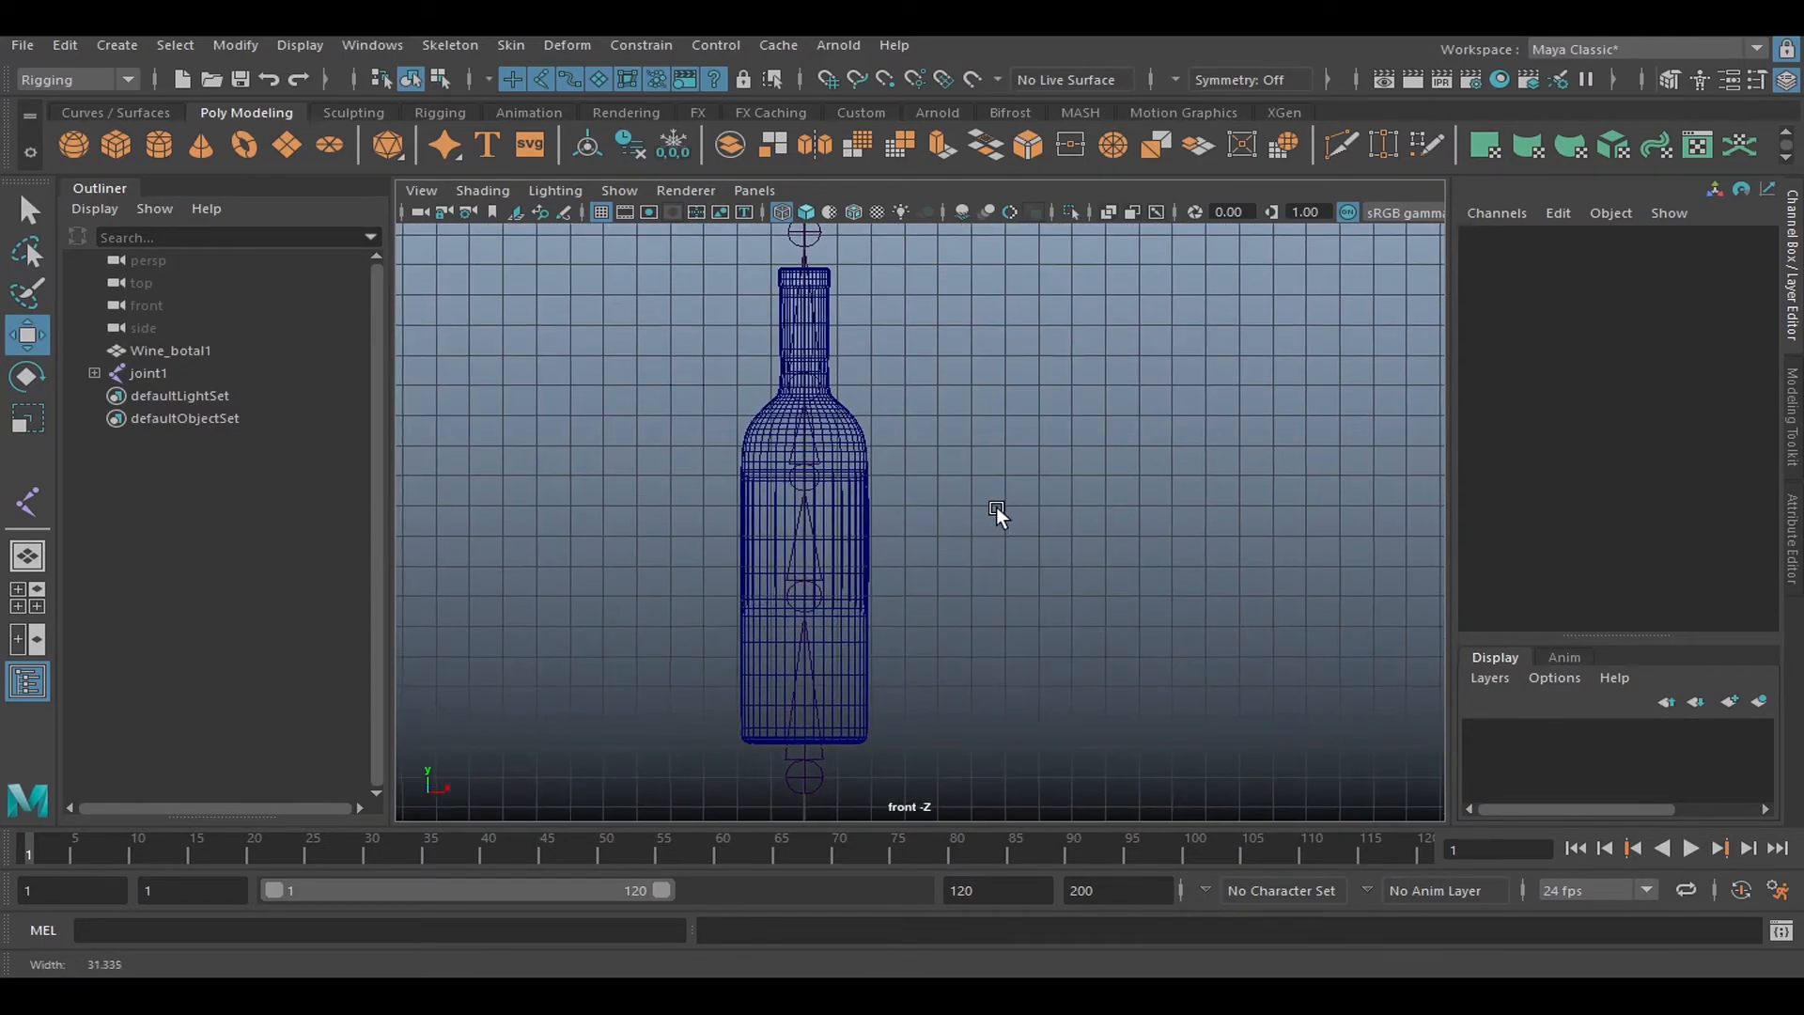
left_click(806, 213)
middle_click_drag(931, 392, 914, 407, "alt")
right_click_drag(913, 408, 780, 407, "alt")
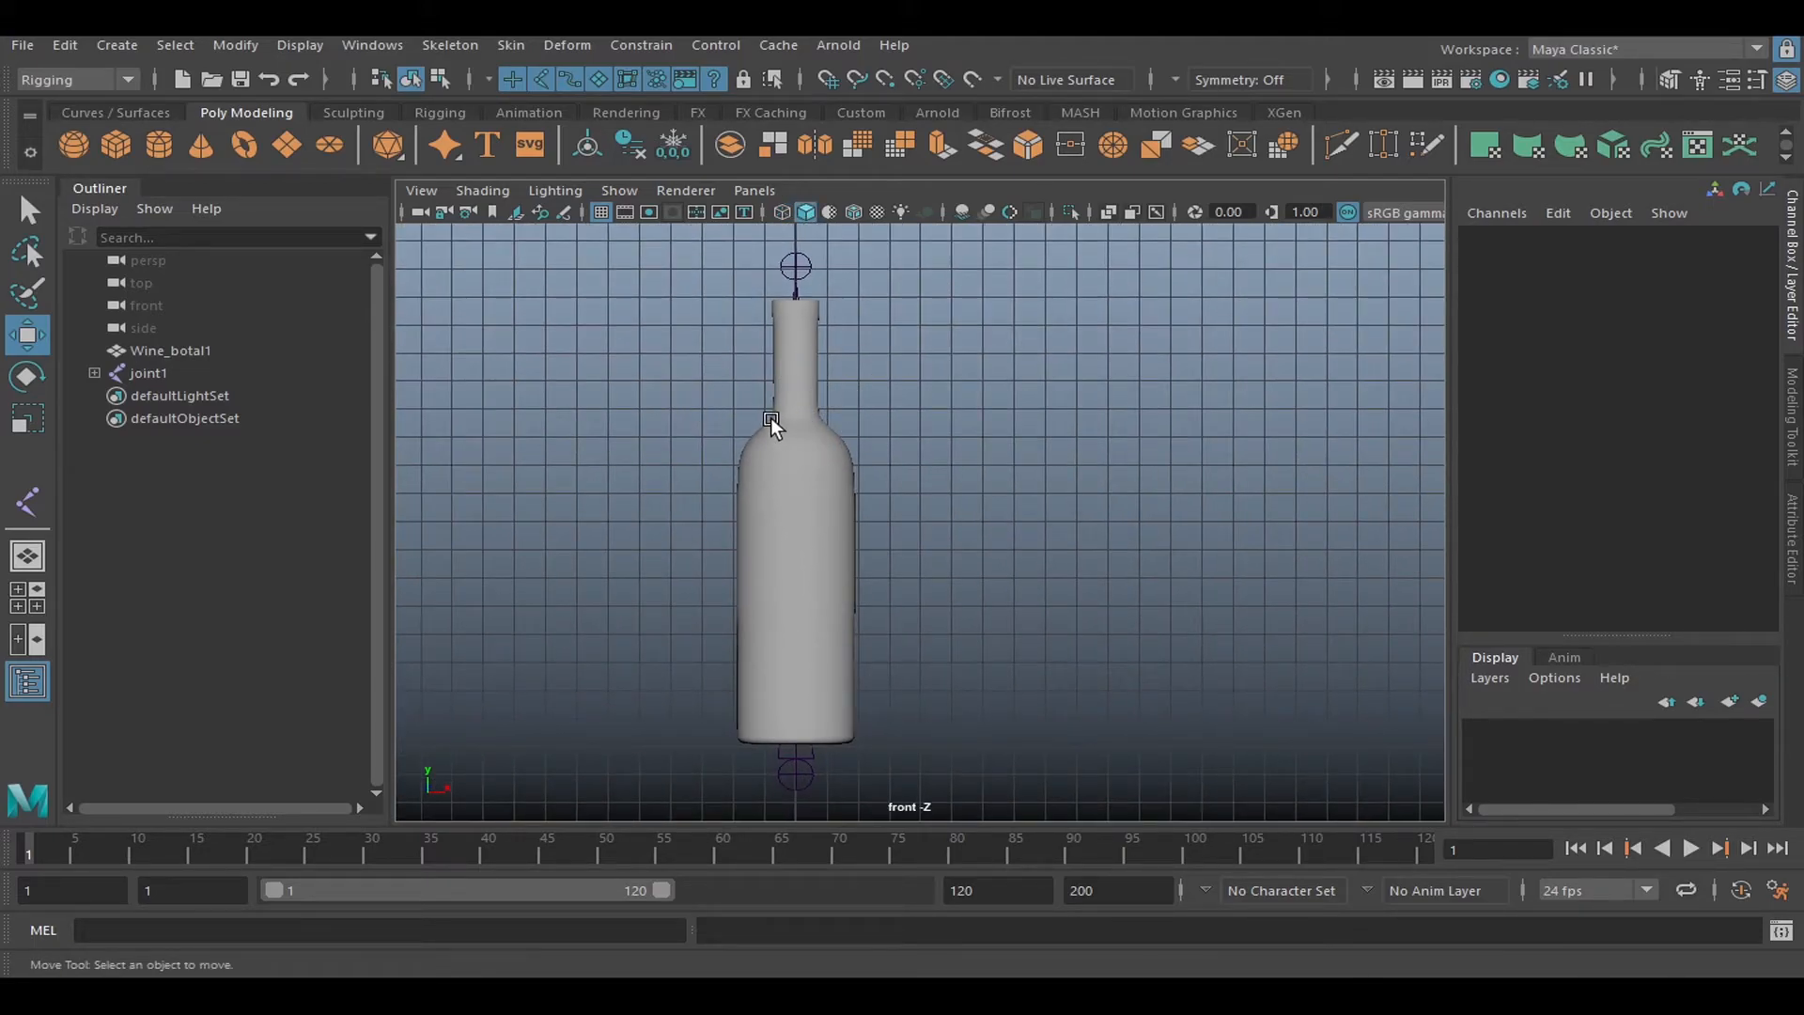
middle_click_drag(943, 460, 897, 449, "alt")
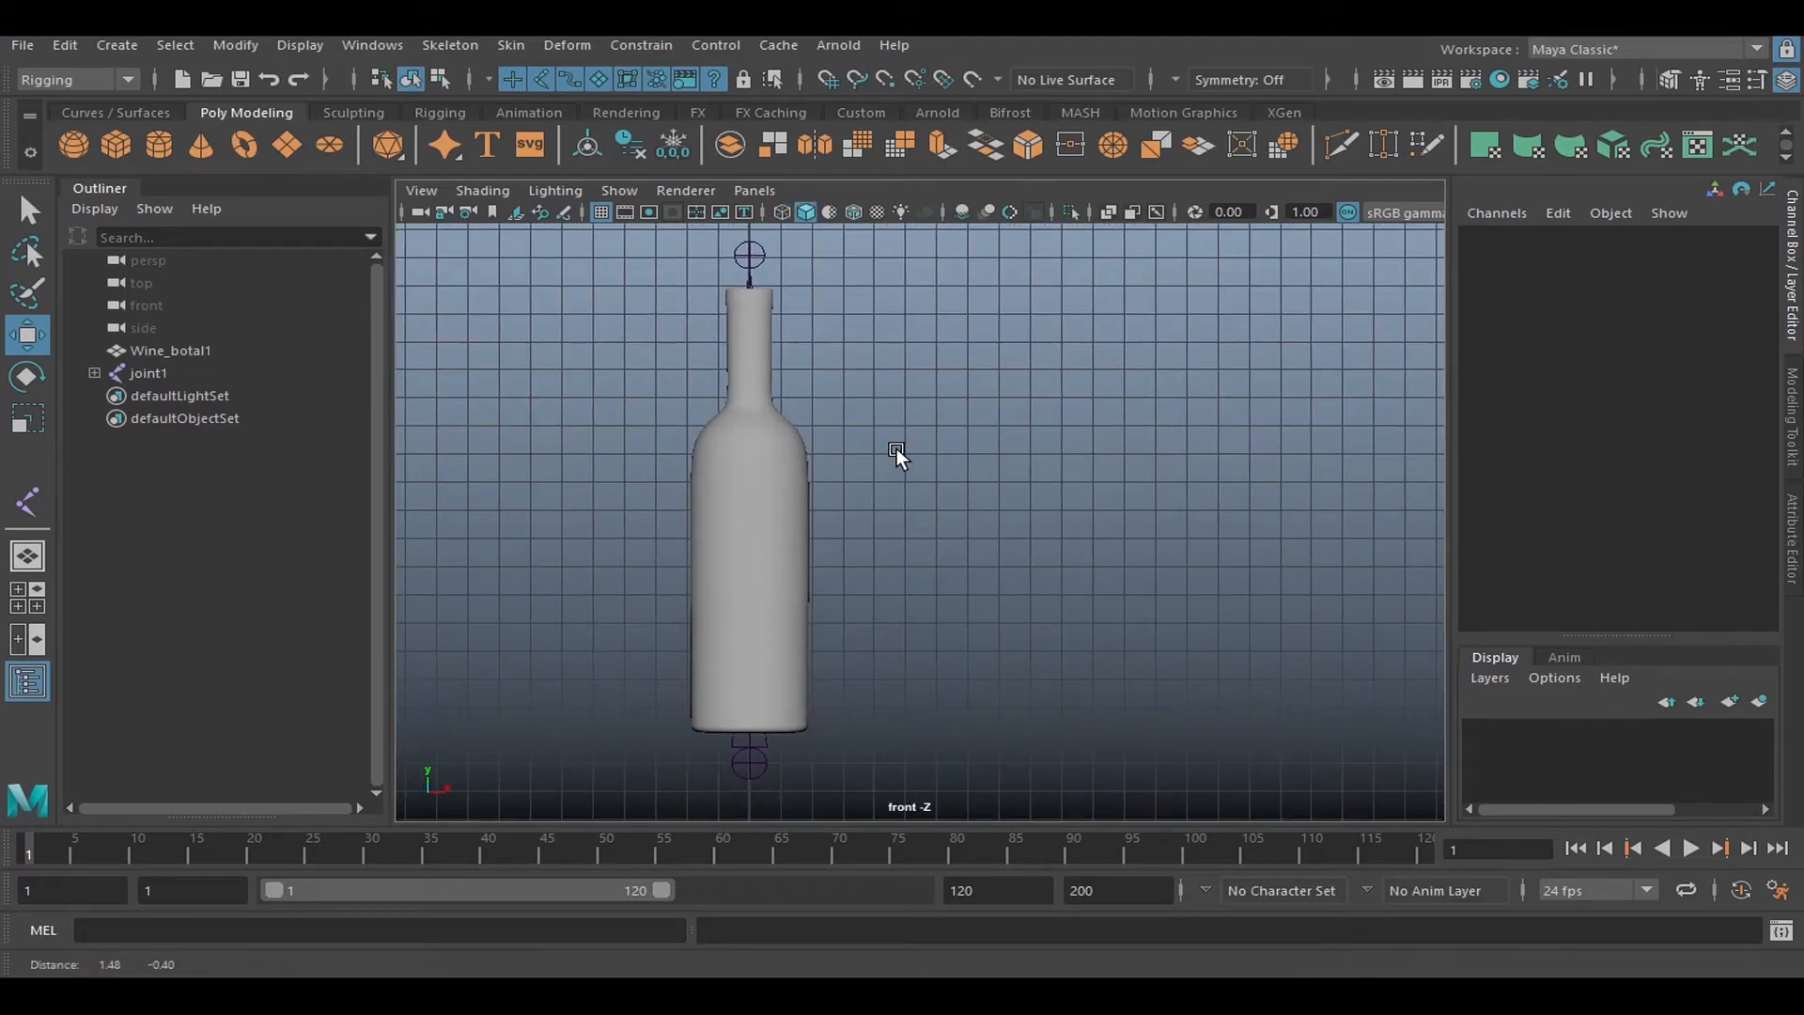
left_click(1158, 208)
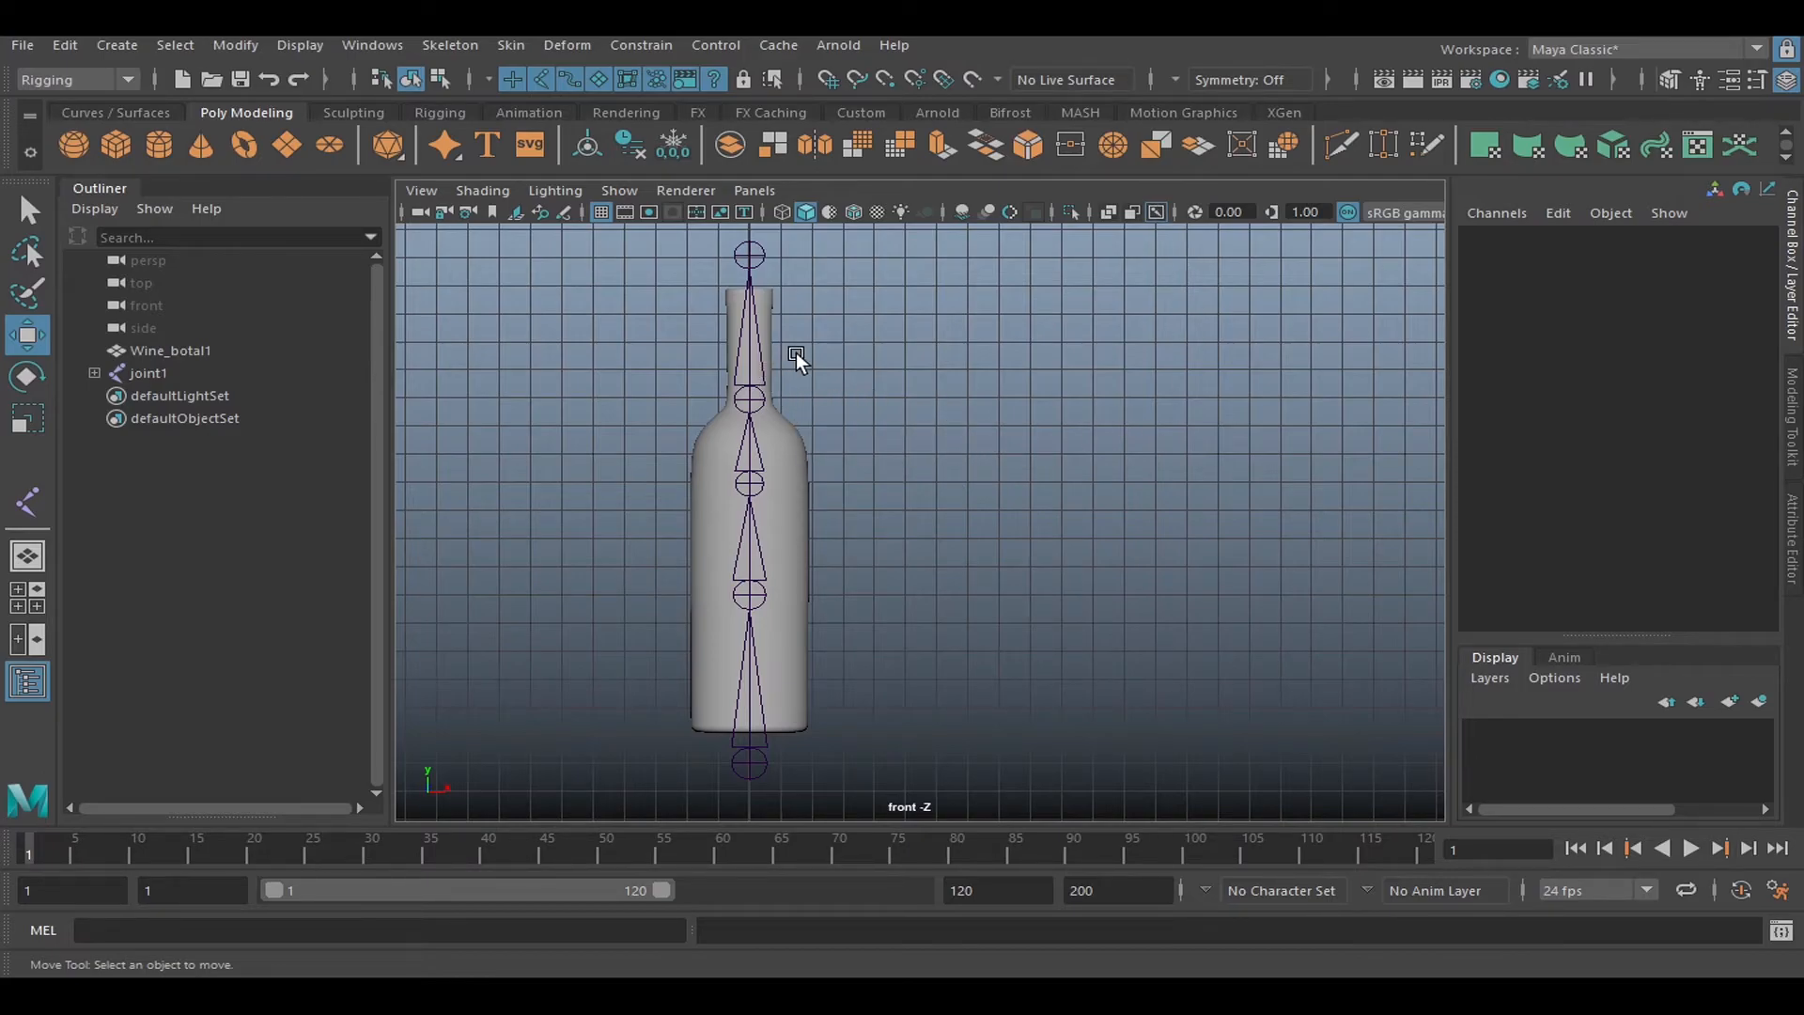
mouse_move(856, 419)
middle_mouse_down("alt")
mouse_move(875, 396)
mouse_move(864, 425)
middle_mouse_up("alt")
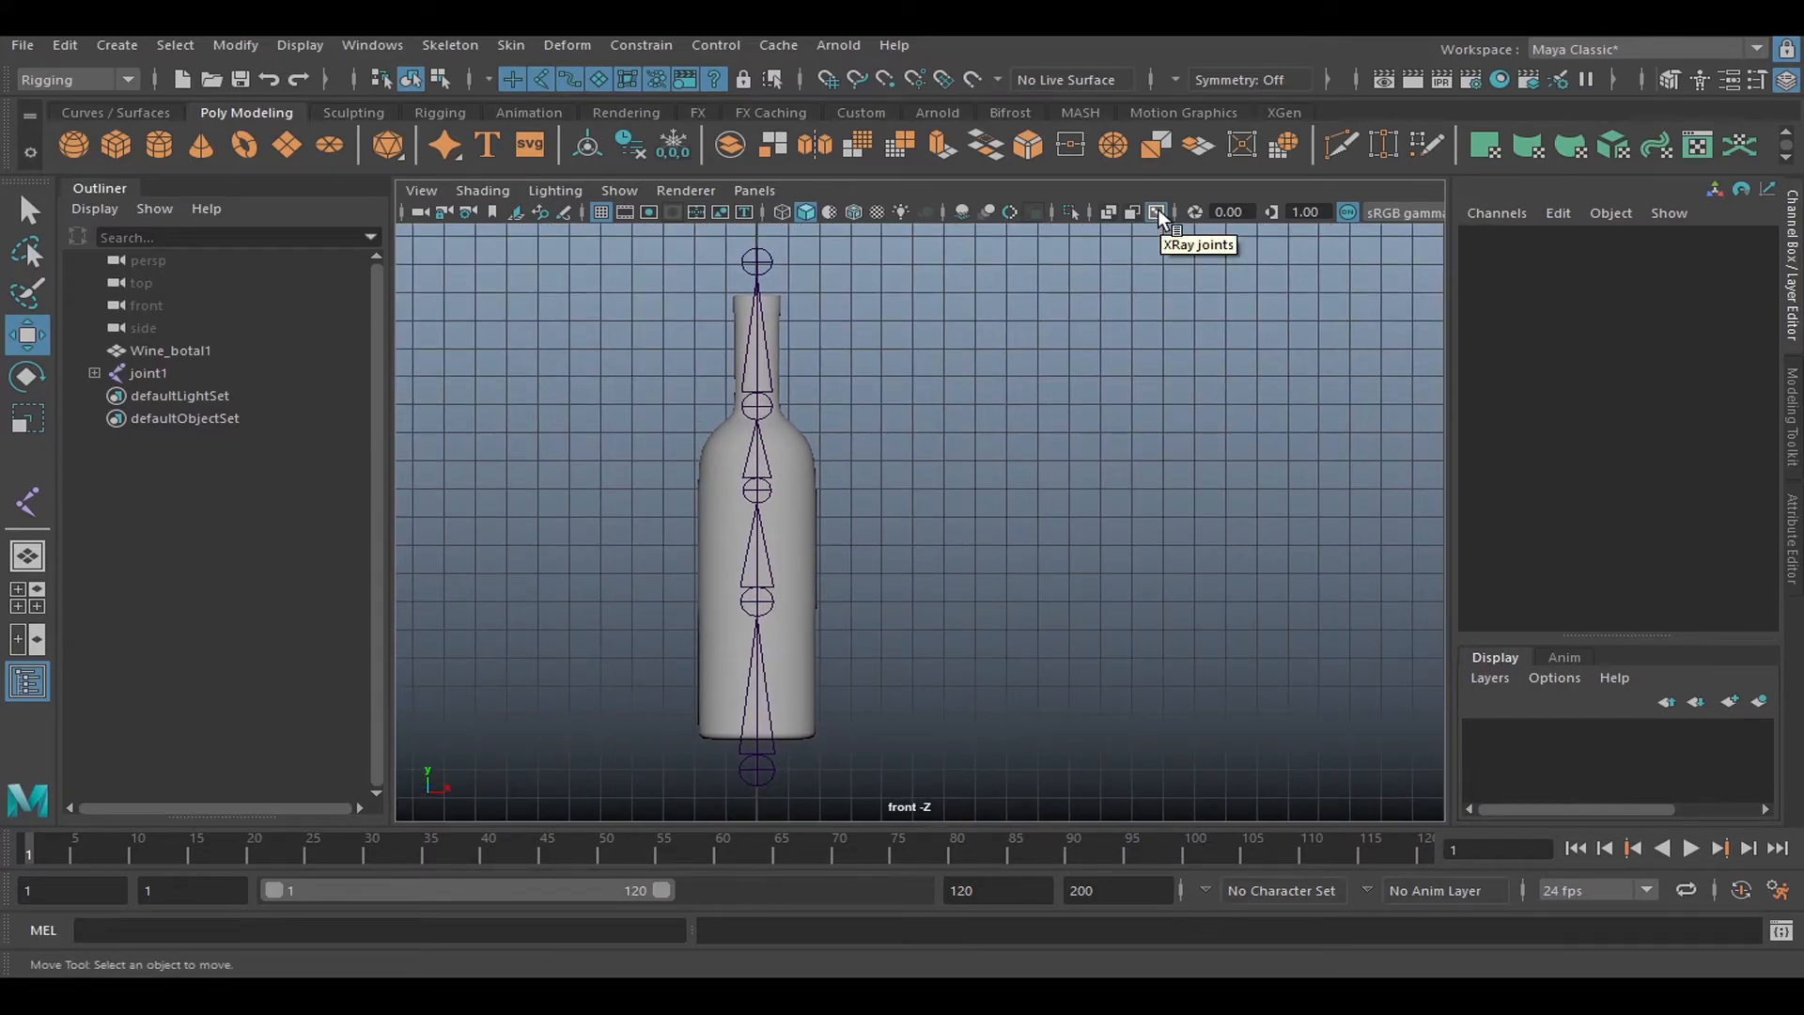
middle_click_drag(937, 411, 932, 404, "alt")
right_click_drag(932, 404, 904, 417, "alt")
middle_click_drag(904, 418, 909, 428, "alt")
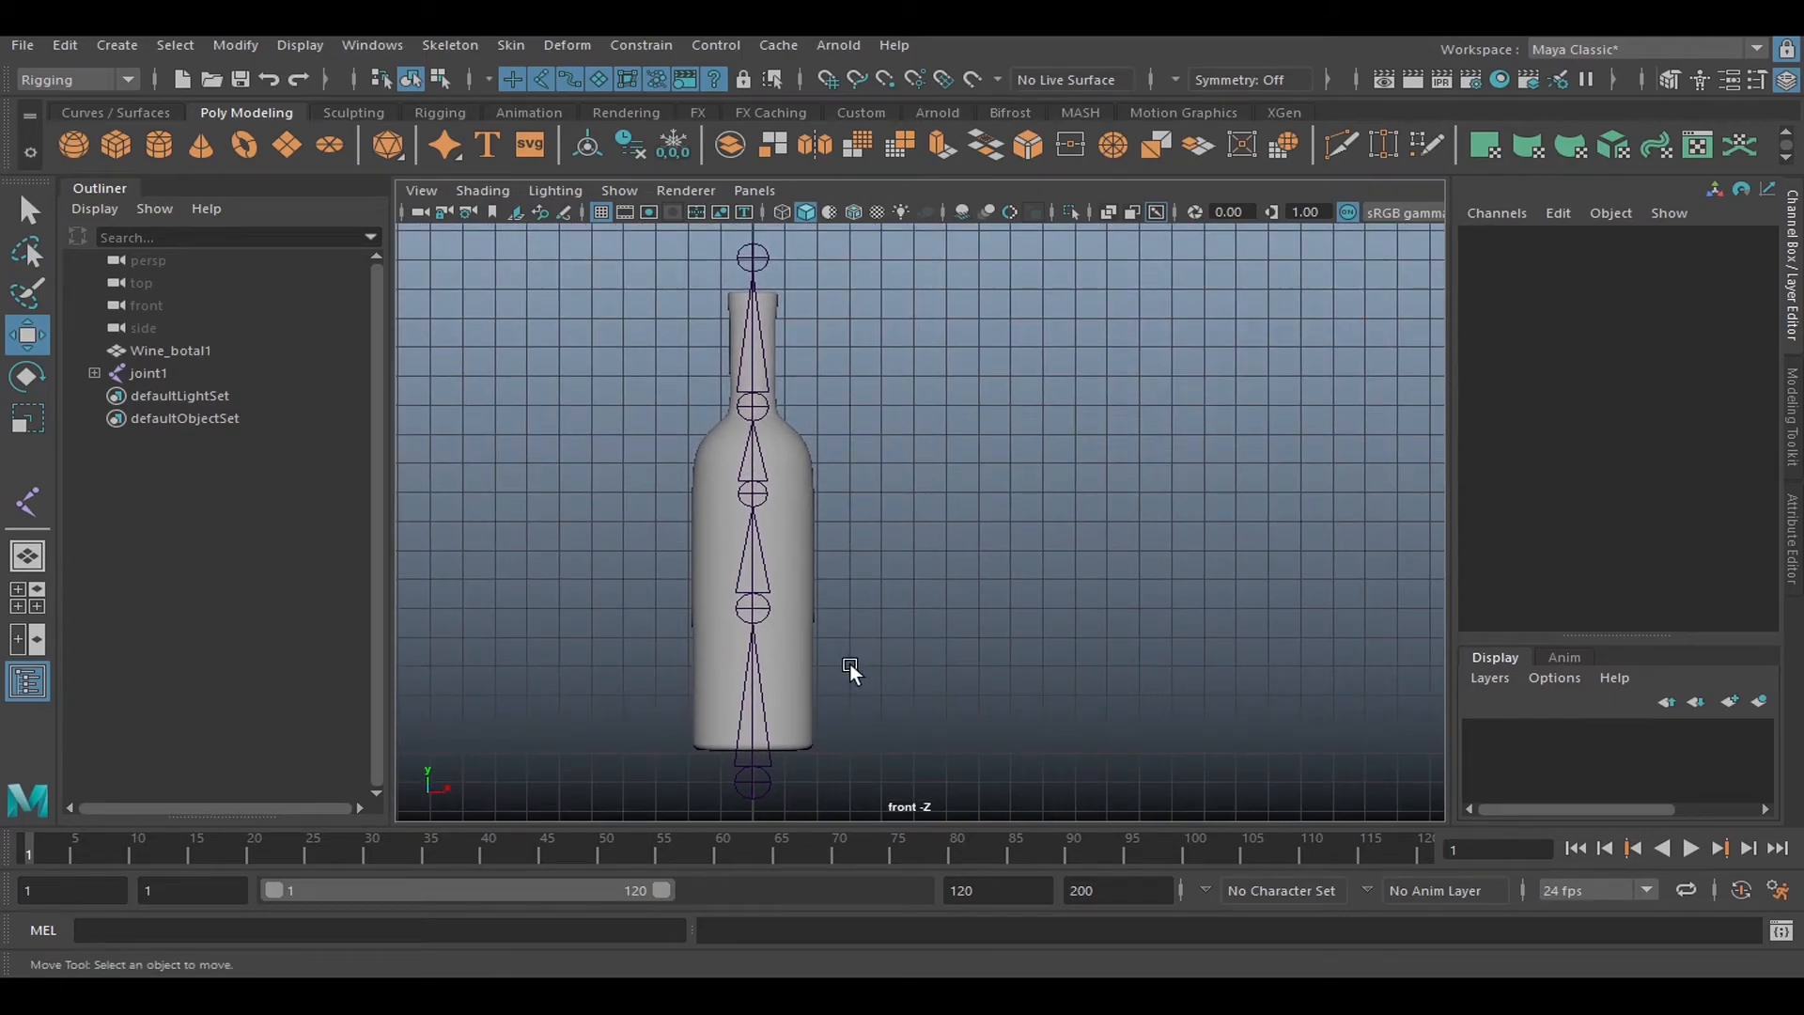
Try moving the chain's root joint away from the unbound bottle, undo the move and clear the selection.
left_click(774, 776)
left_click_drag(823, 697, 951, 679)
key("ctrl+z")
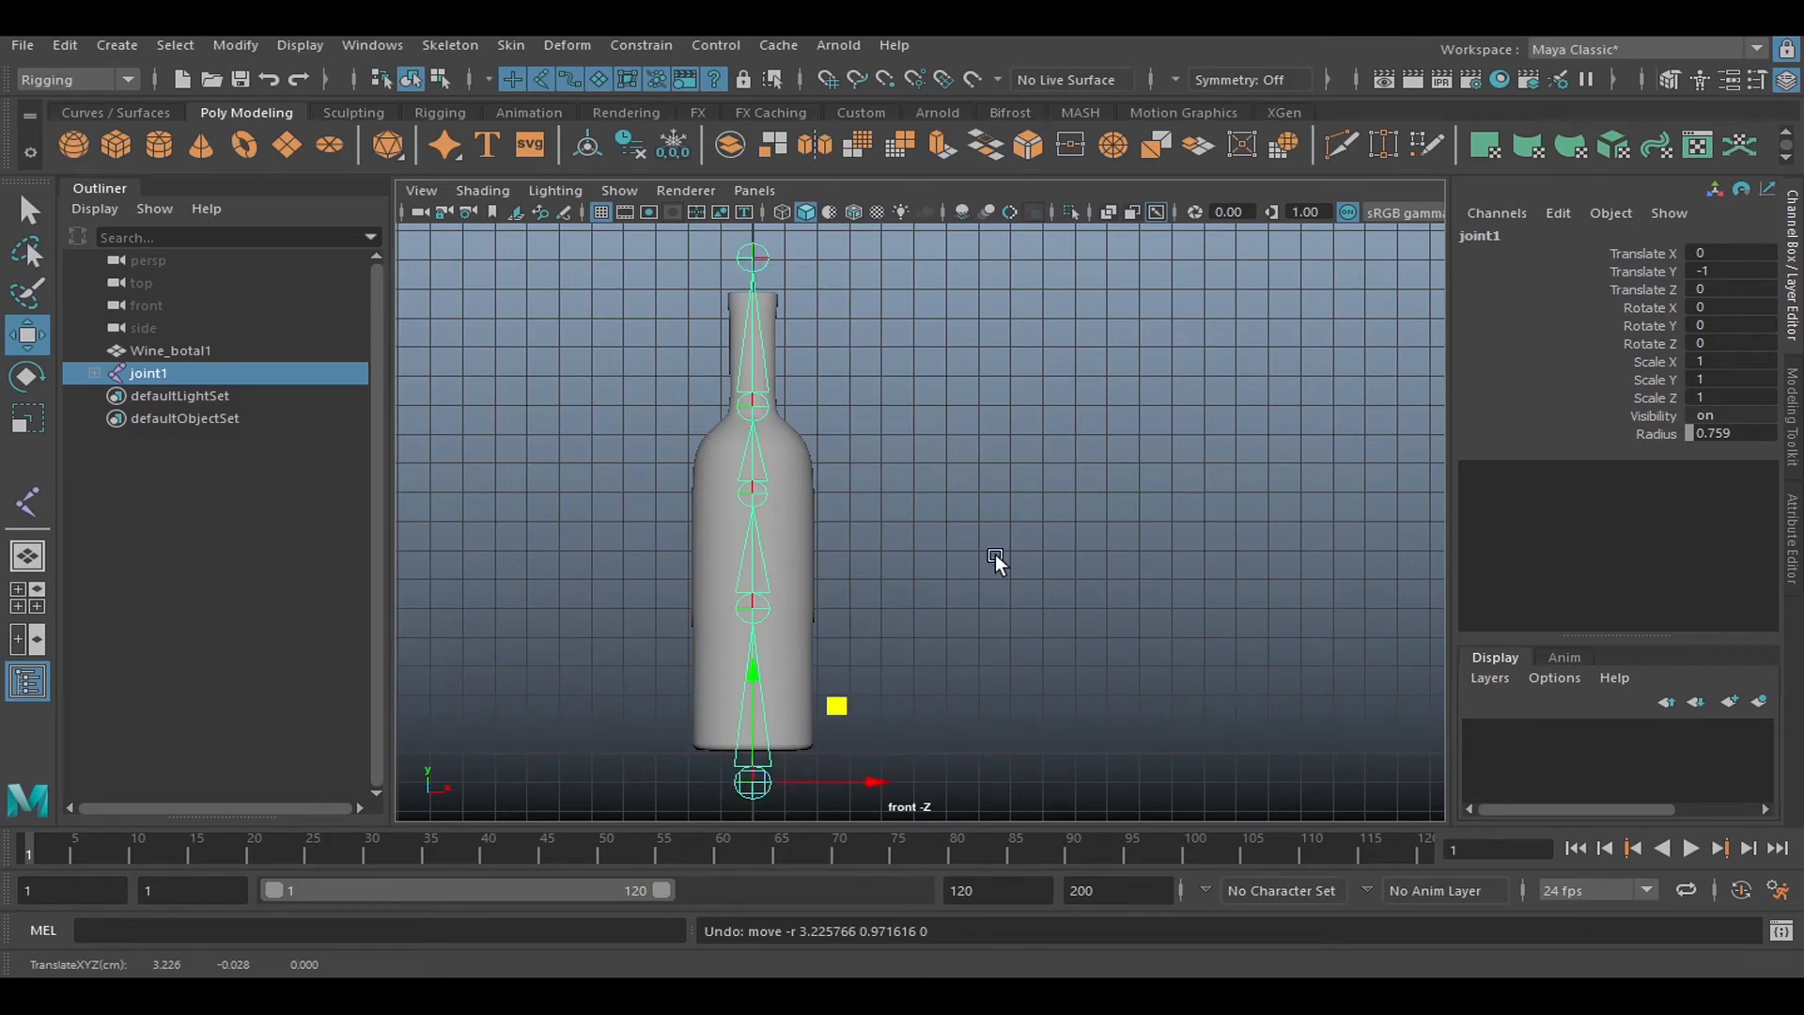
left_click(878, 623)
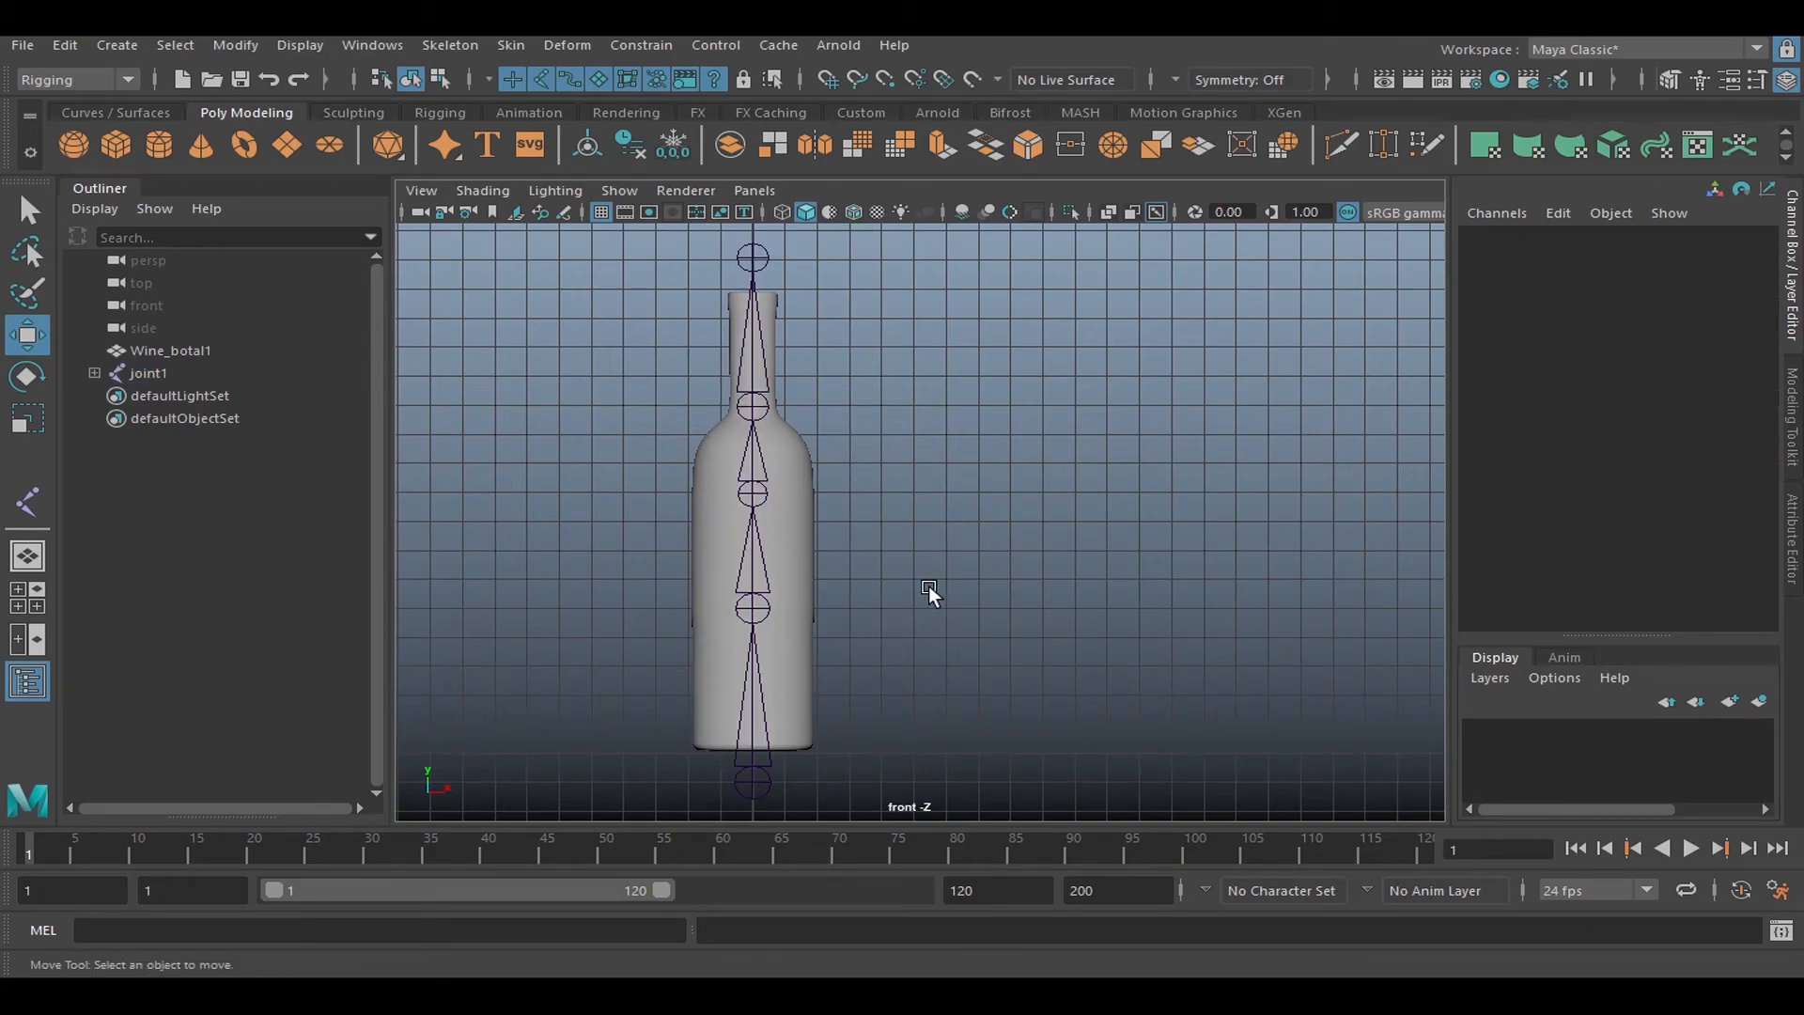
Select the bottle, examine it with its joints from several angles in the perspective view, and return to the front view.
middle_click_drag(929, 636, 927, 614, "alt")
left_click(799, 607)
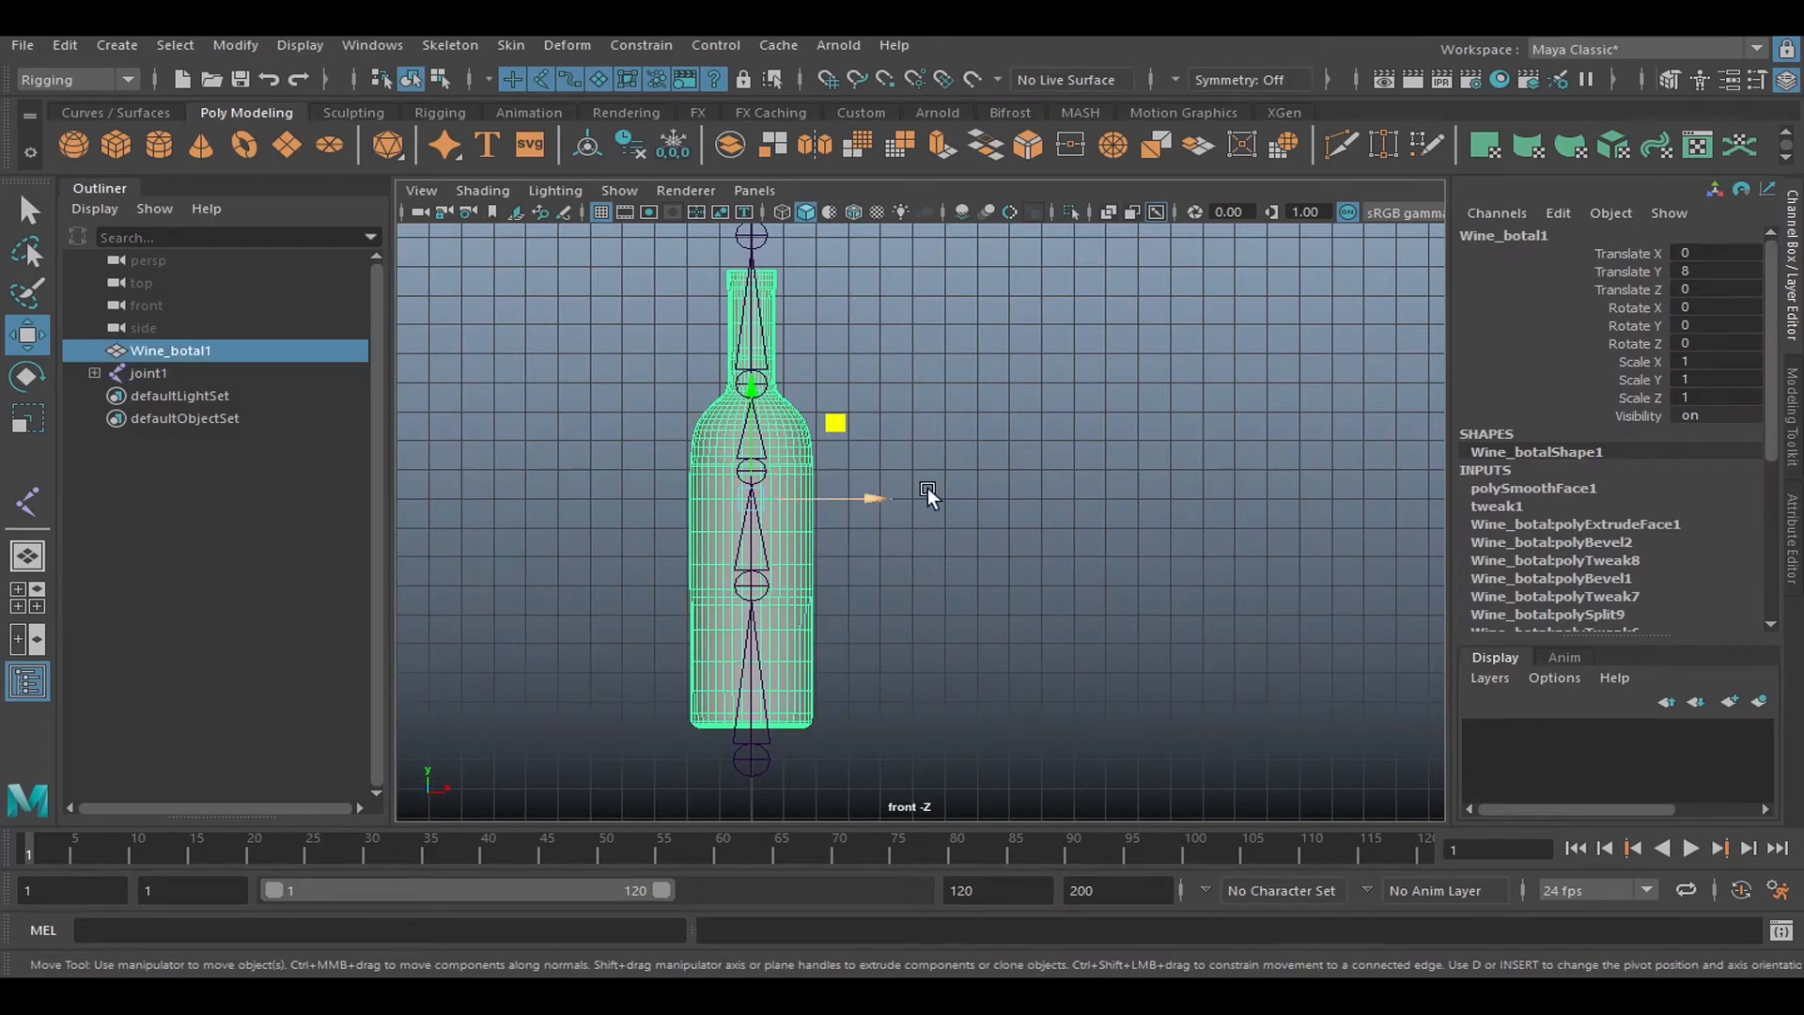
key("space")
left_click_drag(983, 549, 986, 515)
left_click_drag(1039, 547, 851, 566, "alt")
middle_click_drag(849, 512, 770, 566, "alt")
right_click_drag(769, 566, 958, 575, "alt")
right_click_drag(667, 610, 786, 616, "alt")
middle_click_drag(786, 617, 907, 554, "alt")
mouse_move(857, 631)
left_mouse_down("alt")
mouse_move(1034, 581)
mouse_move(1011, 523)
mouse_move(1022, 665)
mouse_move(991, 624)
mouse_move(797, 665)
mouse_move(830, 648)
left_mouse_up("alt")
key("f")
left_click_drag(1045, 635, 1163, 594, "alt")
key("space")
left_click(945, 573)
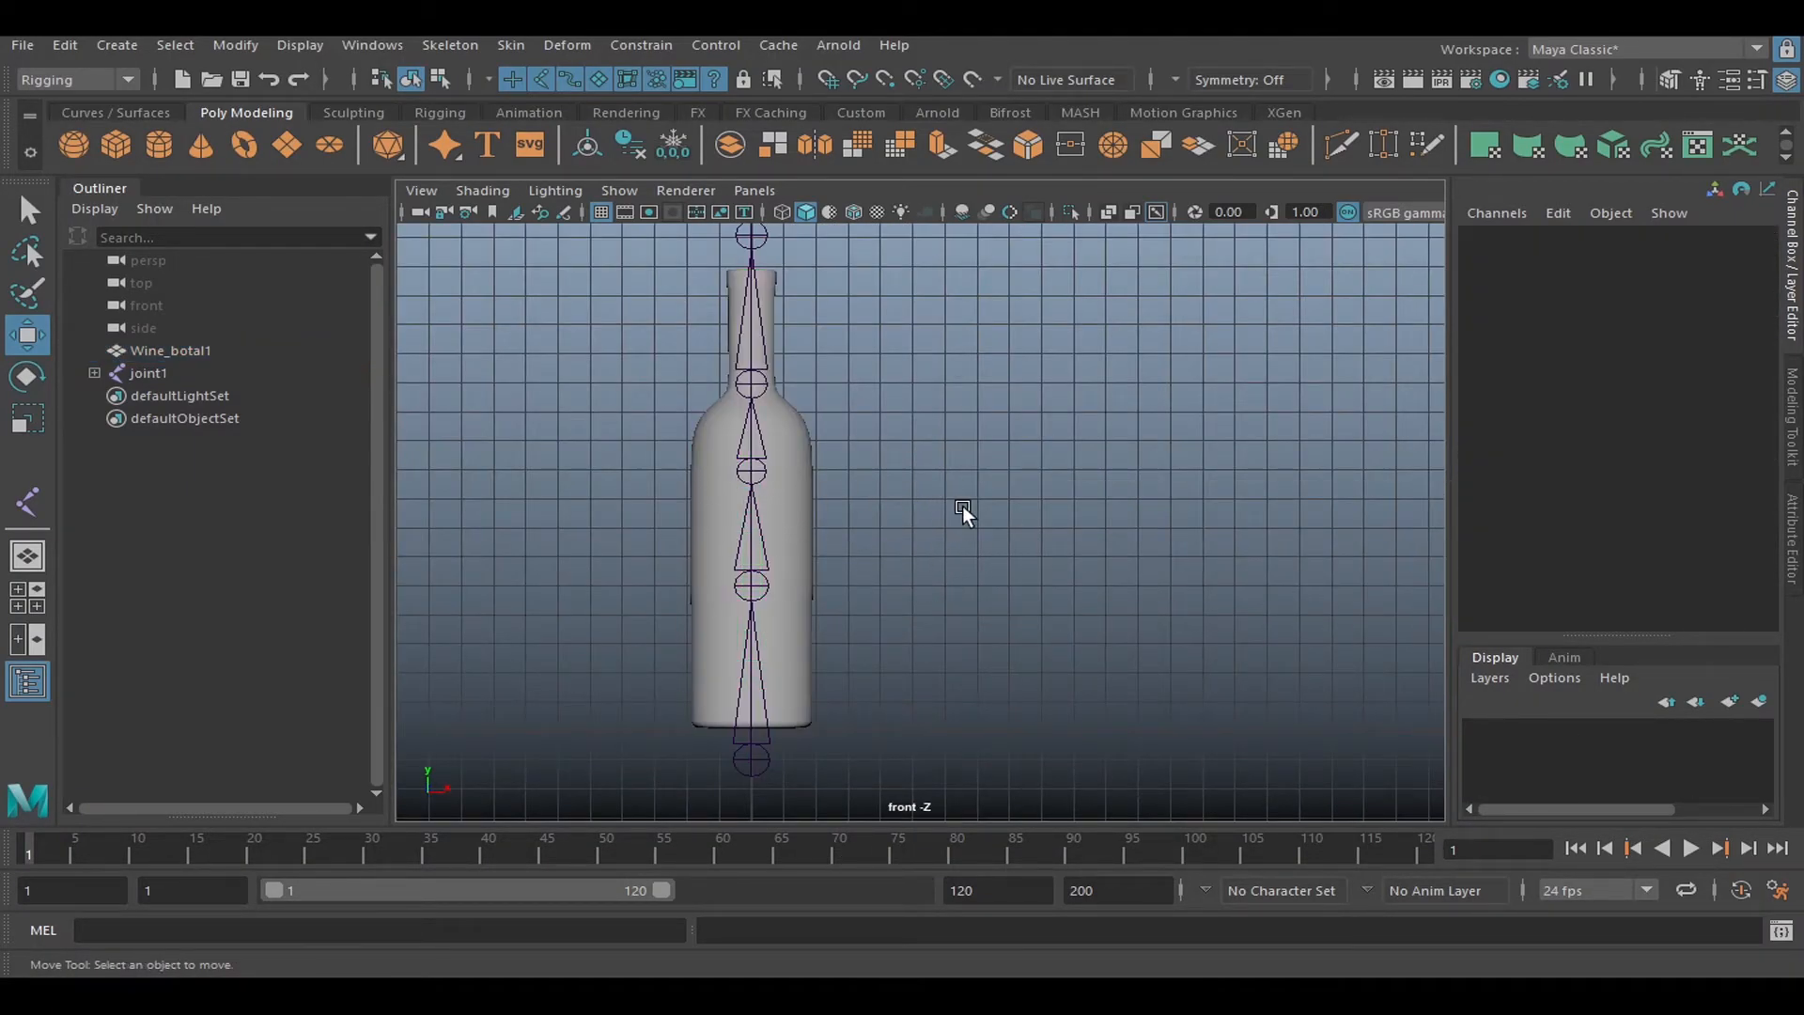
Try moving the root joint along X twice and rotating it once while the bottle is unbound, undoing each change.
scroll(937, 494, "down", 2)
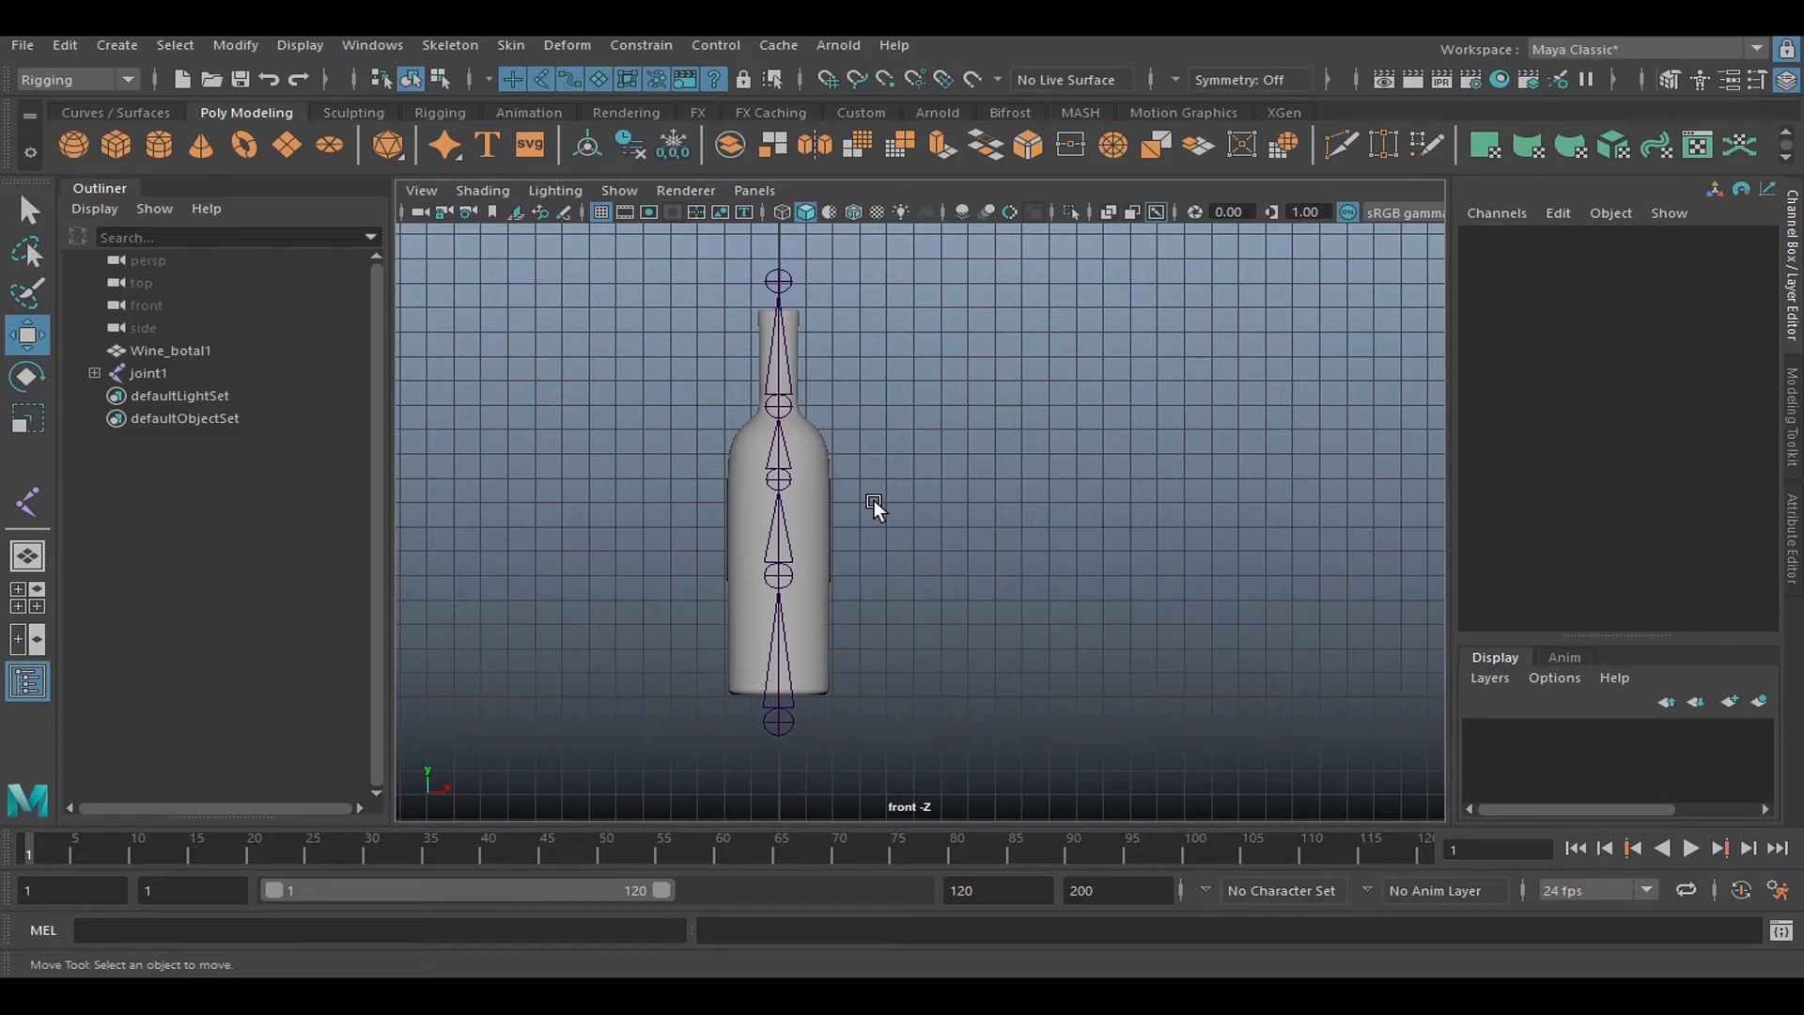
middle_click_drag(900, 498, 896, 553, "alt")
left_click(777, 722)
left_click_drag(865, 722, 1255, 722)
key("ctrl+z")
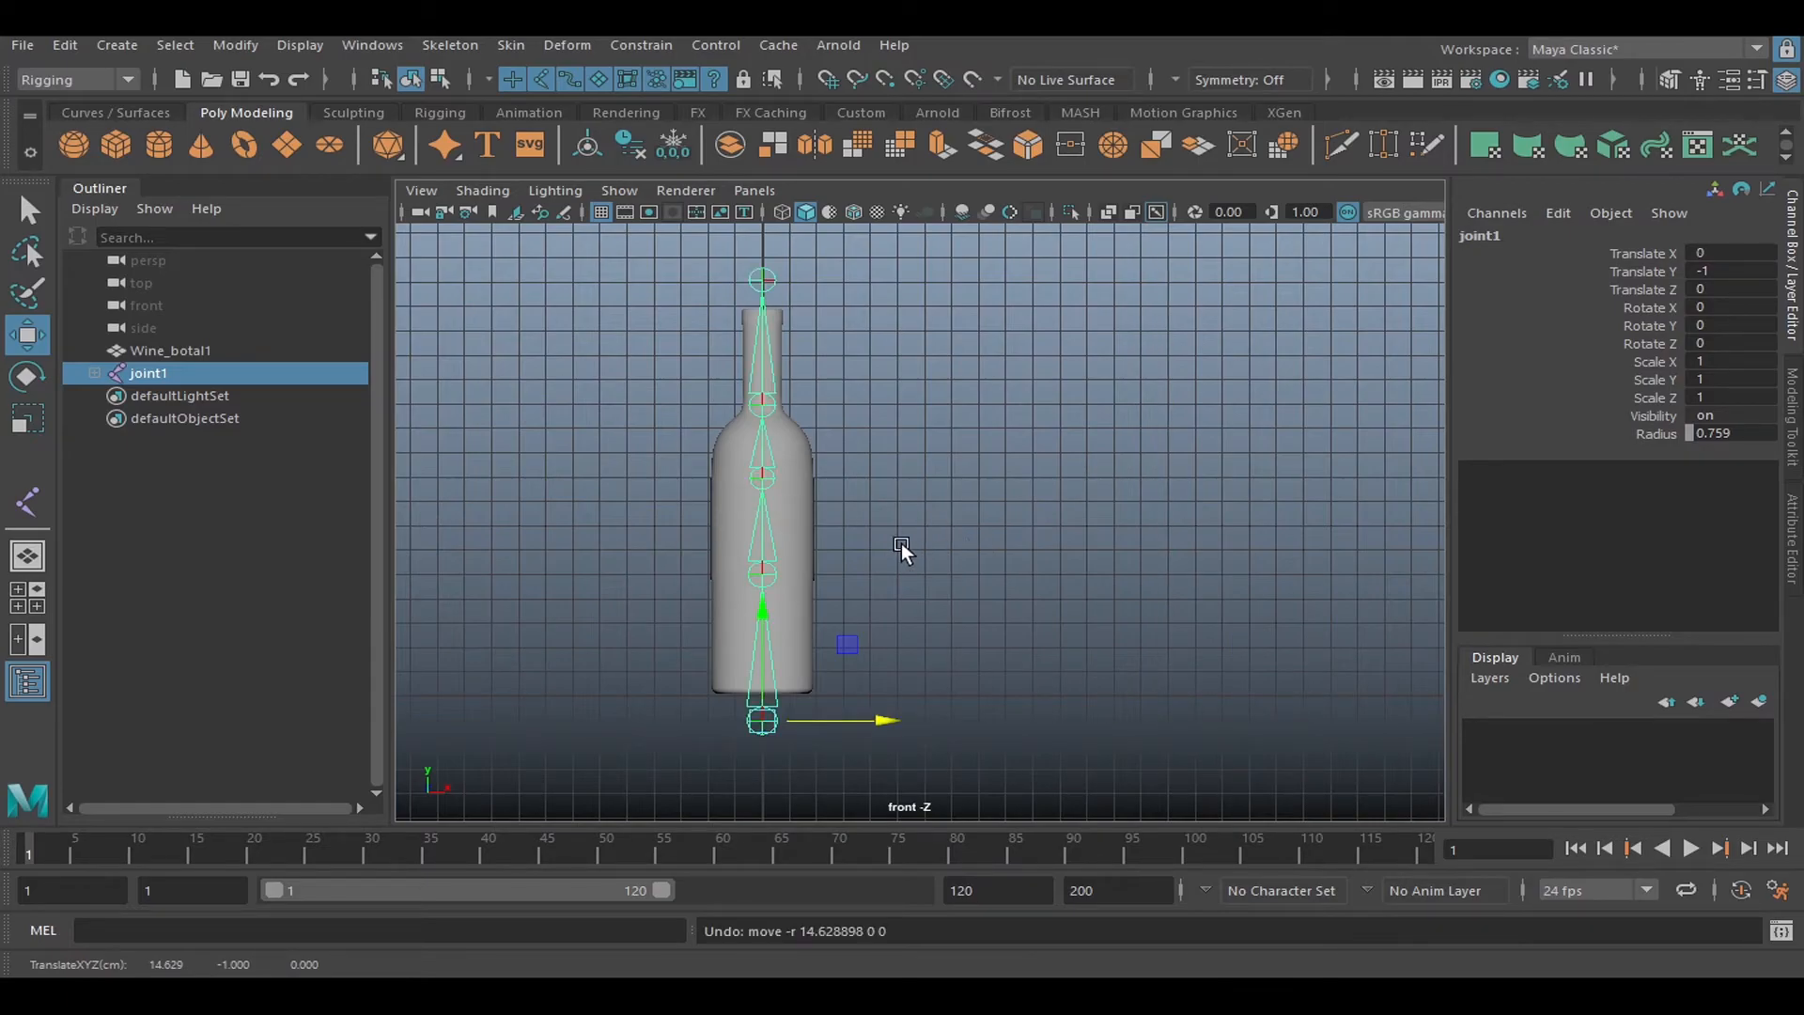
left_click_drag(899, 719, 1209, 714)
key("ctrl+z")
key("e")
left_click_drag(827, 638, 877, 690)
key("ctrl+z")
left_click(949, 656)
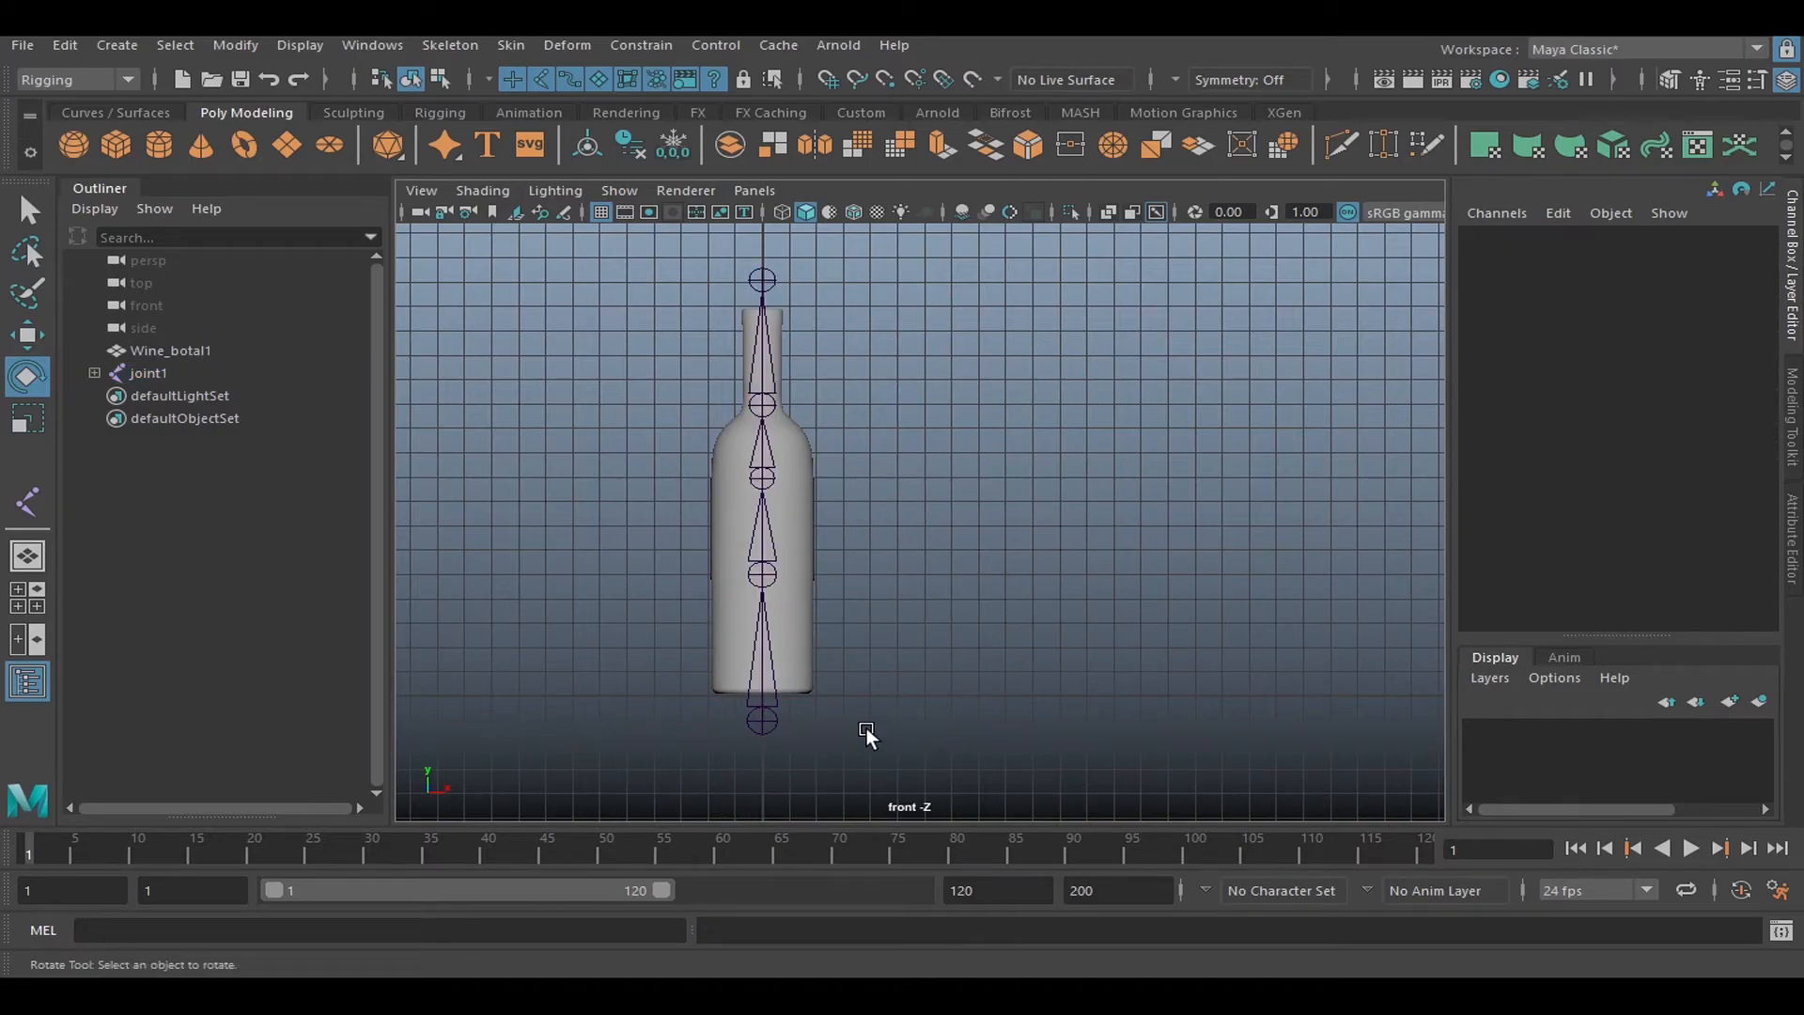
Bind the Wine_botal1 mesh to the joint1 skeleton with Bind Skin and clear the selection.
key("q")
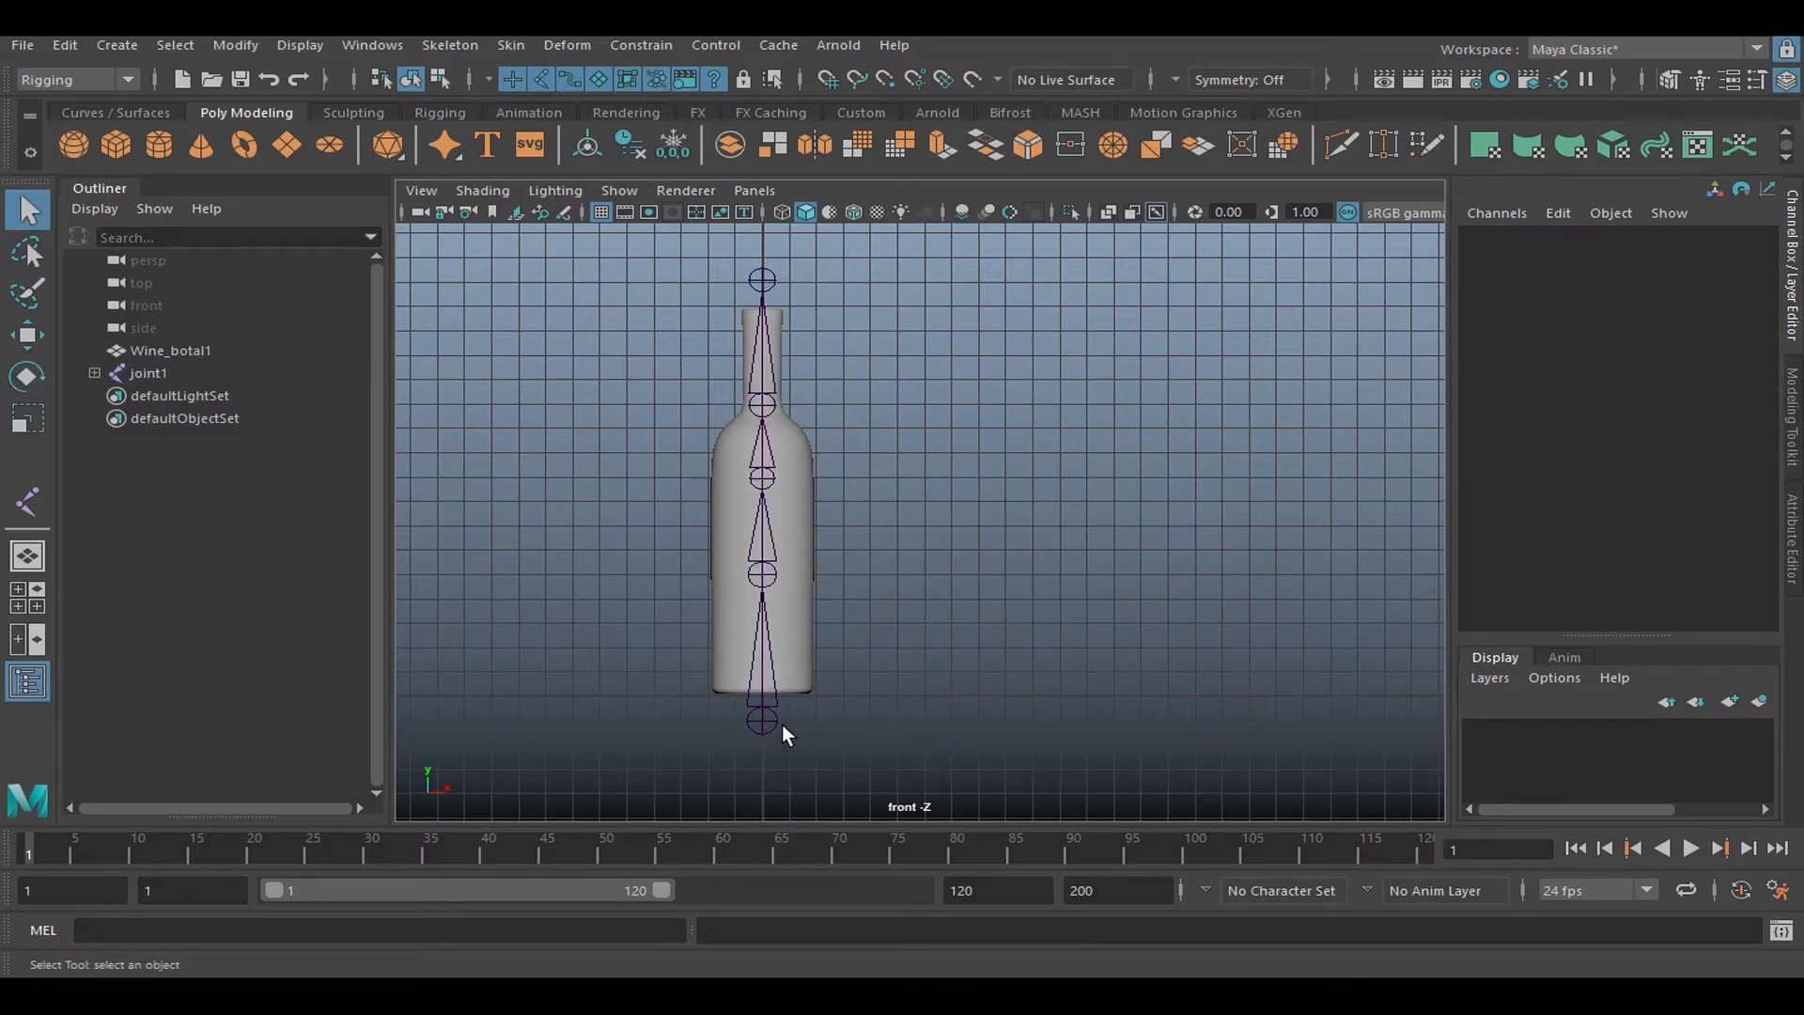
left_click(772, 726)
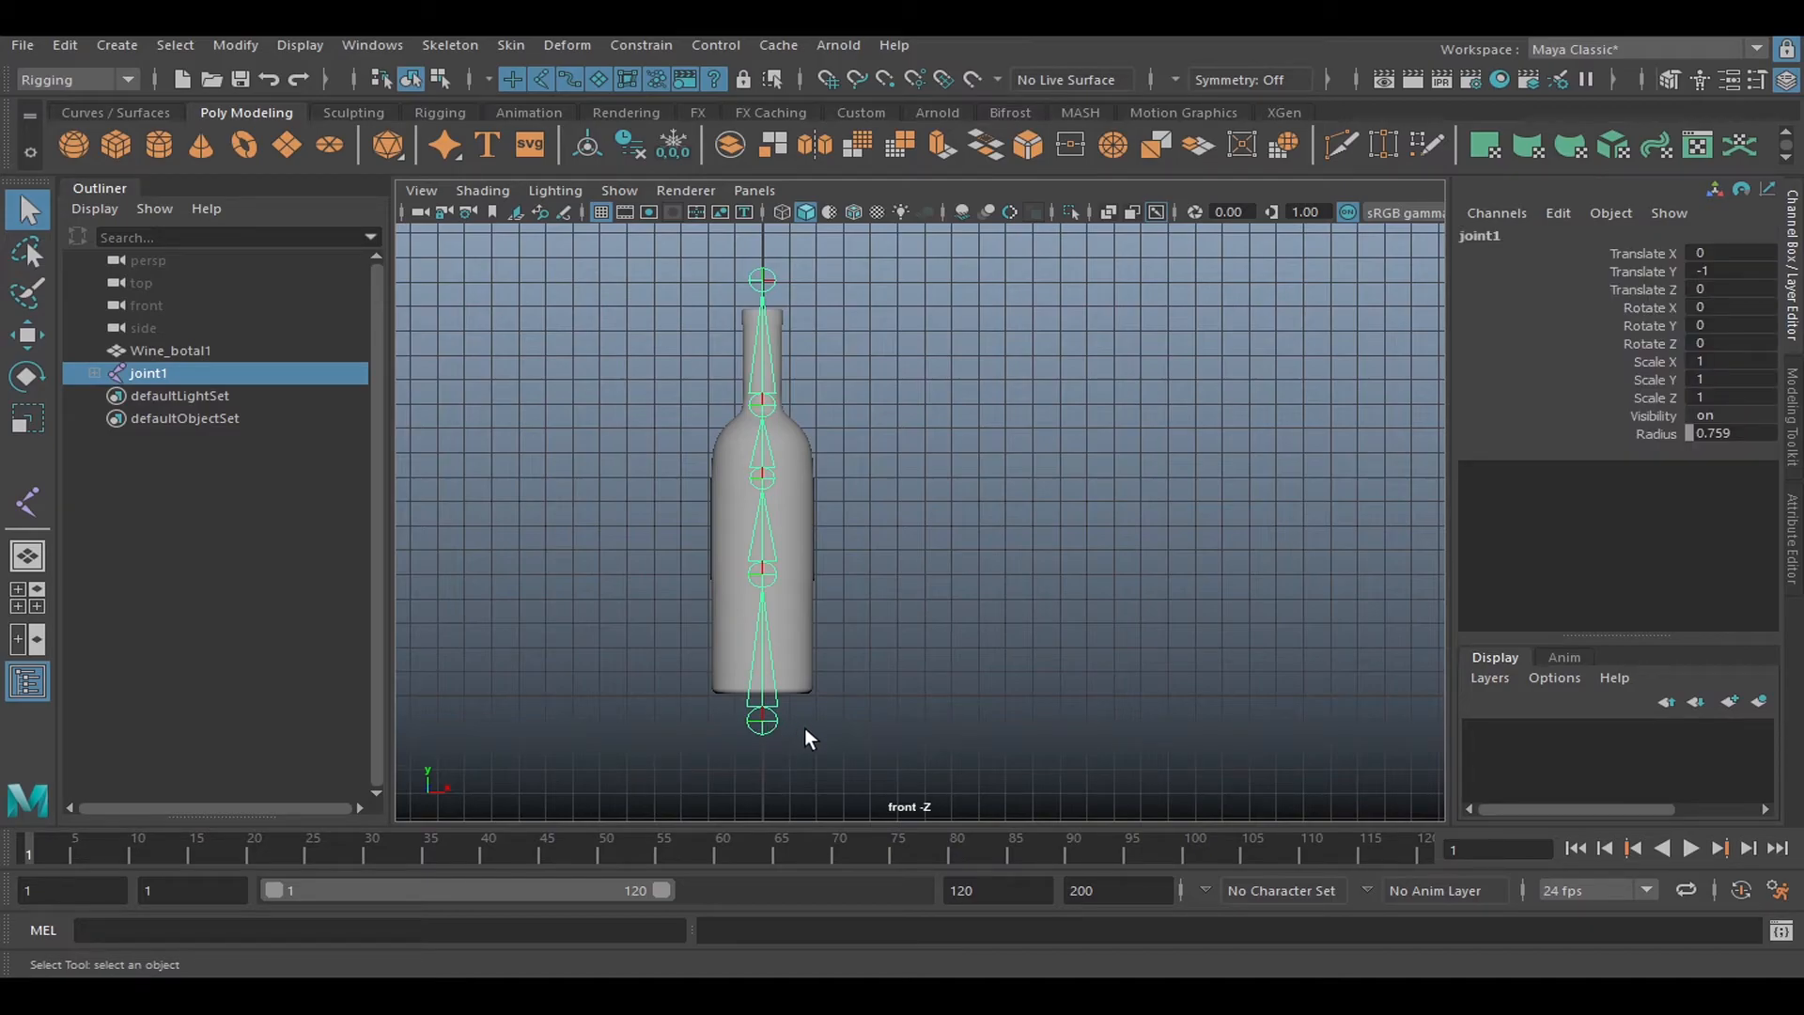
left_click(804, 611, "shift")
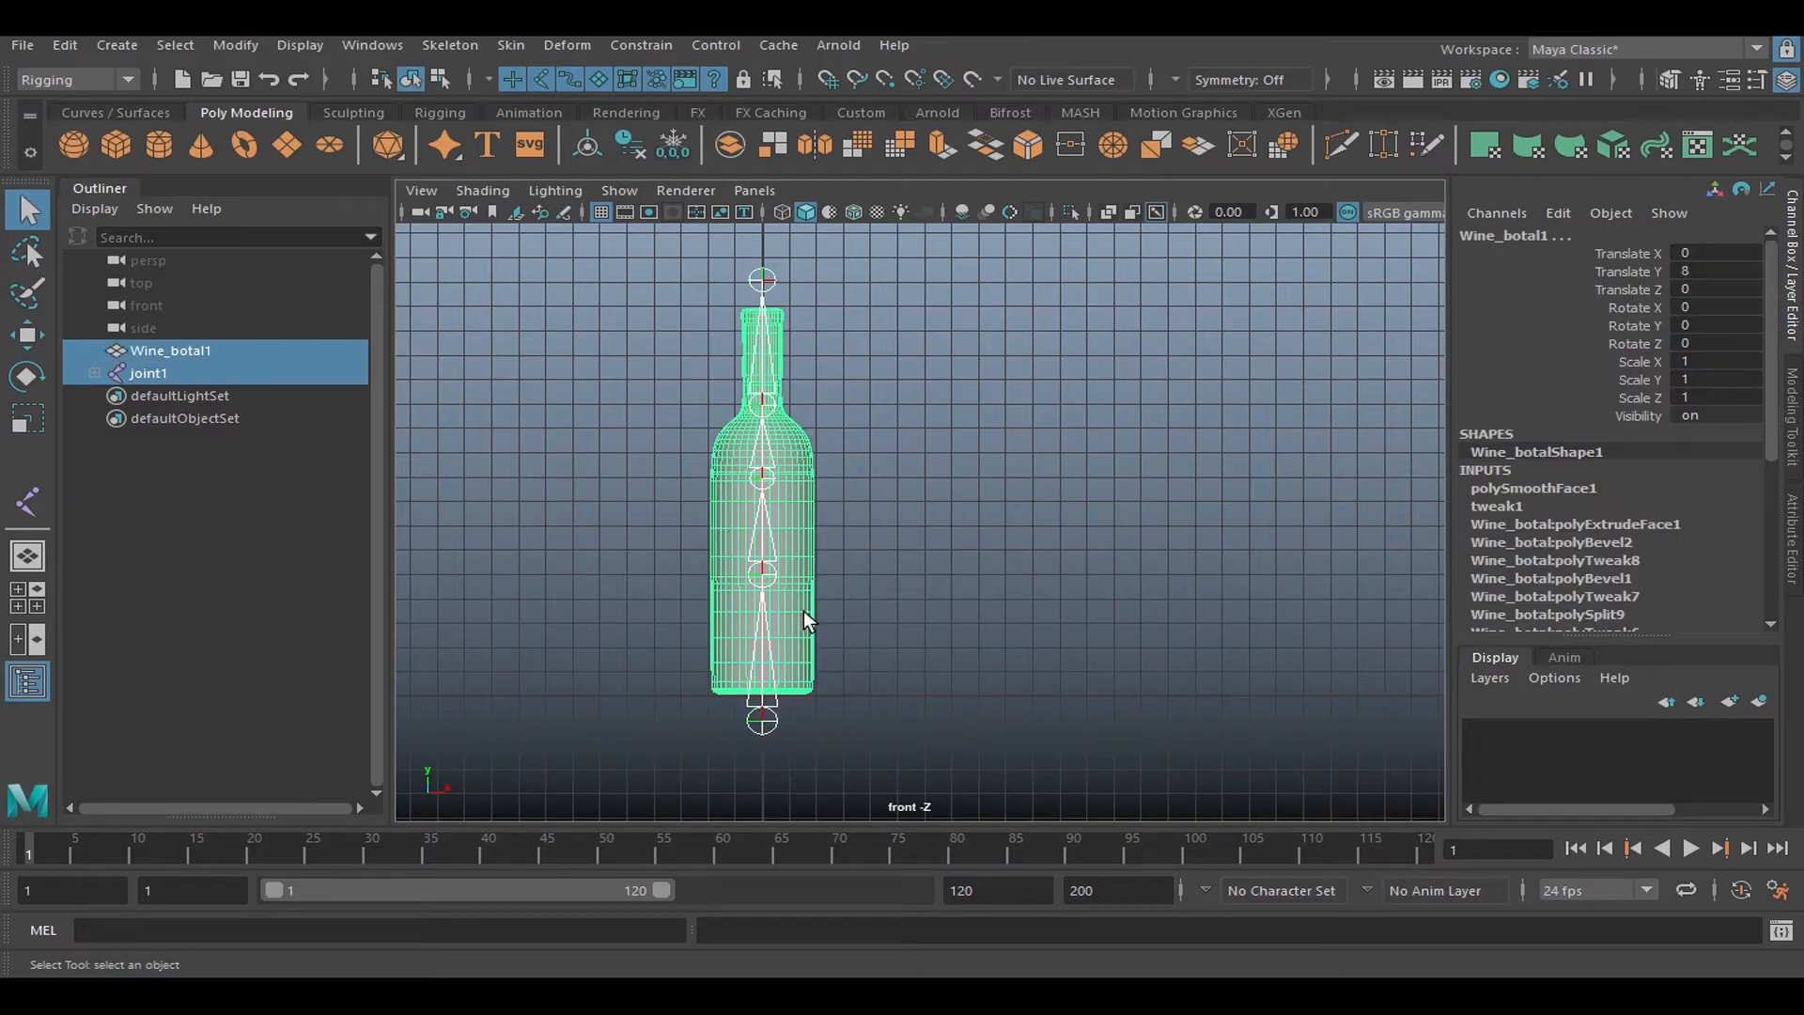
left_click(512, 45)
left_click(564, 92)
left_click(937, 413)
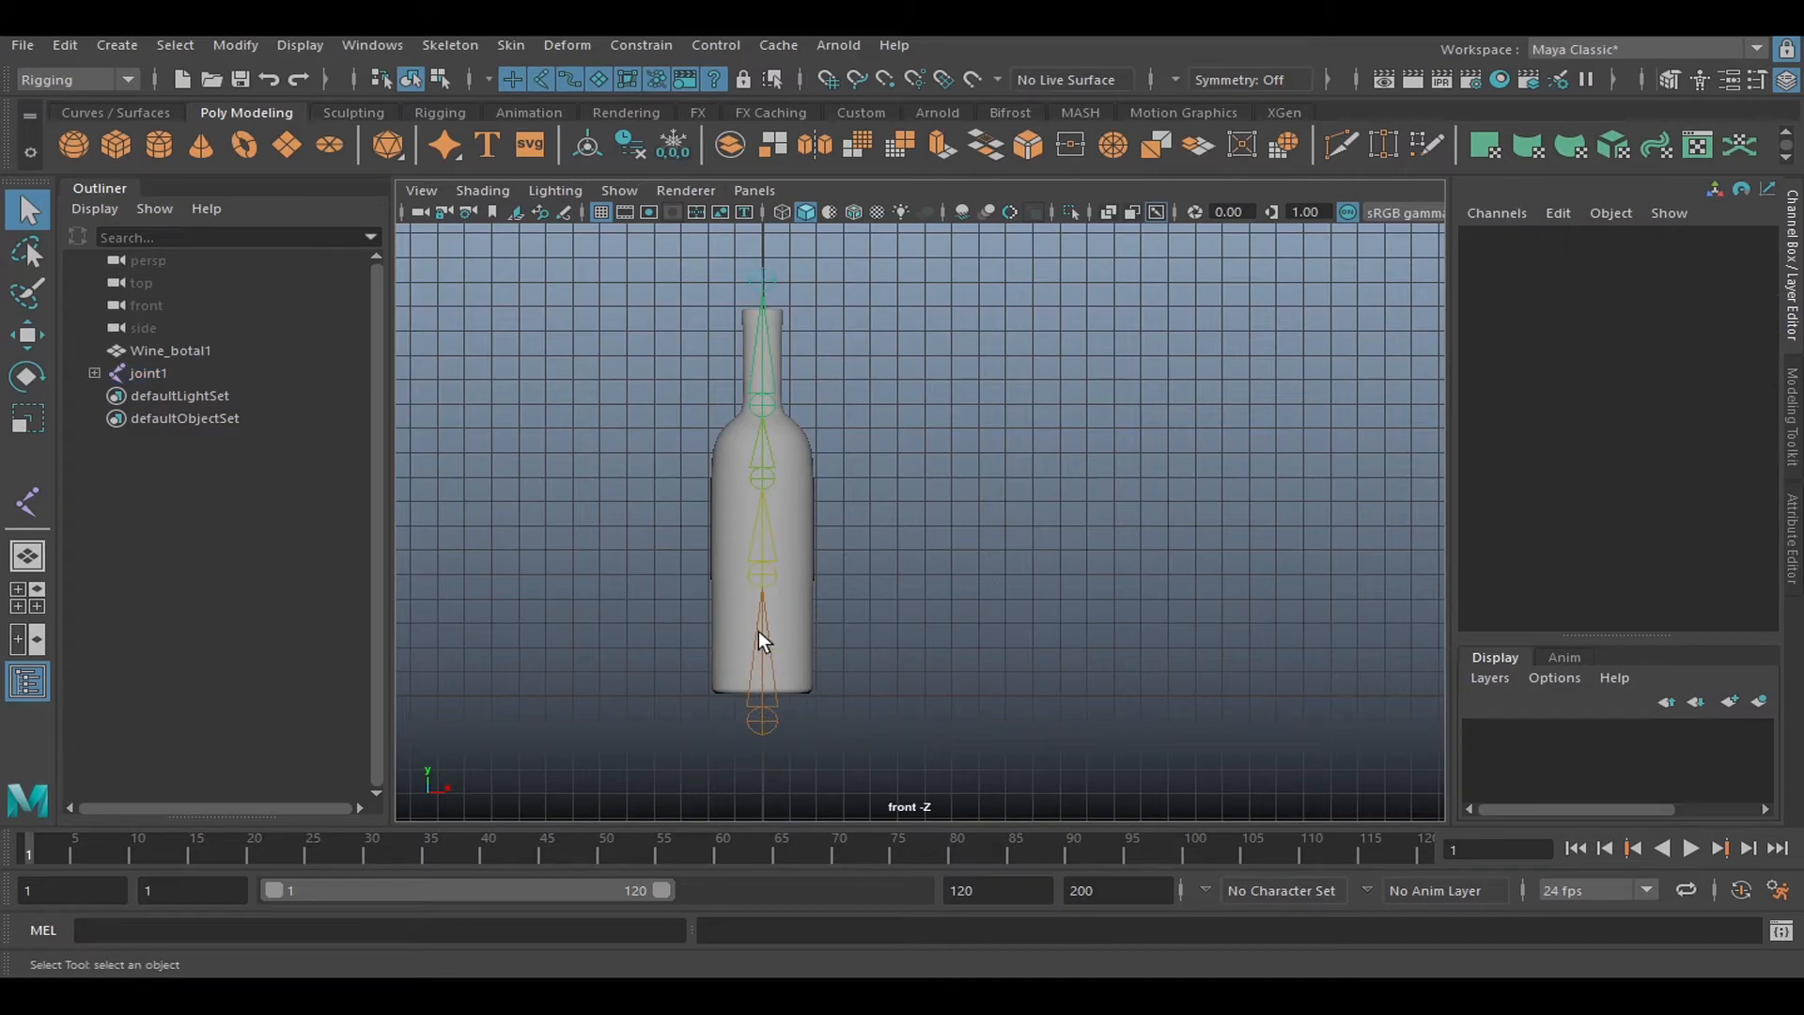
Test the skin bind by moving the root joint about 8 cm along X, and undo the move.
left_click(778, 723)
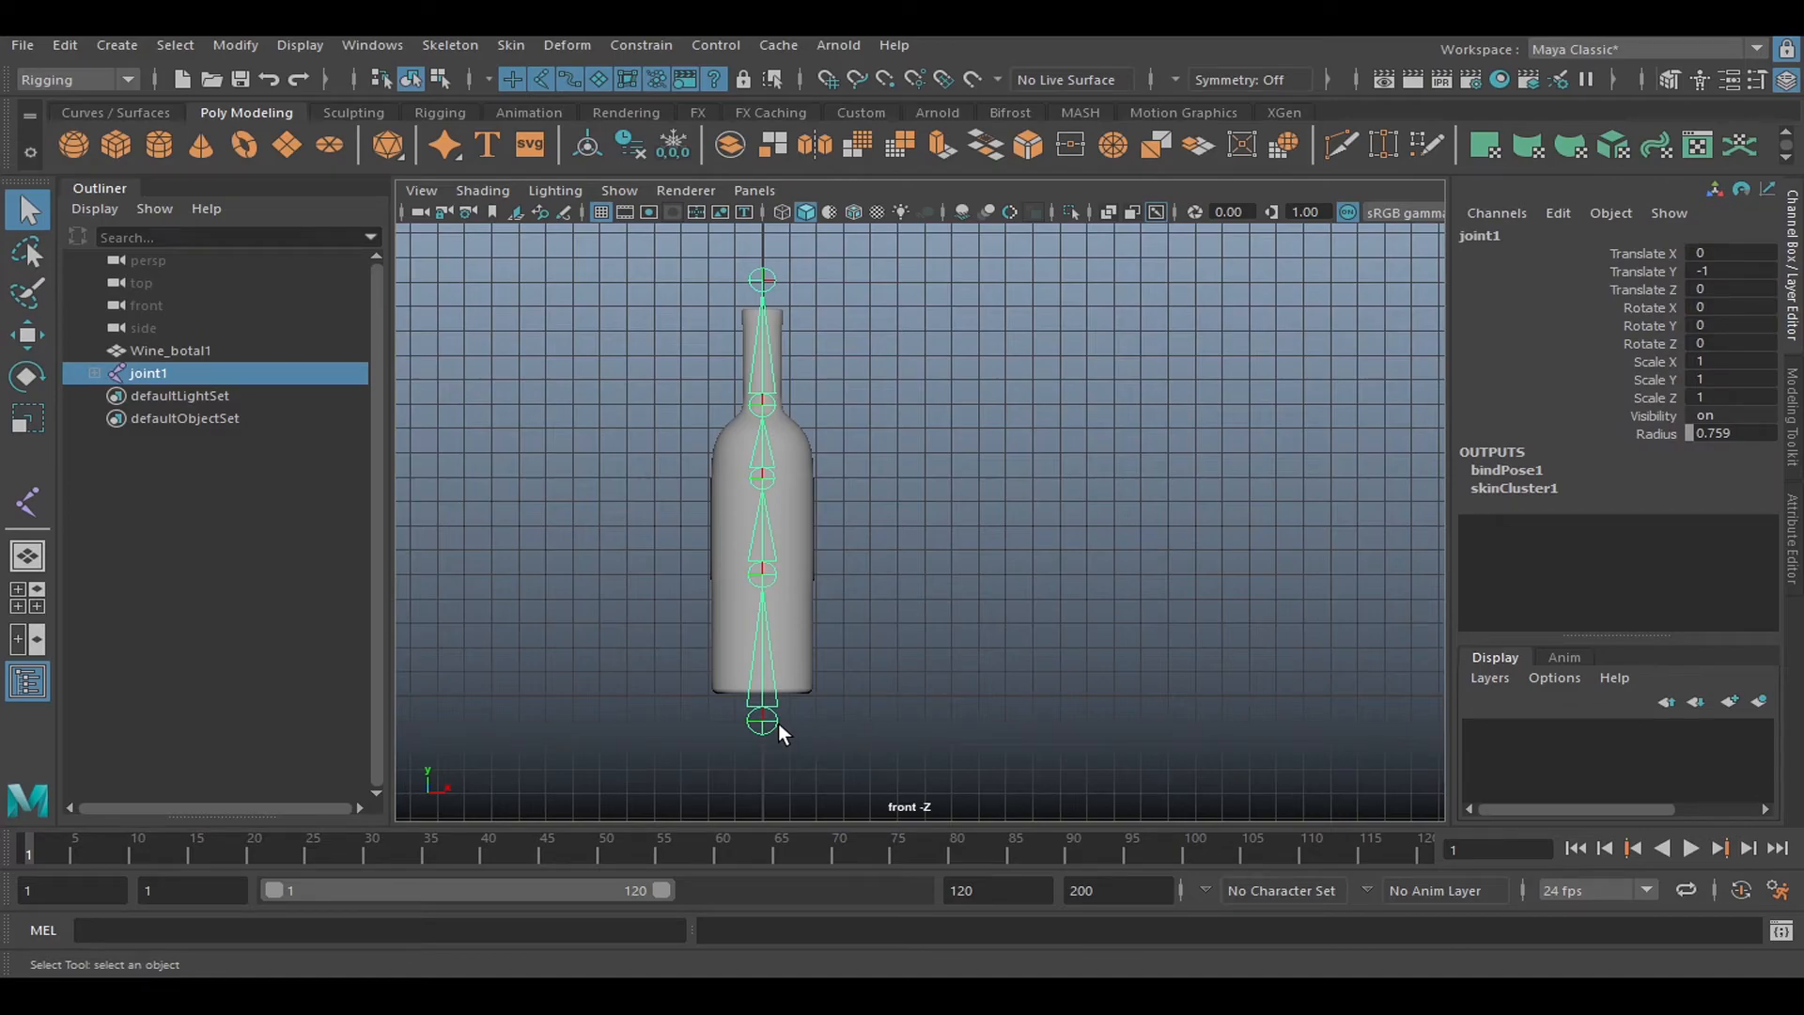
key("e")
key("w")
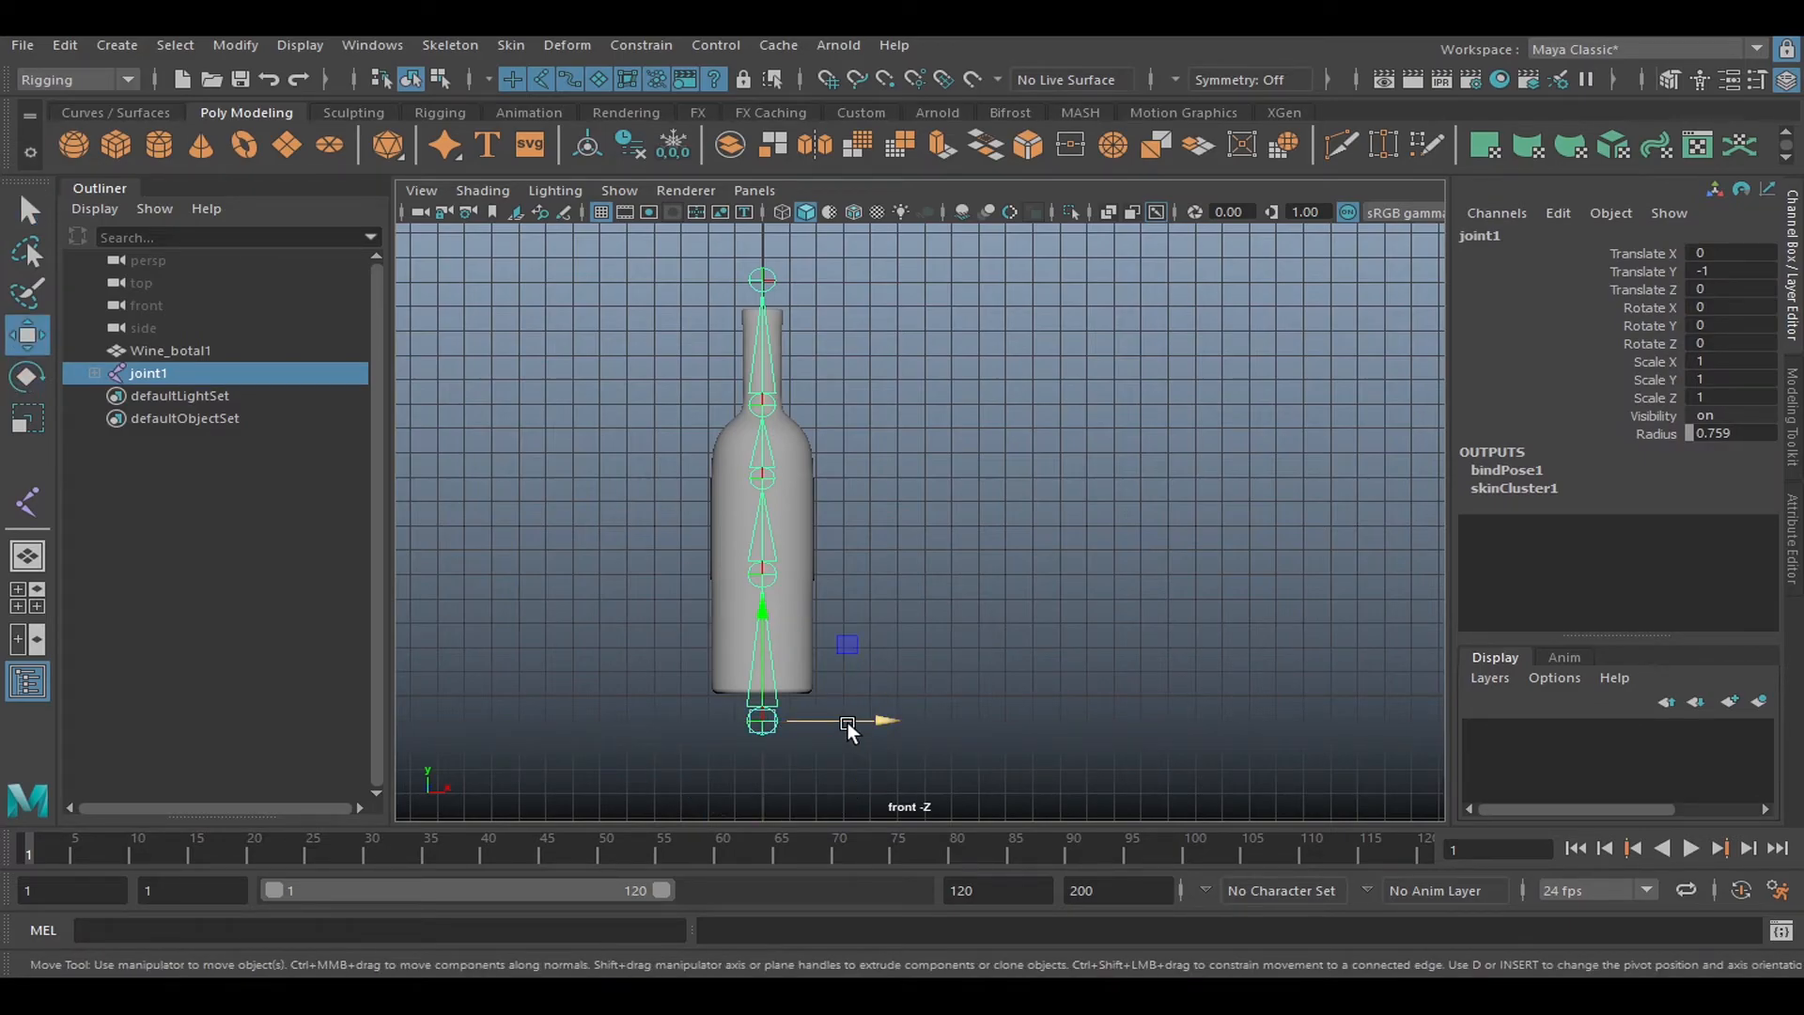
left_click_drag(886, 721, 1095, 706)
key("ctrl+z")
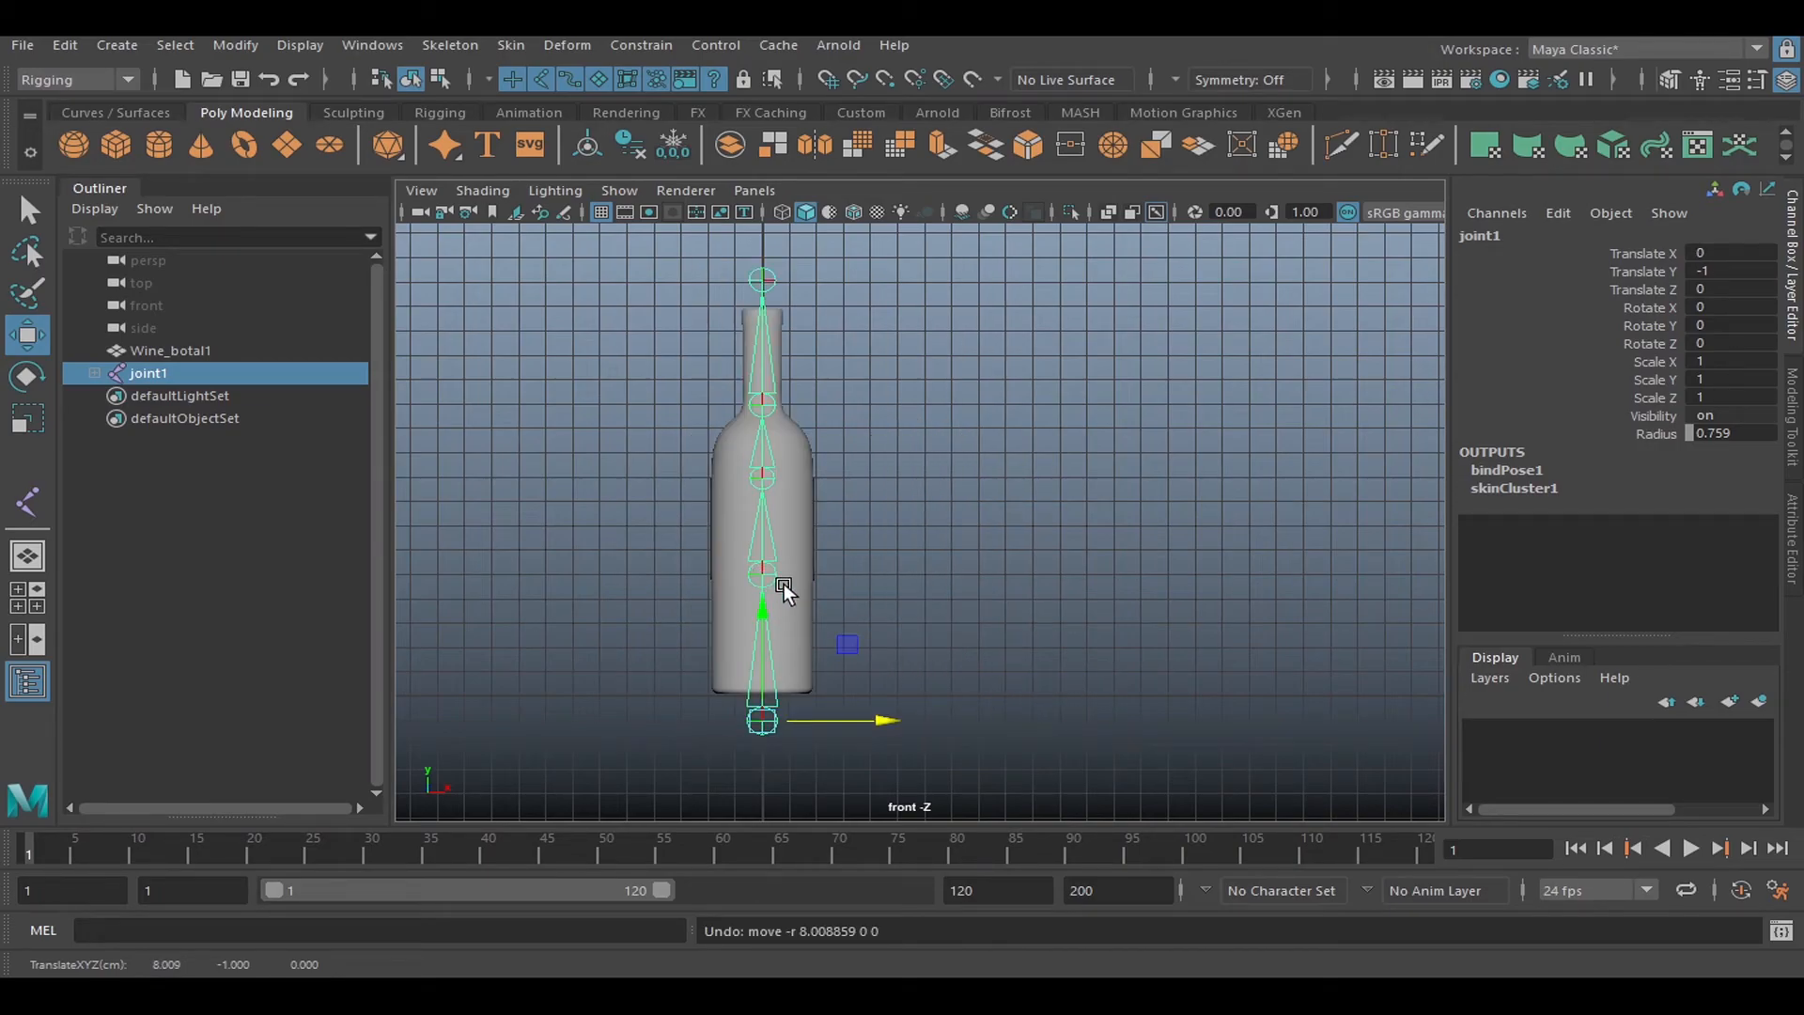
Select the root joint's whole hierarchy, rotate all the joints about 24.9° around Z to bend the bottle, and undo the rotation.
right_click(767, 723)
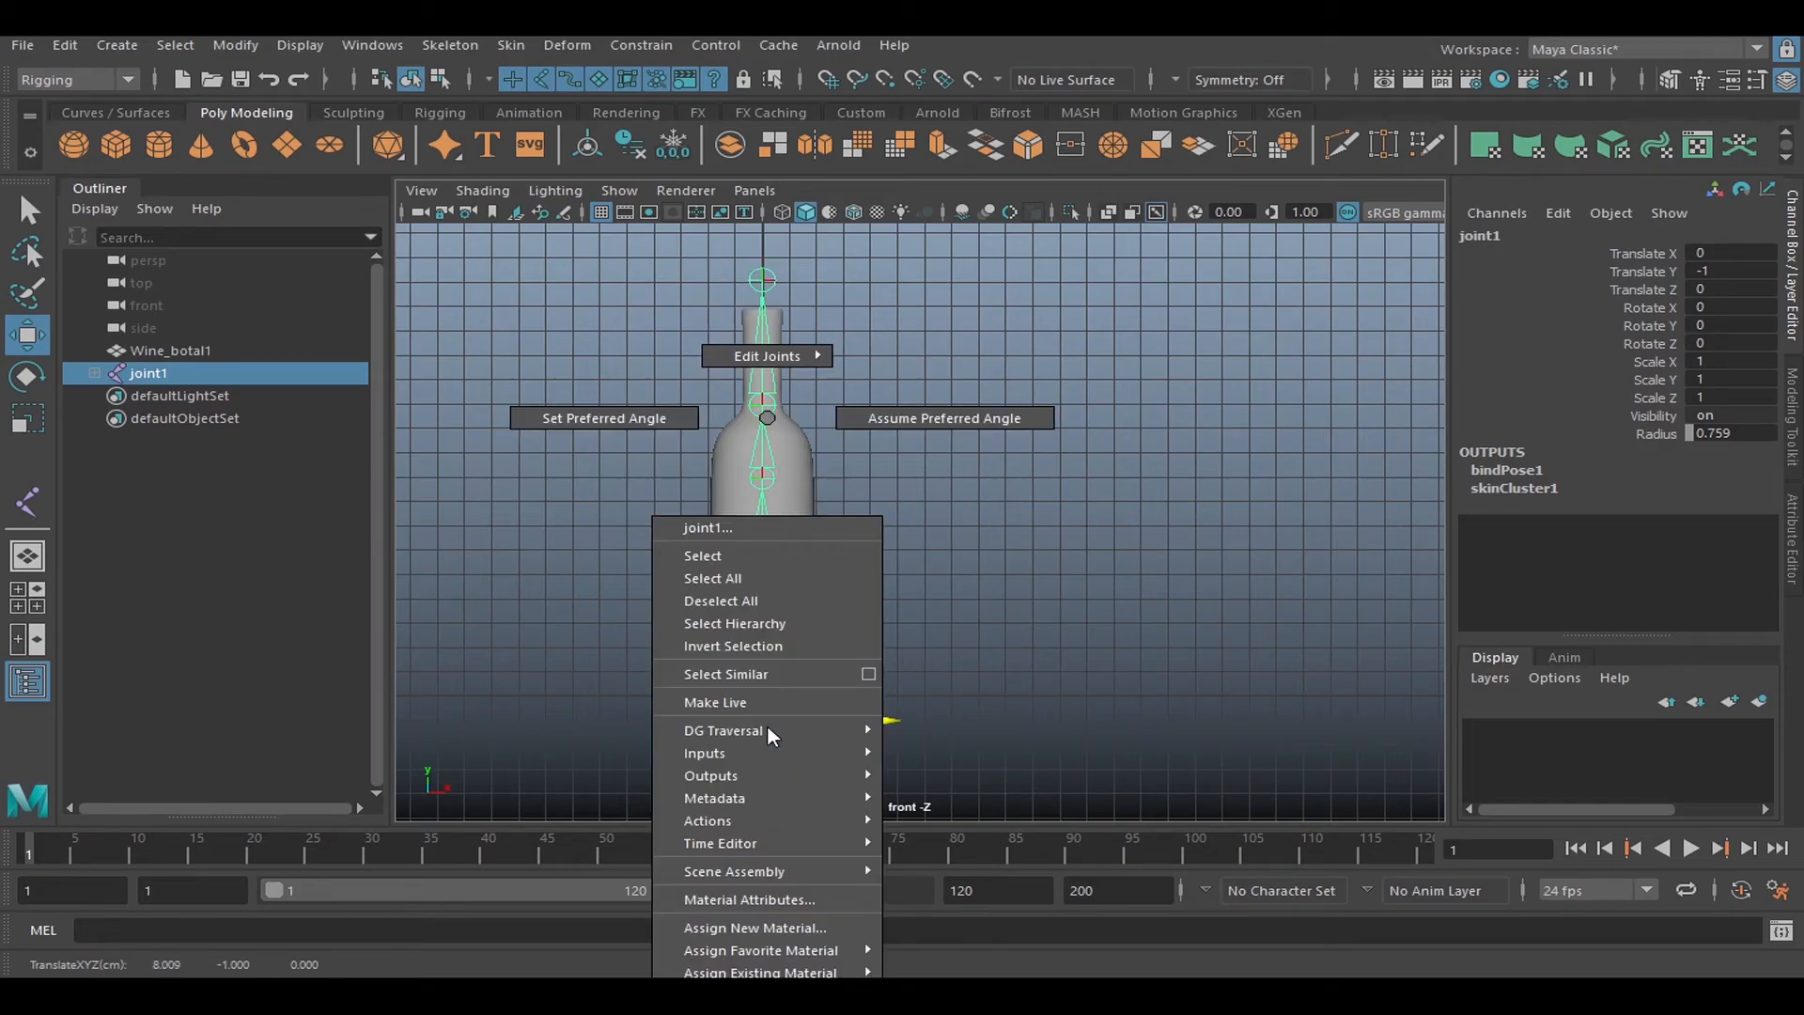
left_click(772, 620)
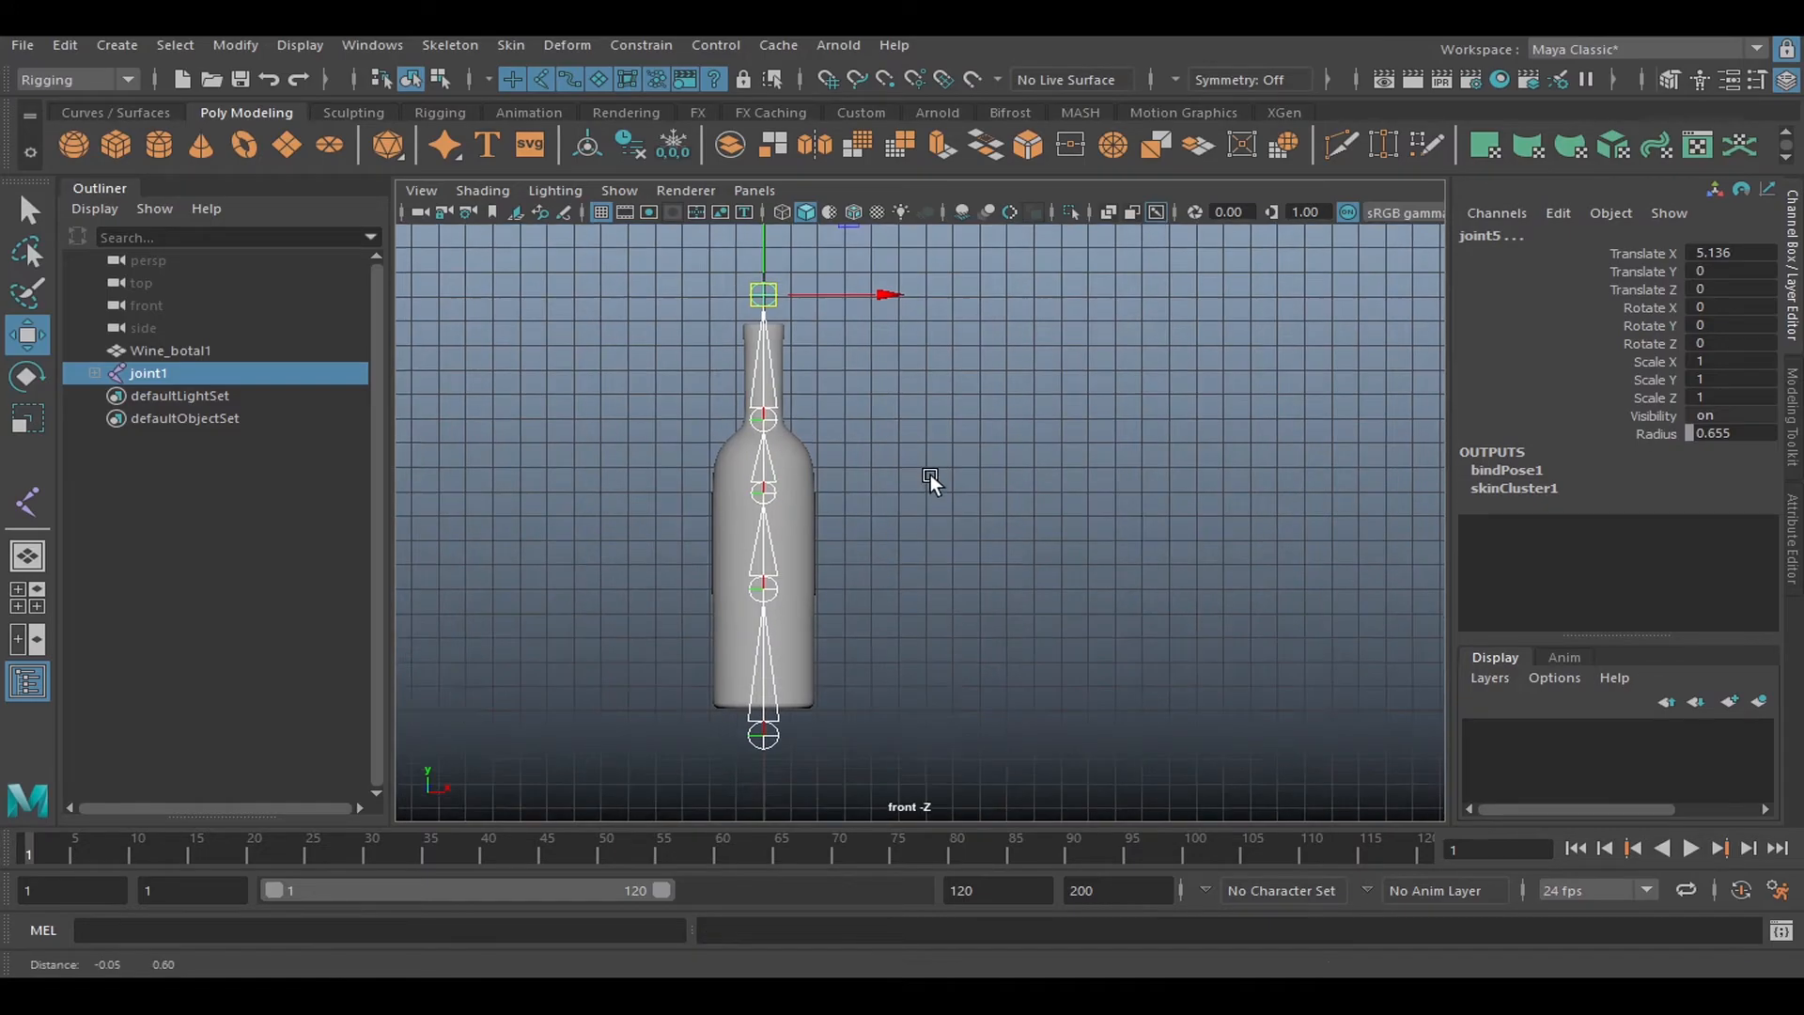
right_click_drag(930, 466, 885, 463, "alt")
middle_click_drag(885, 463, 877, 538, "alt")
key("e")
left_click_drag(853, 430, 884, 393)
middle_click_drag(873, 520, 1002, 438, "alt")
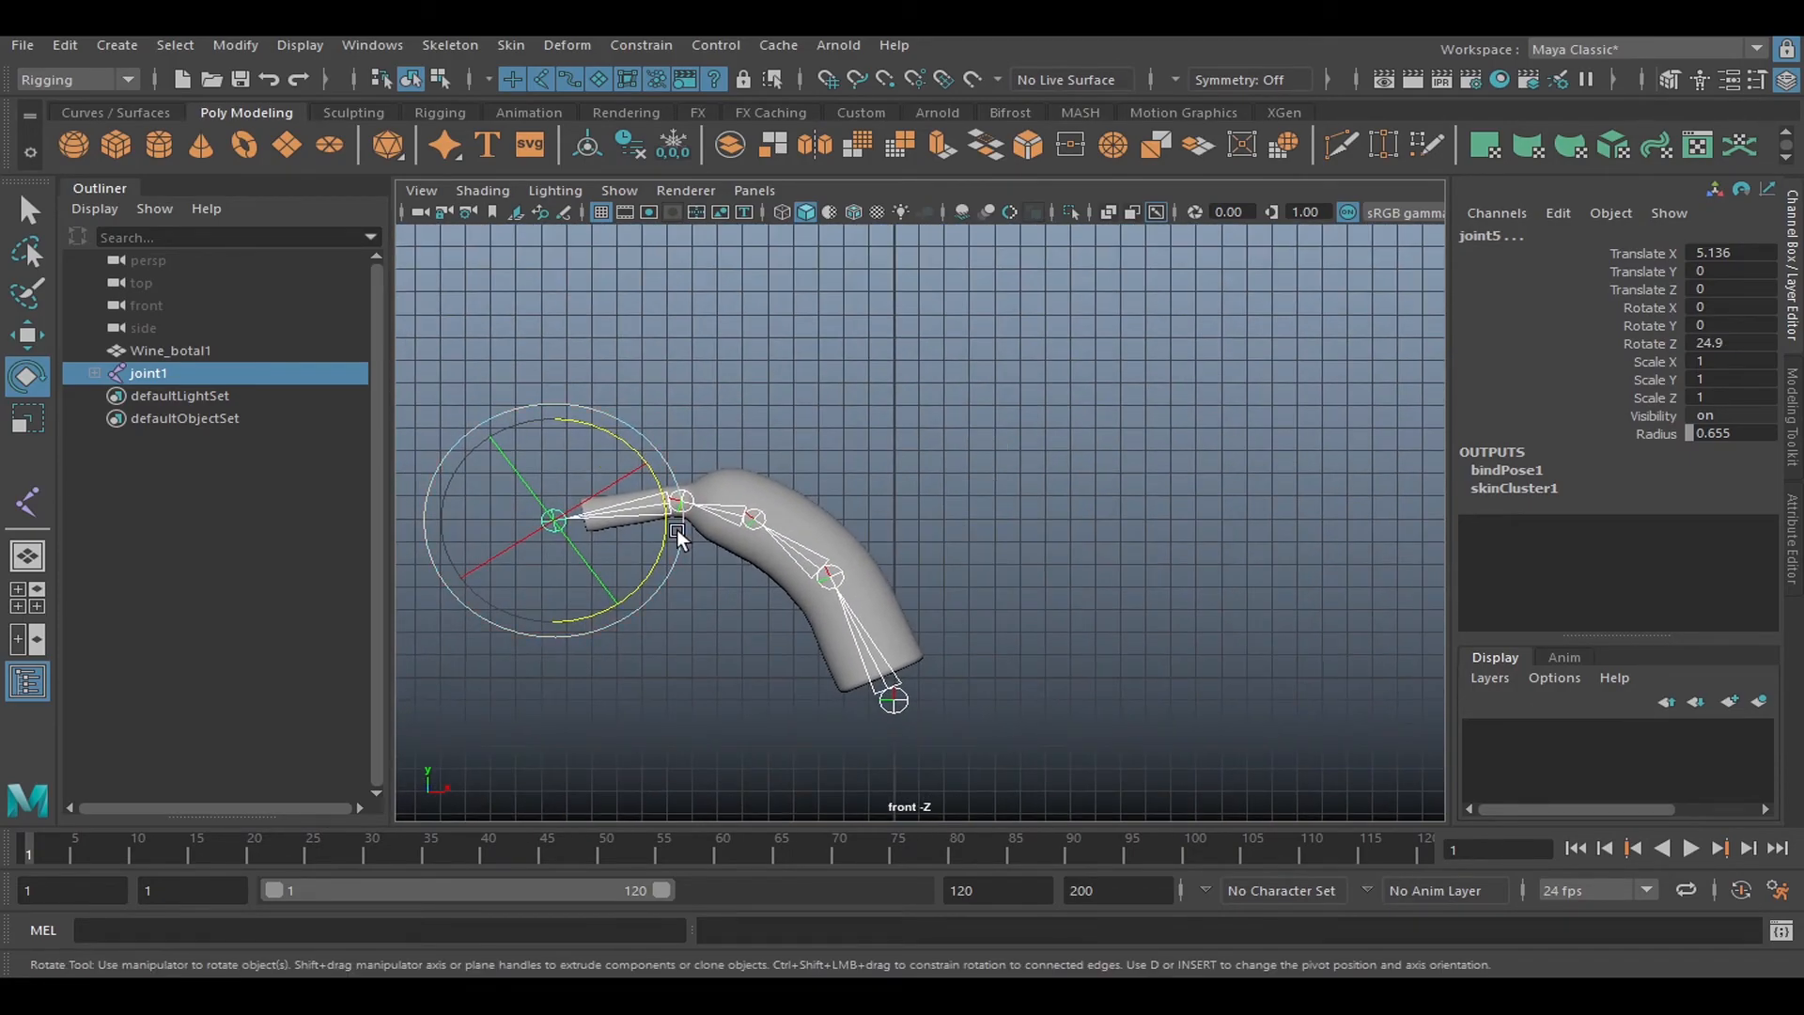
middle_click_drag(874, 499, 1010, 459, "alt")
right_click_drag(1011, 459, 1155, 479, "alt")
middle_click_drag(1037, 523, 1004, 479, "alt")
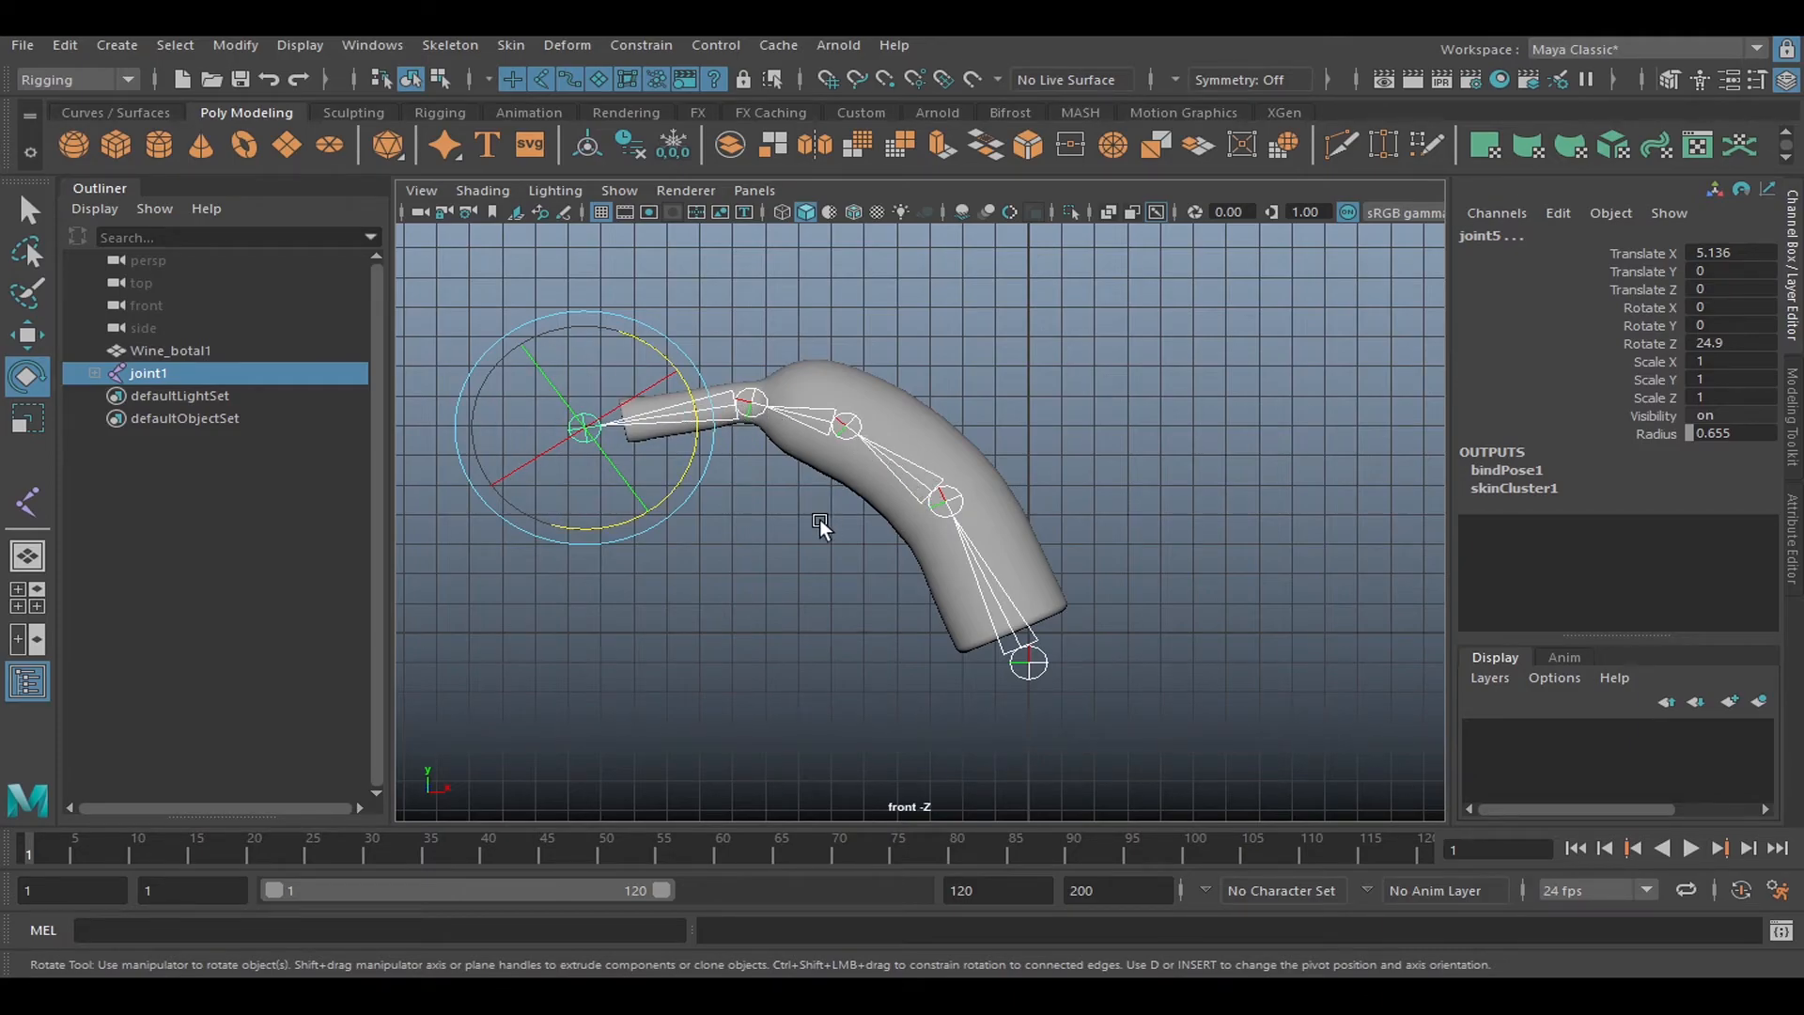
middle_click_drag(774, 533, 716, 562, "alt")
key("ctrl+z")
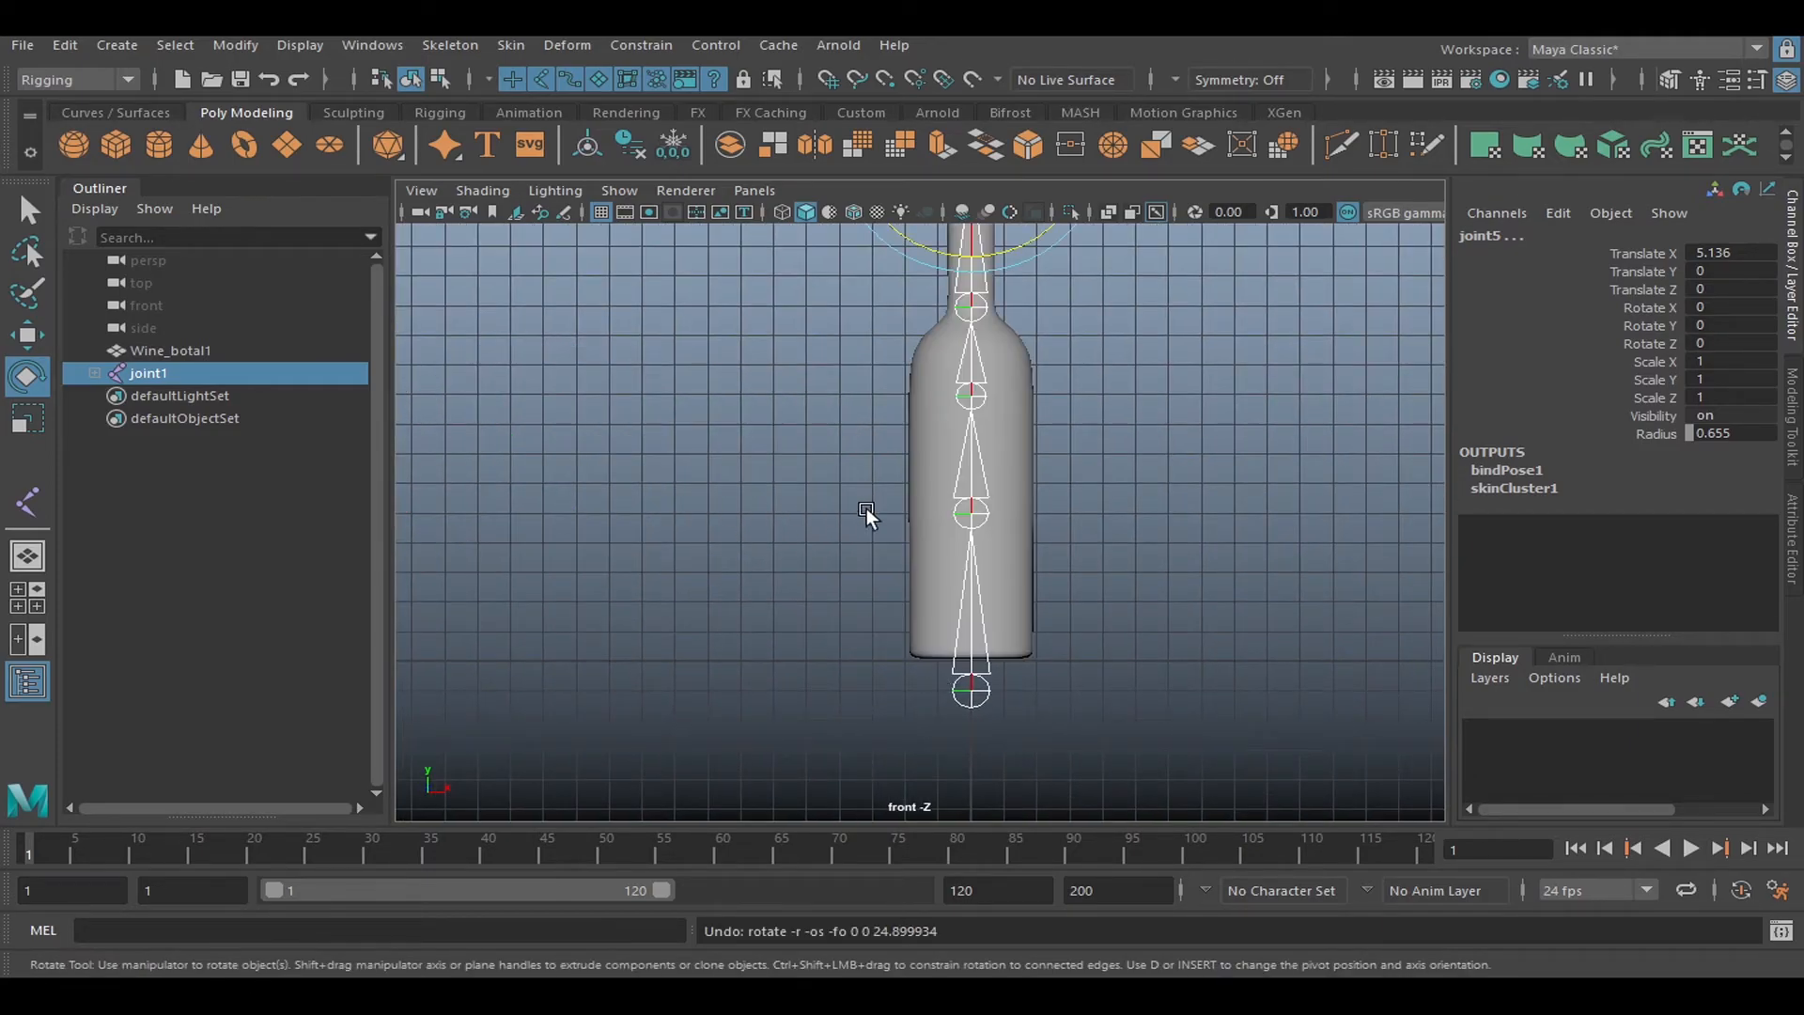
middle_click_drag(1082, 446, 941, 538, "alt")
right_click_drag(941, 539, 711, 543, "alt")
middle_click_drag(956, 459, 921, 479, "alt")
right_click_drag(866, 481, 920, 594, "alt")
middle_click_drag(904, 595, 928, 578, "alt")
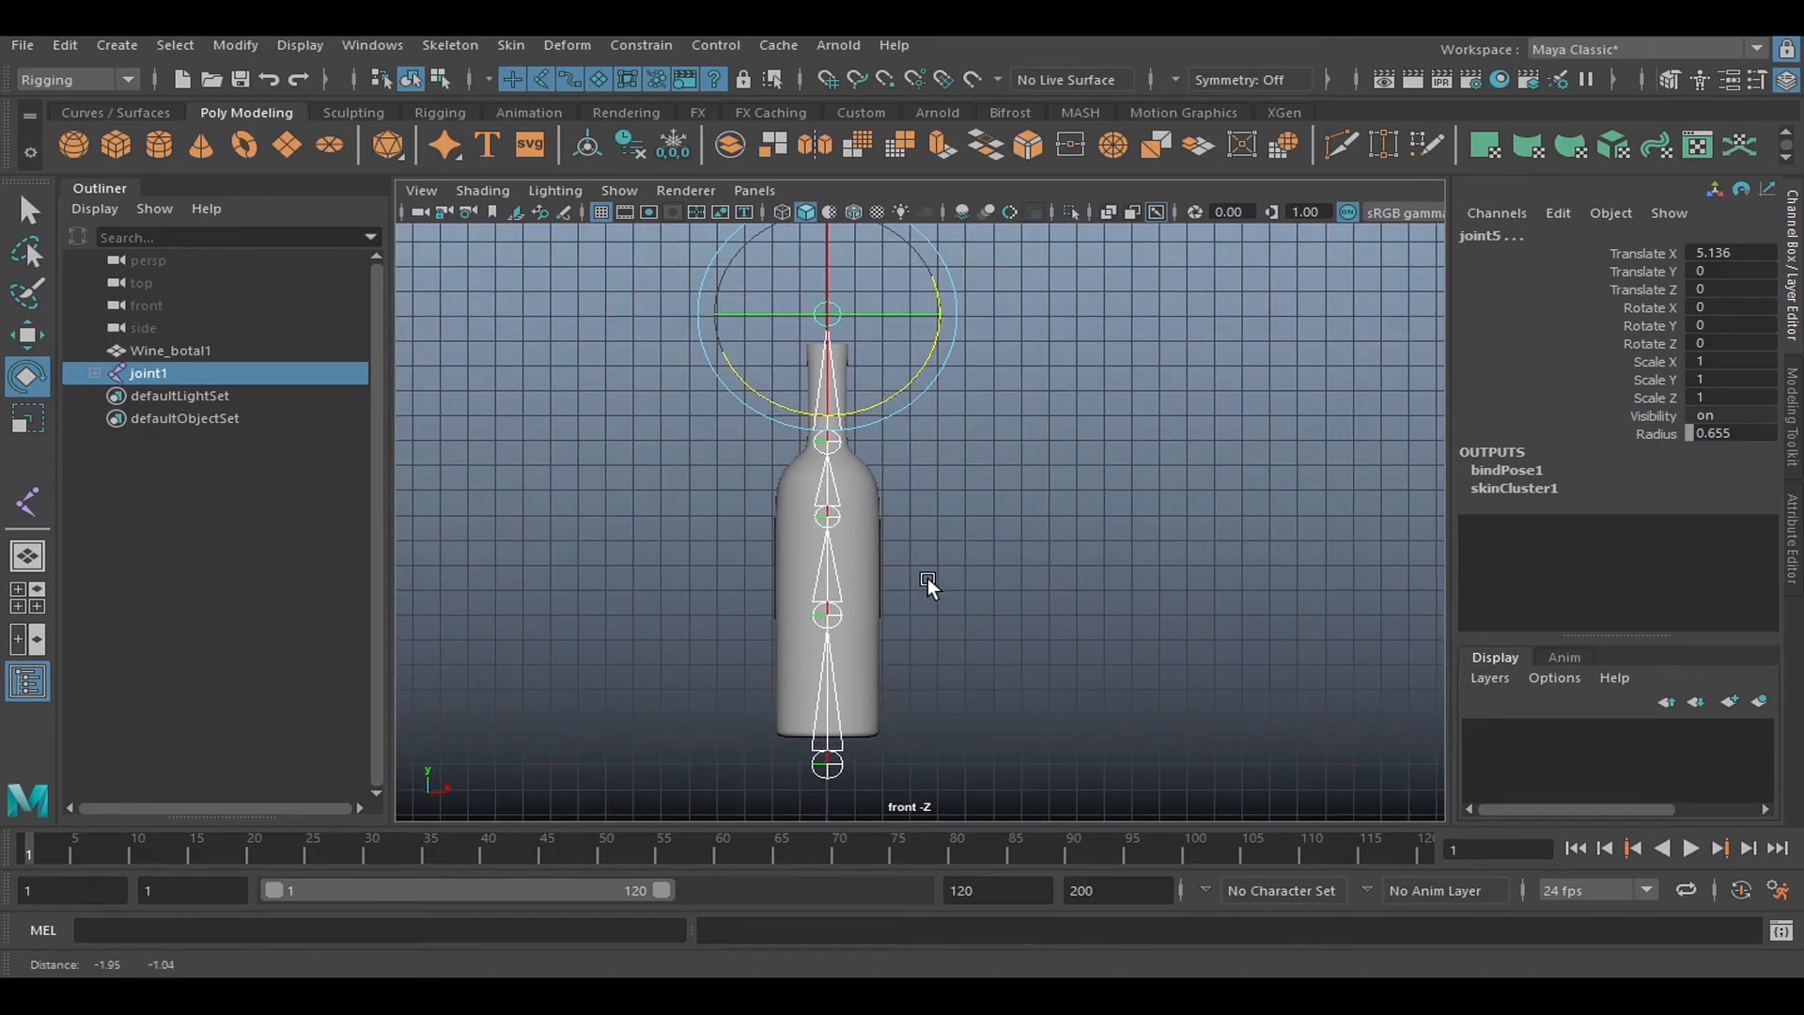
right_click_drag(1022, 541, 961, 543, "alt")
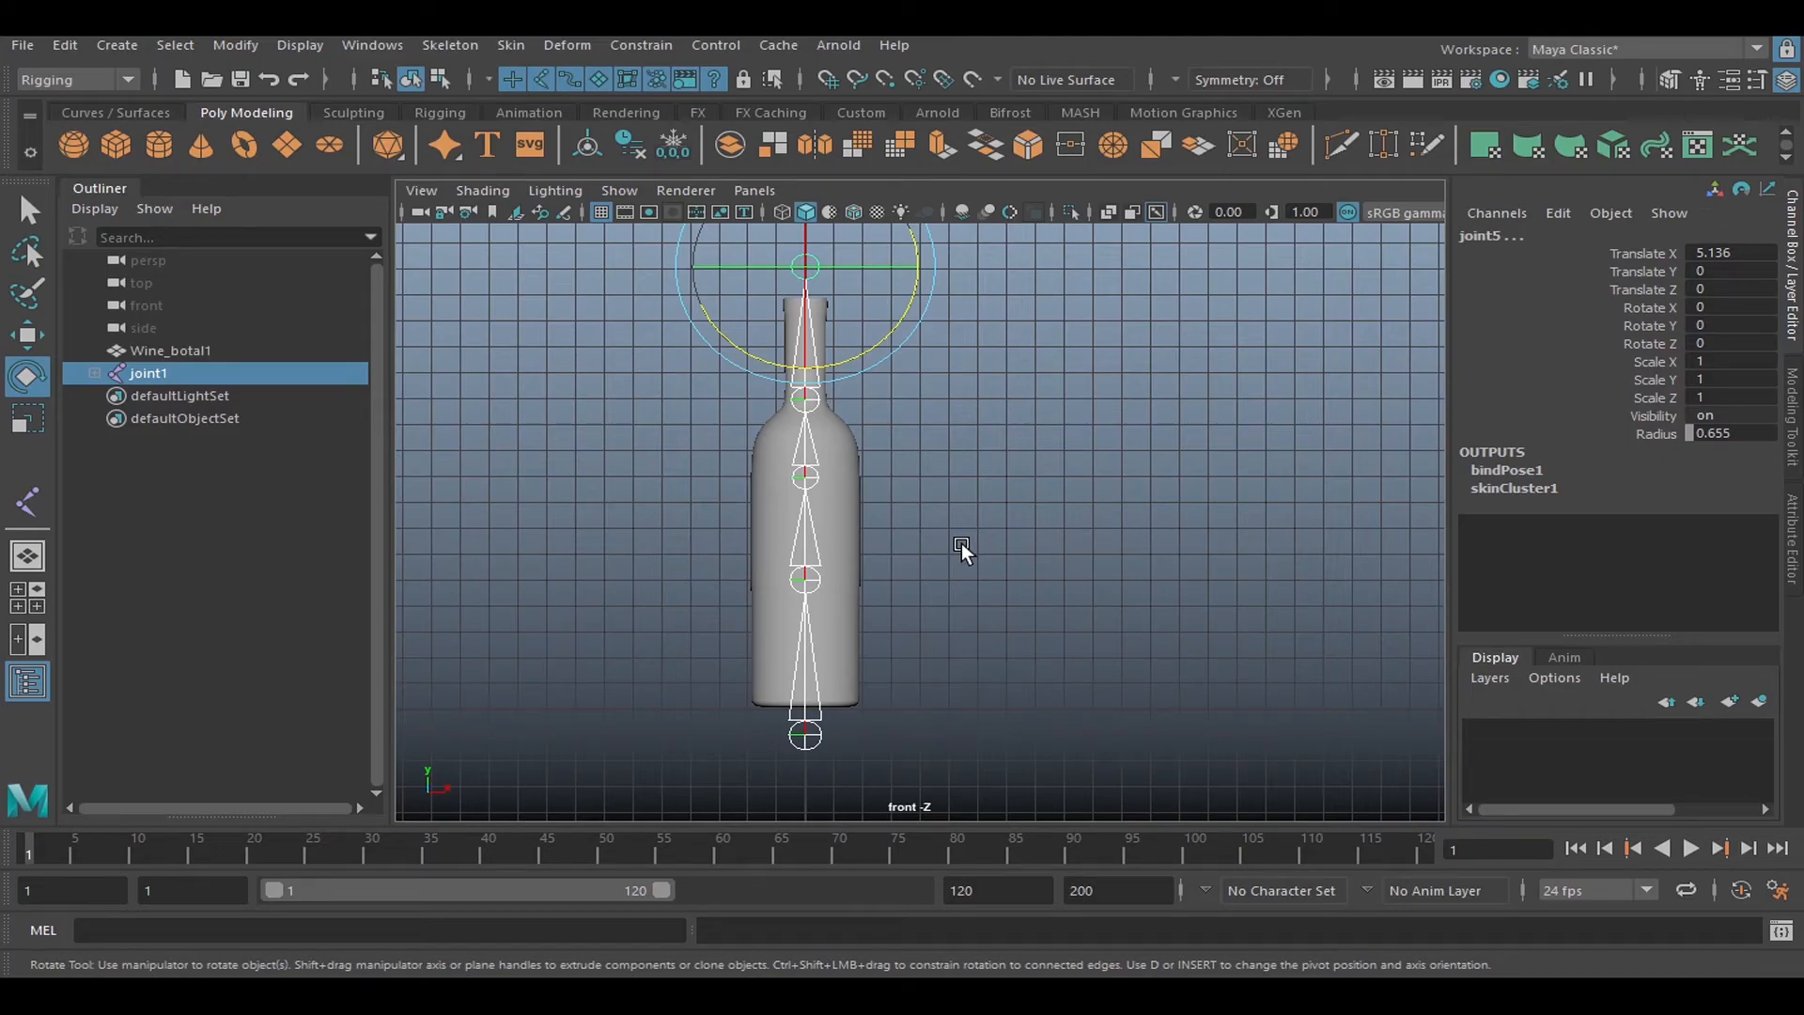
Test rotating only the root joint about -48.8° around Z, undo the rotation, and clear the selection.
left_click(971, 539)
right_click_drag(971, 539, 953, 567, "alt")
middle_click_drag(888, 718, 907, 660, "alt")
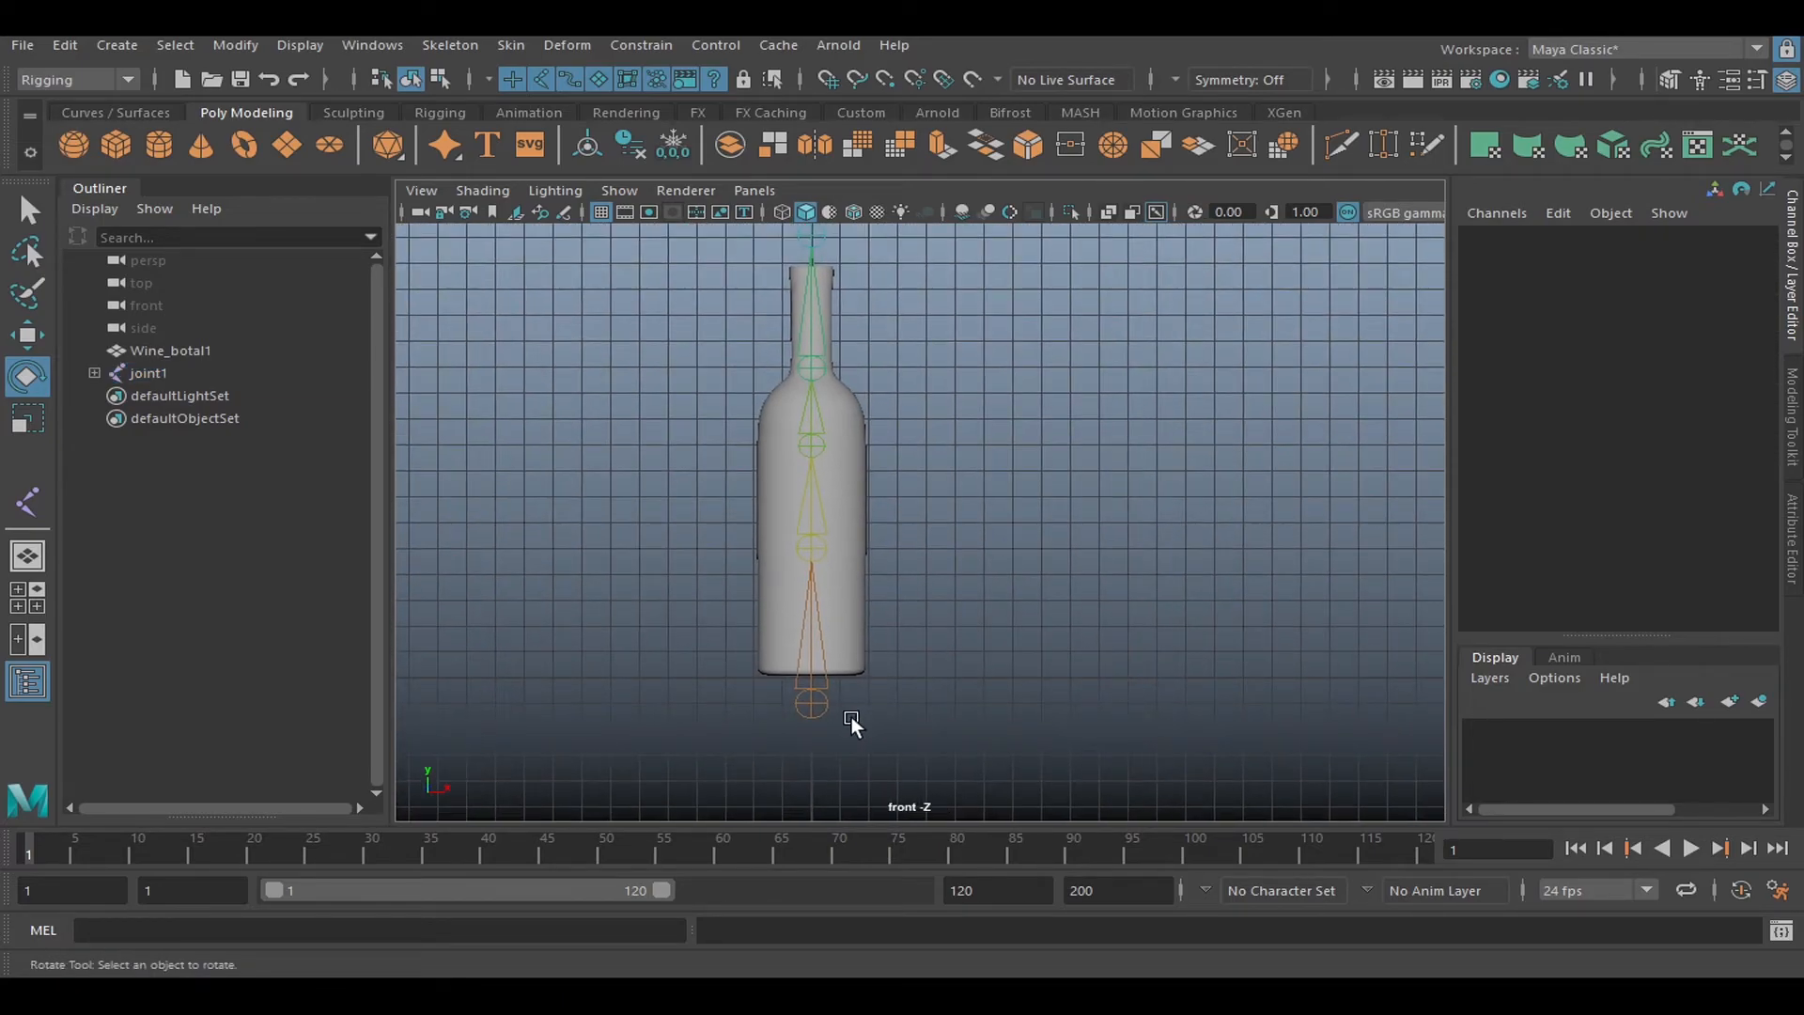
left_click(817, 705)
left_click_drag(892, 639, 934, 714)
key("ctrl+z")
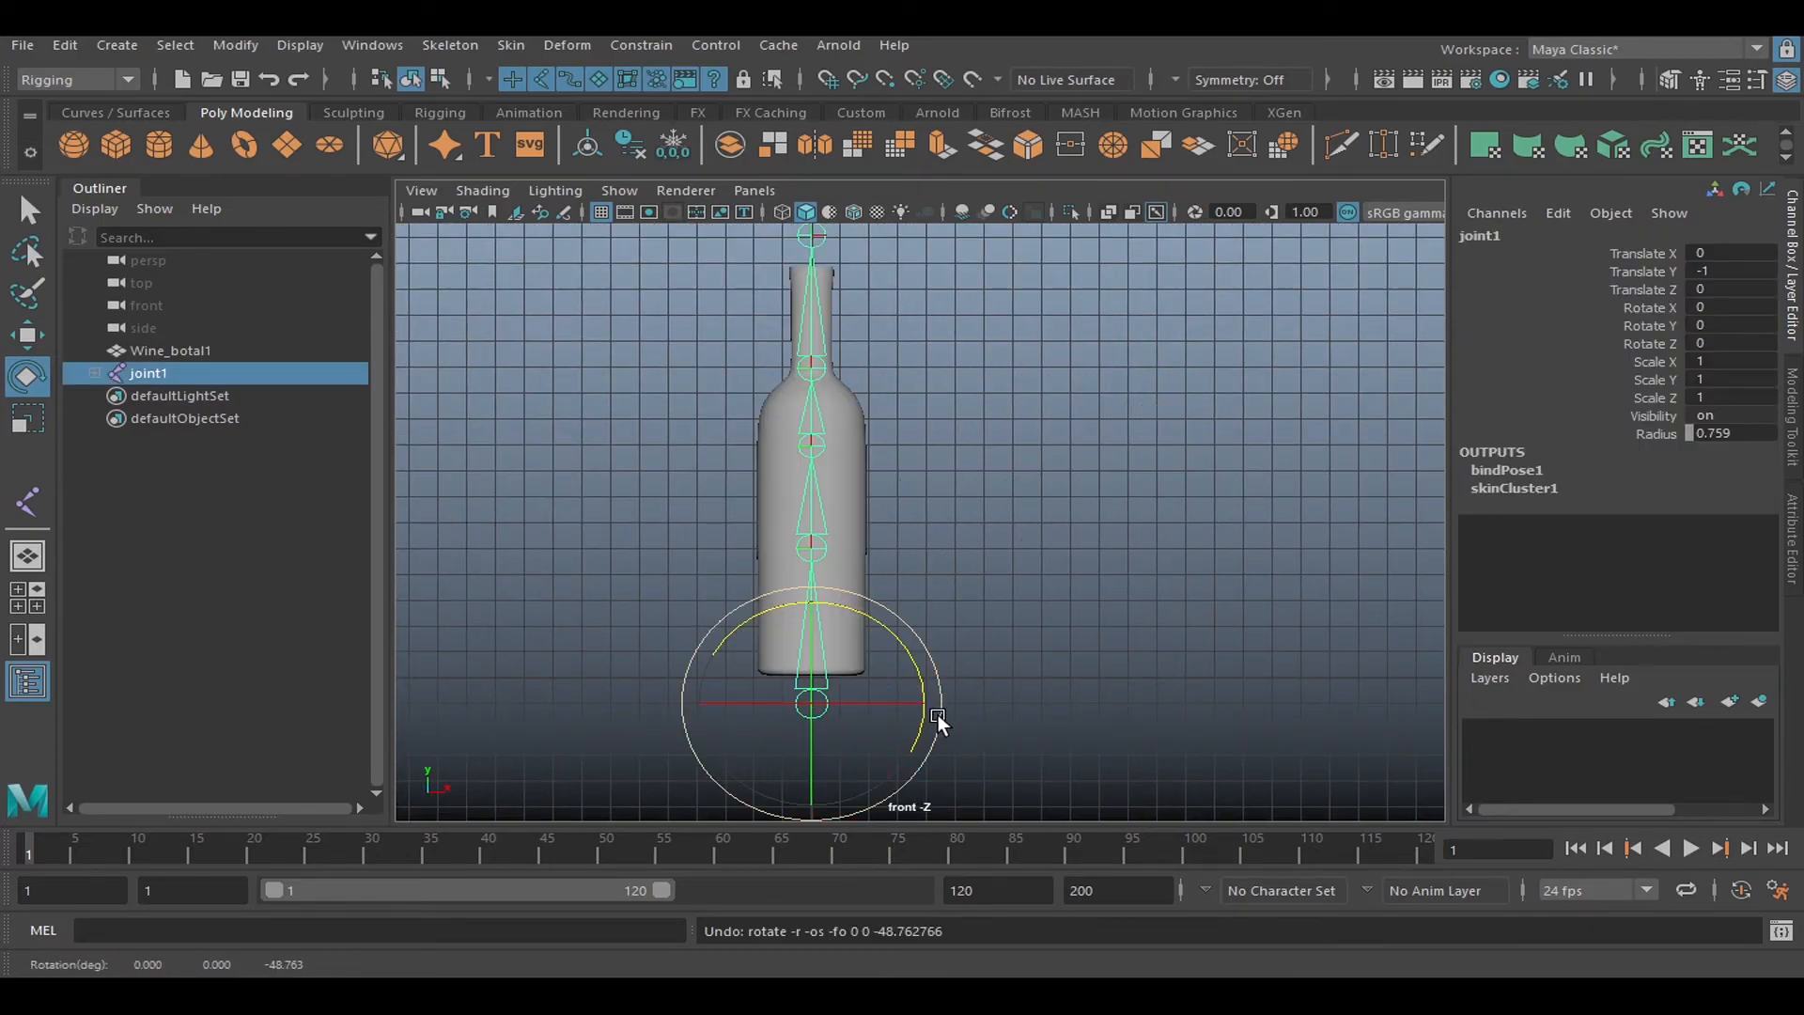
left_click(979, 635)
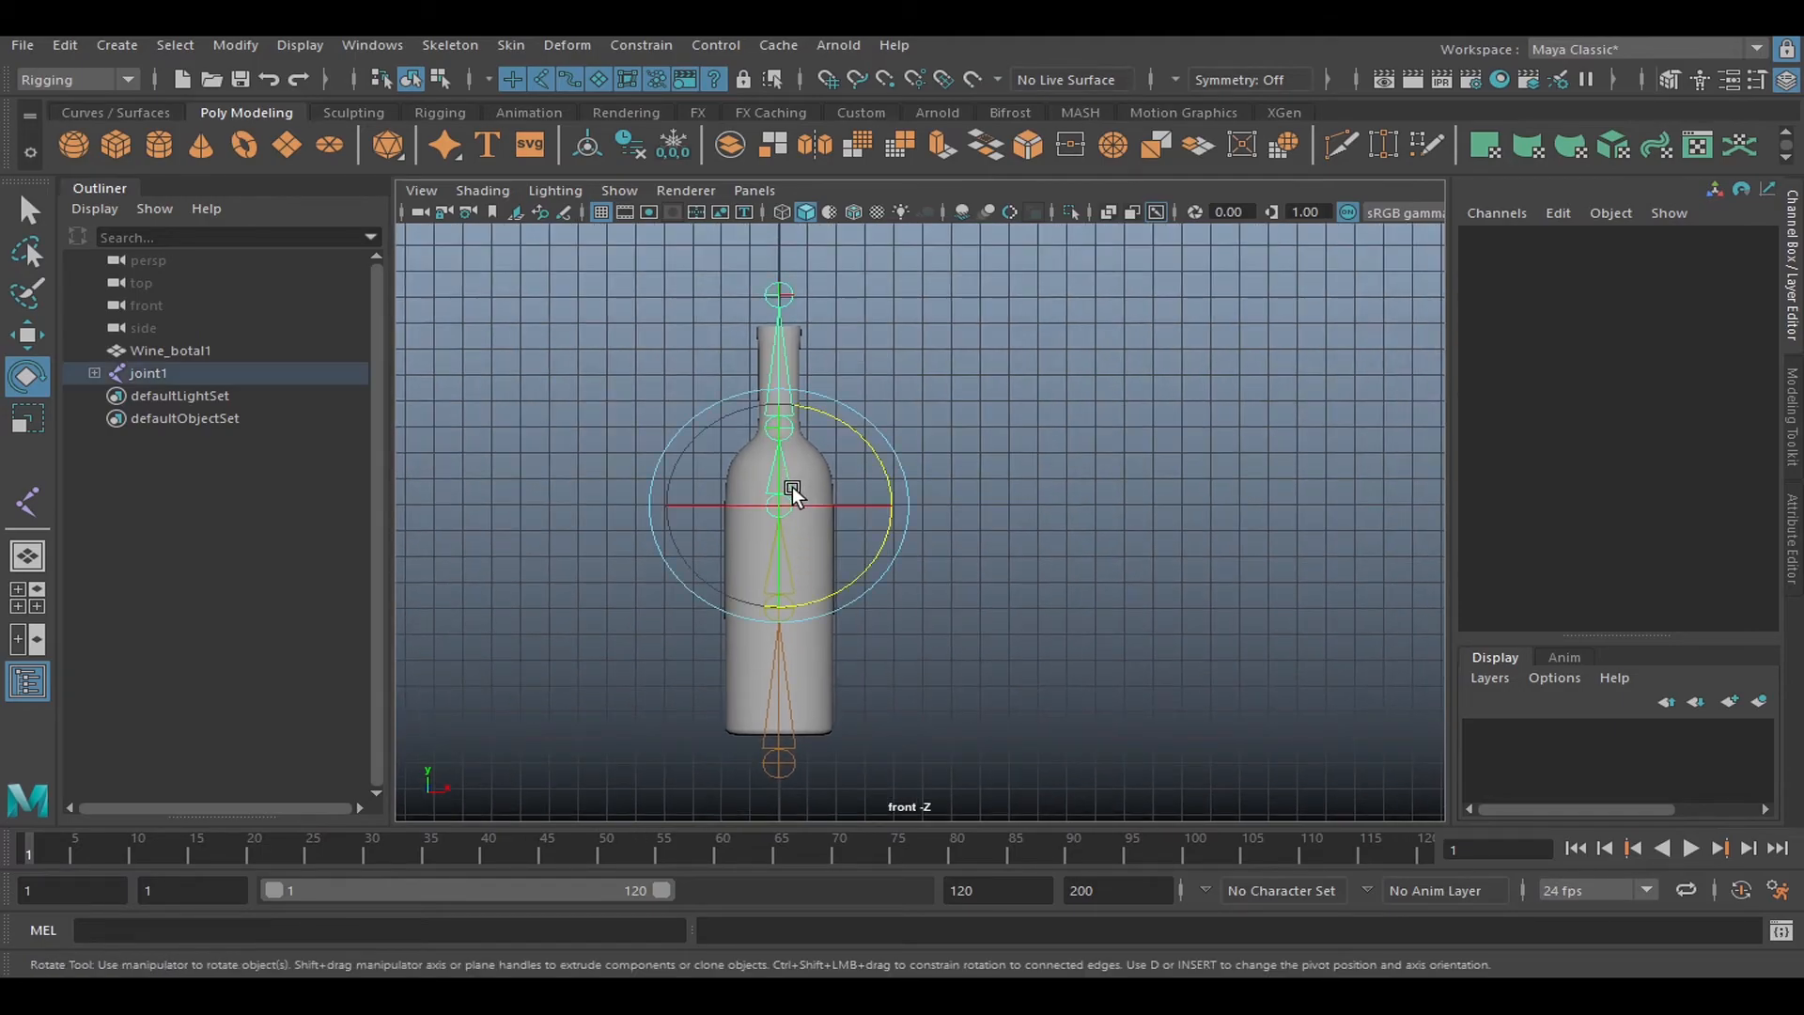
Try rotating the third joint from the base around Z, undo the rotation, and clear the selection.
left_click(792, 487)
left_click_drag(853, 443, 1040, 538)
key("ctrl+z")
left_click(1015, 595)
Bend the bottle sideways by rotating the joints above the root individually, and view the bend in the perspective view.
left_click(789, 583)
key("space")
left_click(975, 508)
left_click(1046, 529)
middle_click_drag(1083, 535, 1140, 472, "alt")
left_click(1037, 567)
Select the bent chain's whole joint hierarchy, rotate it about 34.6° around Z, and undo the rotation.
left_click(733, 620)
right_click_drag(740, 622, 744, 628)
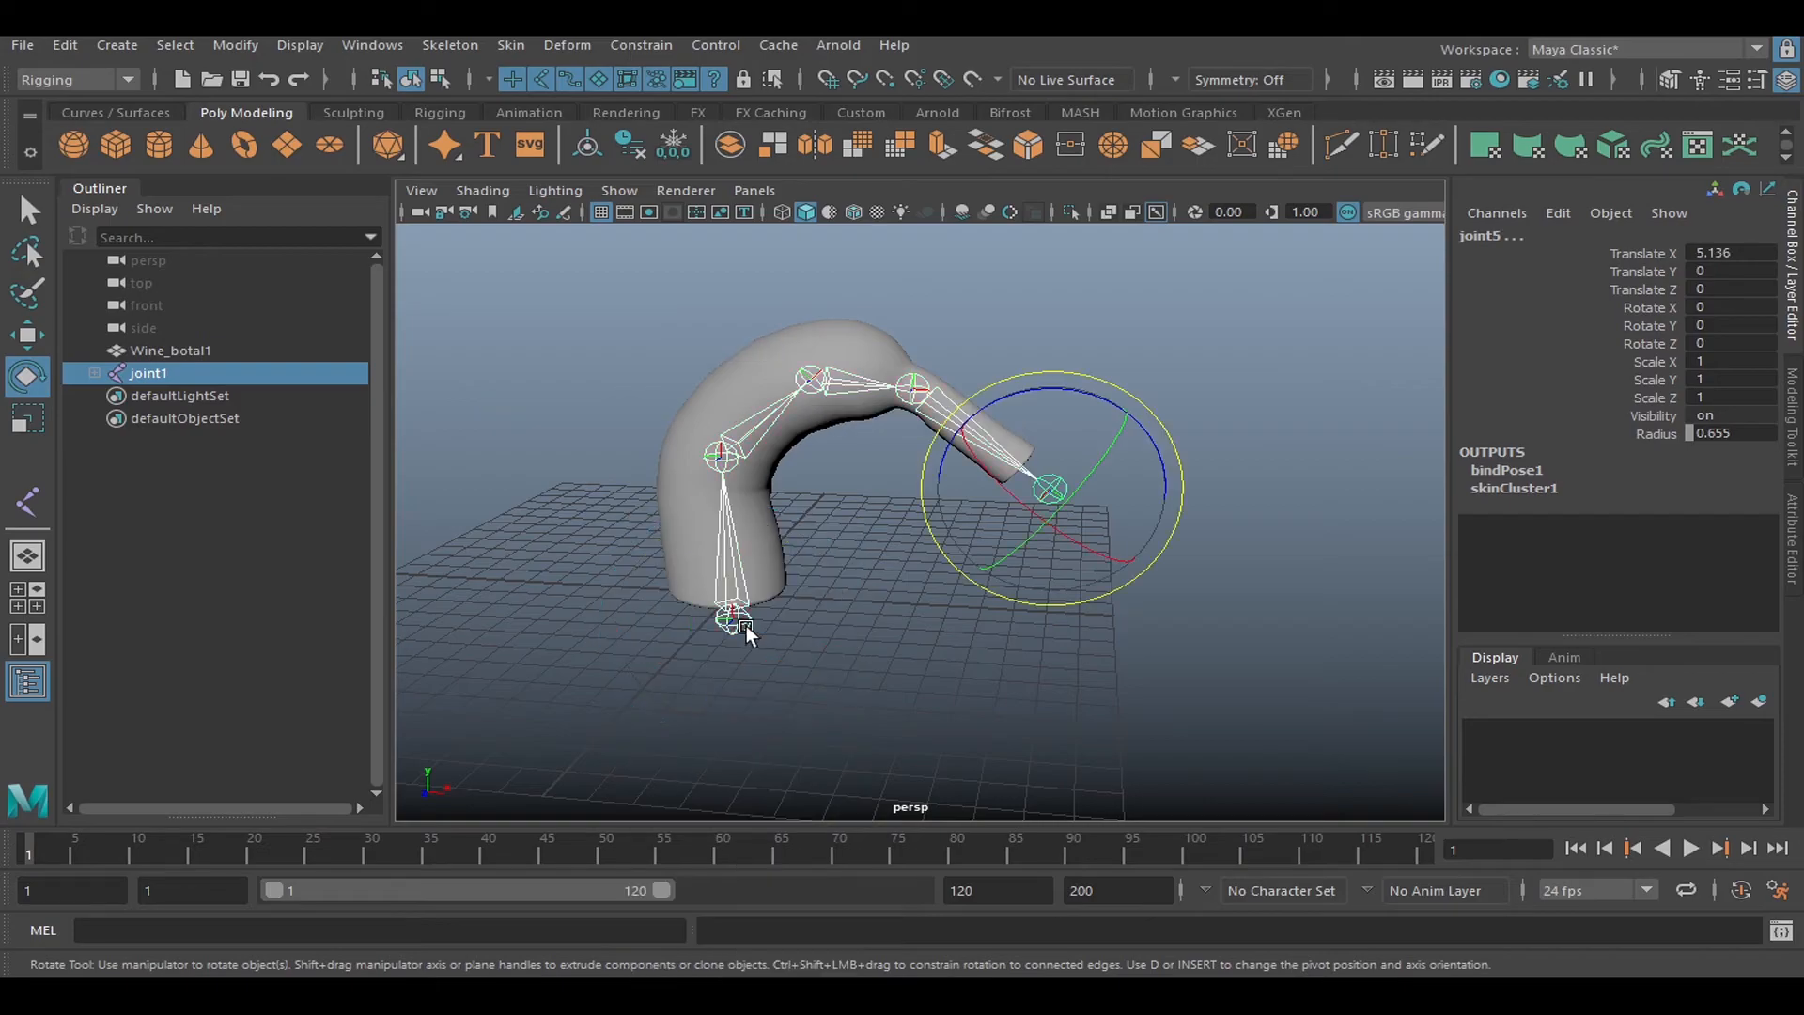
left_click_drag(1159, 479, 1146, 410)
key("ctrl+z")
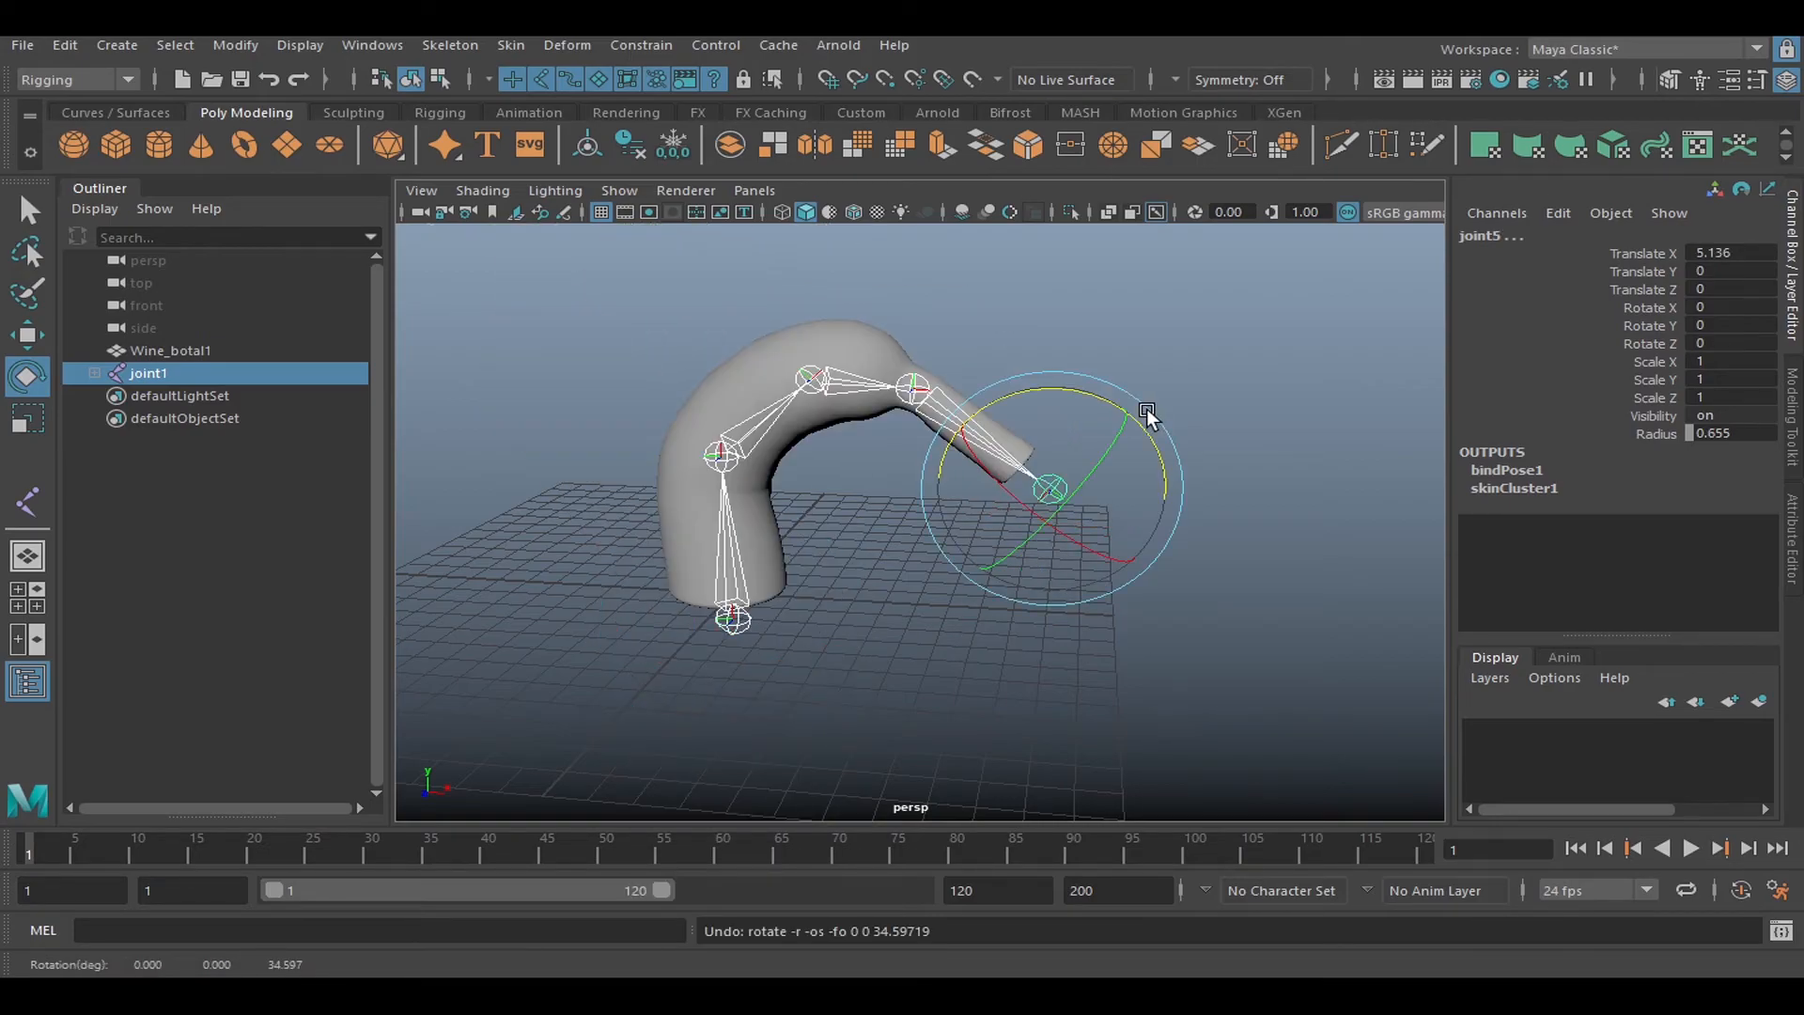
Select joint2, the second joint from the base, and set its Rotate Z to 0.
left_click(841, 641)
left_click(733, 618)
left_click(720, 456)
double_click(1727, 343)
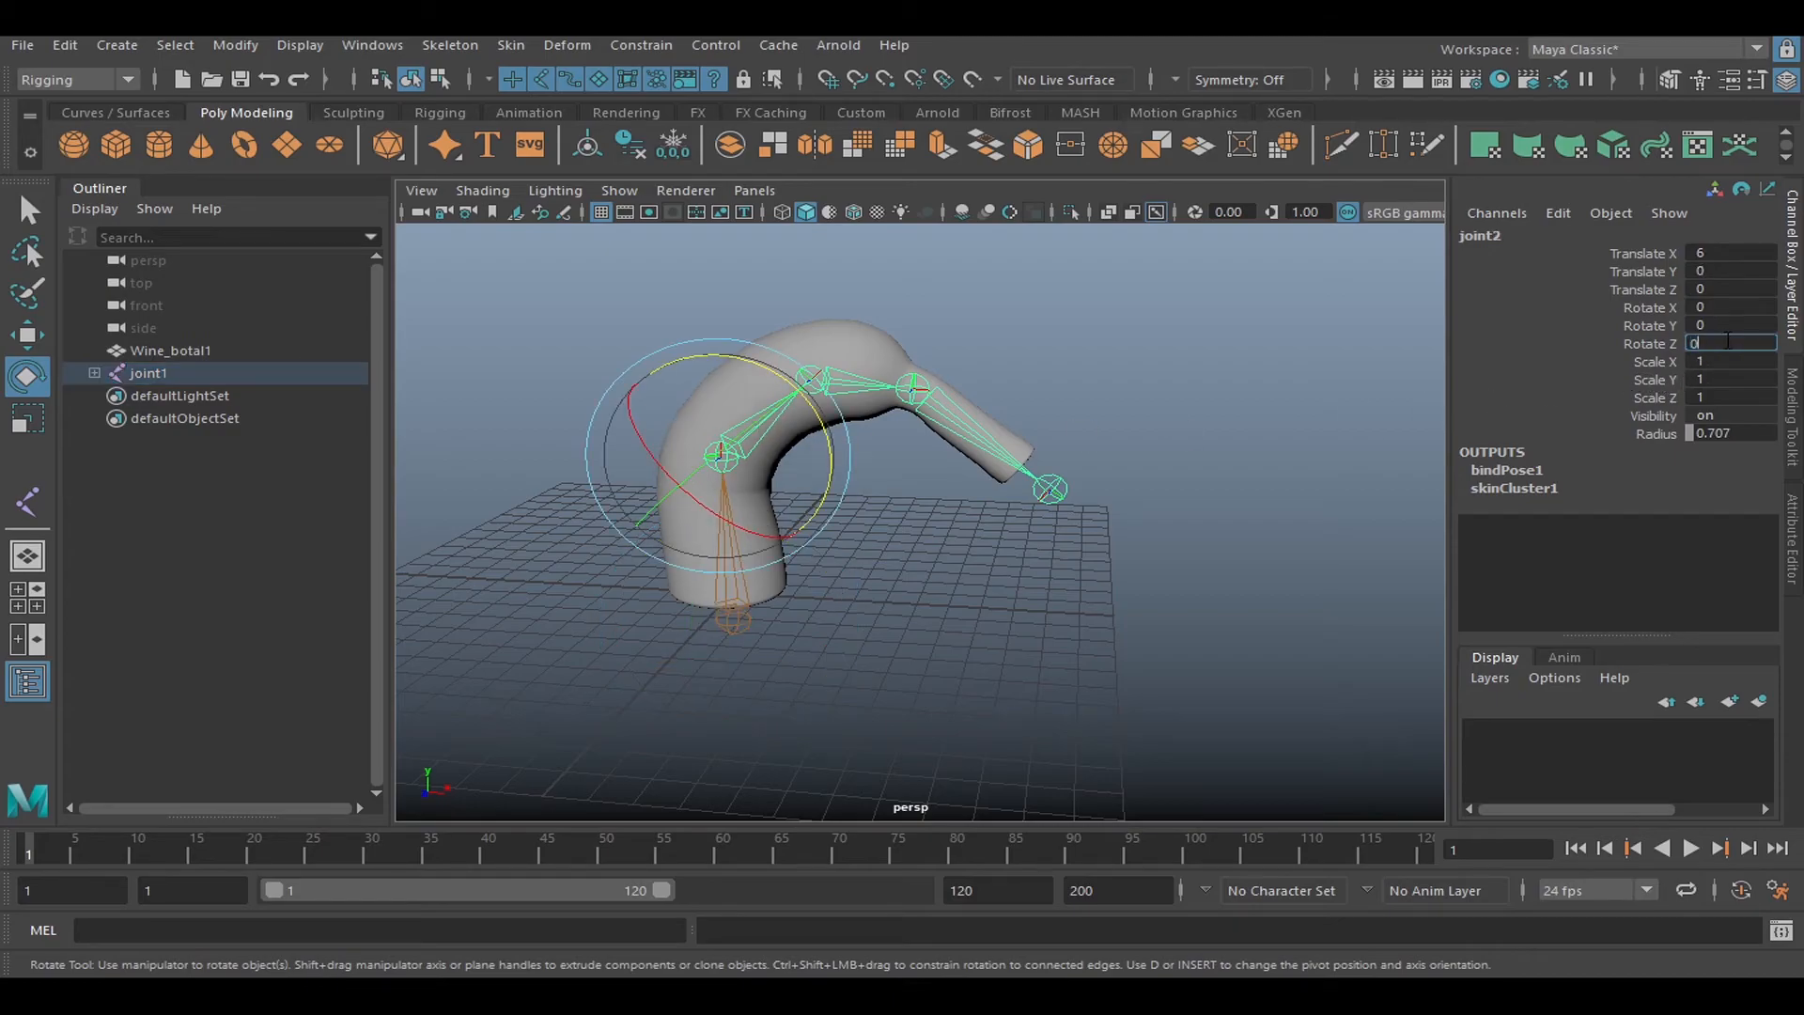
type("0")
key("Return")
Select joint3 in the bottle's body and set its Rotate X, Y and Z to 0.
left_click(733, 315)
left_click(1750, 342)
left_click_drag(1750, 308, 1758, 343)
type("0")
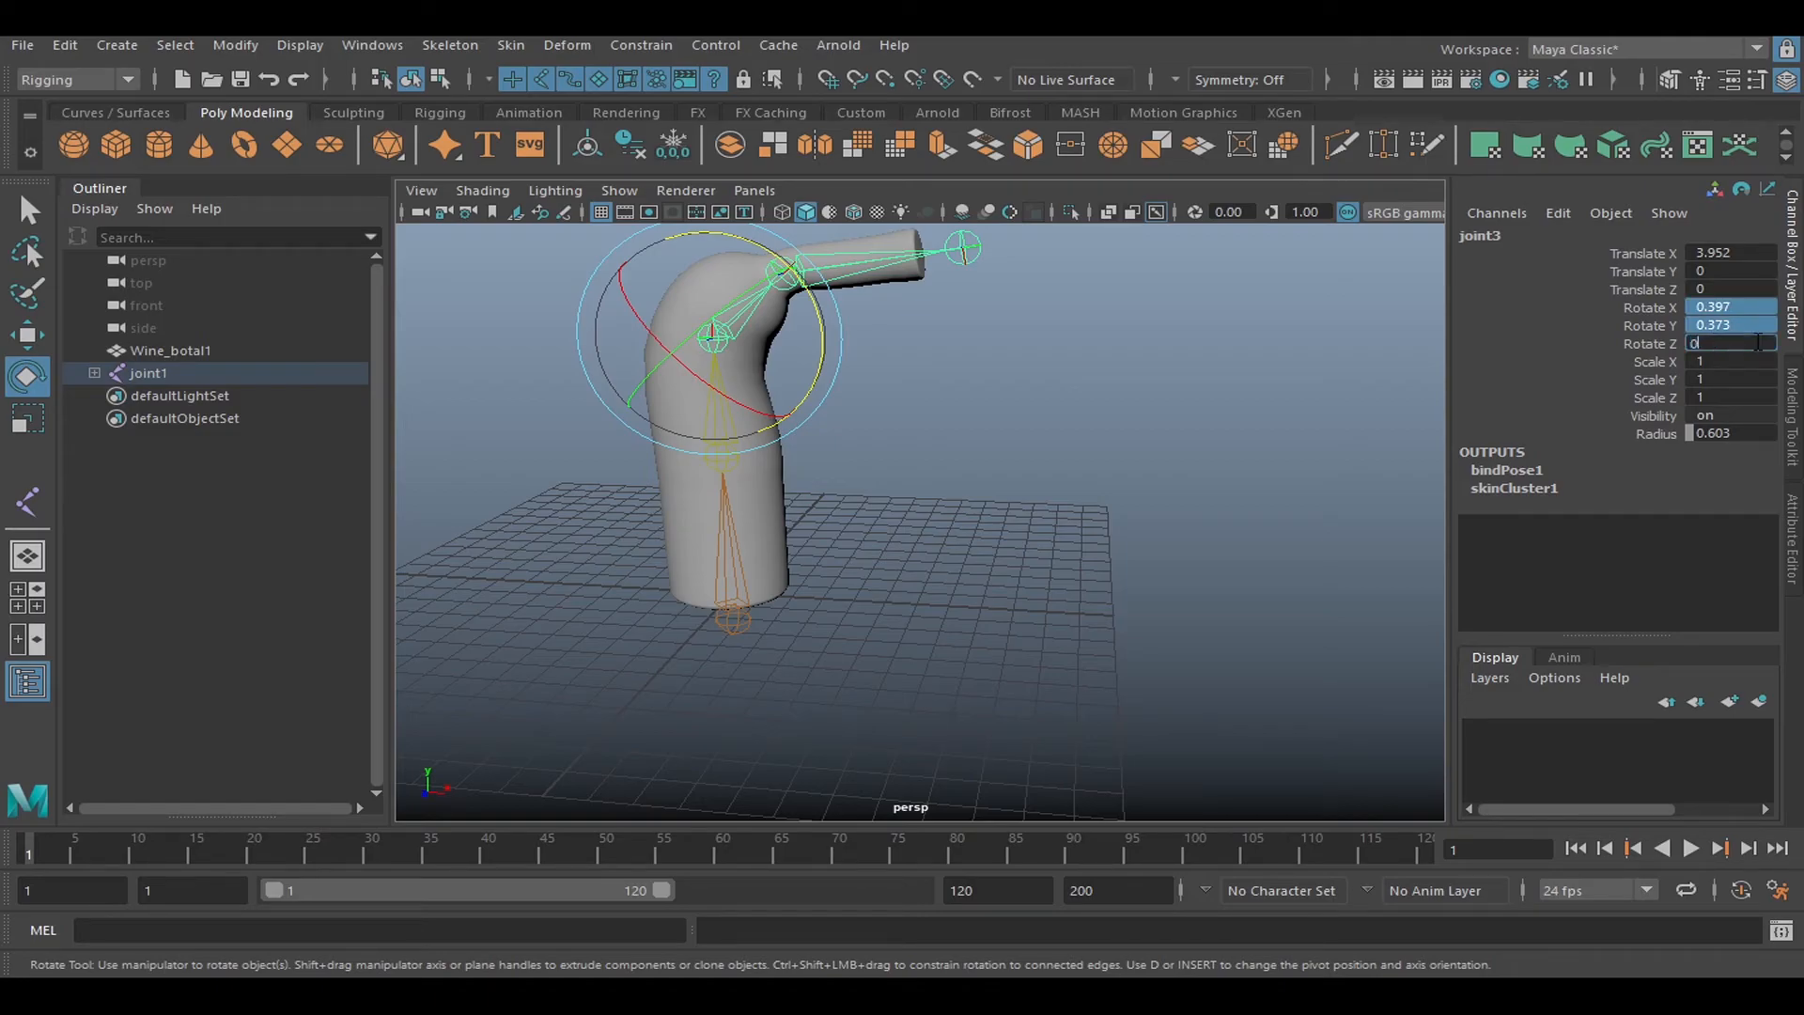
key("Return")
Select joint4 at the base of the bottle's neck and set its Rotate Z to 0.
middle_click_drag(958, 422, 932, 646, "alt")
left_click(732, 412)
left_click_drag(1751, 354, 1750, 312)
left_click(1197, 388)
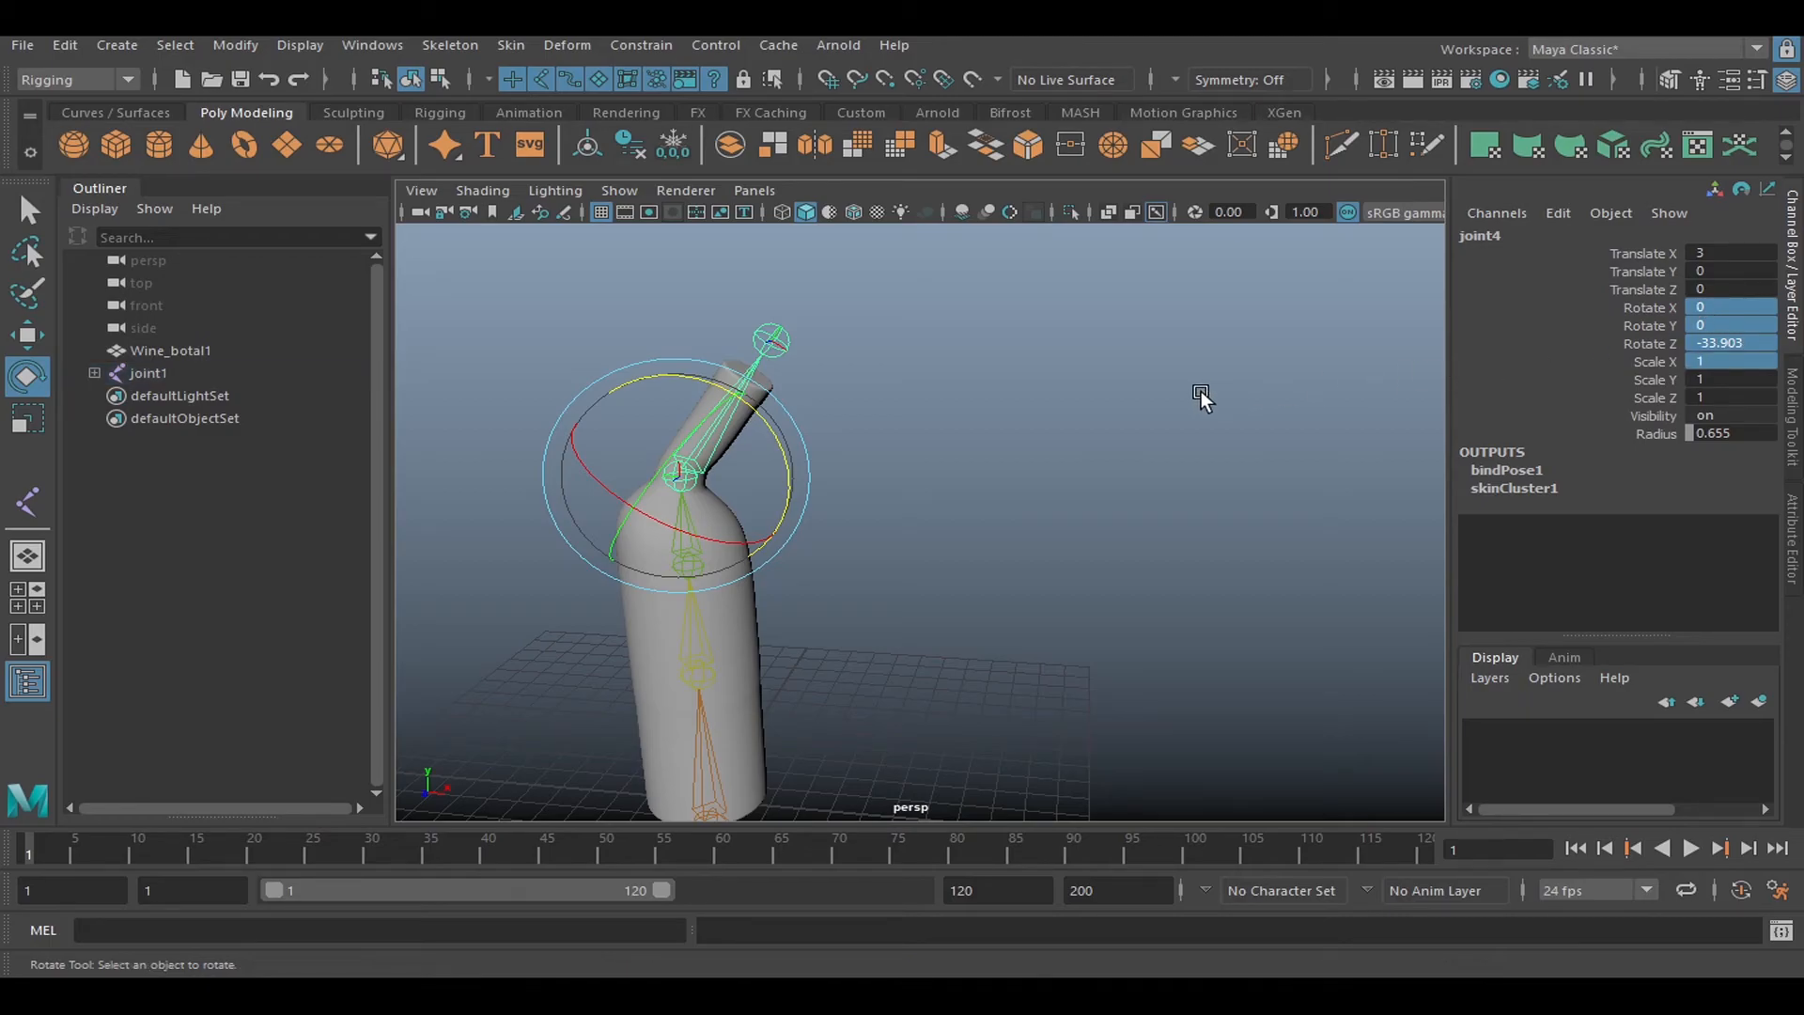
left_click(723, 420)
double_click(1729, 343)
type("0")
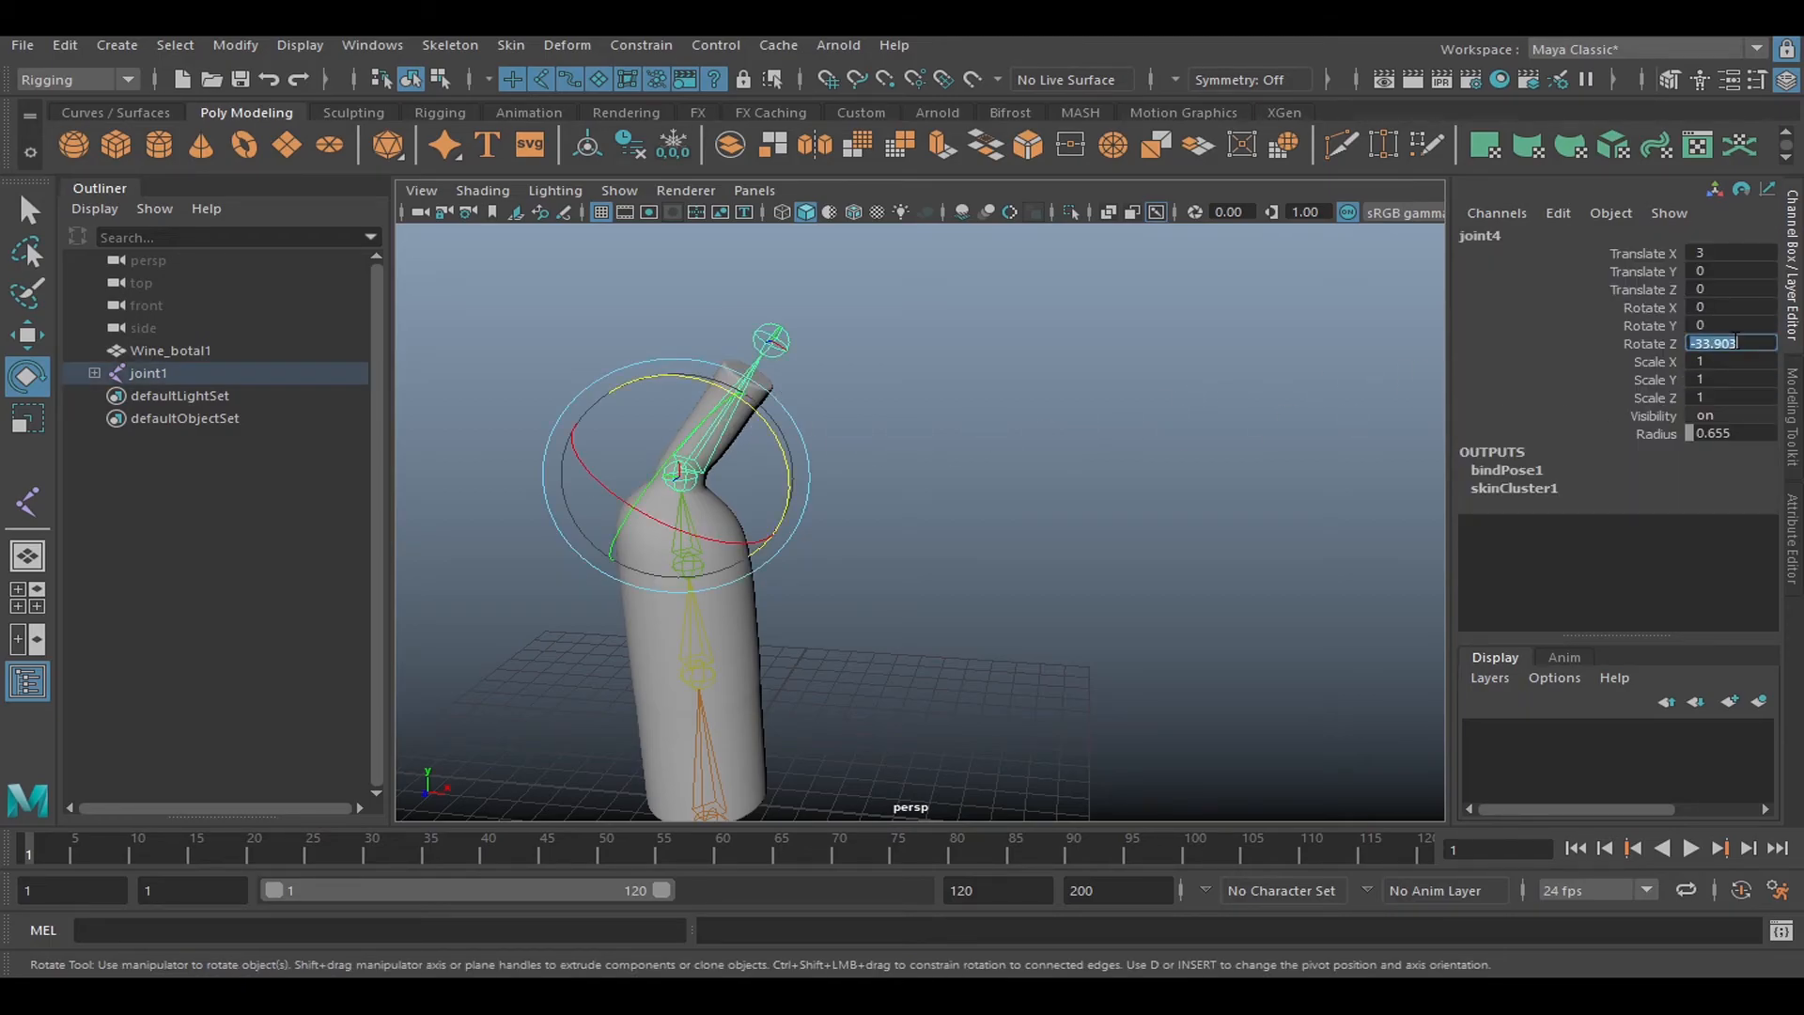
key("Return")
Select the top joint, try setting its Translate X to 0, and undo the change.
left_click(1111, 459)
left_click(667, 308)
left_click_drag(752, 376, 799, 365, "alt")
double_click(1728, 252)
type("0")
key("Return")
left_click(1286, 455)
key("ctrl+z")
key("ctrl+z")
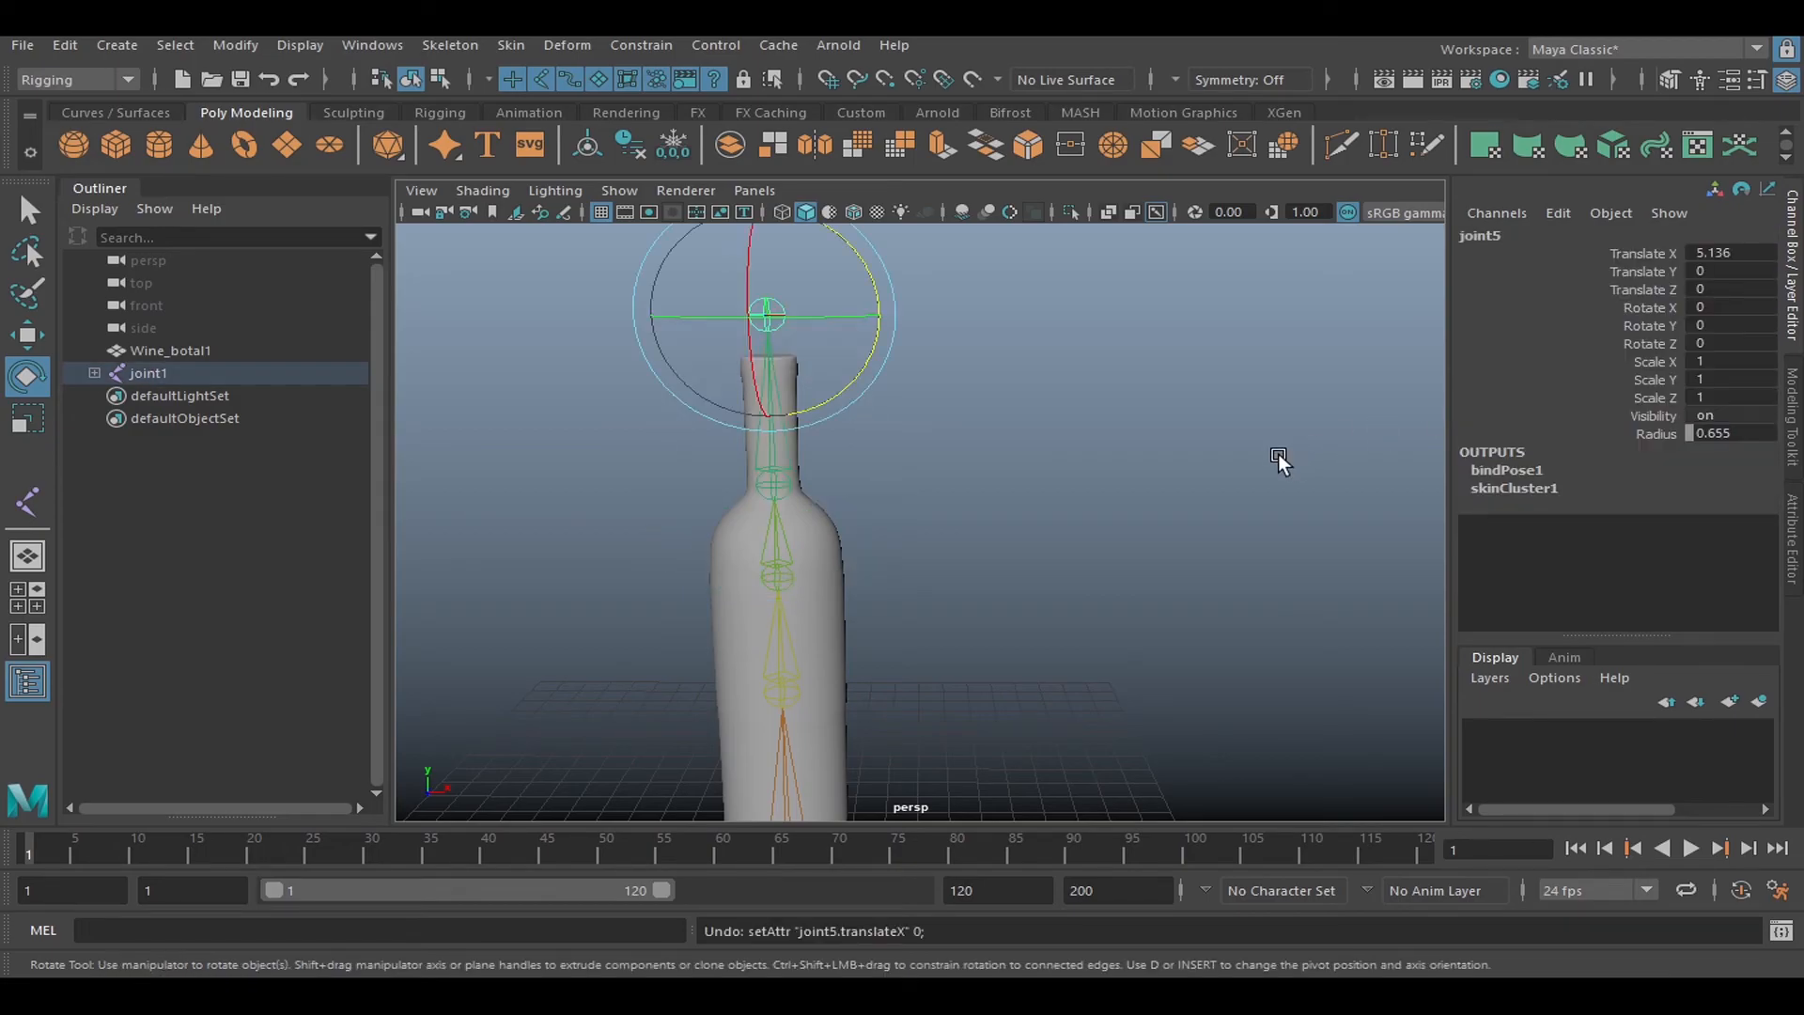
Select the root joint, look up the Freeze Transformations command without applying it, and clear the selection.
middle_click_drag(1053, 555, 1095, 494, "alt")
scroll(1118, 559, "down", 3)
middle_click_drag(1124, 565, 1032, 572, "alt")
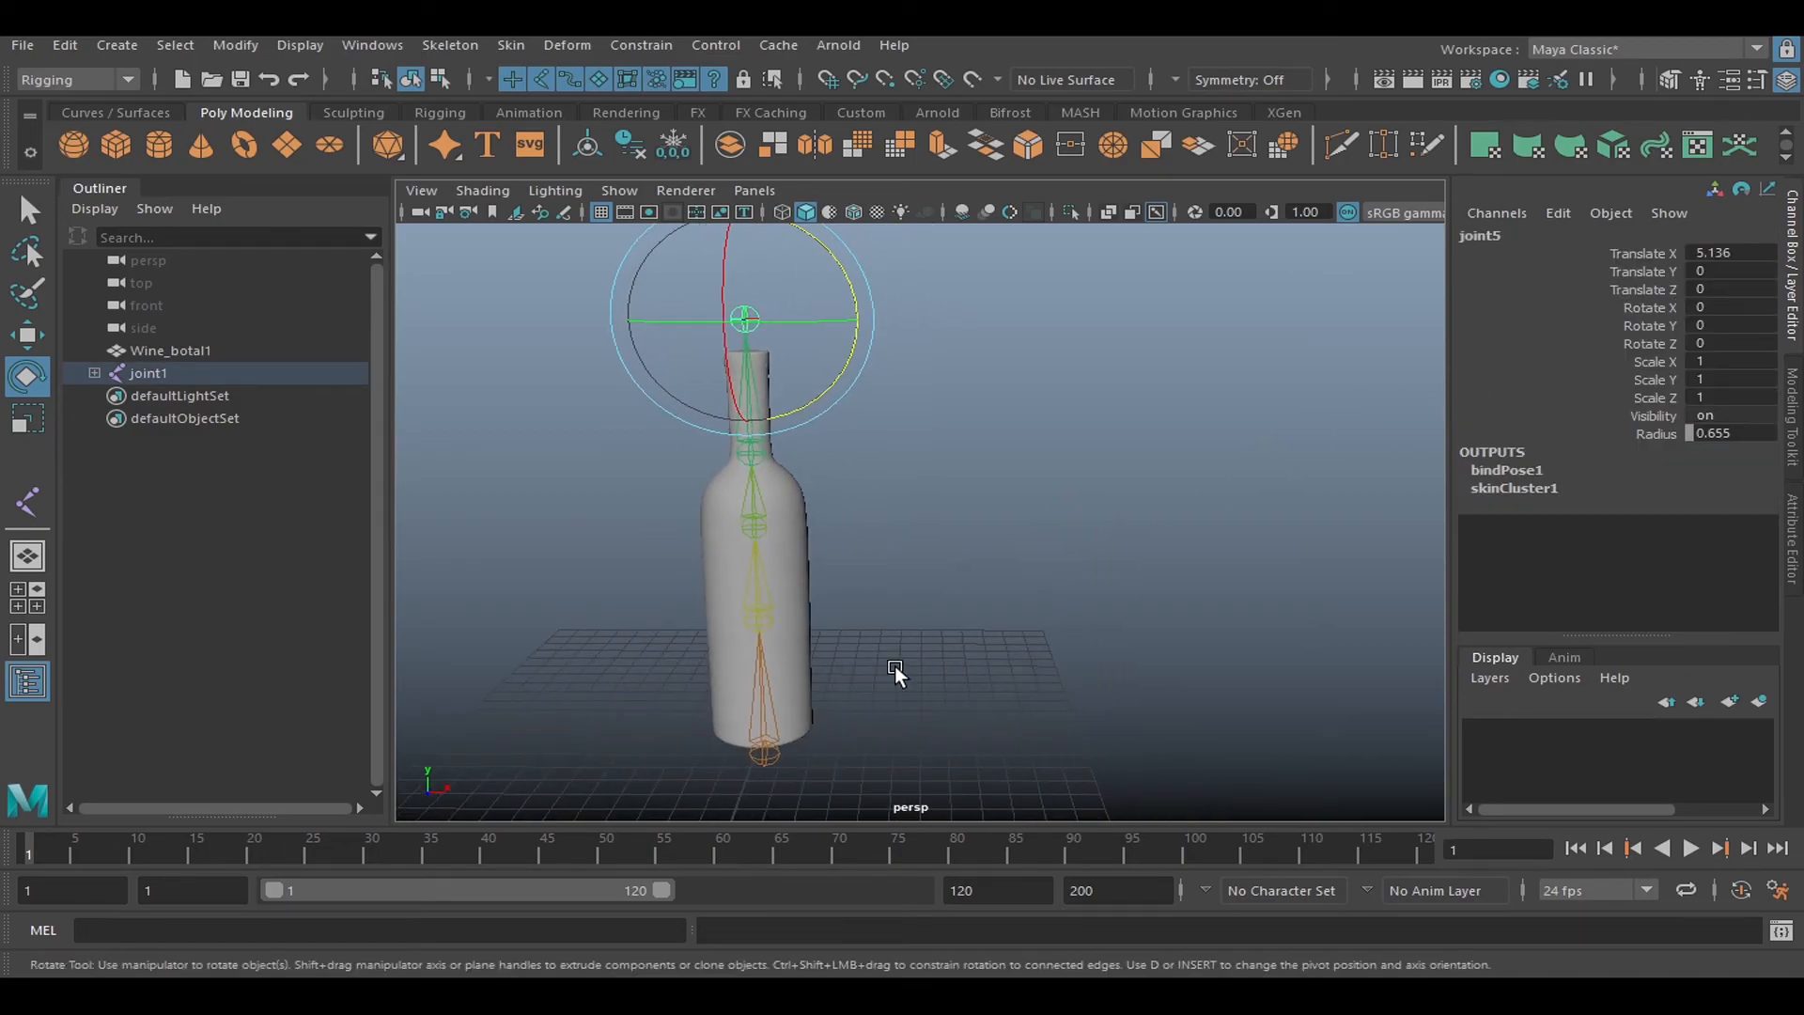
left_click(770, 756)
middle_click_drag(961, 663, 961, 650, "alt")
left_click(861, 112)
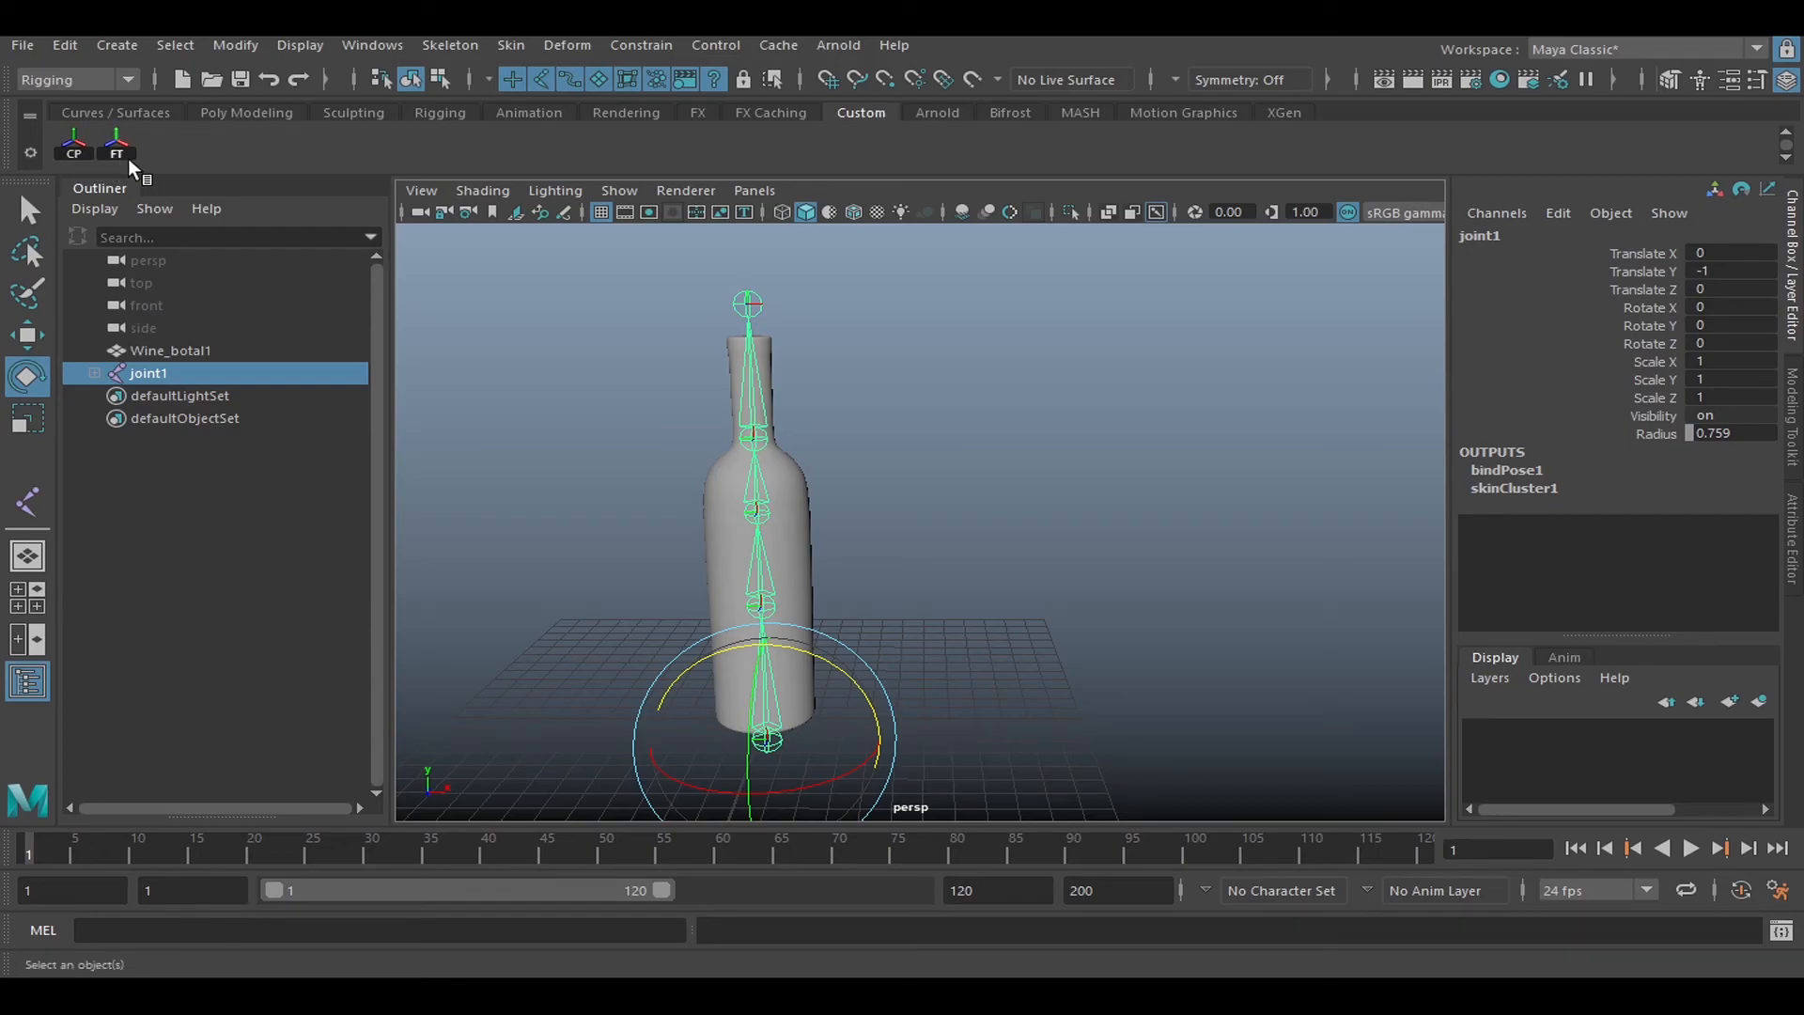
left_click(242, 44)
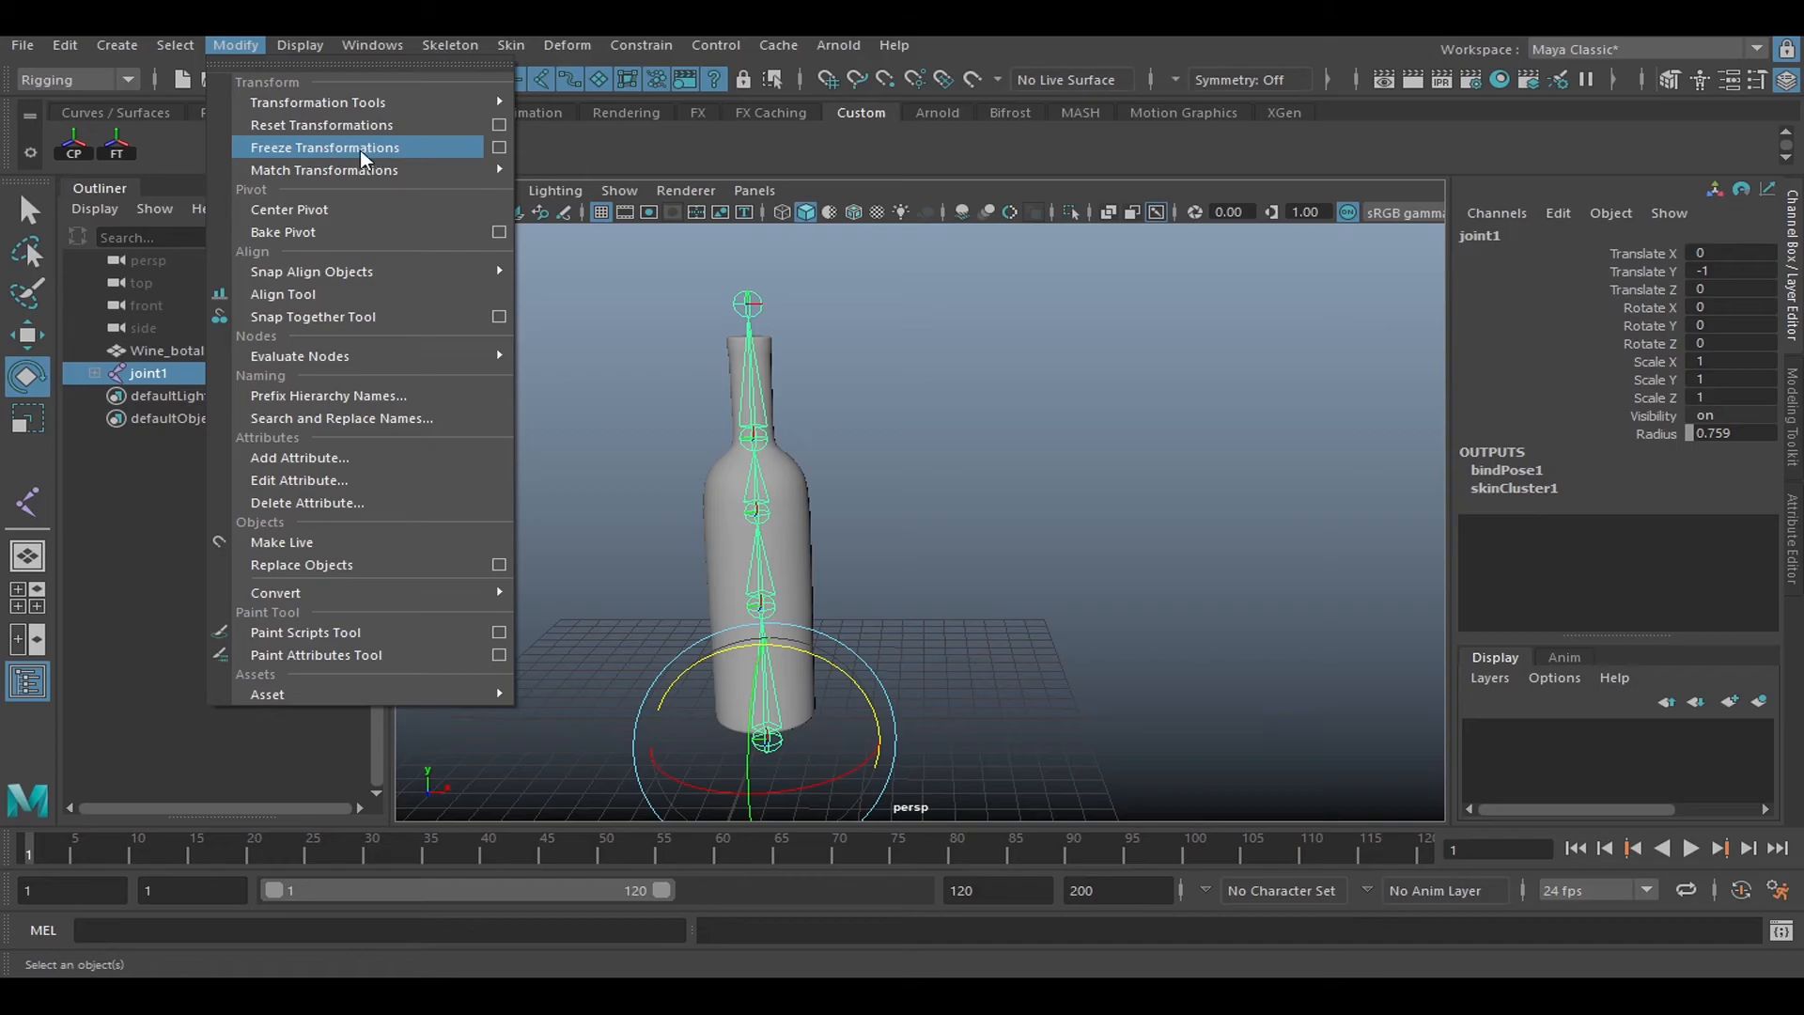
left_click(894, 372)
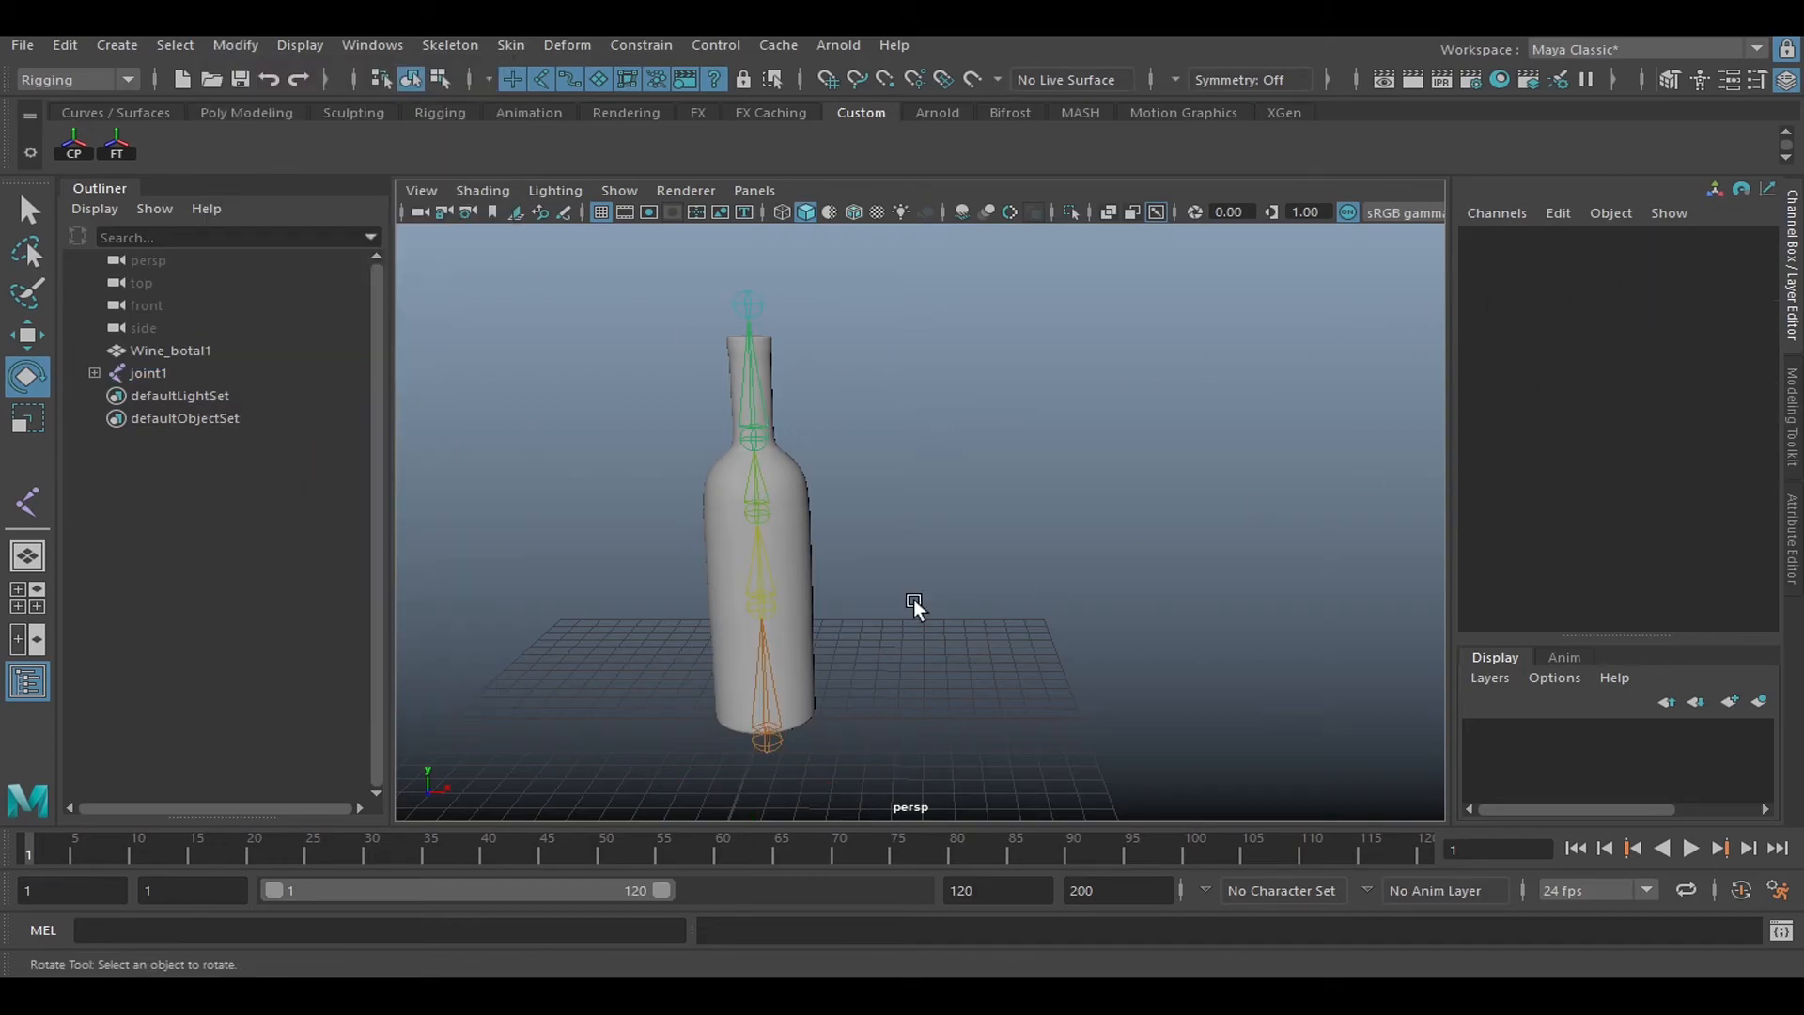
Select the root joint and examine the rigged bottle from several angles in the perspective view.
left_click(780, 748)
left_click_drag(966, 545, 1056, 550, "alt")
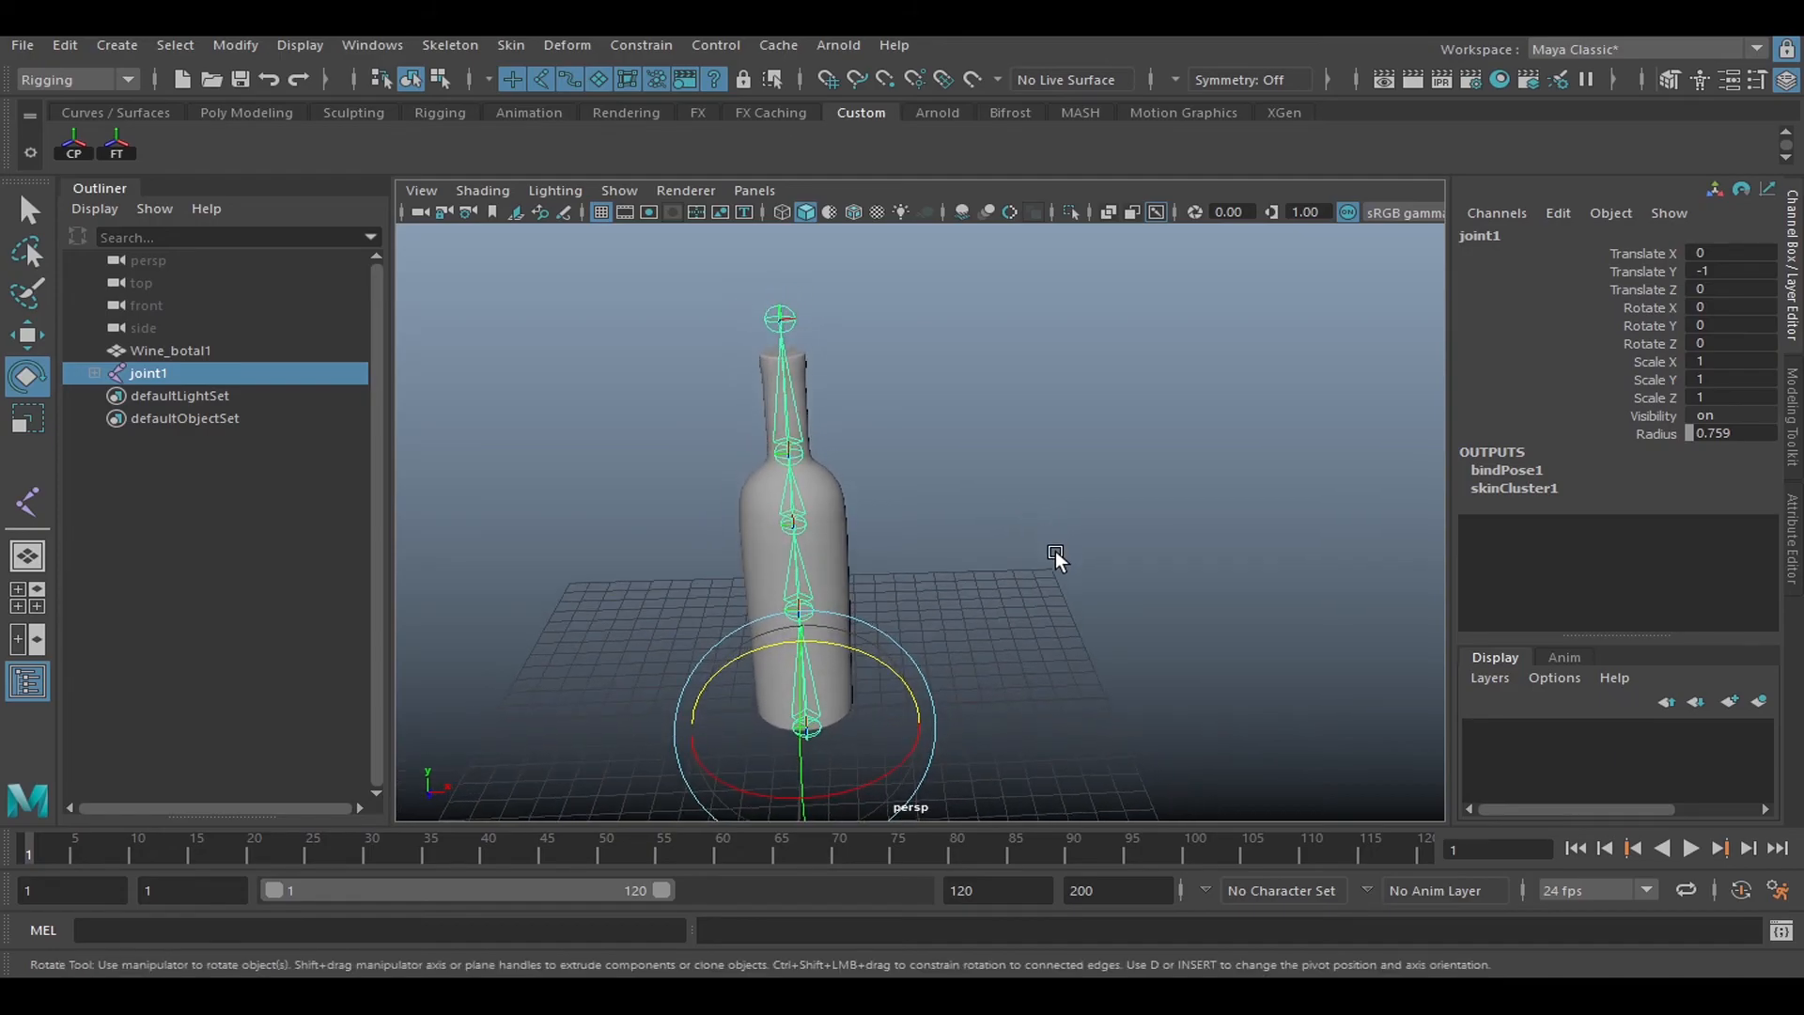
left_click_drag(1094, 446, 956, 548, "alt")
right_click_drag(977, 545, 1128, 522, "alt")
middle_click_drag(1024, 538, 1086, 545, "alt")
right_click_drag(1086, 545, 1010, 584, "alt")
mouse_move(1011, 584)
left_mouse_down("alt")
mouse_move(1061, 579)
mouse_move(1045, 595)
left_mouse_up("alt")
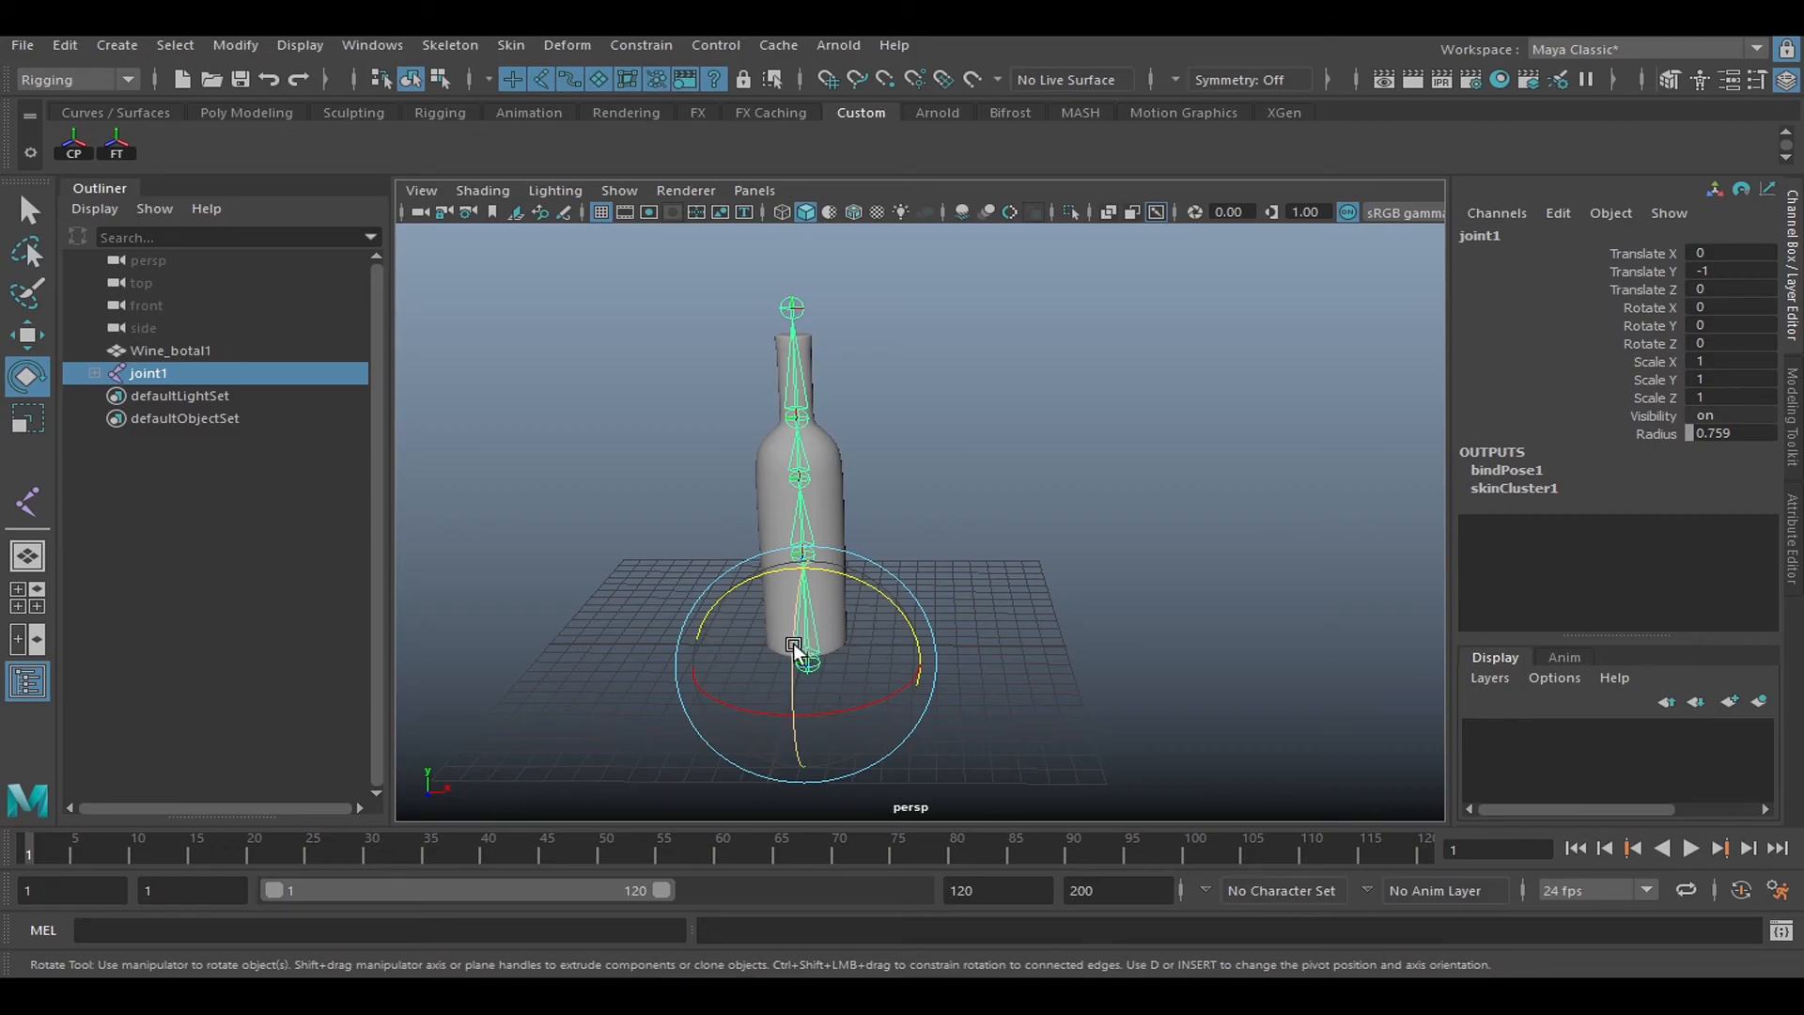
Inspect the Wine_botal1 mesh, reselect the root joint to review the rigged bottle, and switch to the Select tool.
left_click(853, 494)
left_click(827, 490)
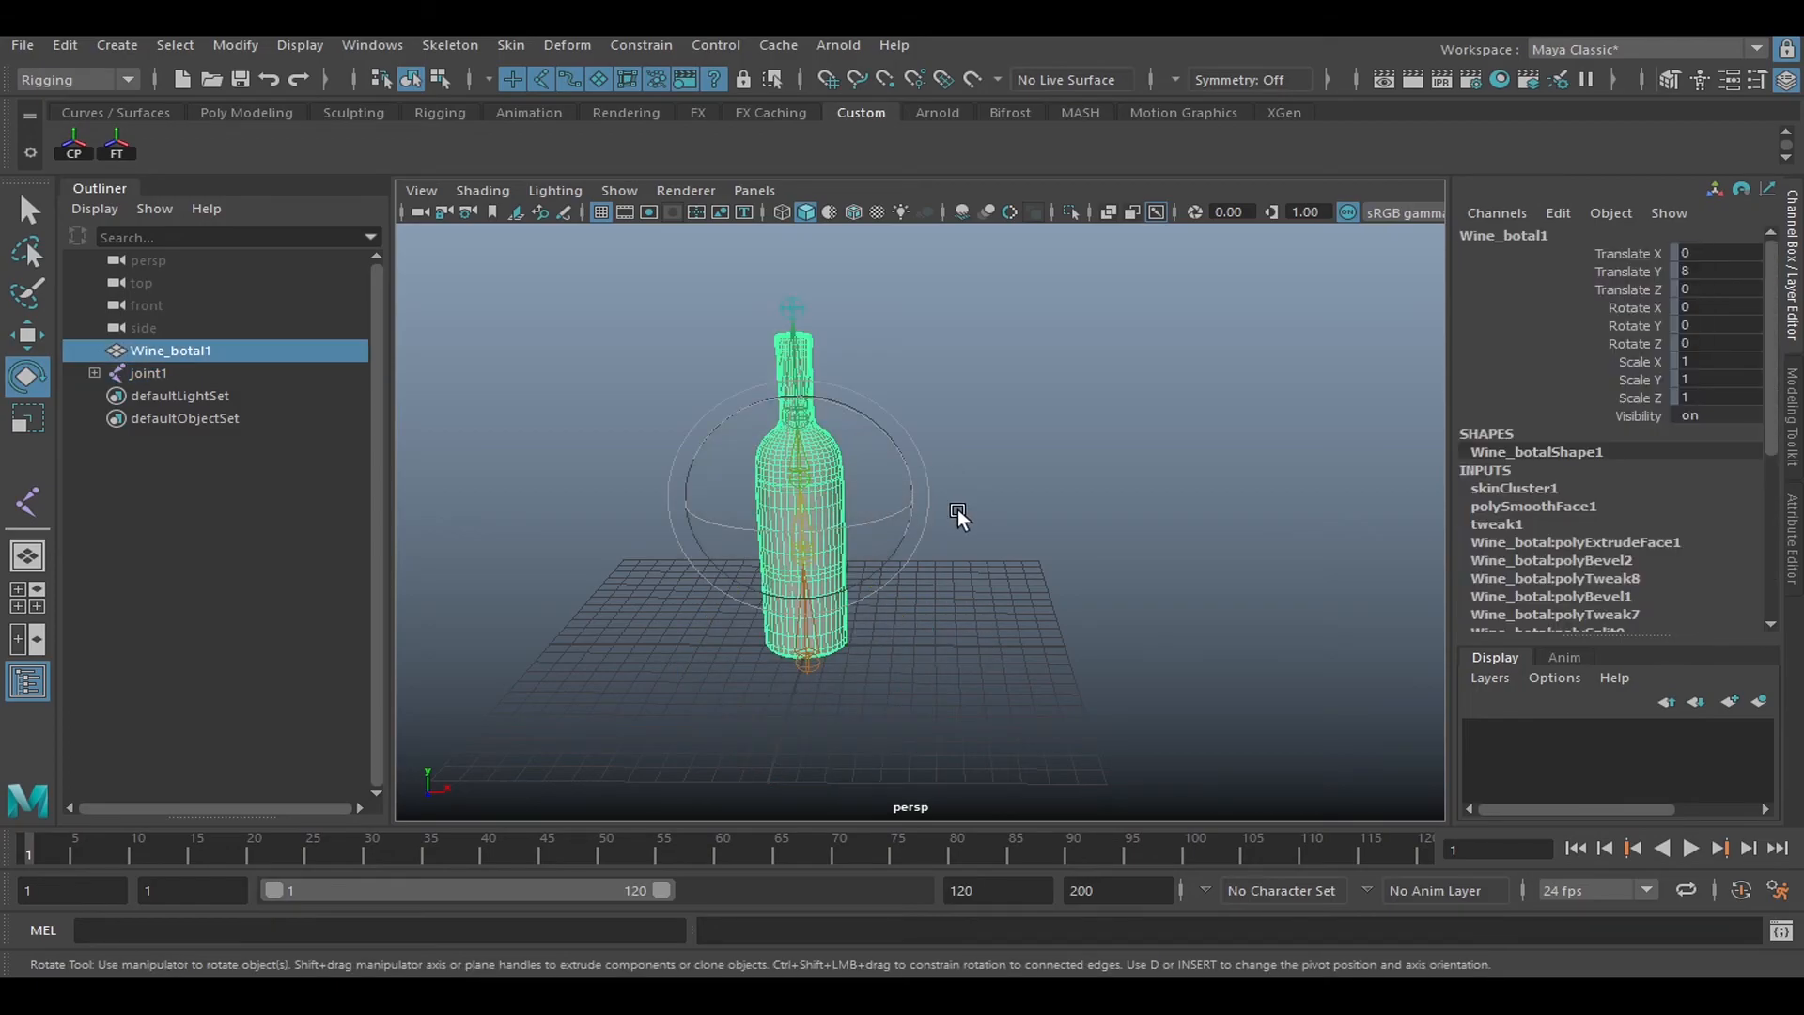
left_click(1041, 529)
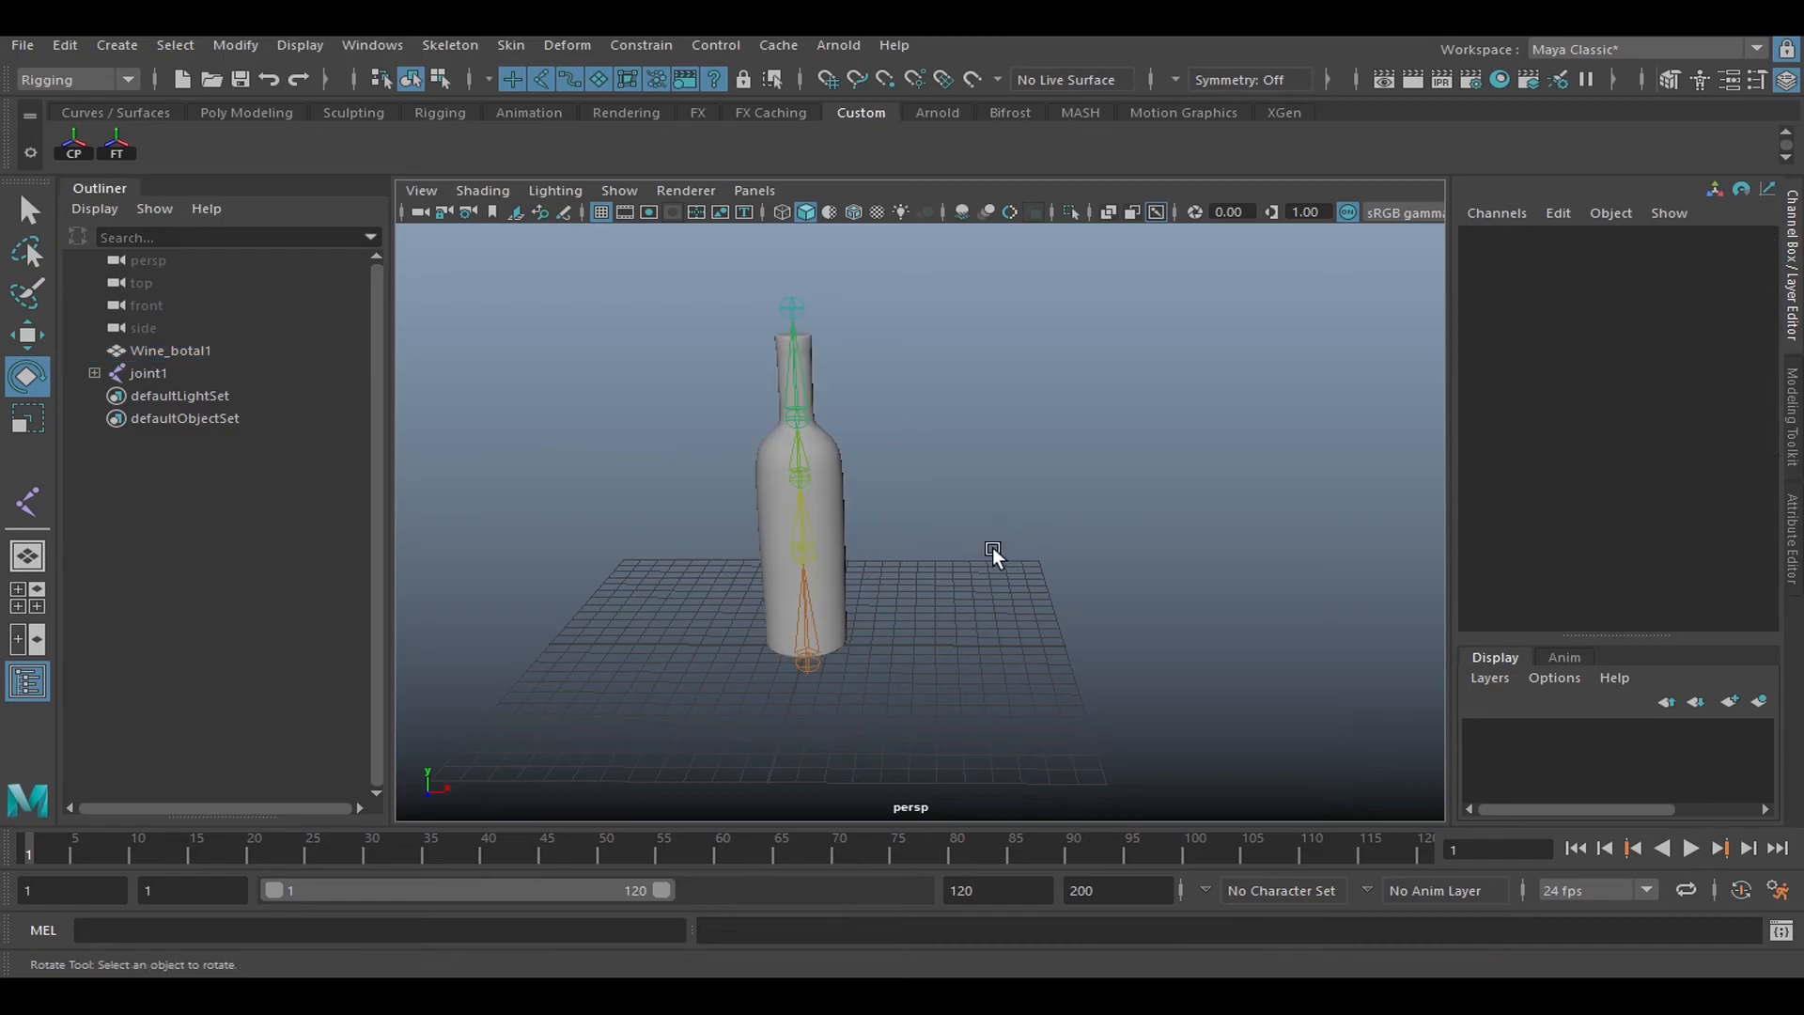
left_click_drag(937, 566, 968, 551, "alt")
middle_click_drag(968, 550, 994, 560, "alt")
right_click_drag(994, 561, 1130, 551, "alt")
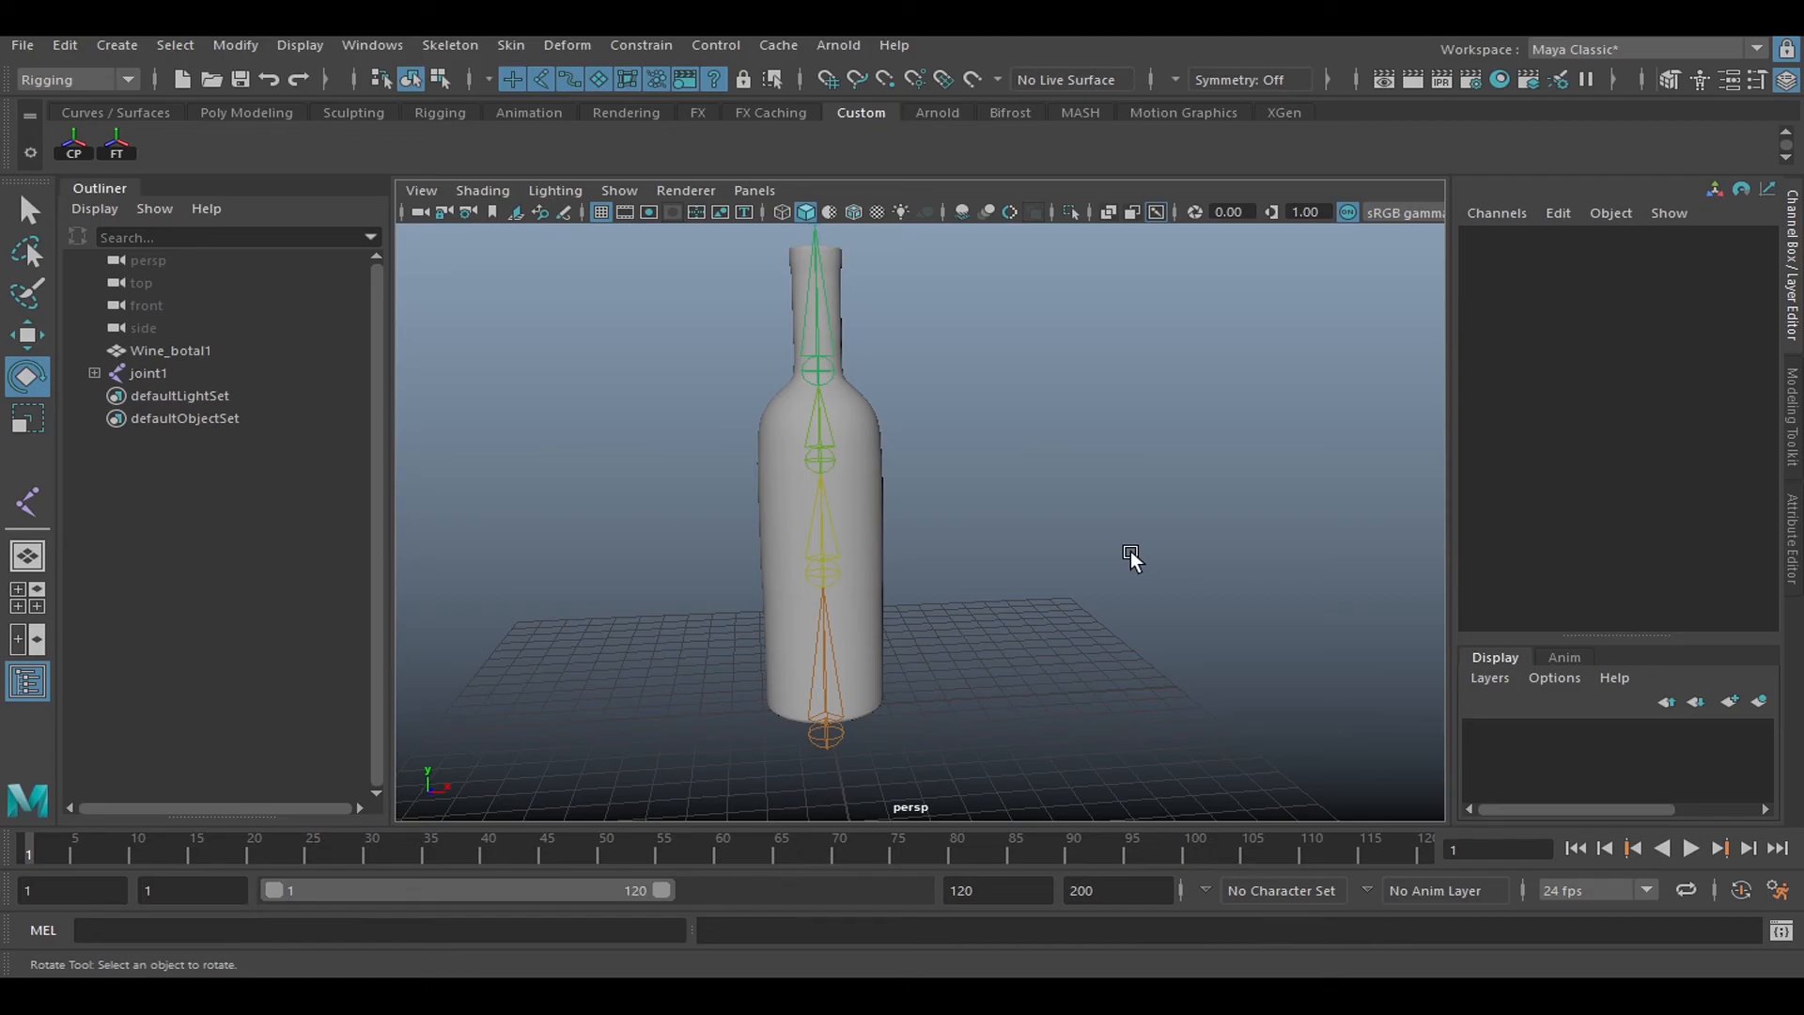
left_click(844, 727)
left_click_drag(845, 727, 1054, 648, "alt")
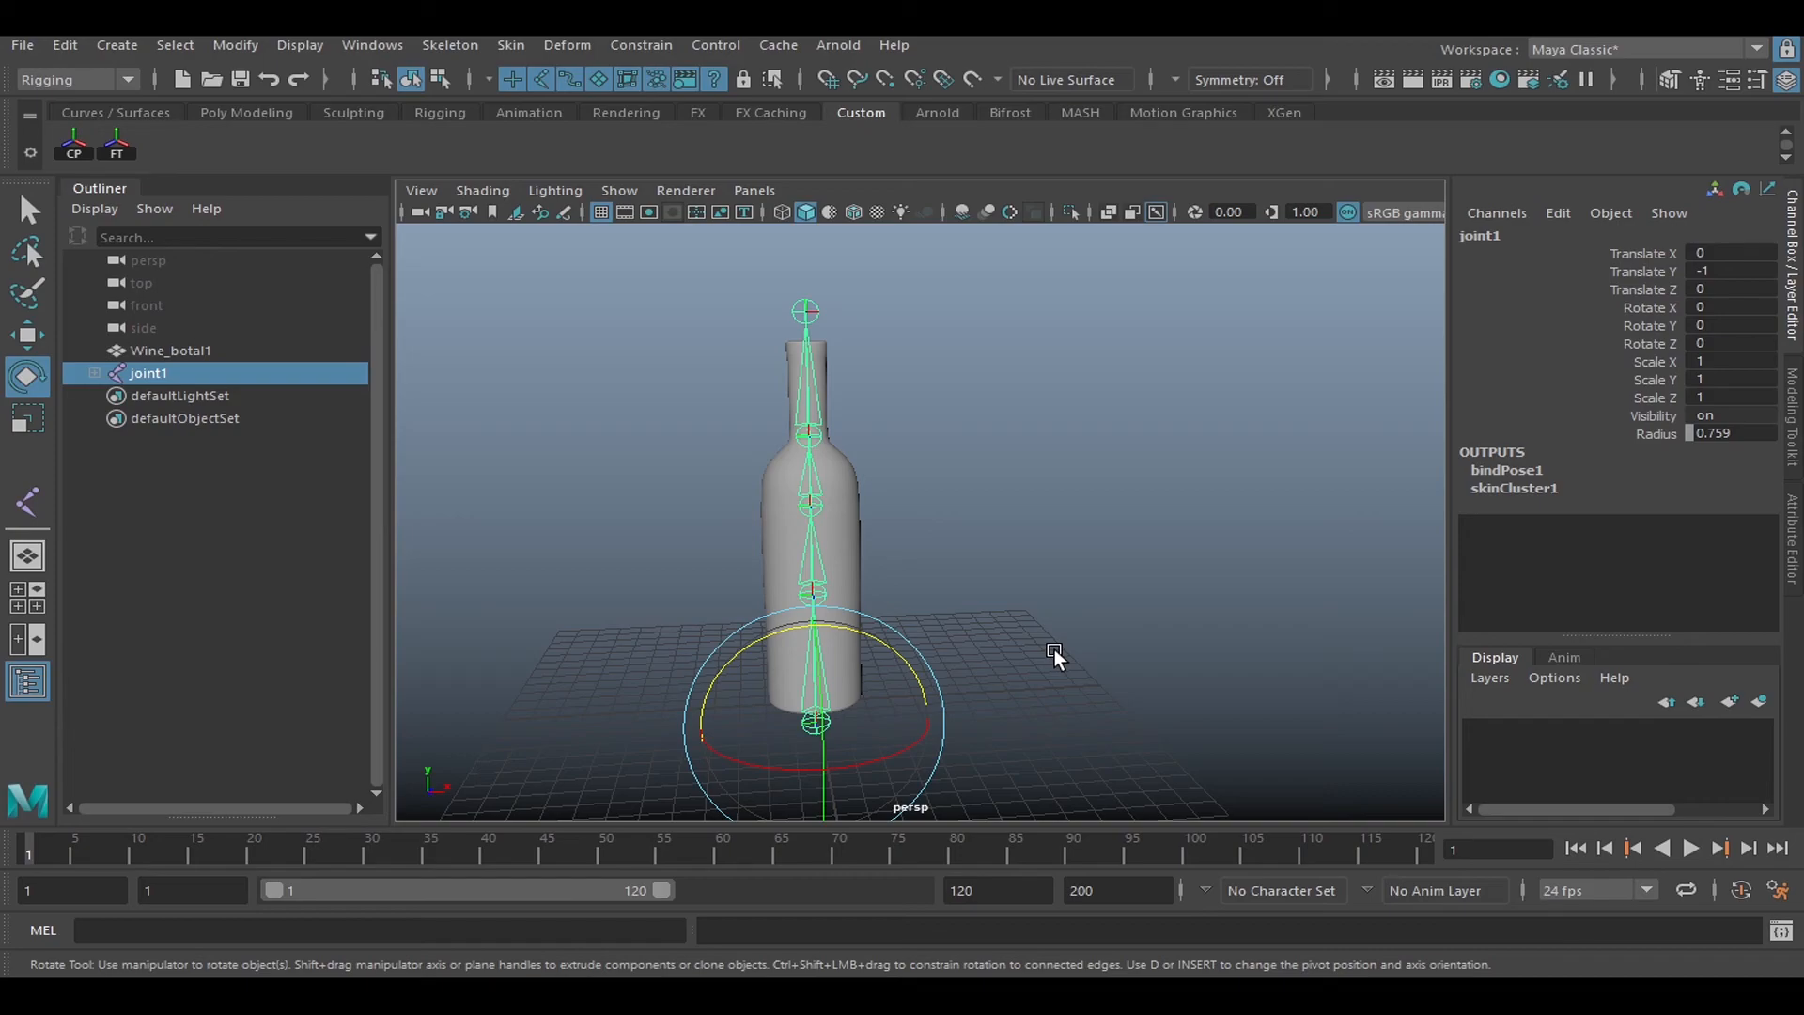
left_click_drag(1033, 567, 961, 610, "alt")
right_click_drag(962, 610, 1171, 577, "alt")
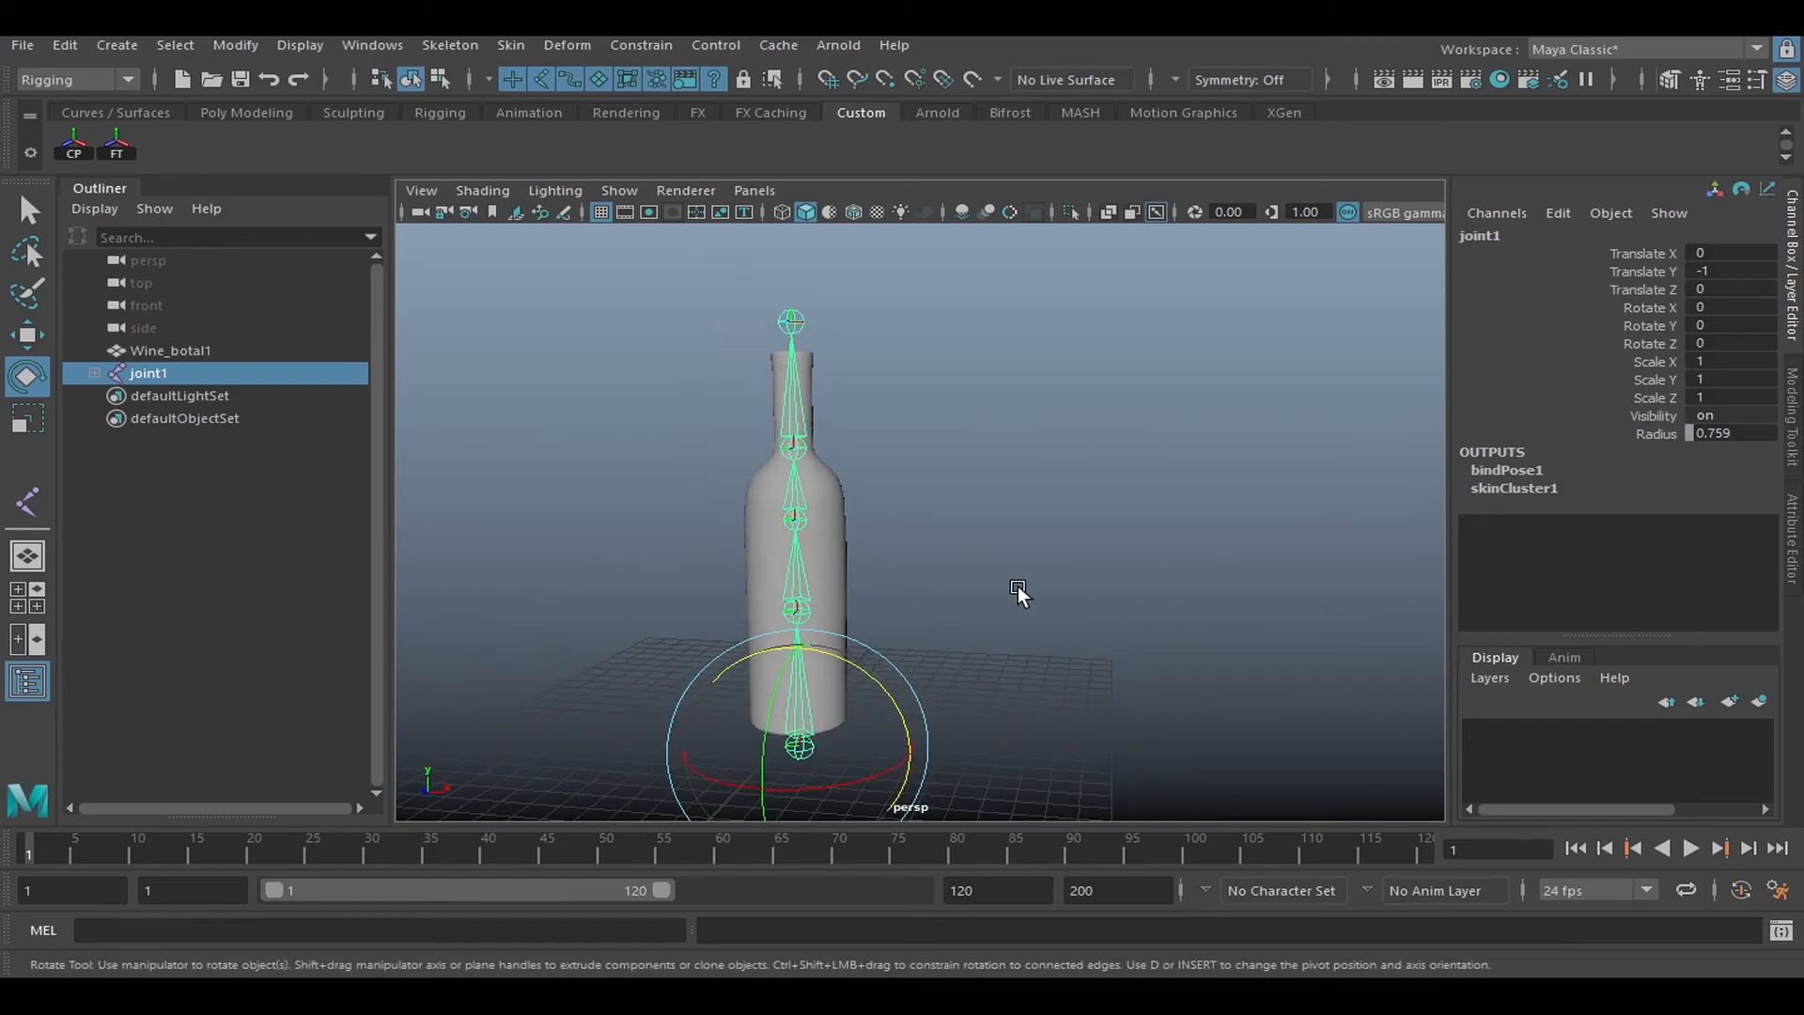
key("q")
middle_click_drag(1019, 624, 1064, 616, "alt")
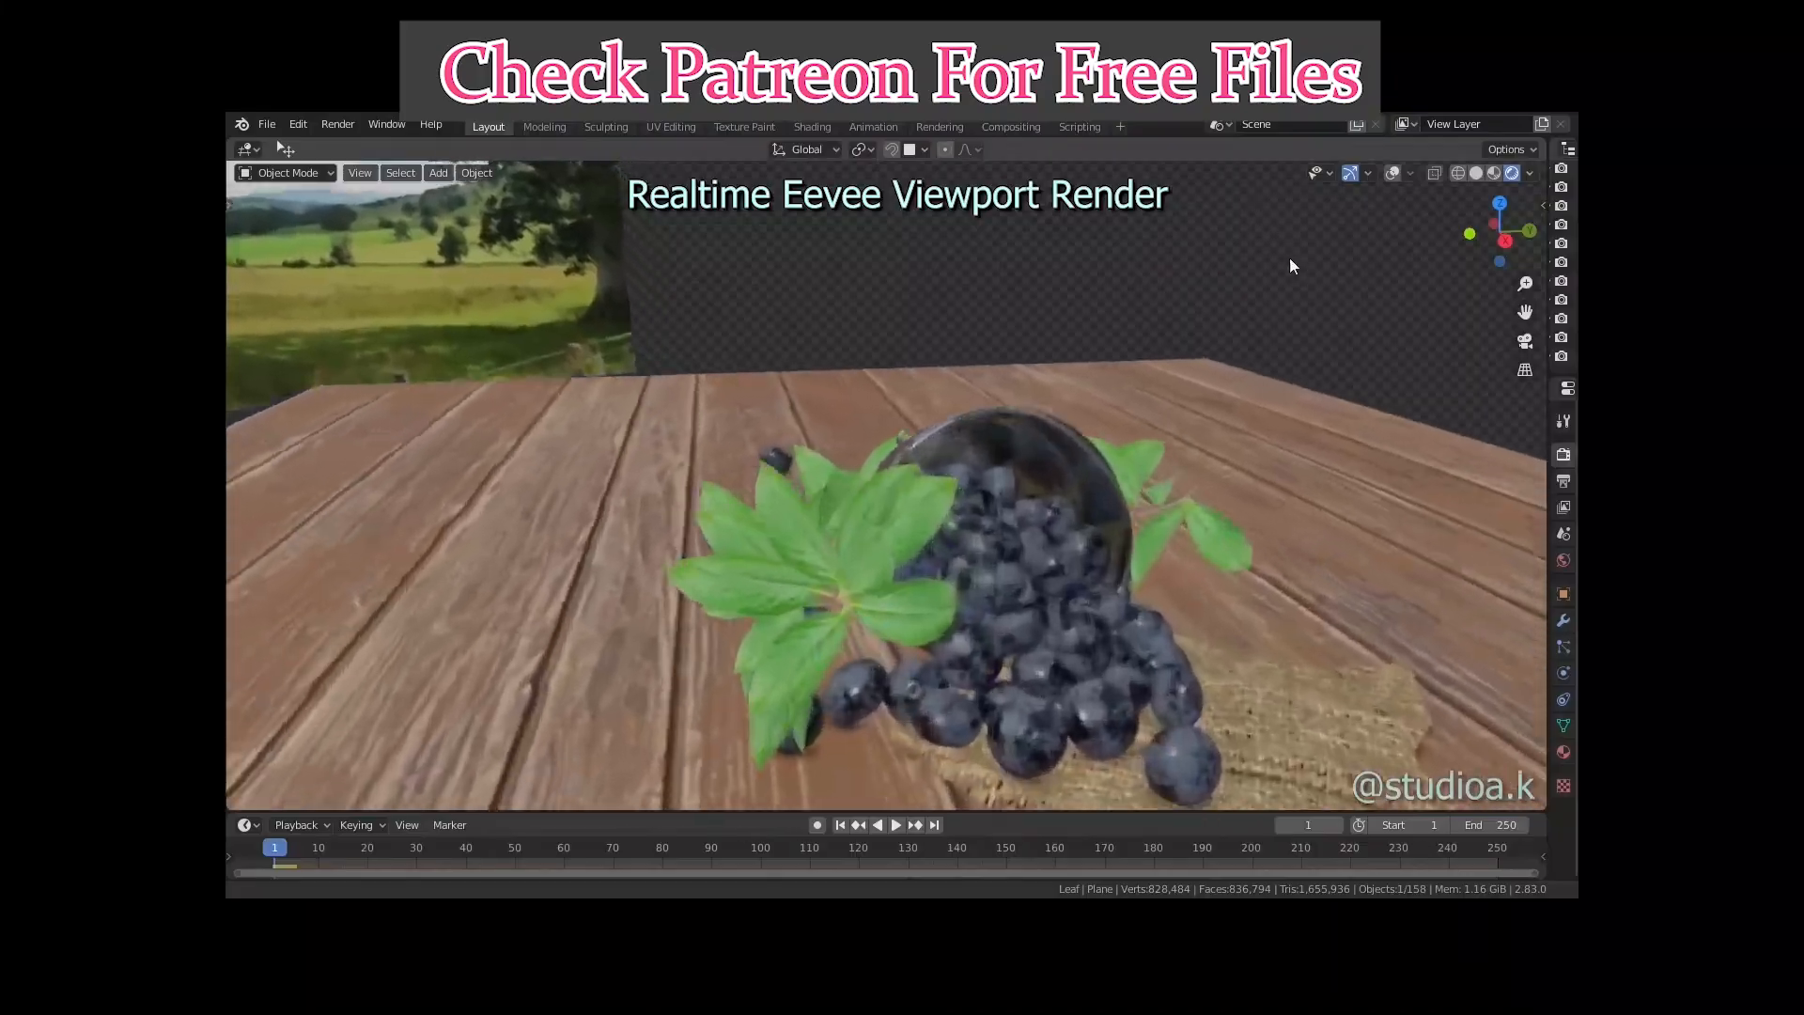
middle_click_drag(994, 496, 1096, 566)
scroll(1095, 565, "down", 4)
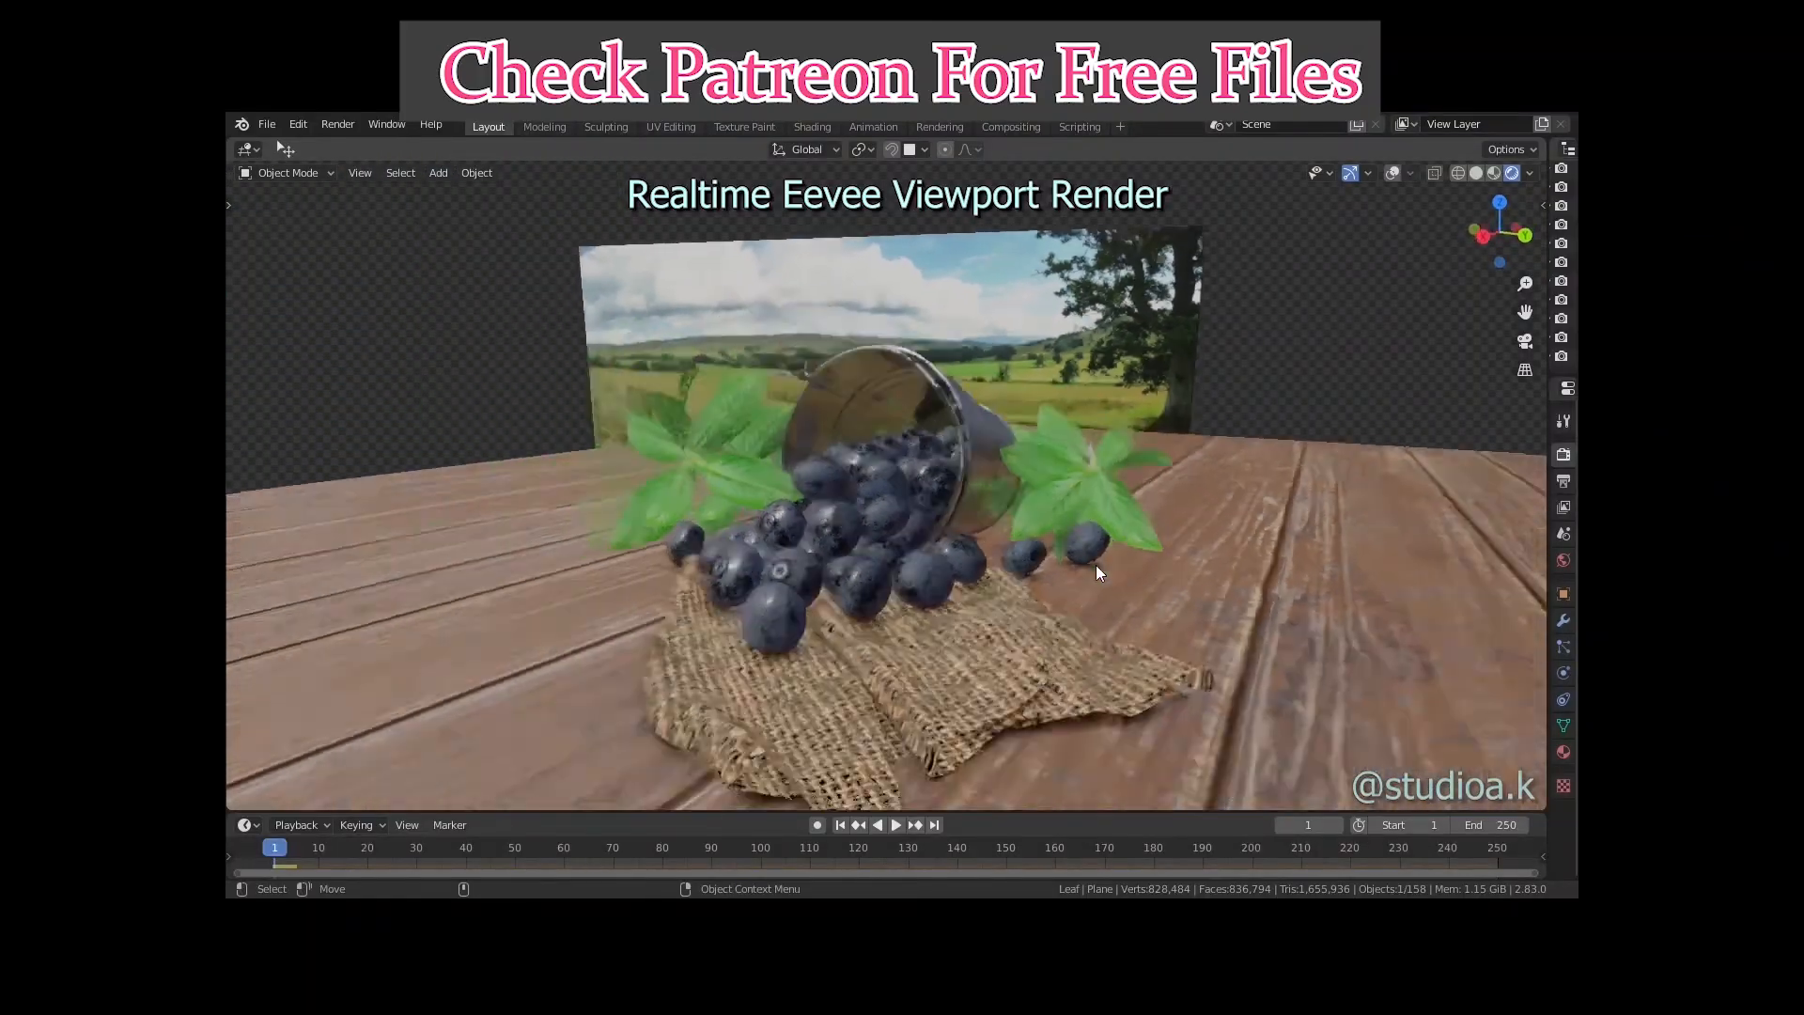